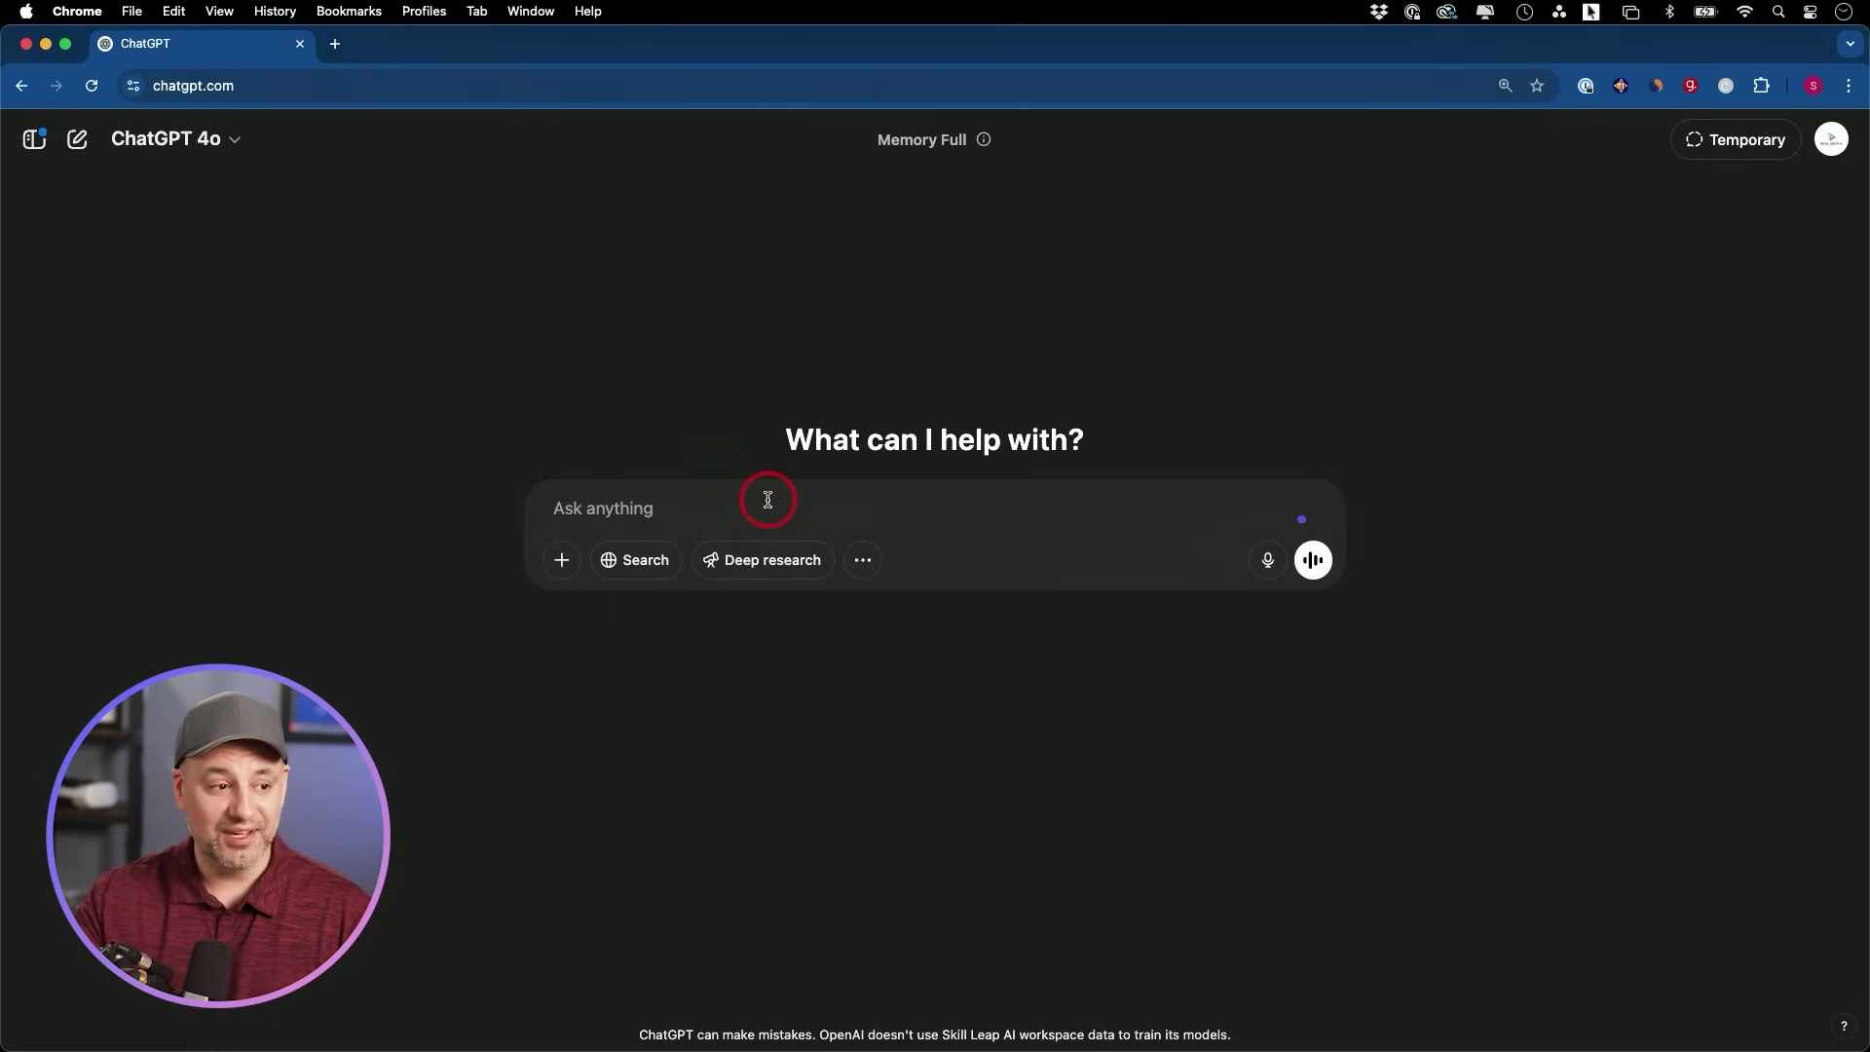
Paste the startup-researcher procrastination-app prompt into ChatGPT and switch on deep research.
text(Act as a startup researcher. I want to build a simple app that helps people break down big goals into small 5-minute action steps to fight procrastination. Please research and summarize: (1) why people procrastinate on big goals, (2) how micro-tasks or small steps help based on psychology or behavior science, (3) real user pain points from Reddit or productivity communities, and (4) existing apps with similar features and their shortcomings.)
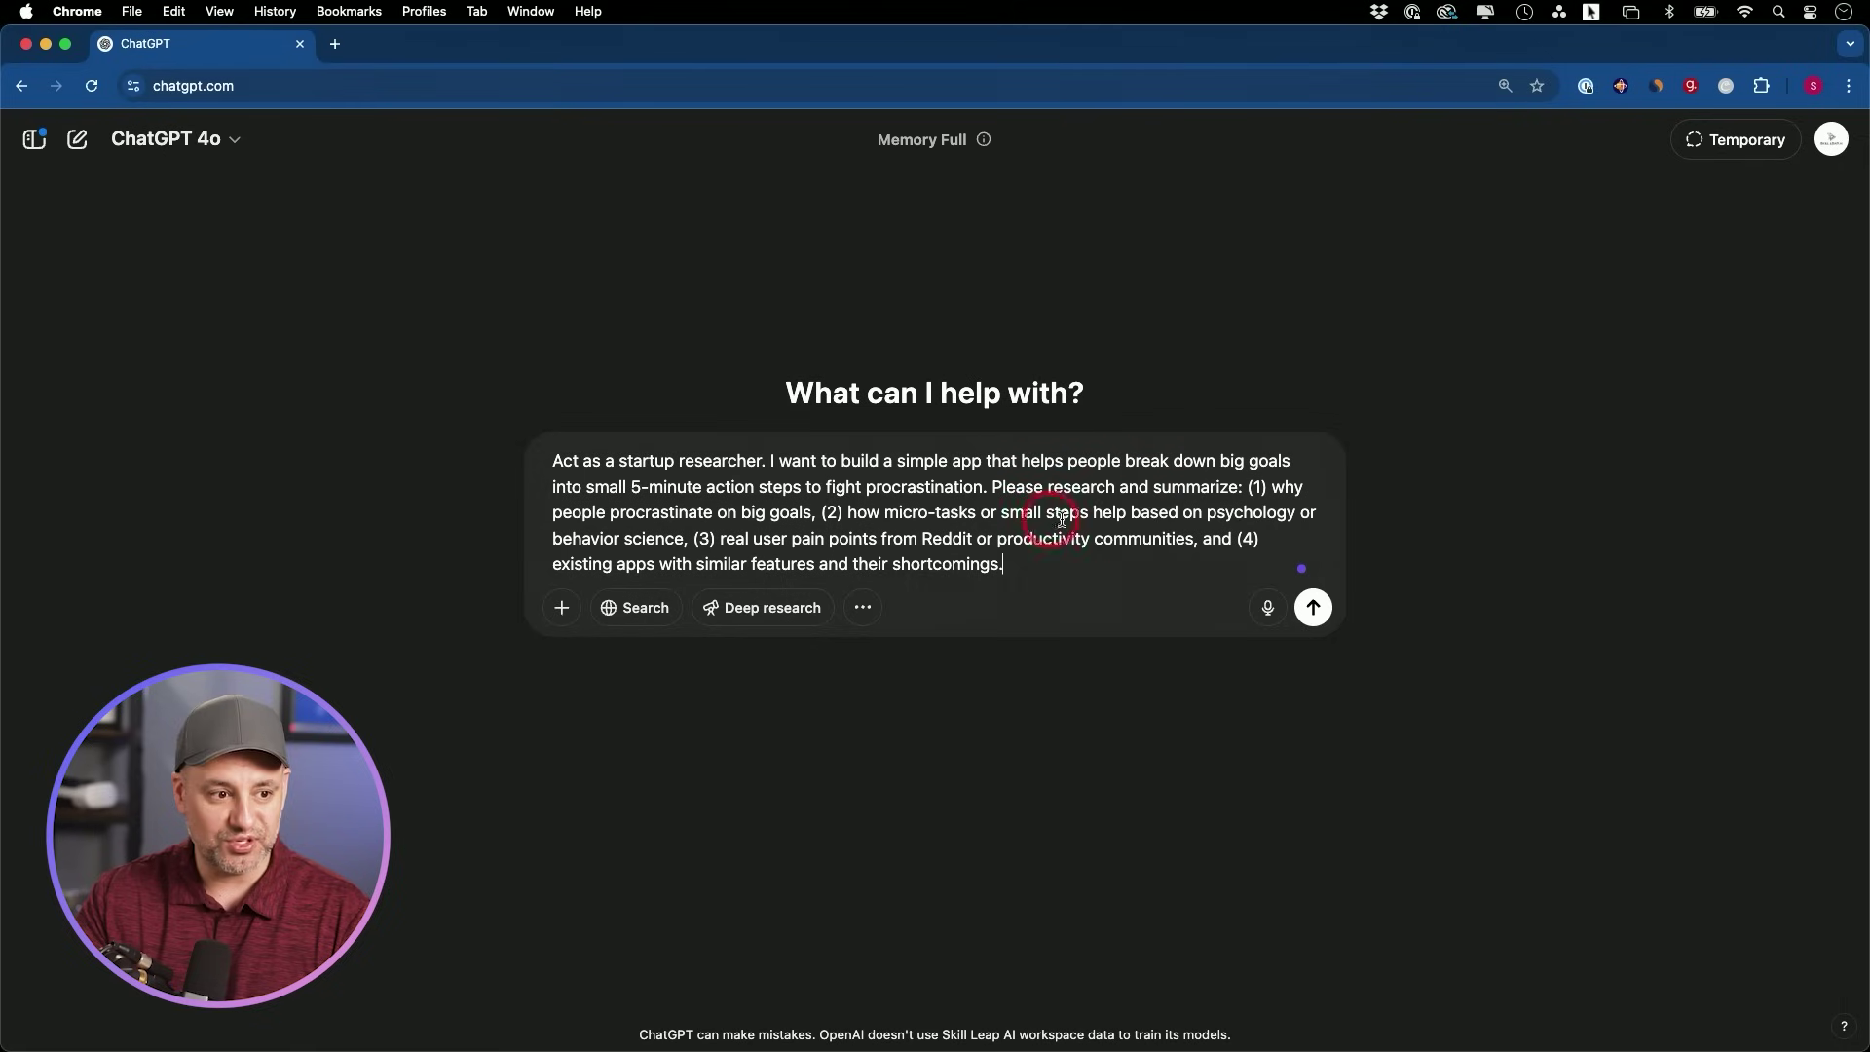
click(1313, 608)
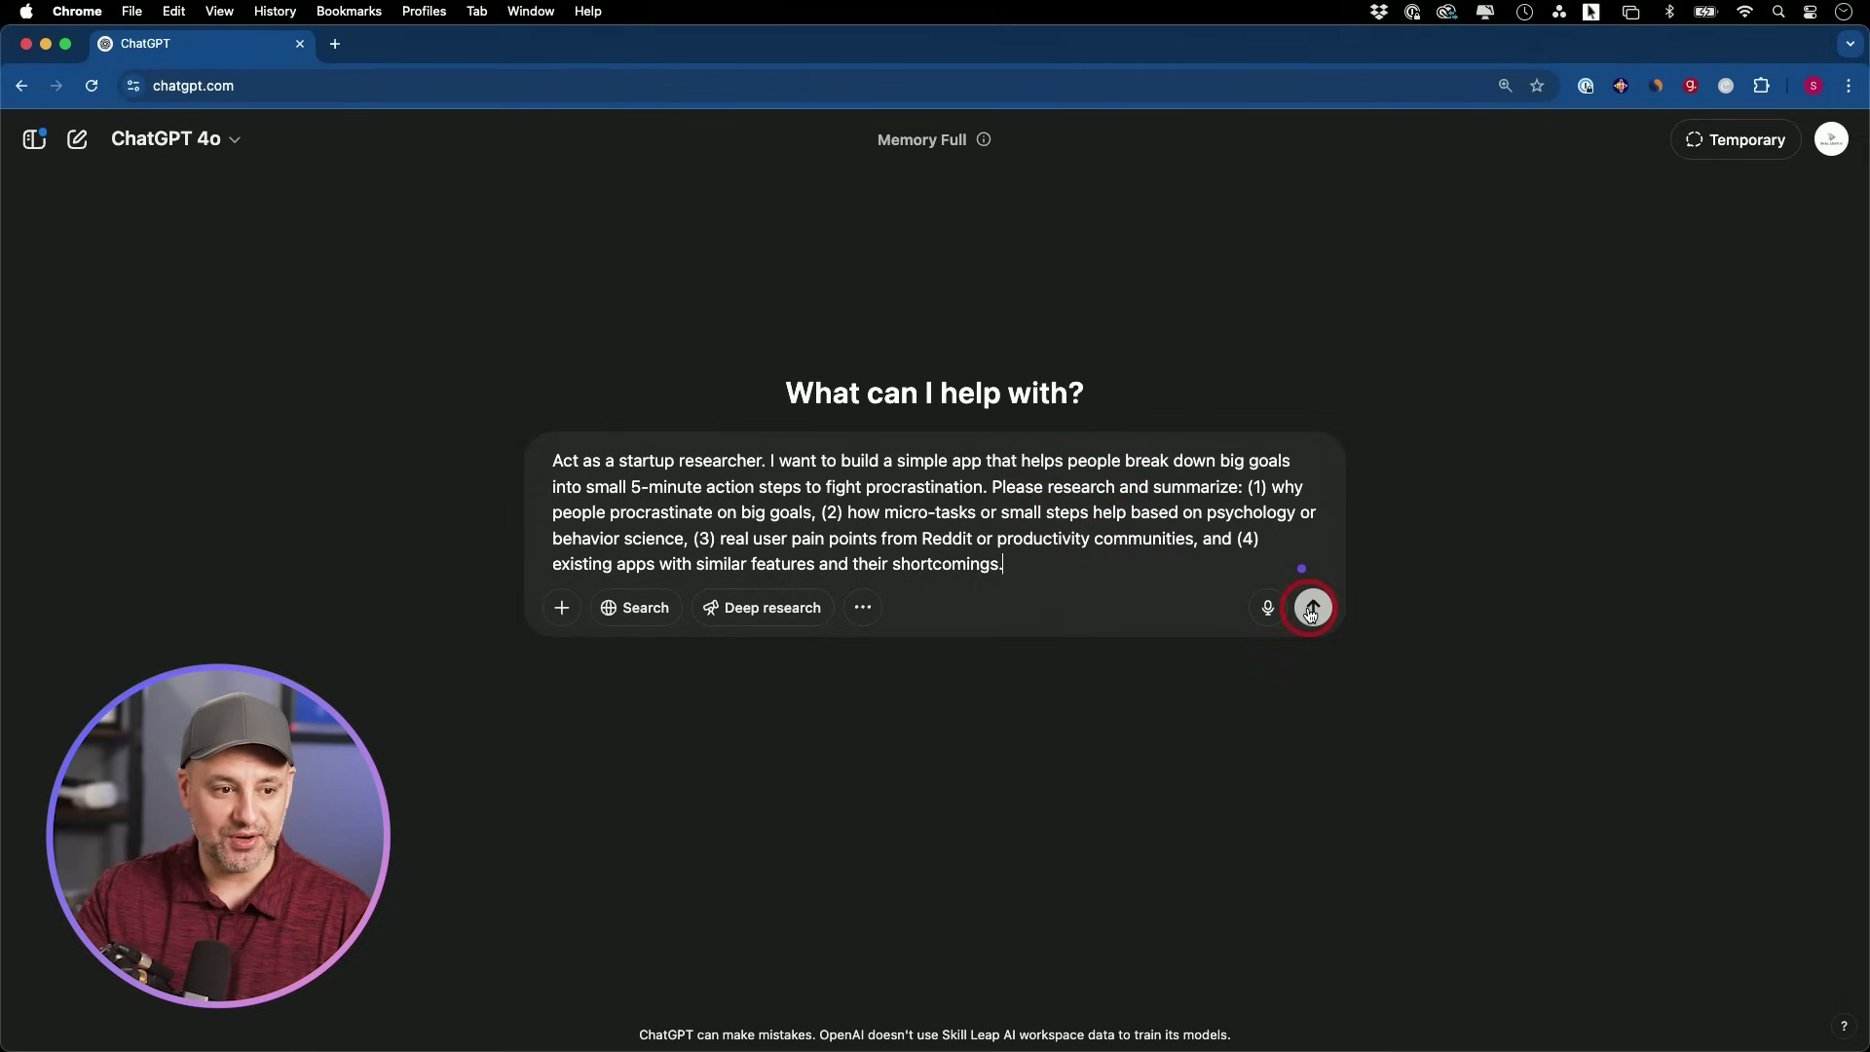
click(767, 614)
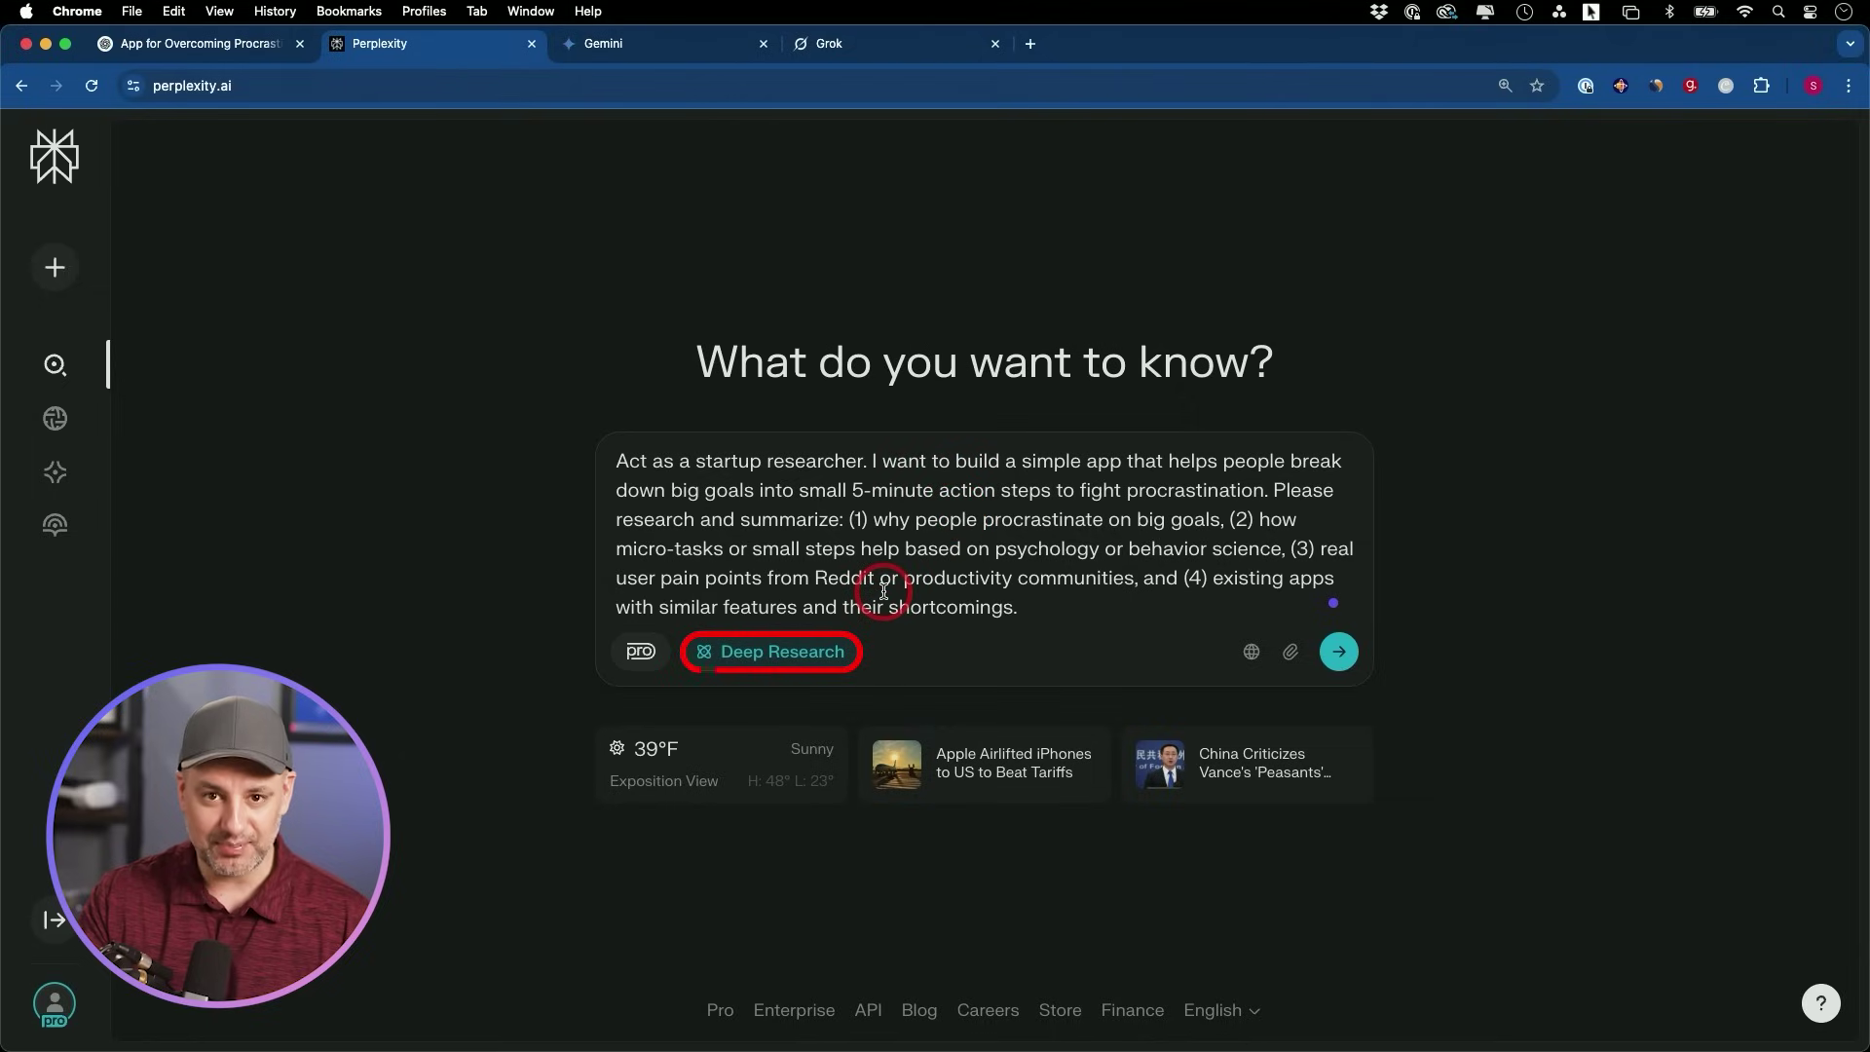
Submit the procrastination-app prompt as a Perplexity Deep Research query.
click(1338, 650)
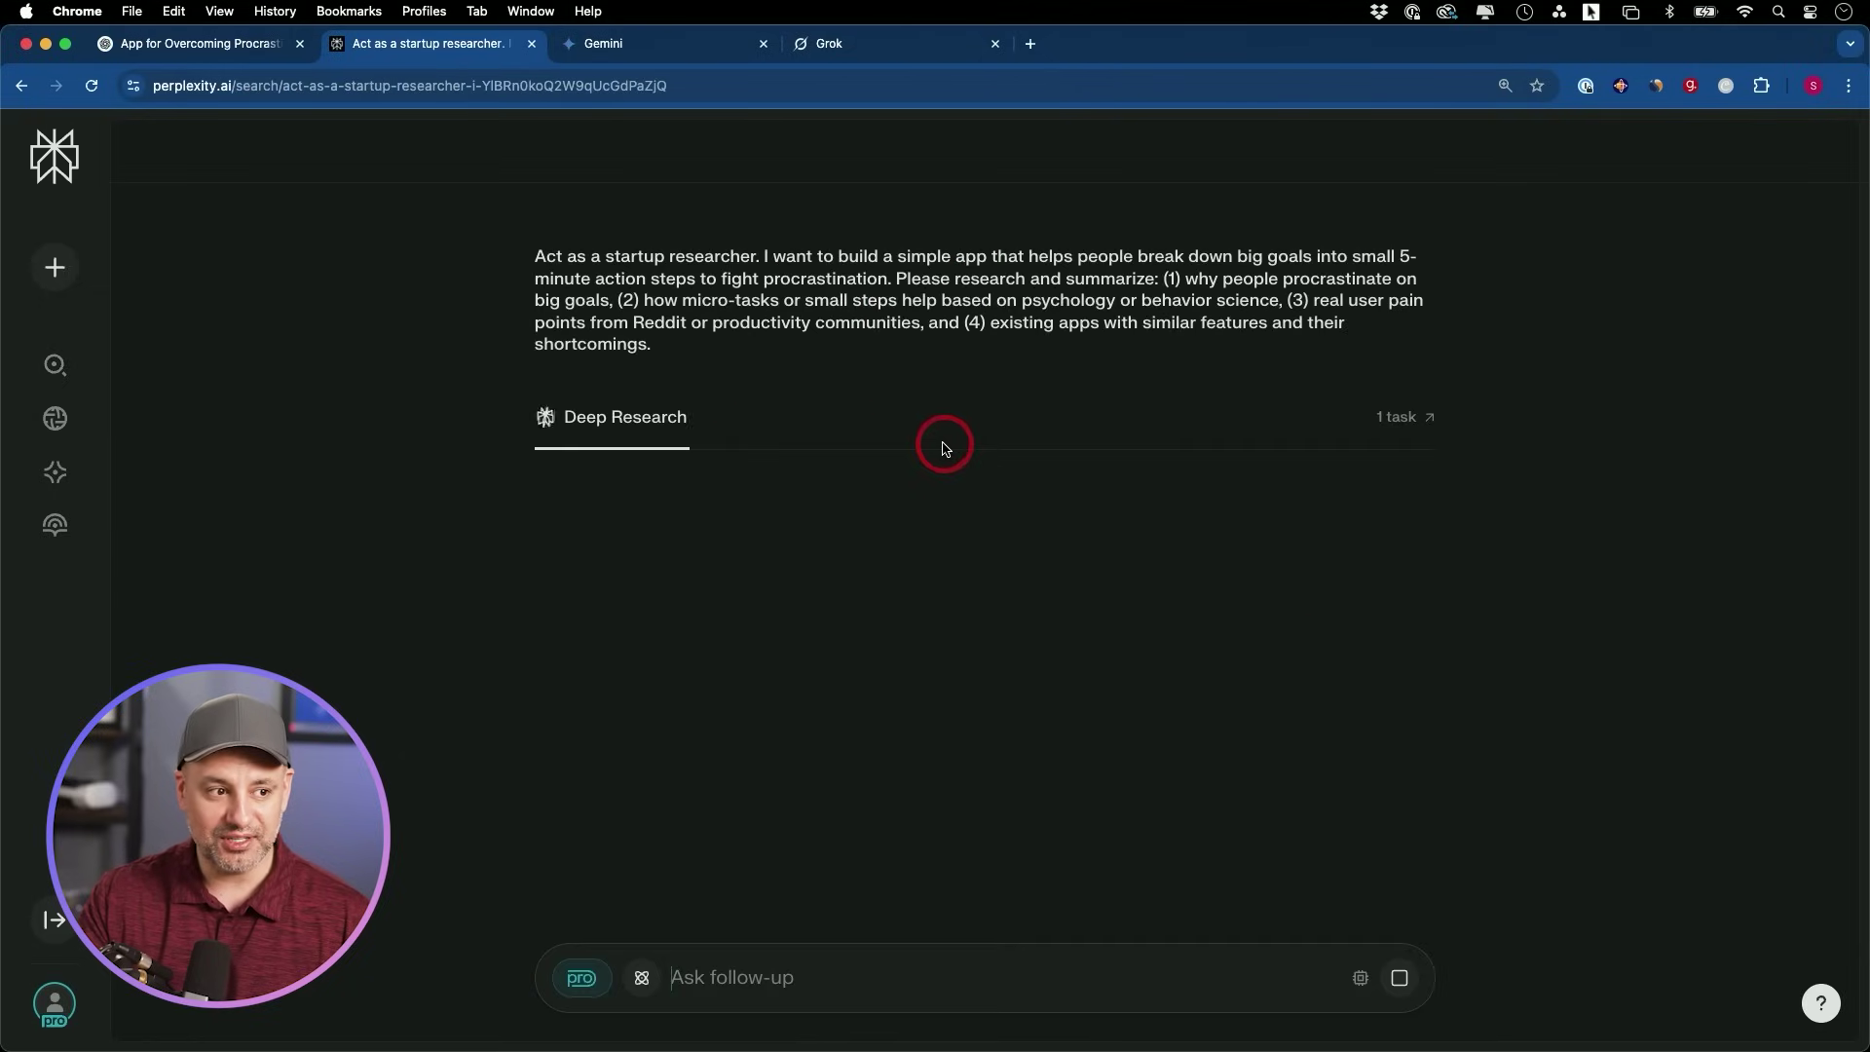
In Gemini, keep Deep Research as the model, then paste and submit the procrastination-app prompt.
click(656, 49)
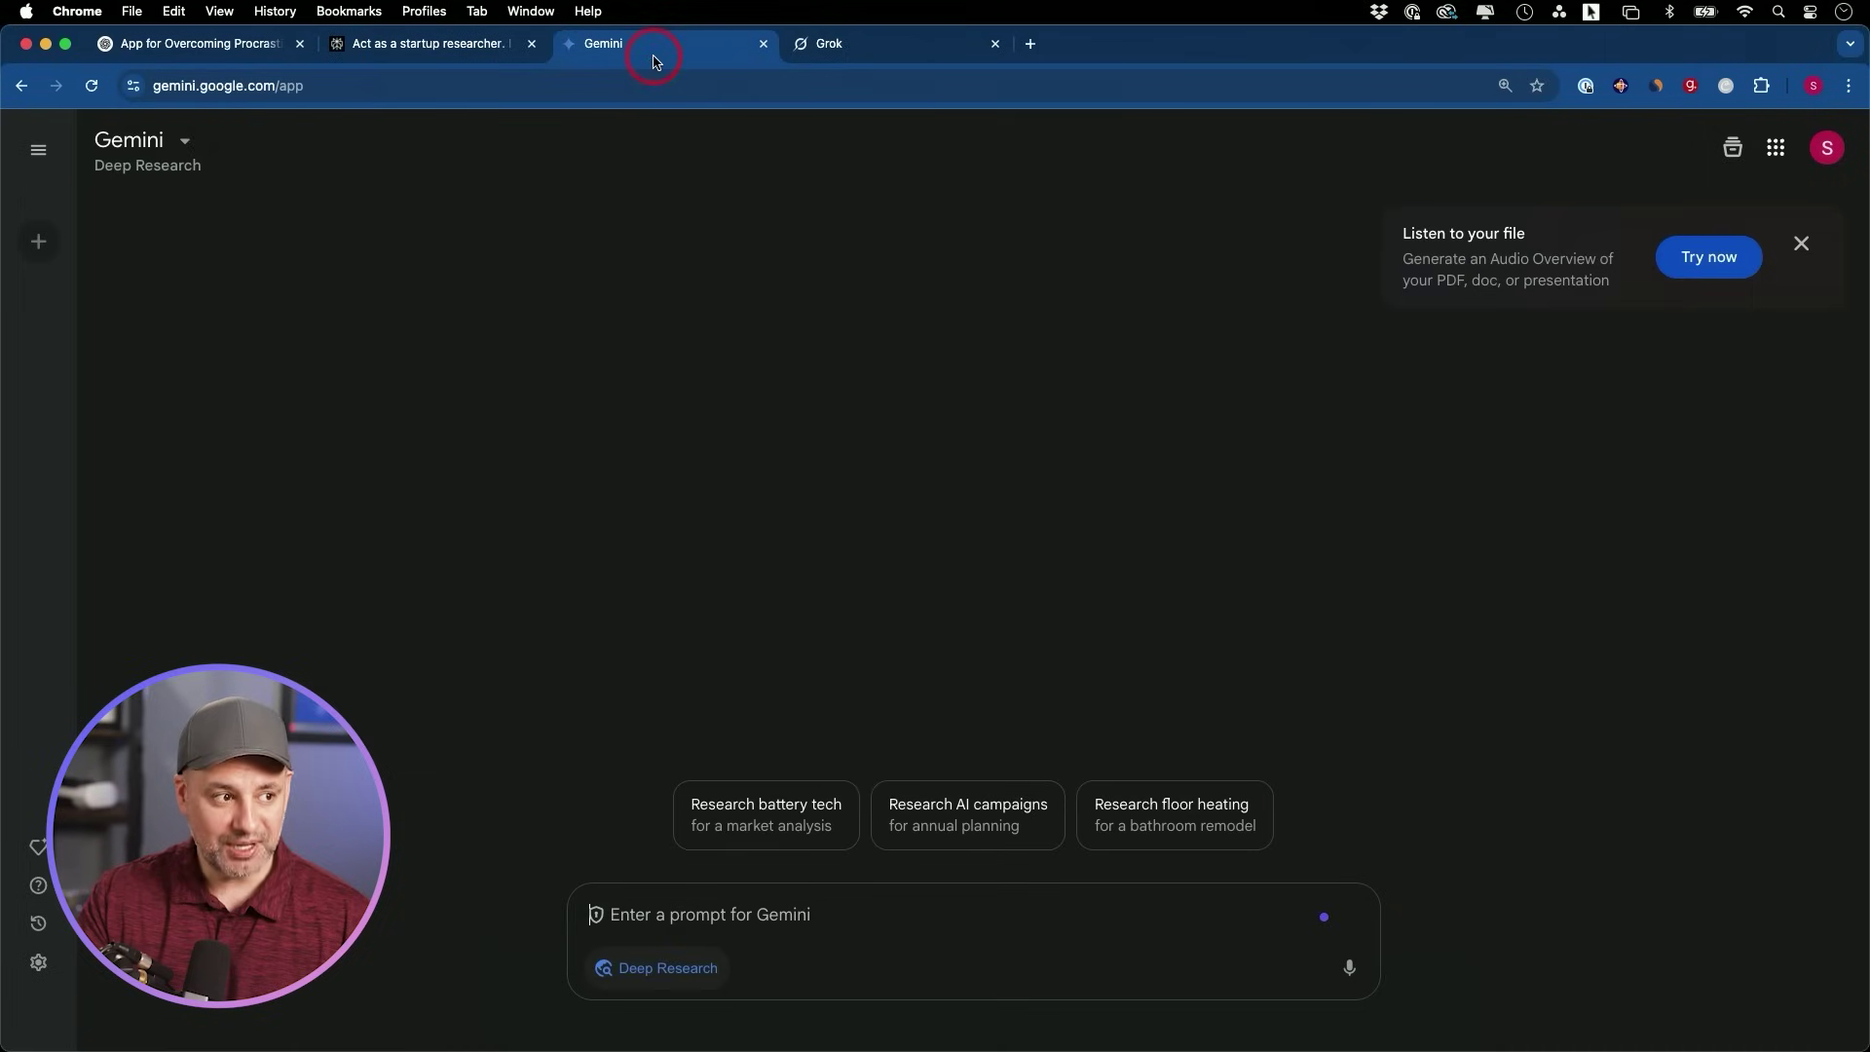
click(184, 140)
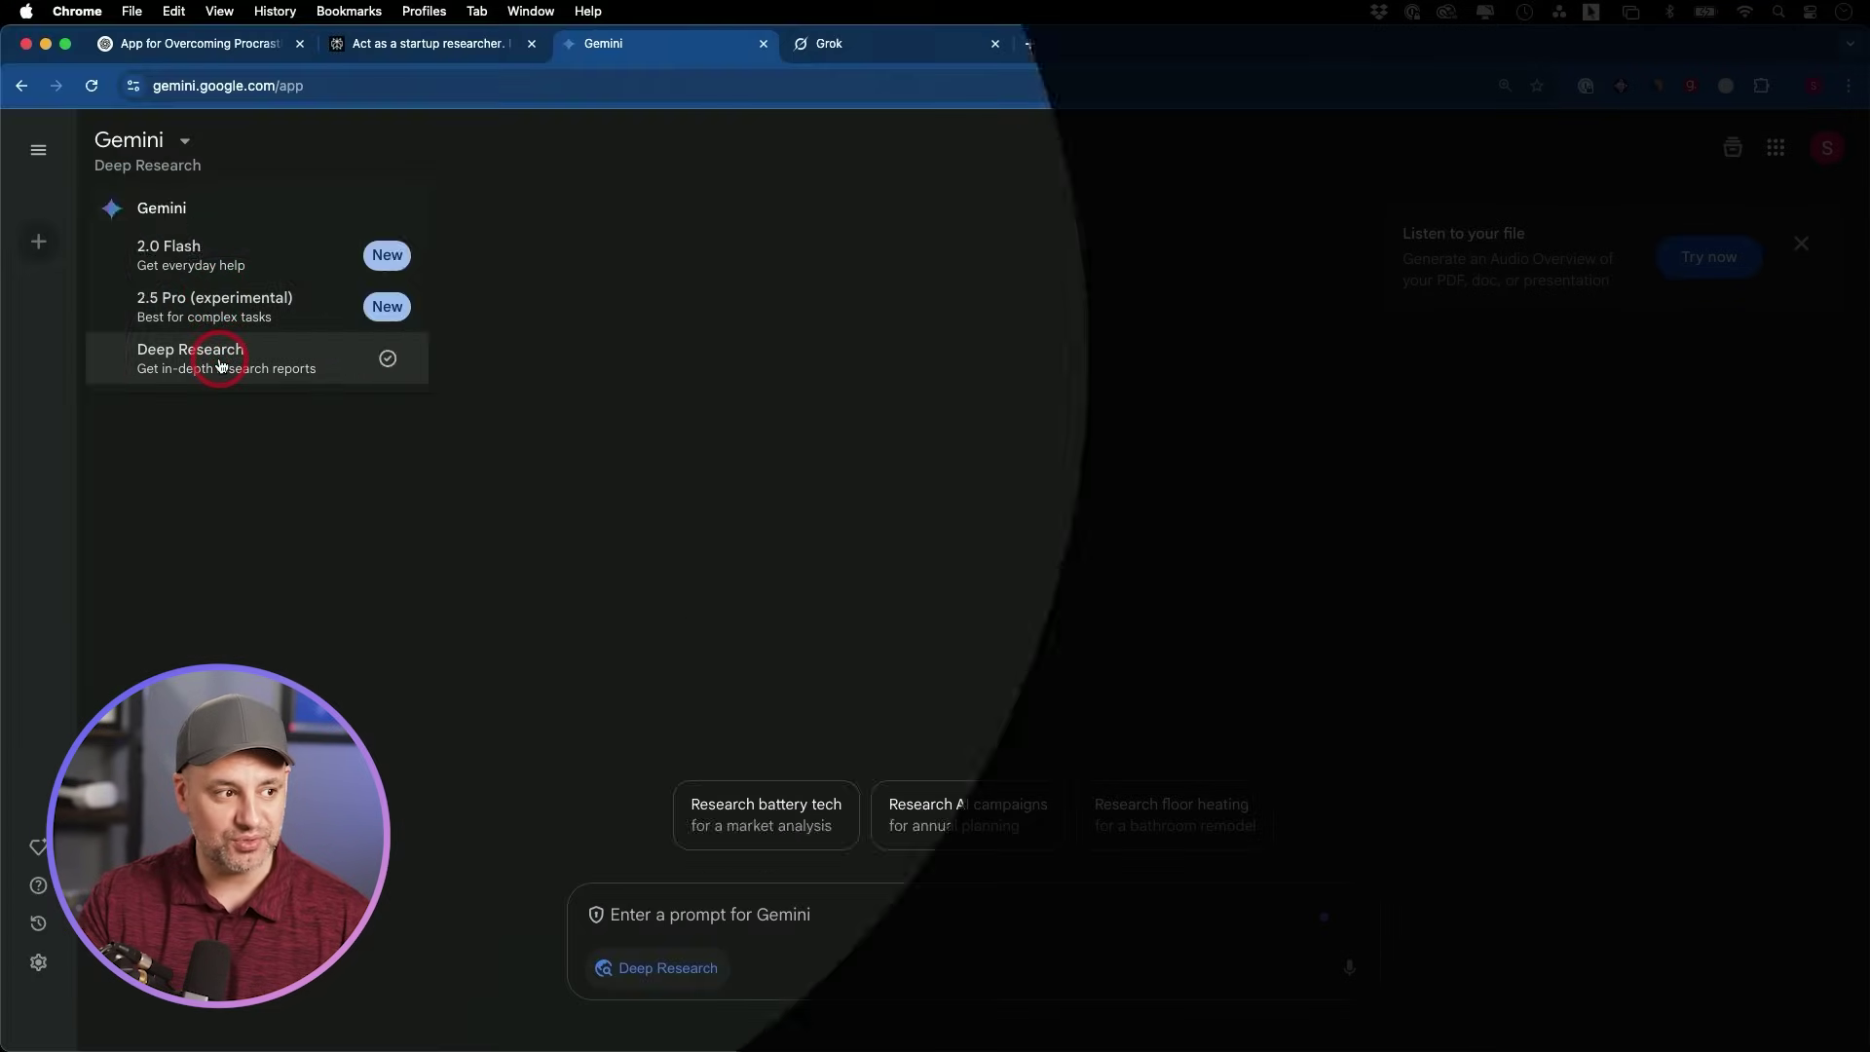
click(218, 357)
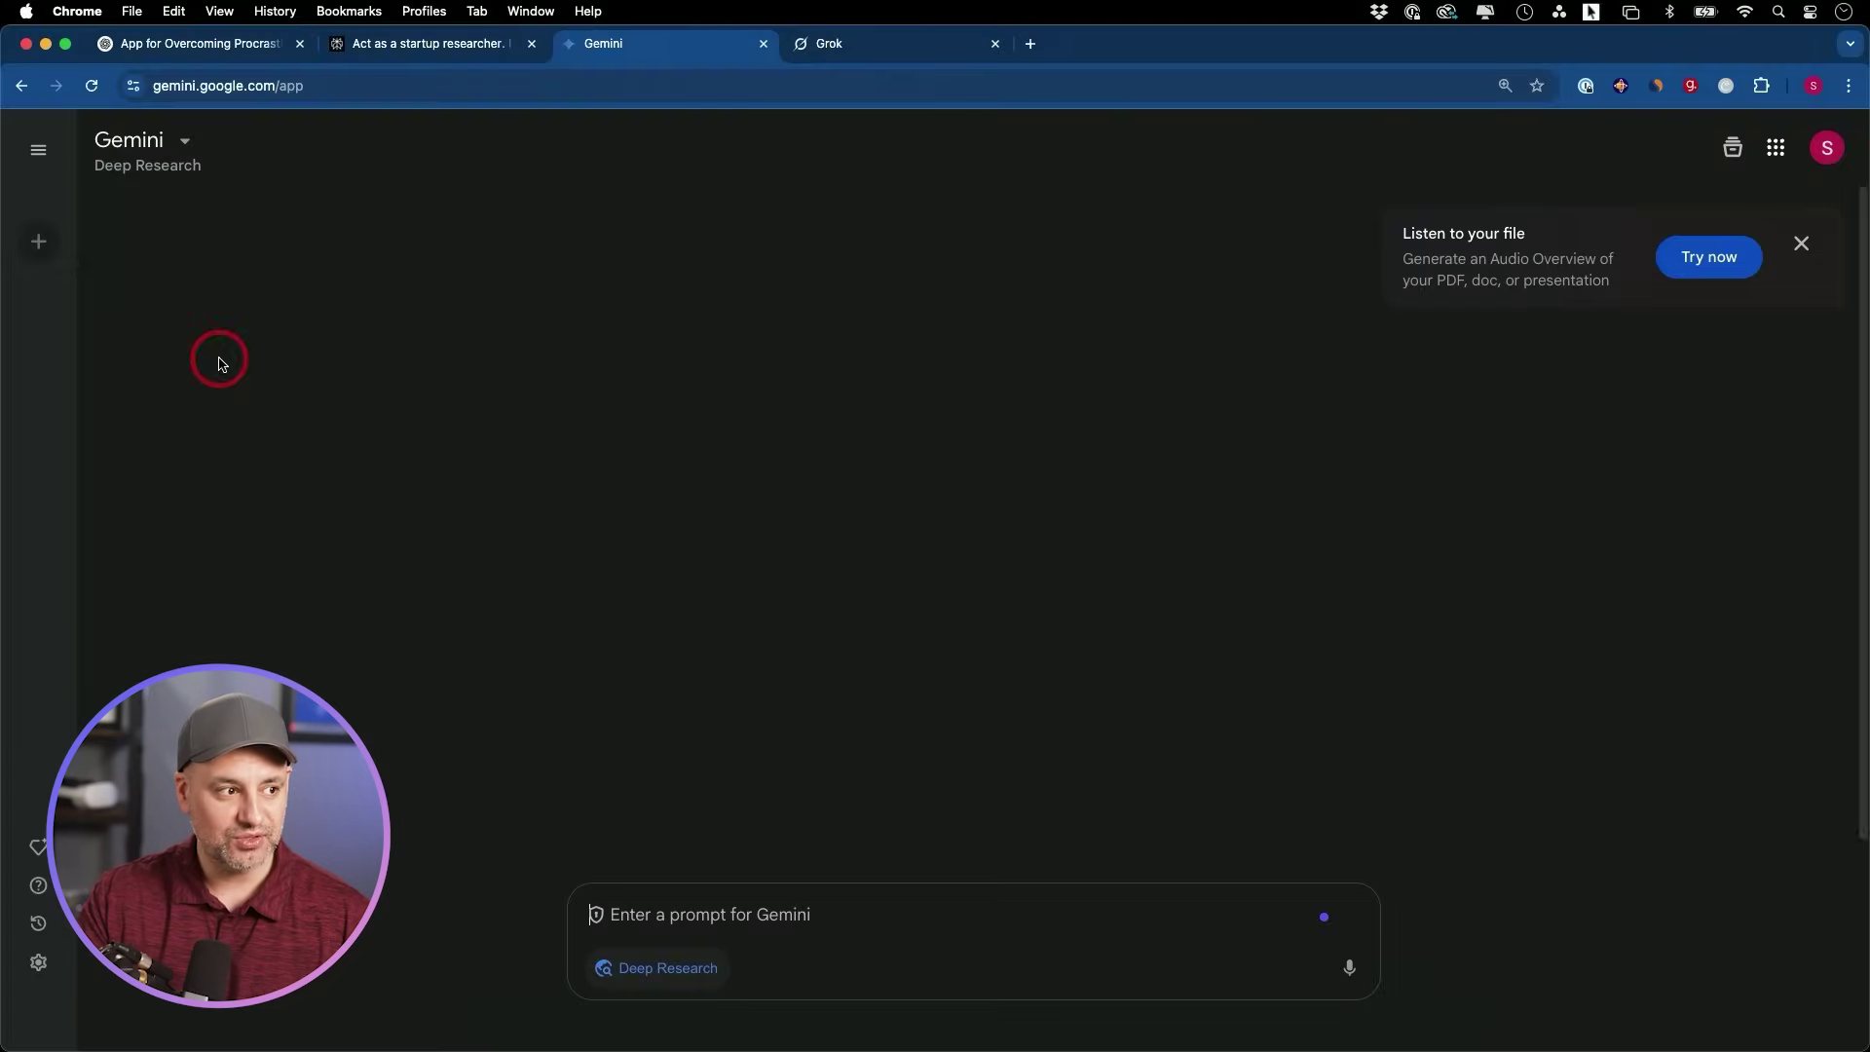
click(780, 918)
text(Act as a startup researcher. I want to build a simple app that helps people break down big goals into small 5-minute action steps to fight procrastination. Please research and summarize: (1) why people procrastinate on big goals, (2) how micro-tasks or small steps help based on psychology or behavior science, (3) real user pain points from Reddit or productivity communities, and (4) existing apps with similar features and their shortcomings.)
key(Return)
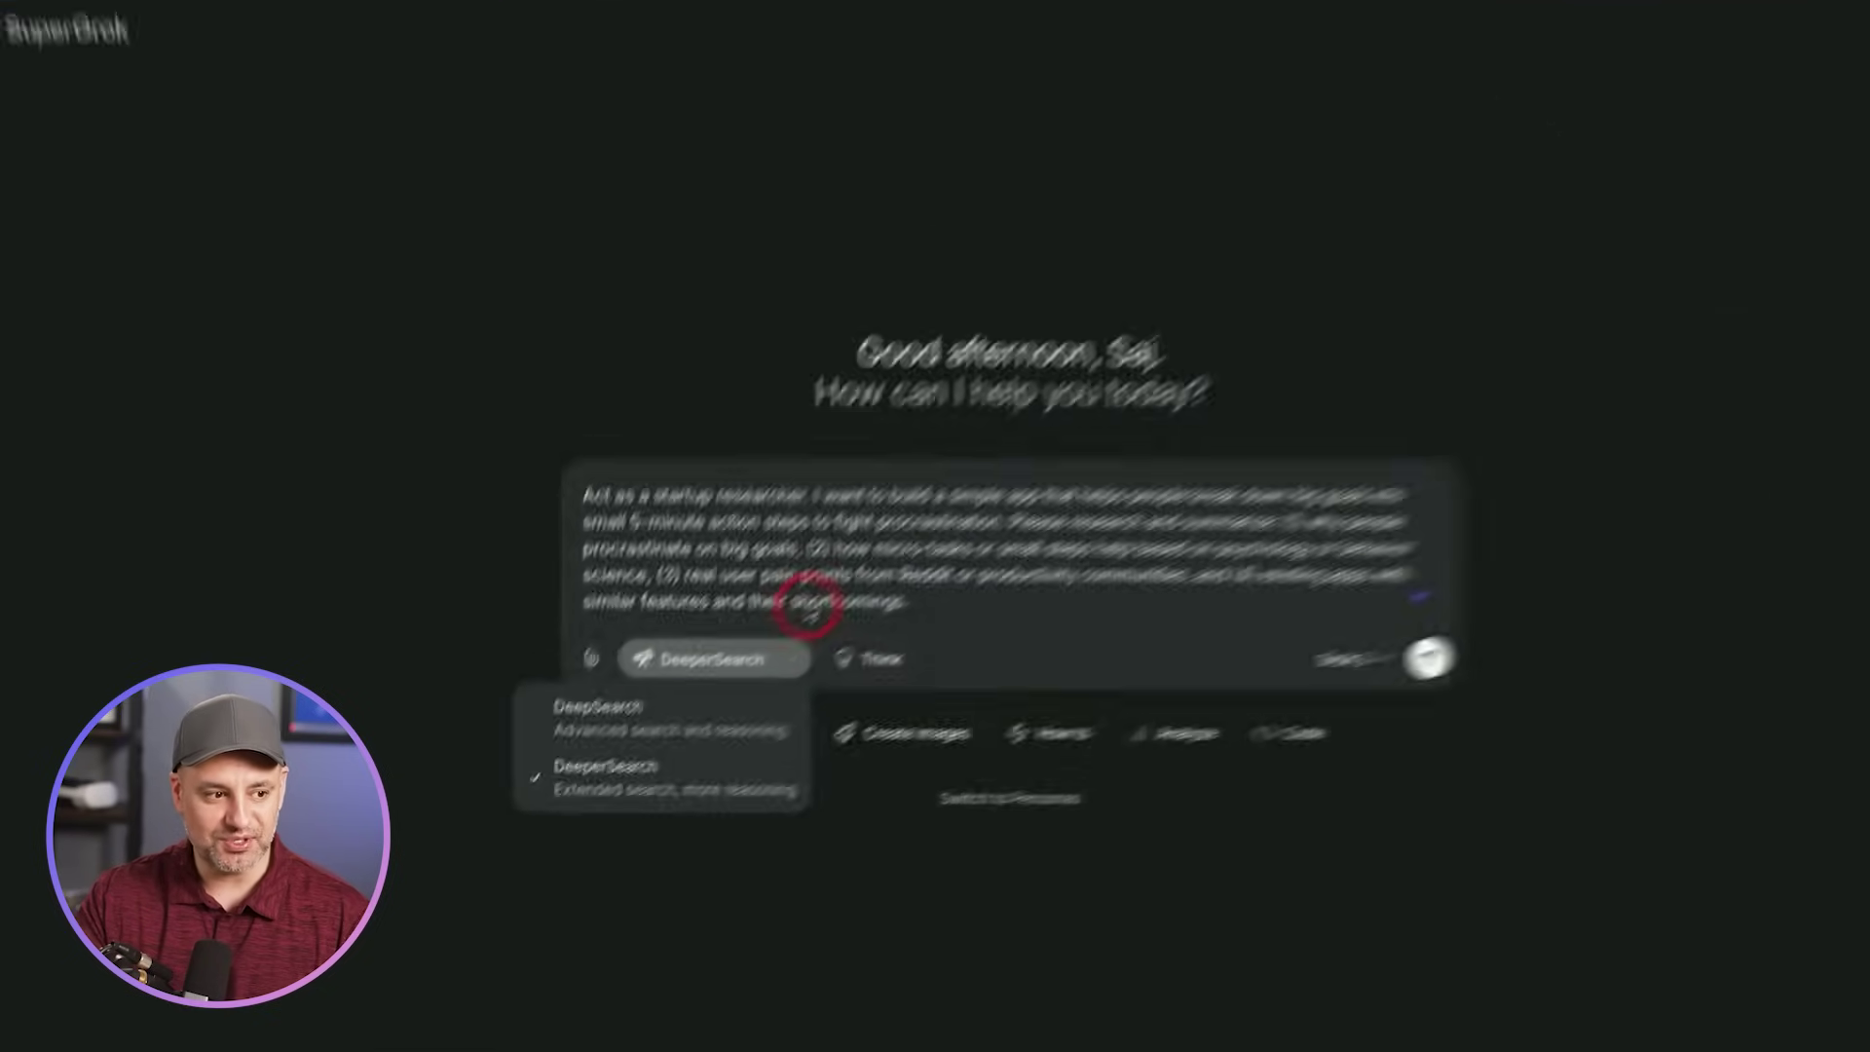
Keep DeeperSearch selected as Grok's mode for the pasted research prompt.
click(1547, 268)
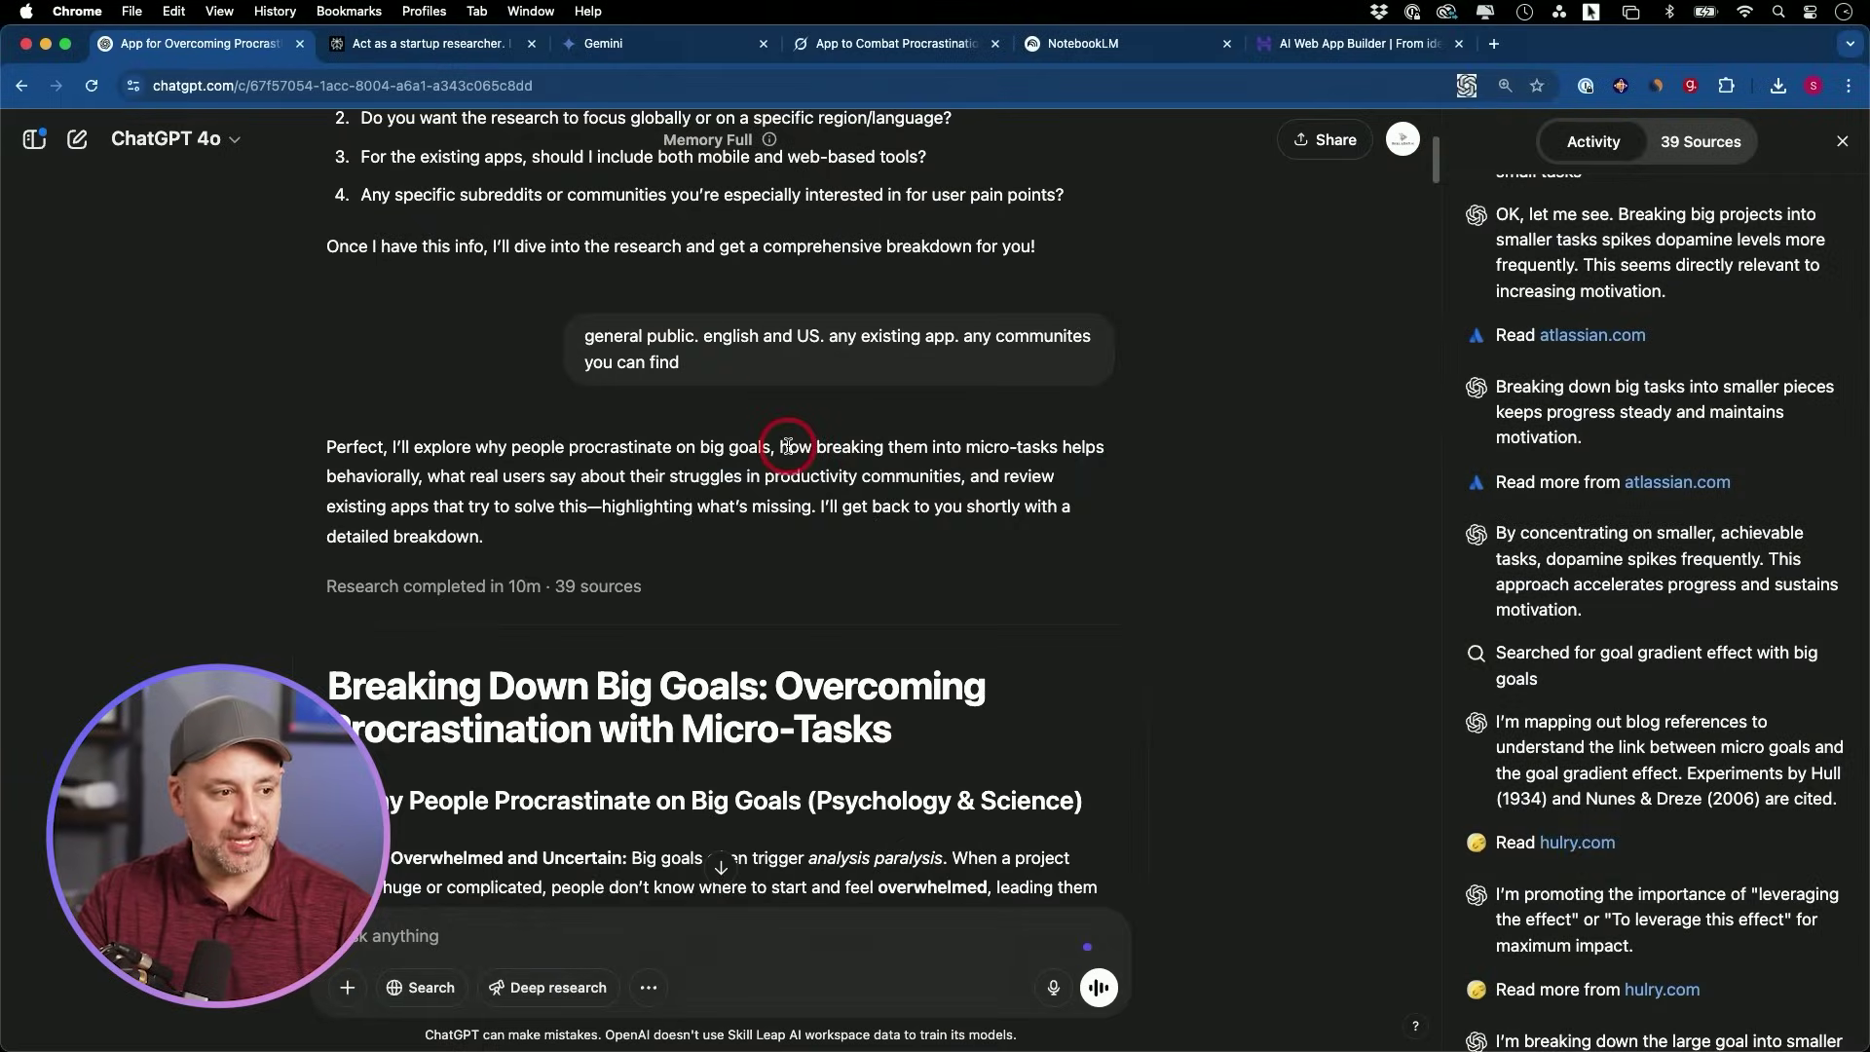
Read through ChatGPT's Breaking Down Big Goals report, then scroll Perplexity's 79-source report.
scroll(834, 532, down, 3)
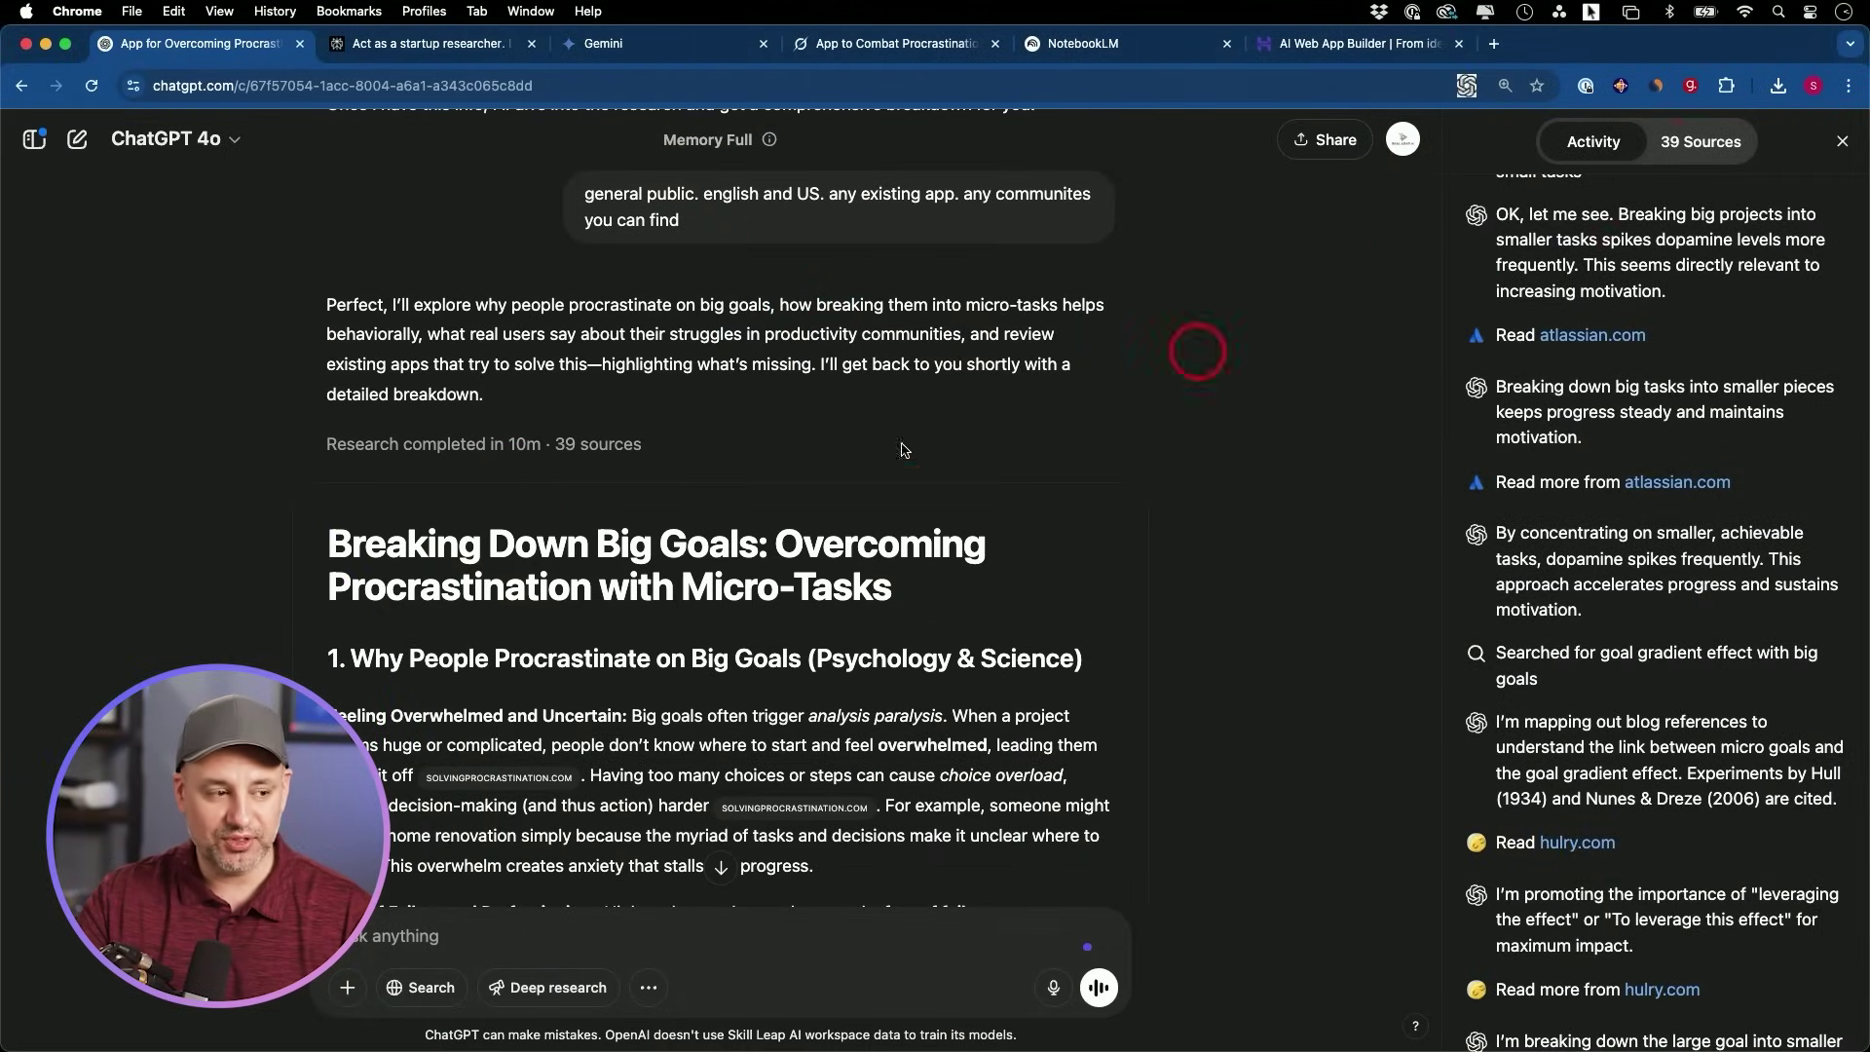
scroll(903, 450, down, 3)
scroll(553, 429, down, 20)
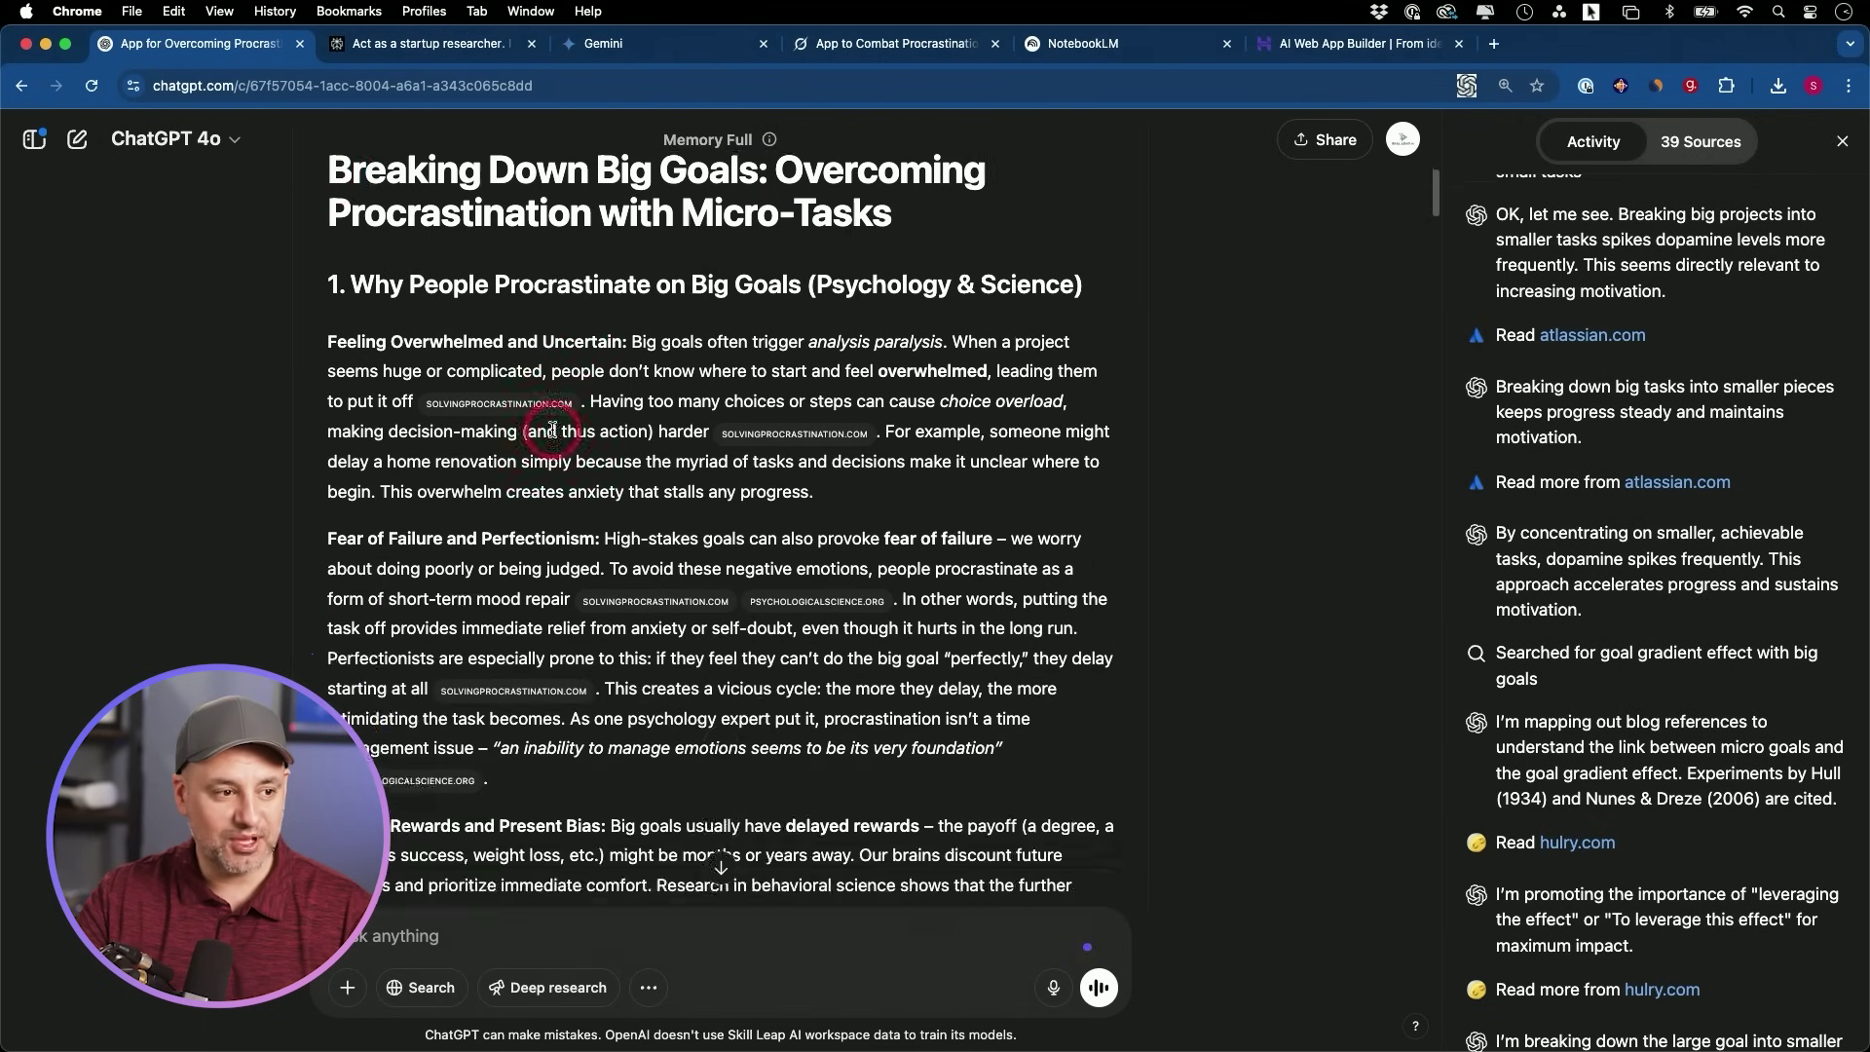
scroll(552, 430, down, 10)
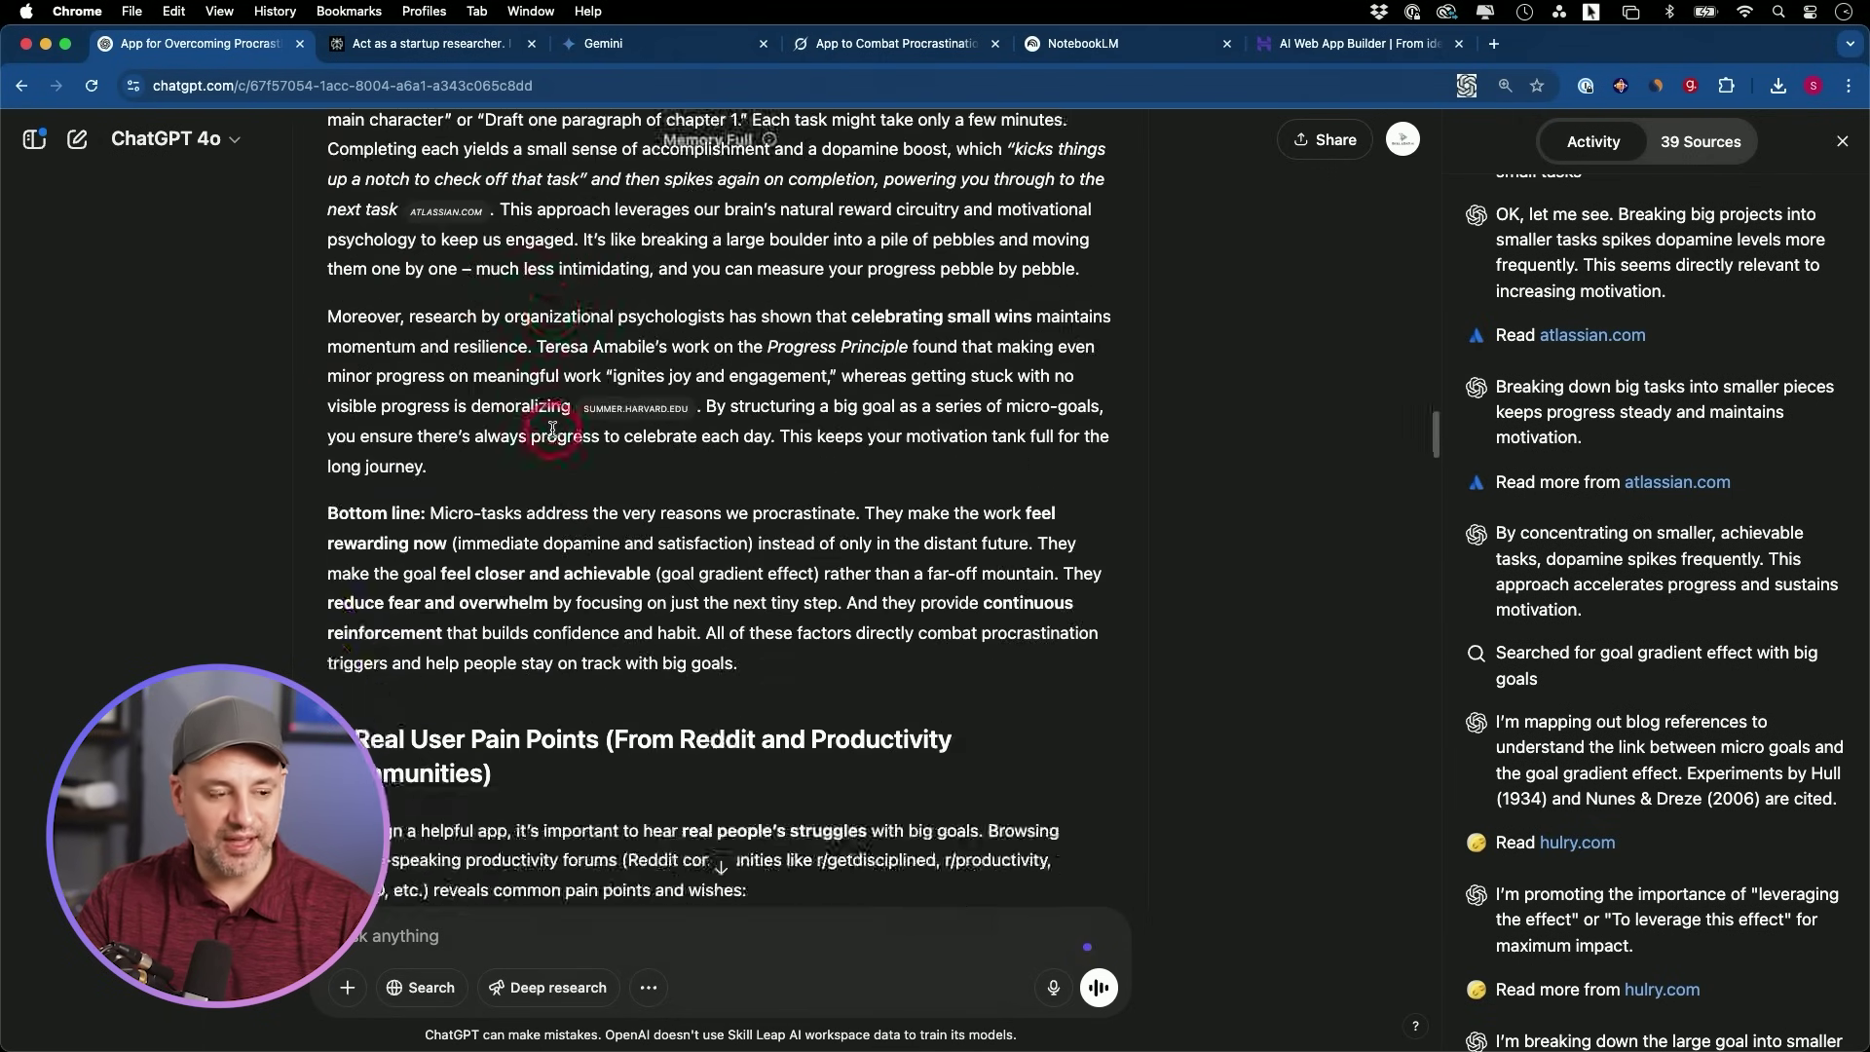
key(ctrl+Tab)
scroll(999, 513, down, 3)
scroll(998, 514, down, 6)
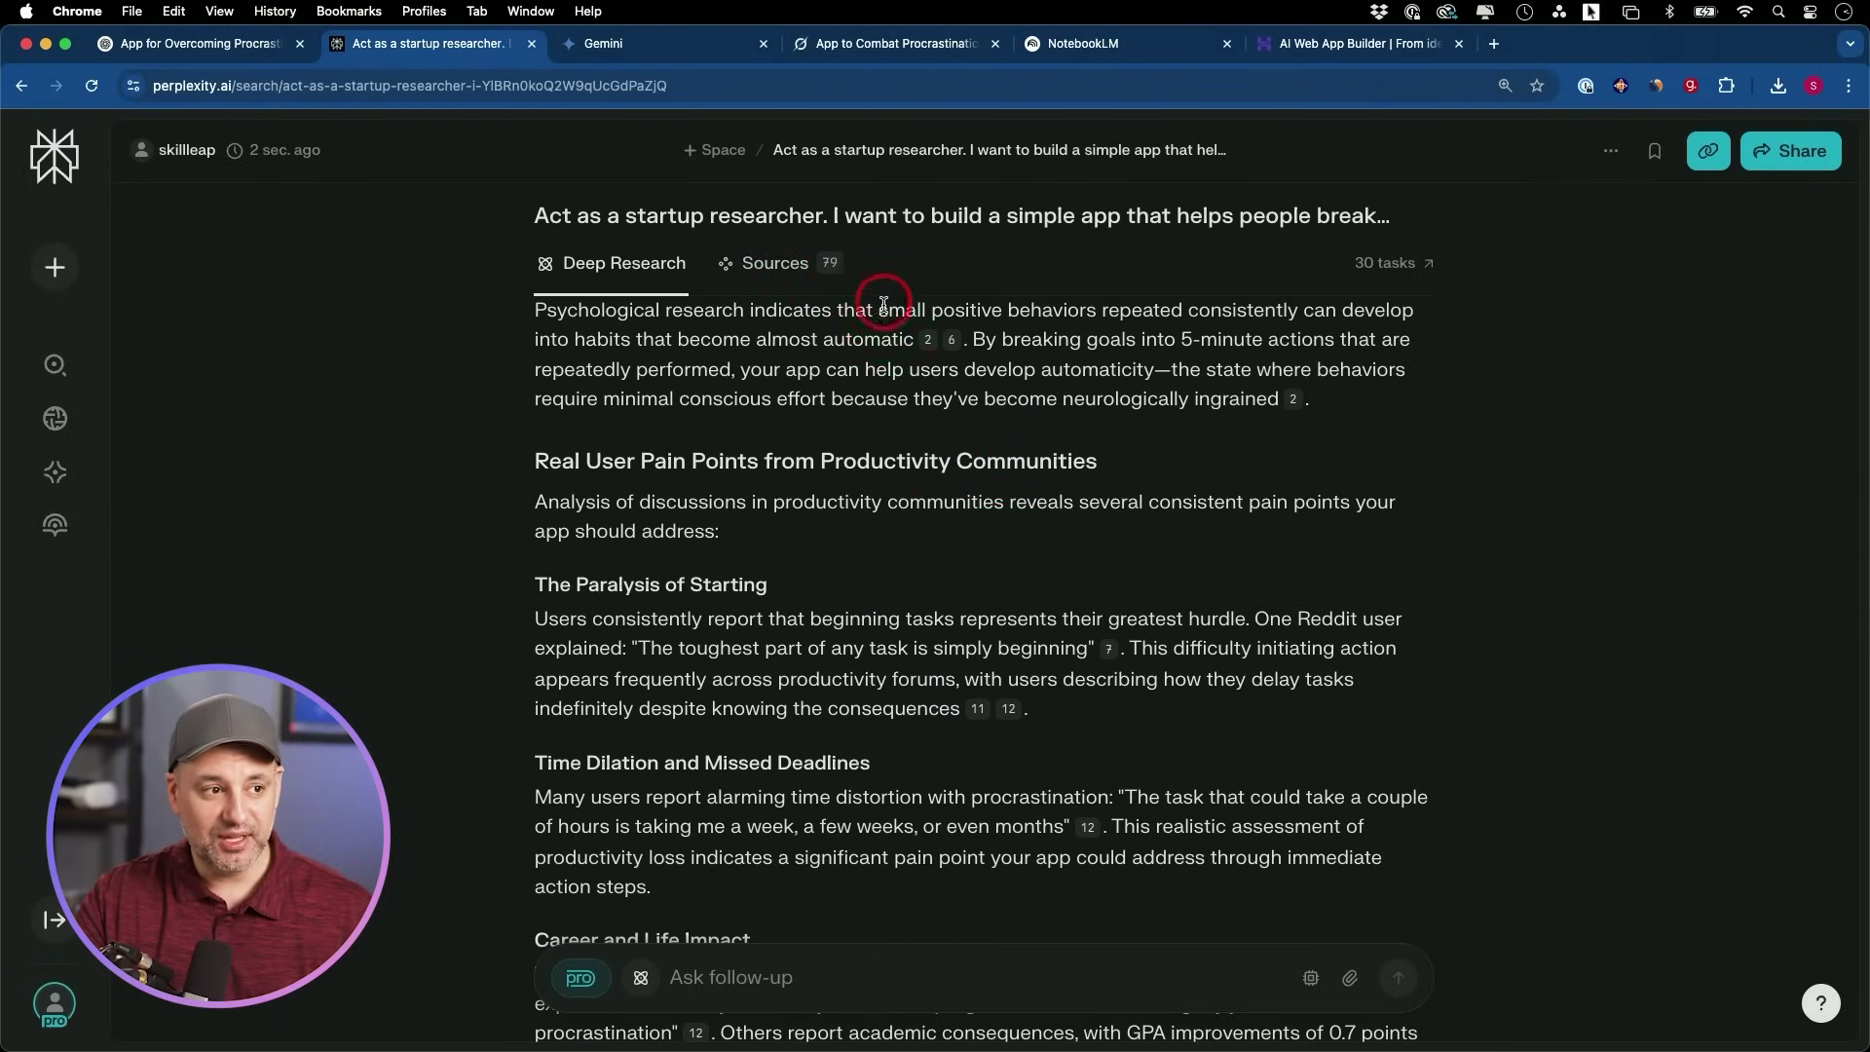
Bring up Gemini's finished 'Breaking Down Barriers' Deep Research report.
click(621, 44)
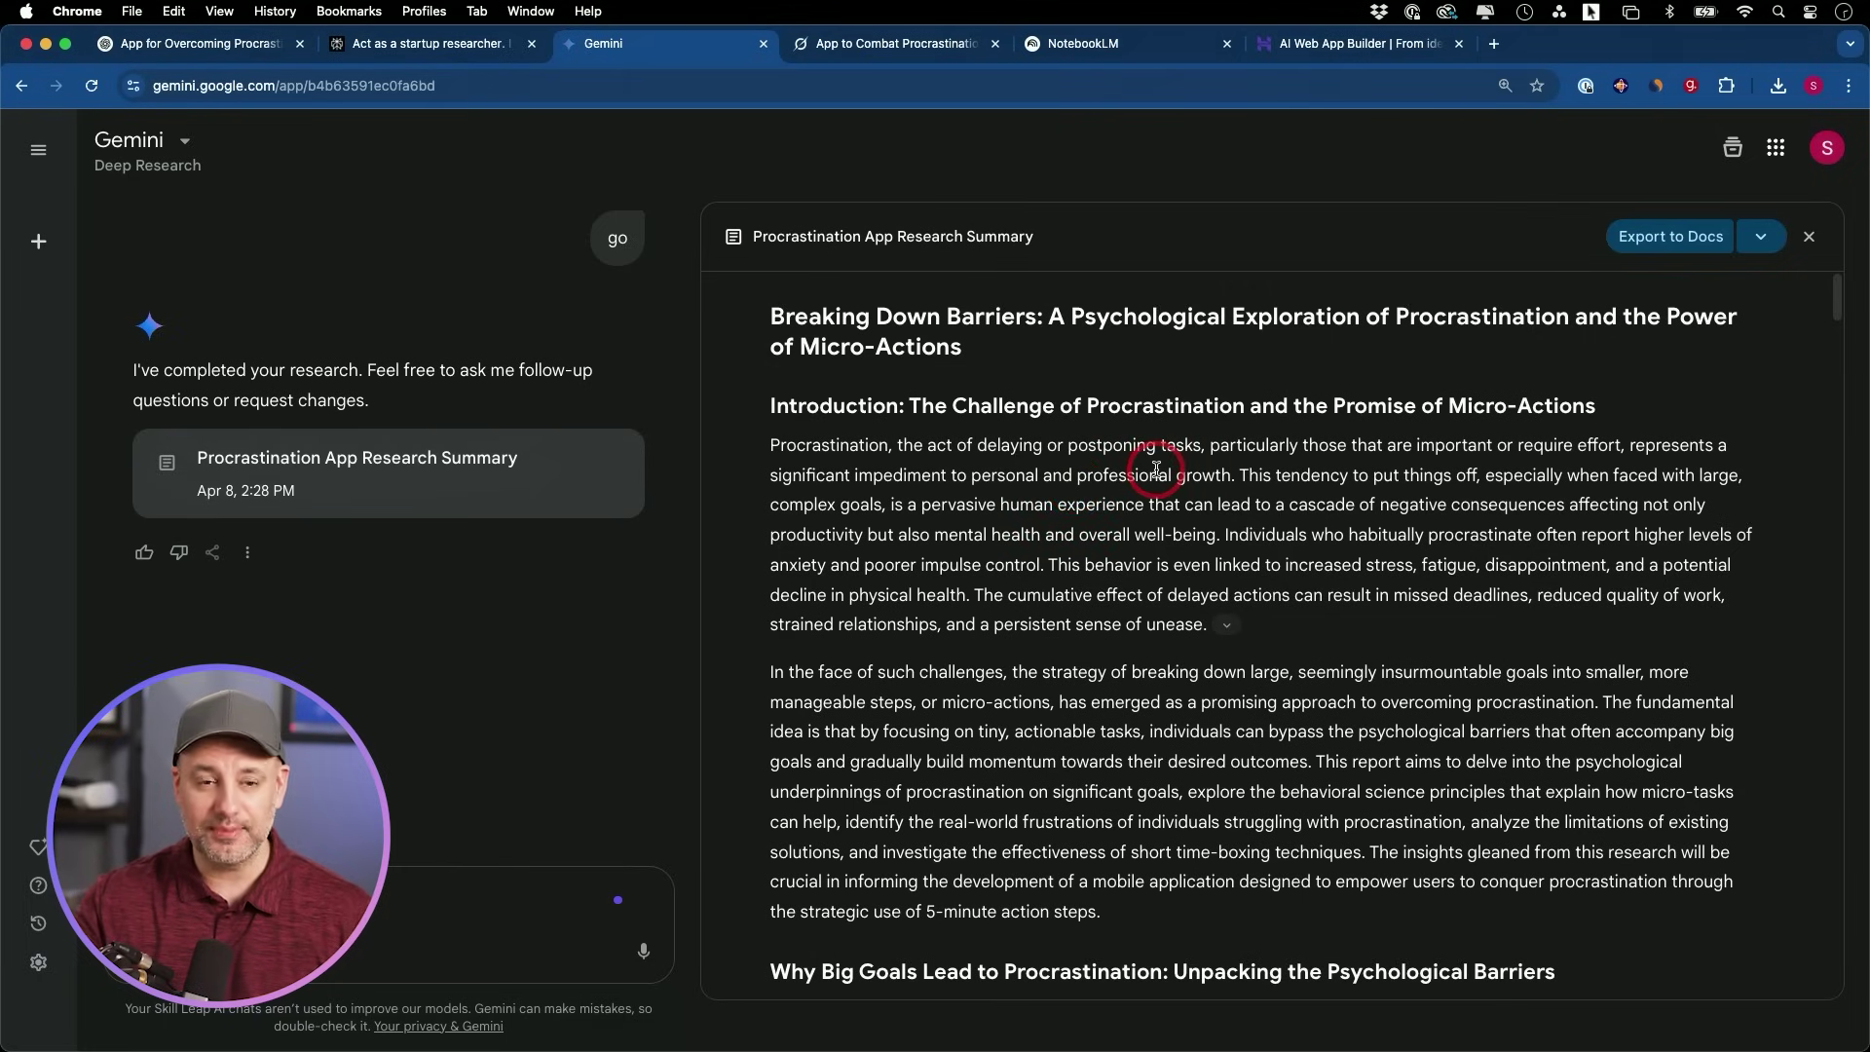
Export Gemini's report to a Google Doc titled 'Procrastination App Research Summary'.
scroll(1174, 550, down, 8)
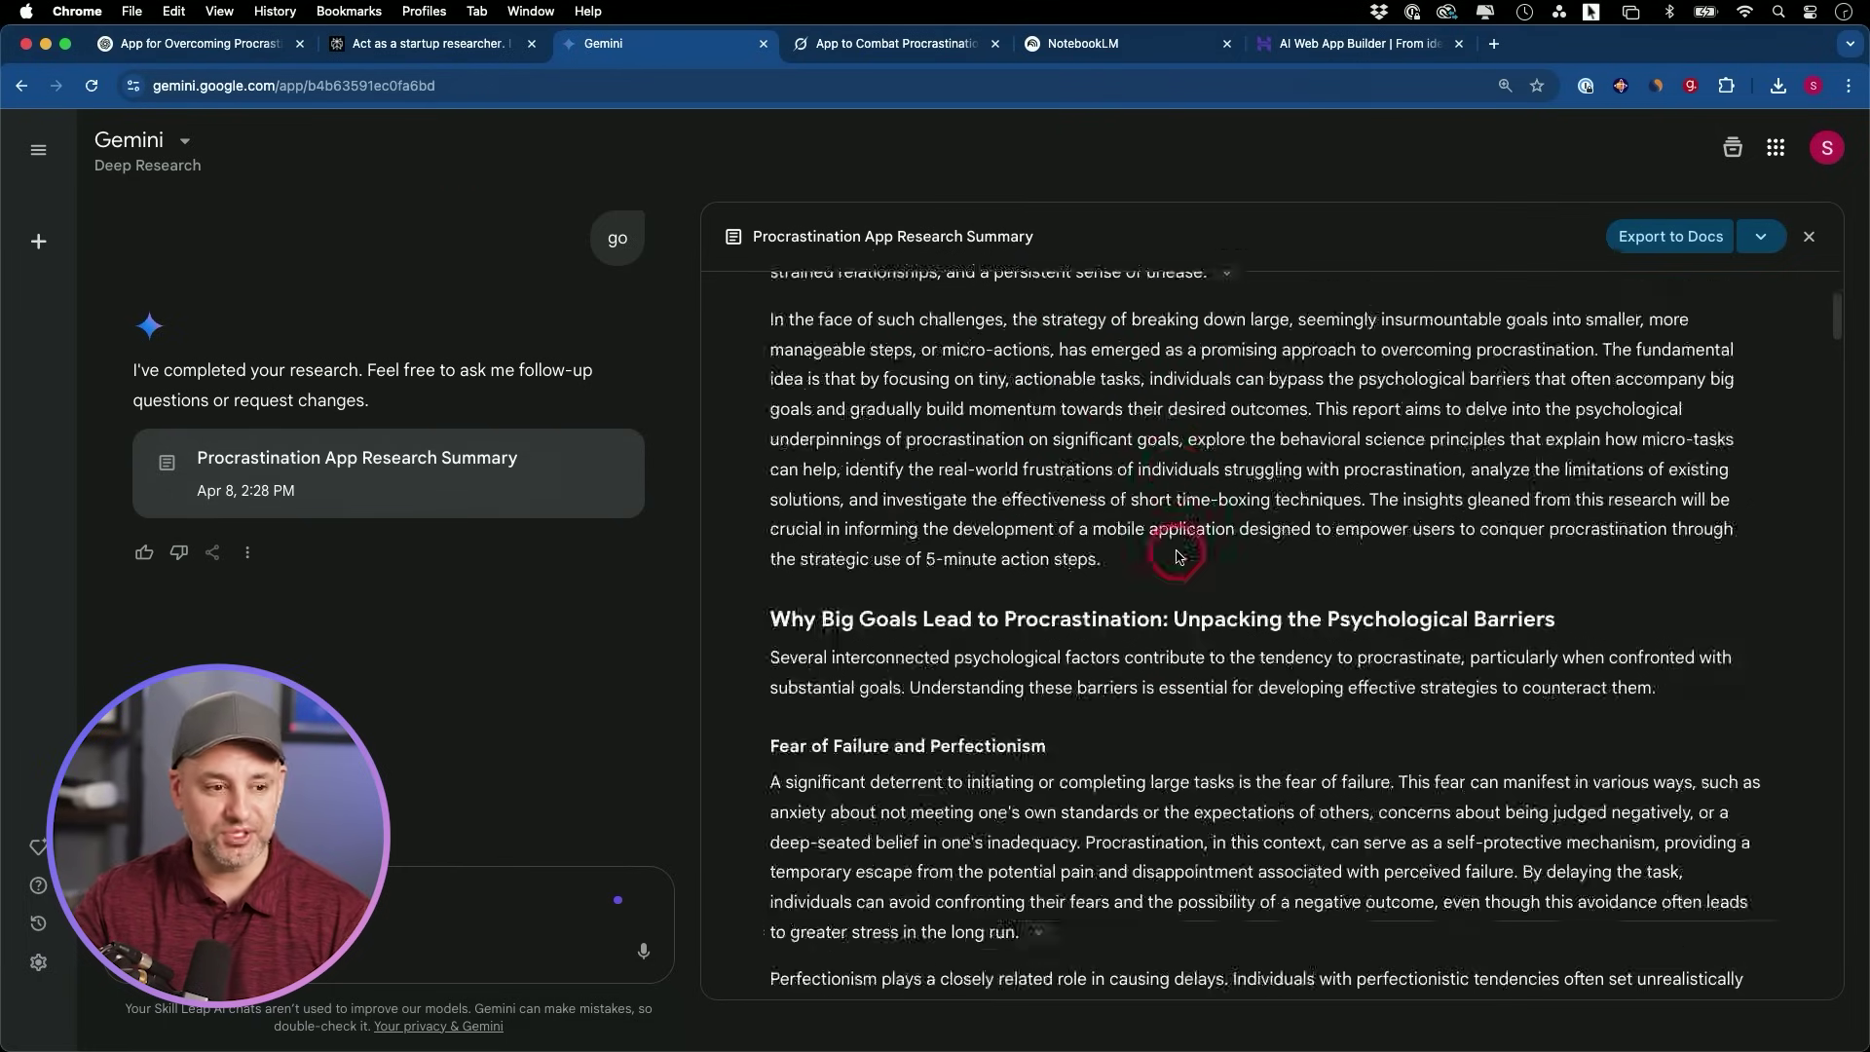
scroll(1177, 554, down, 20)
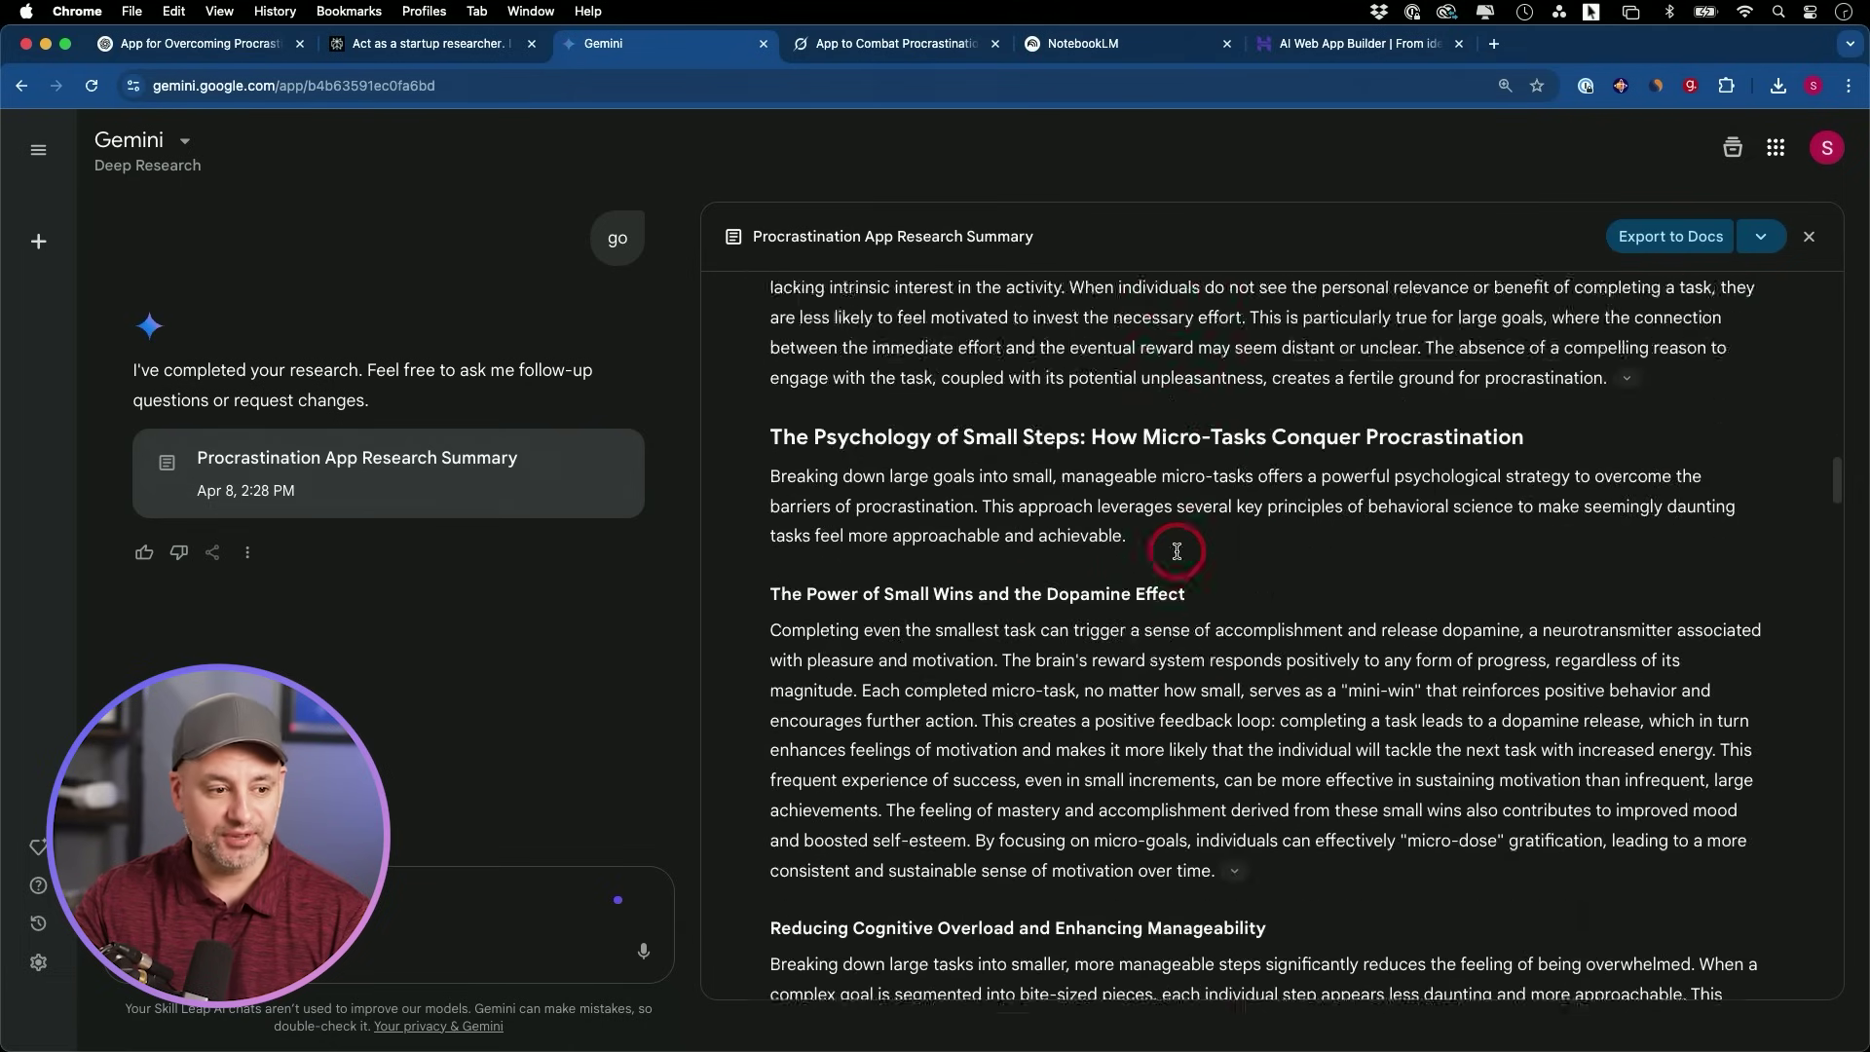
scroll(1177, 552, down, 20)
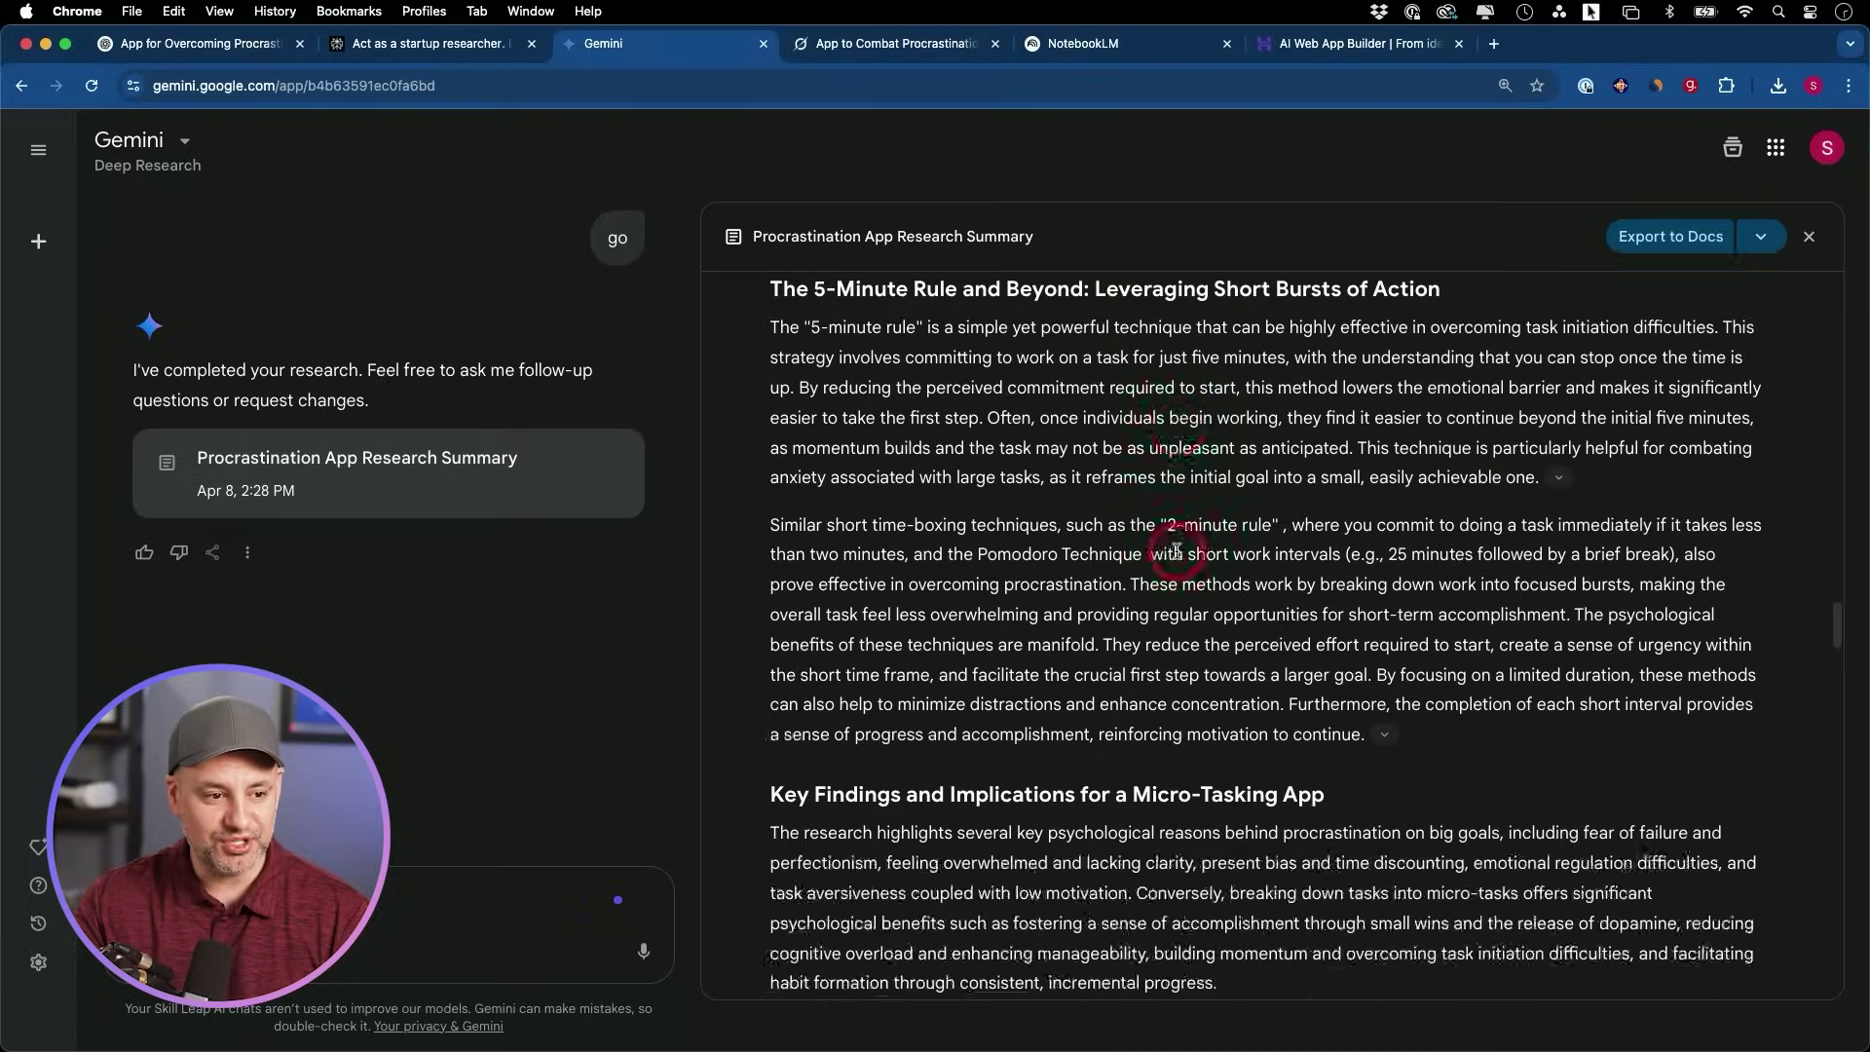
scroll(1176, 551, down, 15)
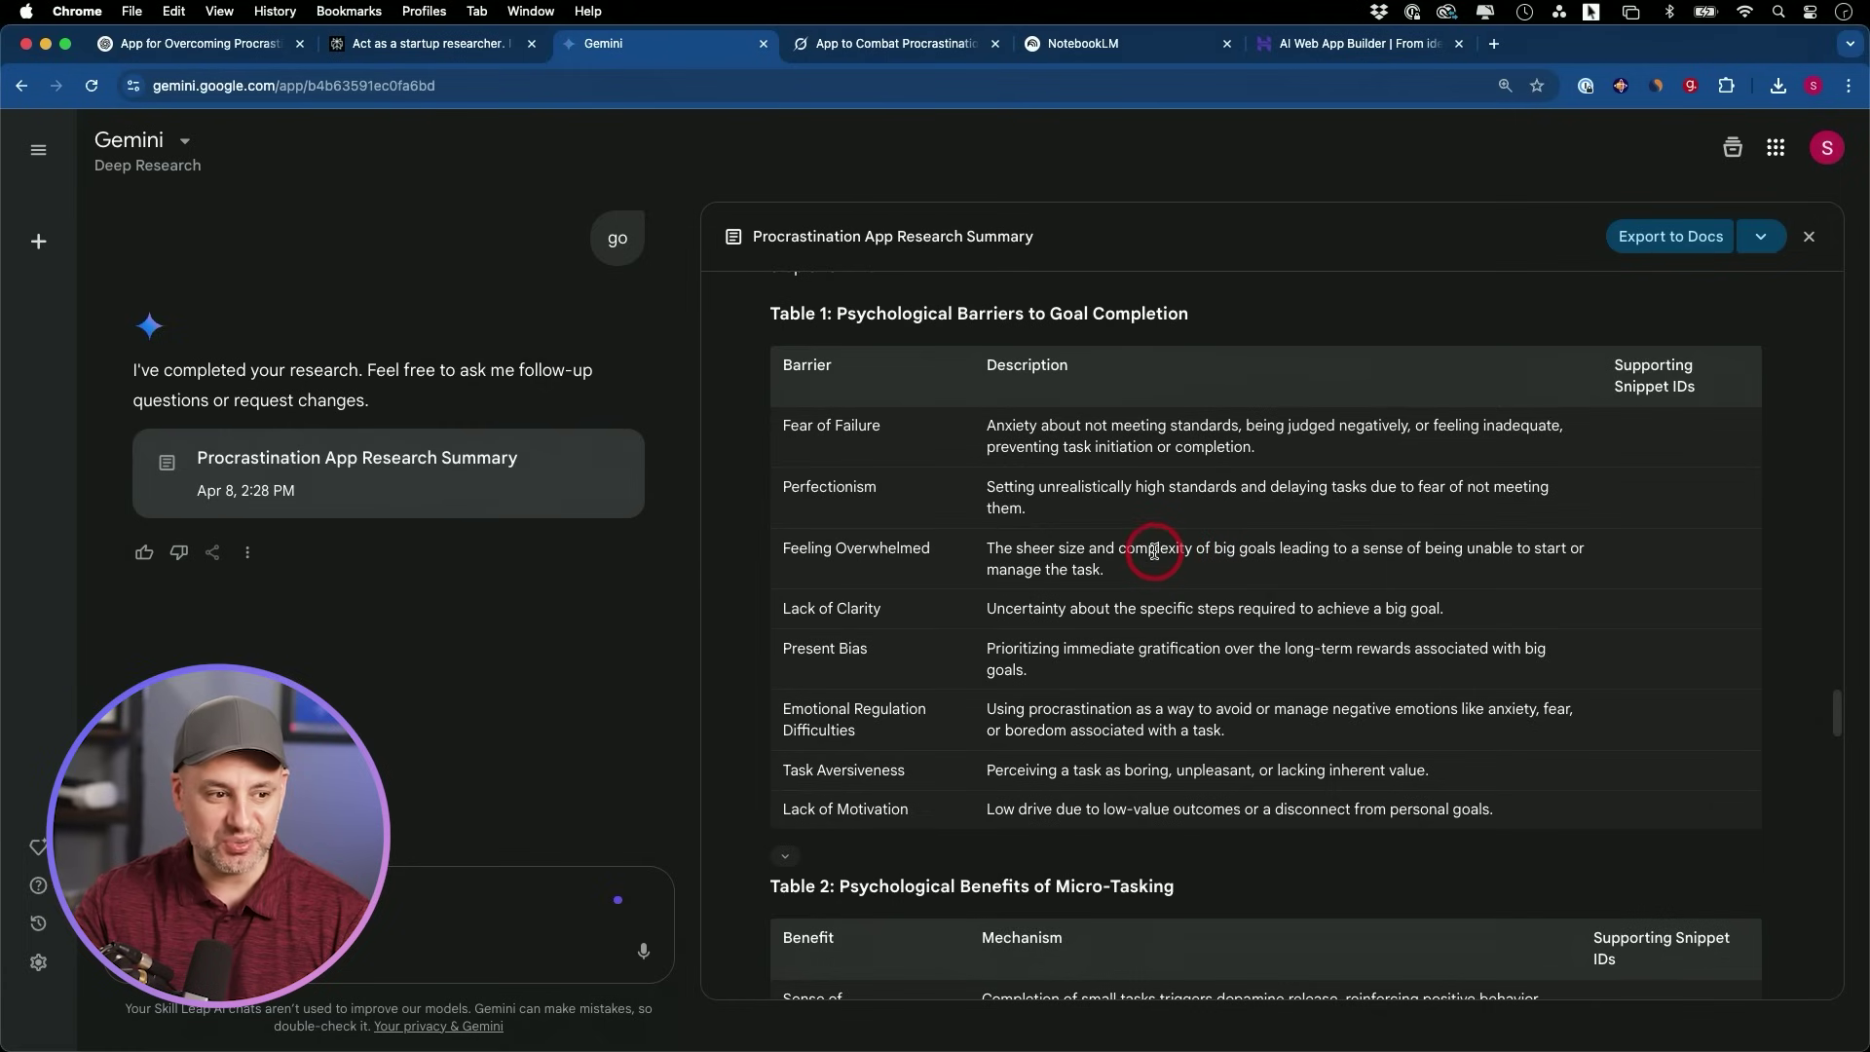
scroll(1154, 551, down, 20)
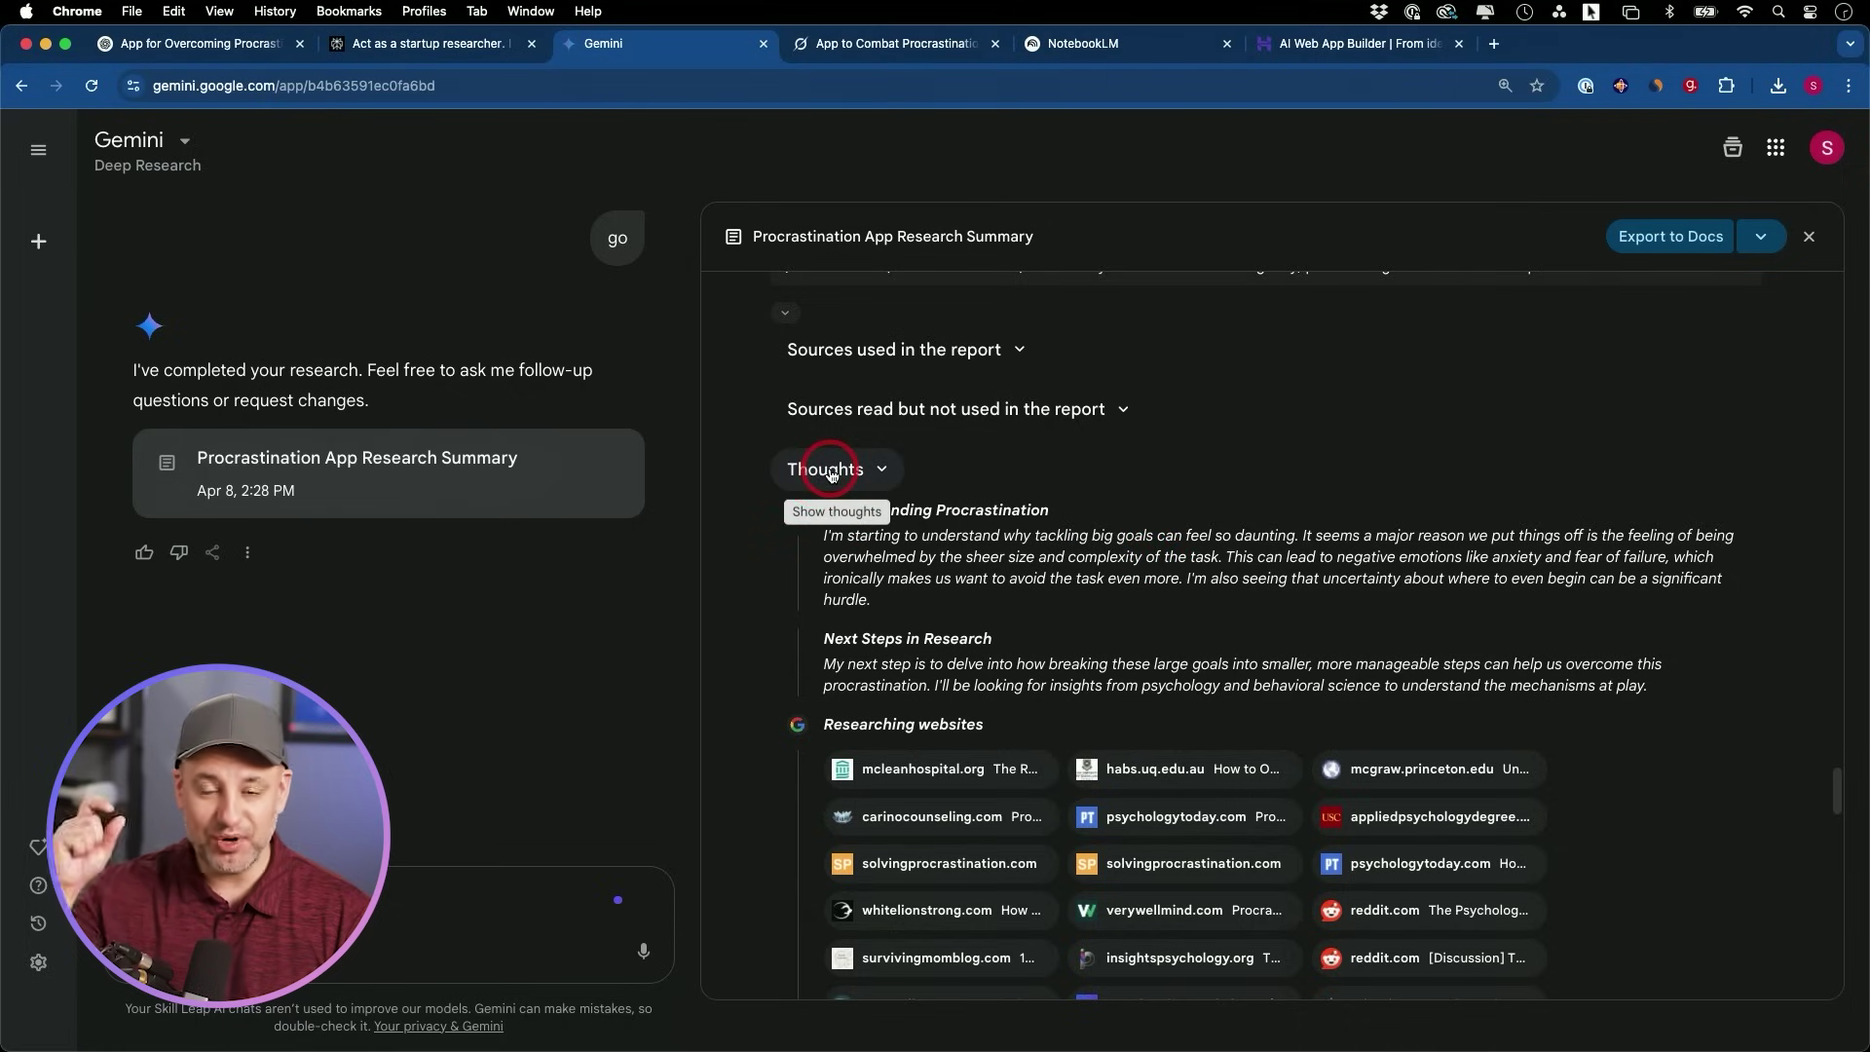
scroll(935, 380, down, 3)
scroll(1023, 422, down, 15)
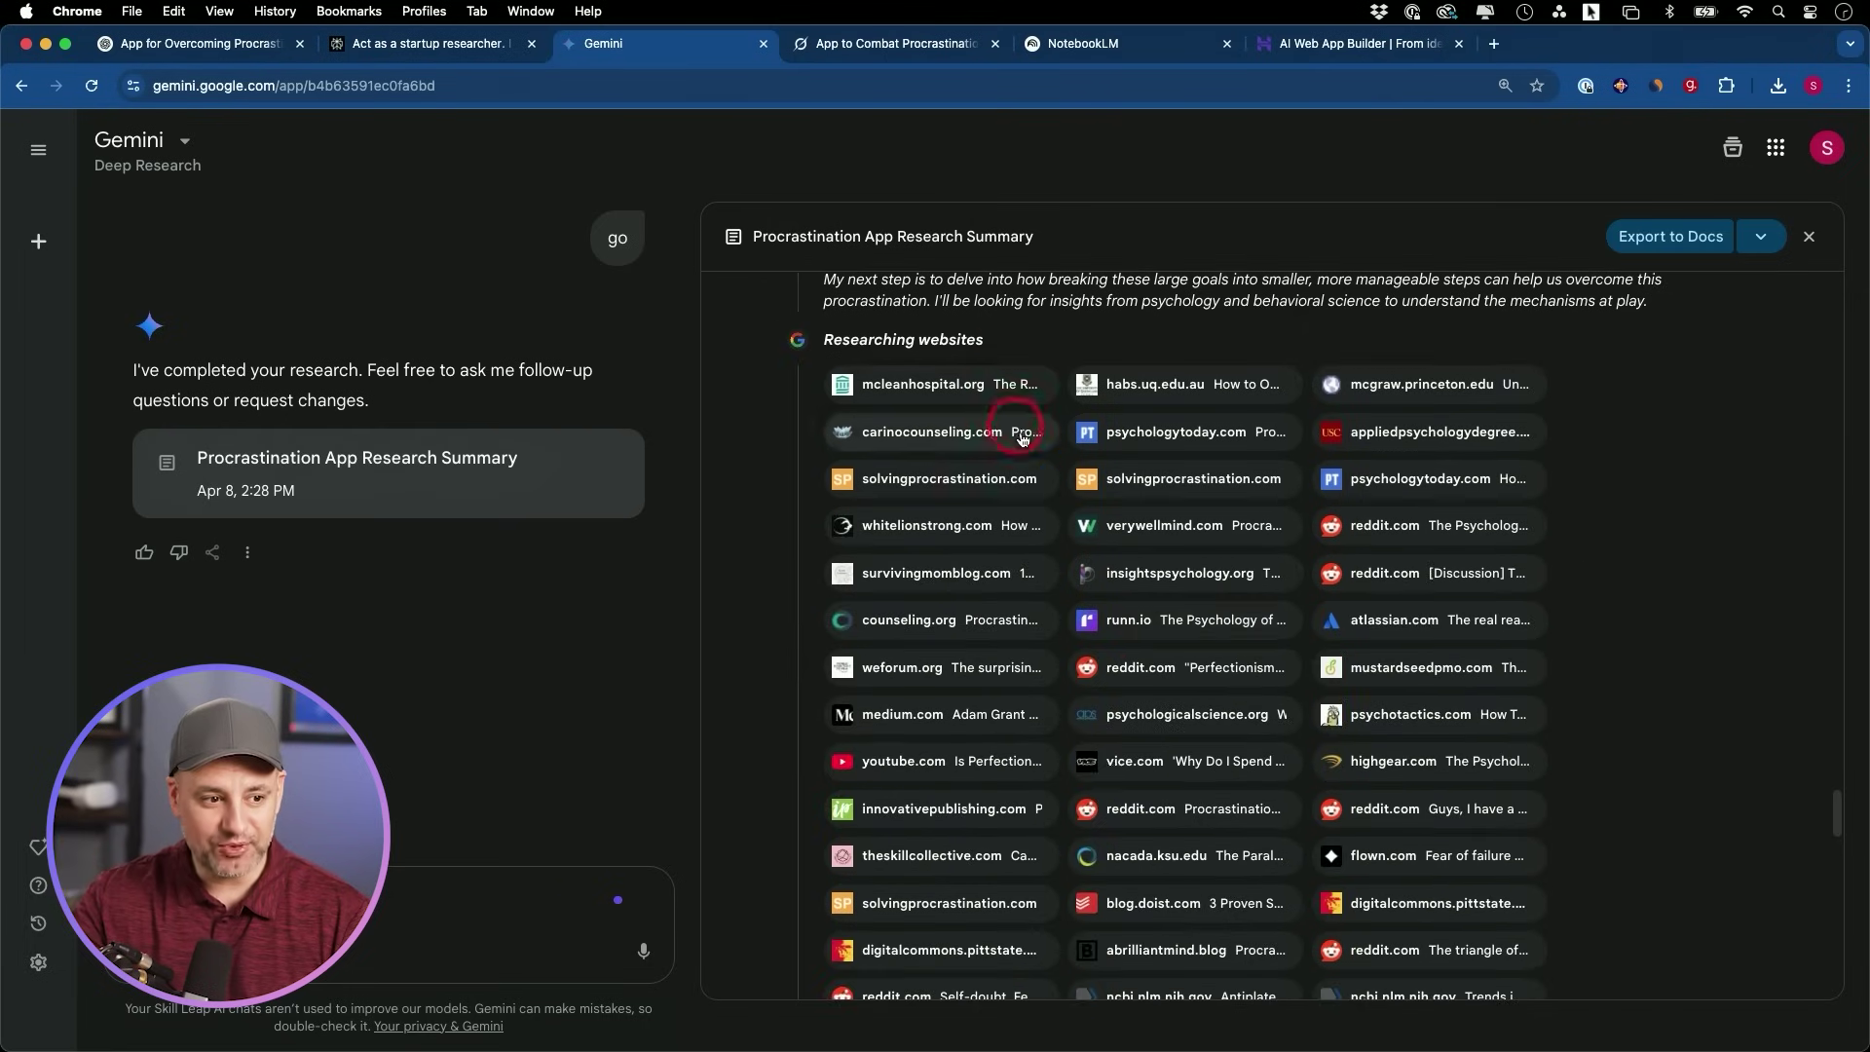
scroll(1248, 538, down, 4)
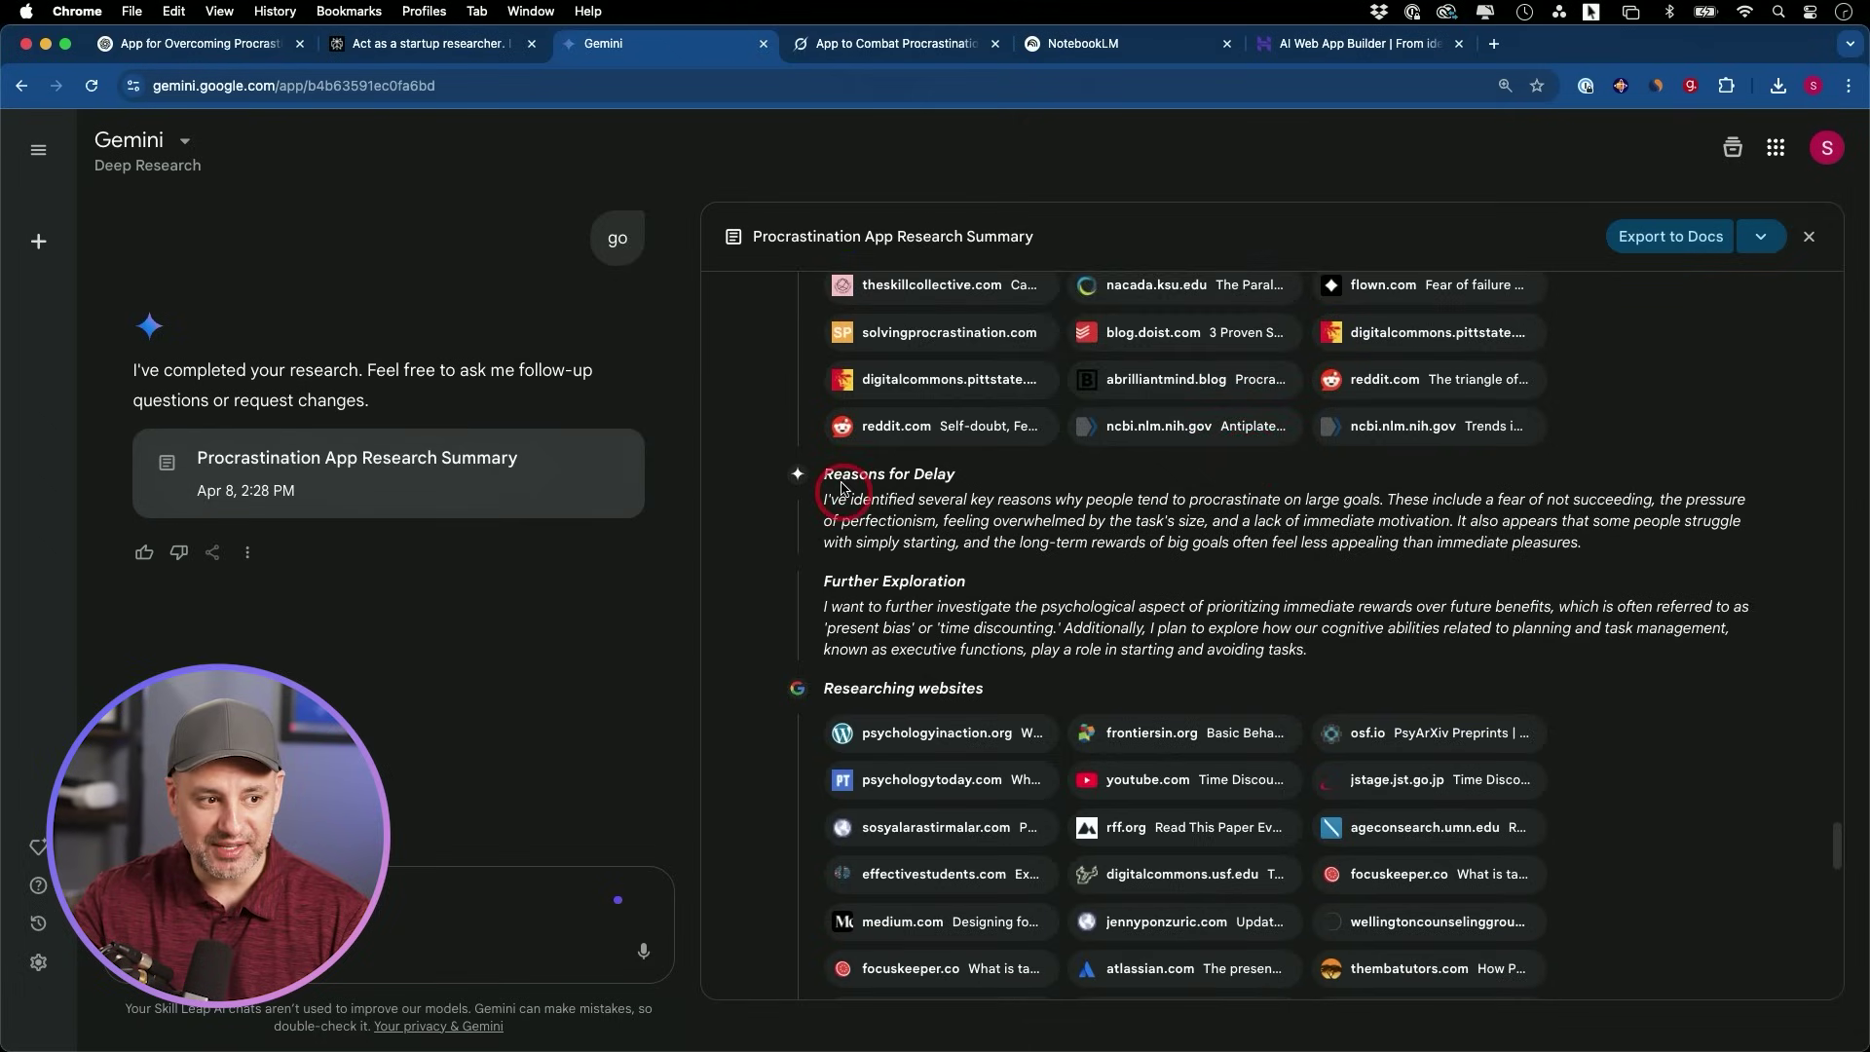
scroll(1251, 809, down, 3)
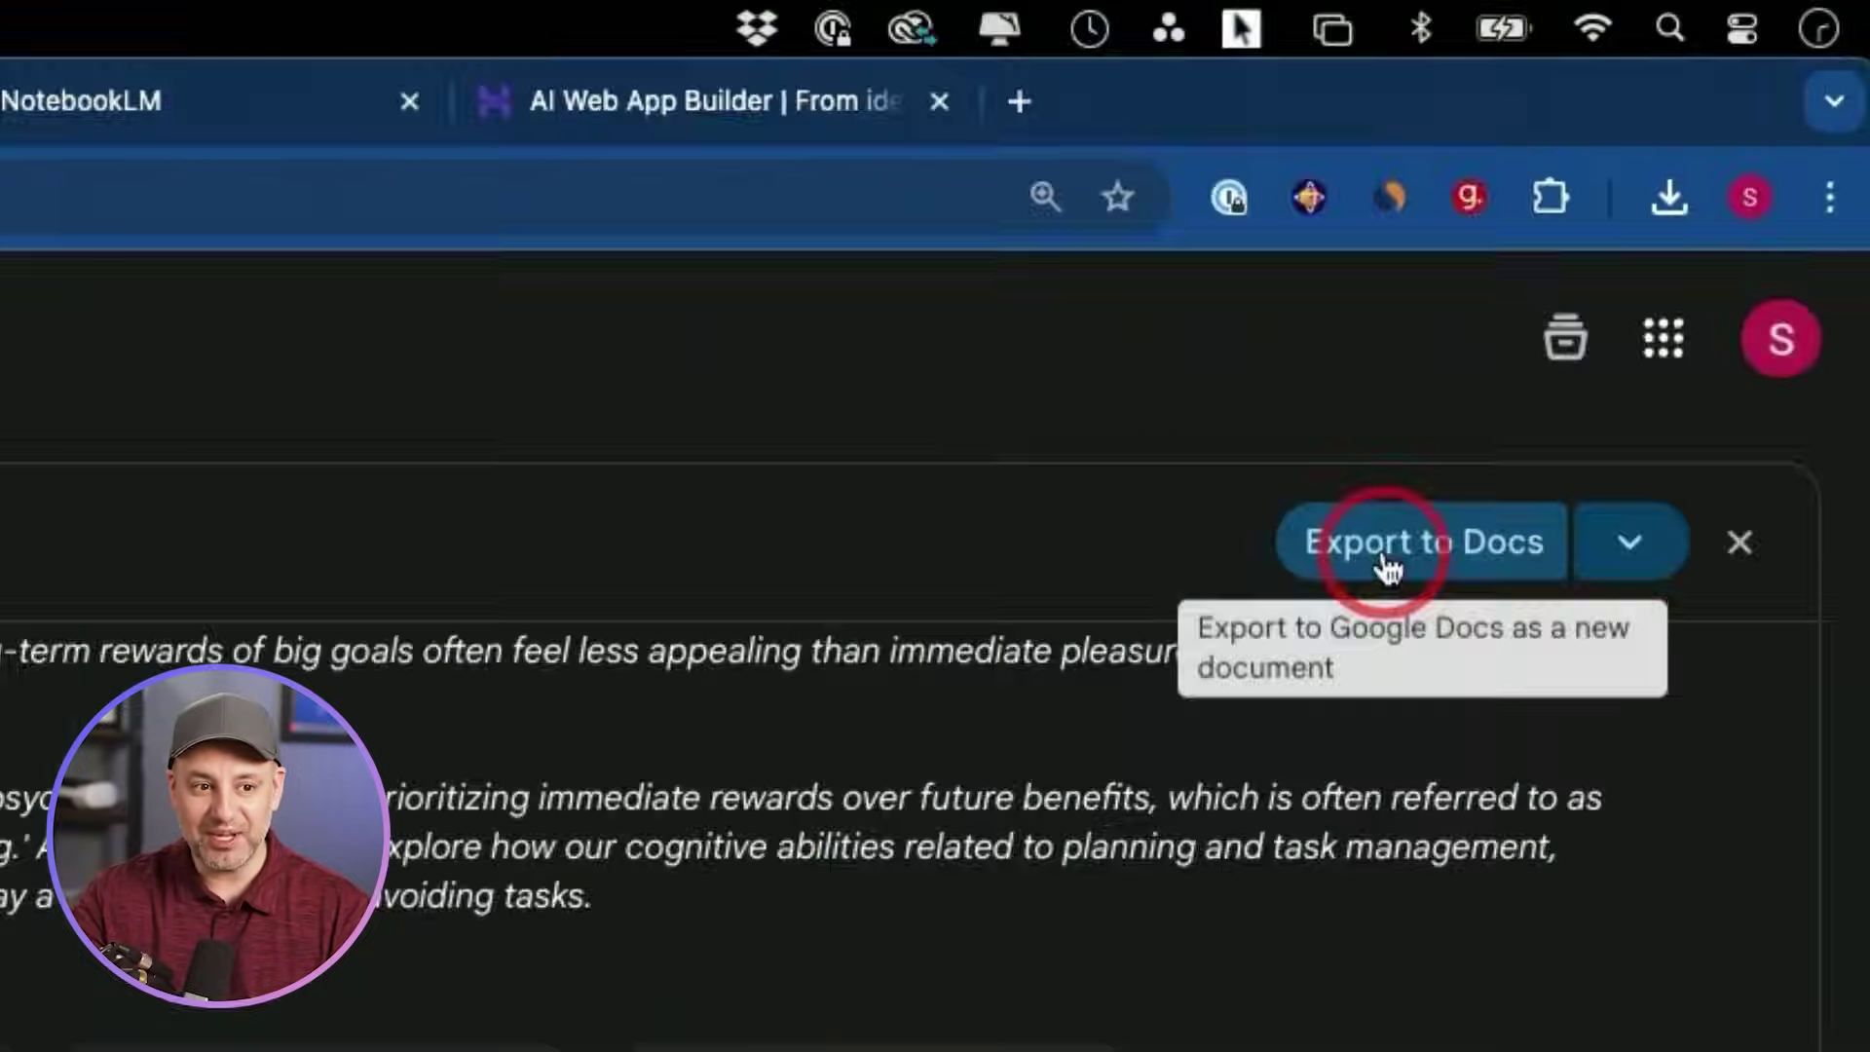
click(1653, 242)
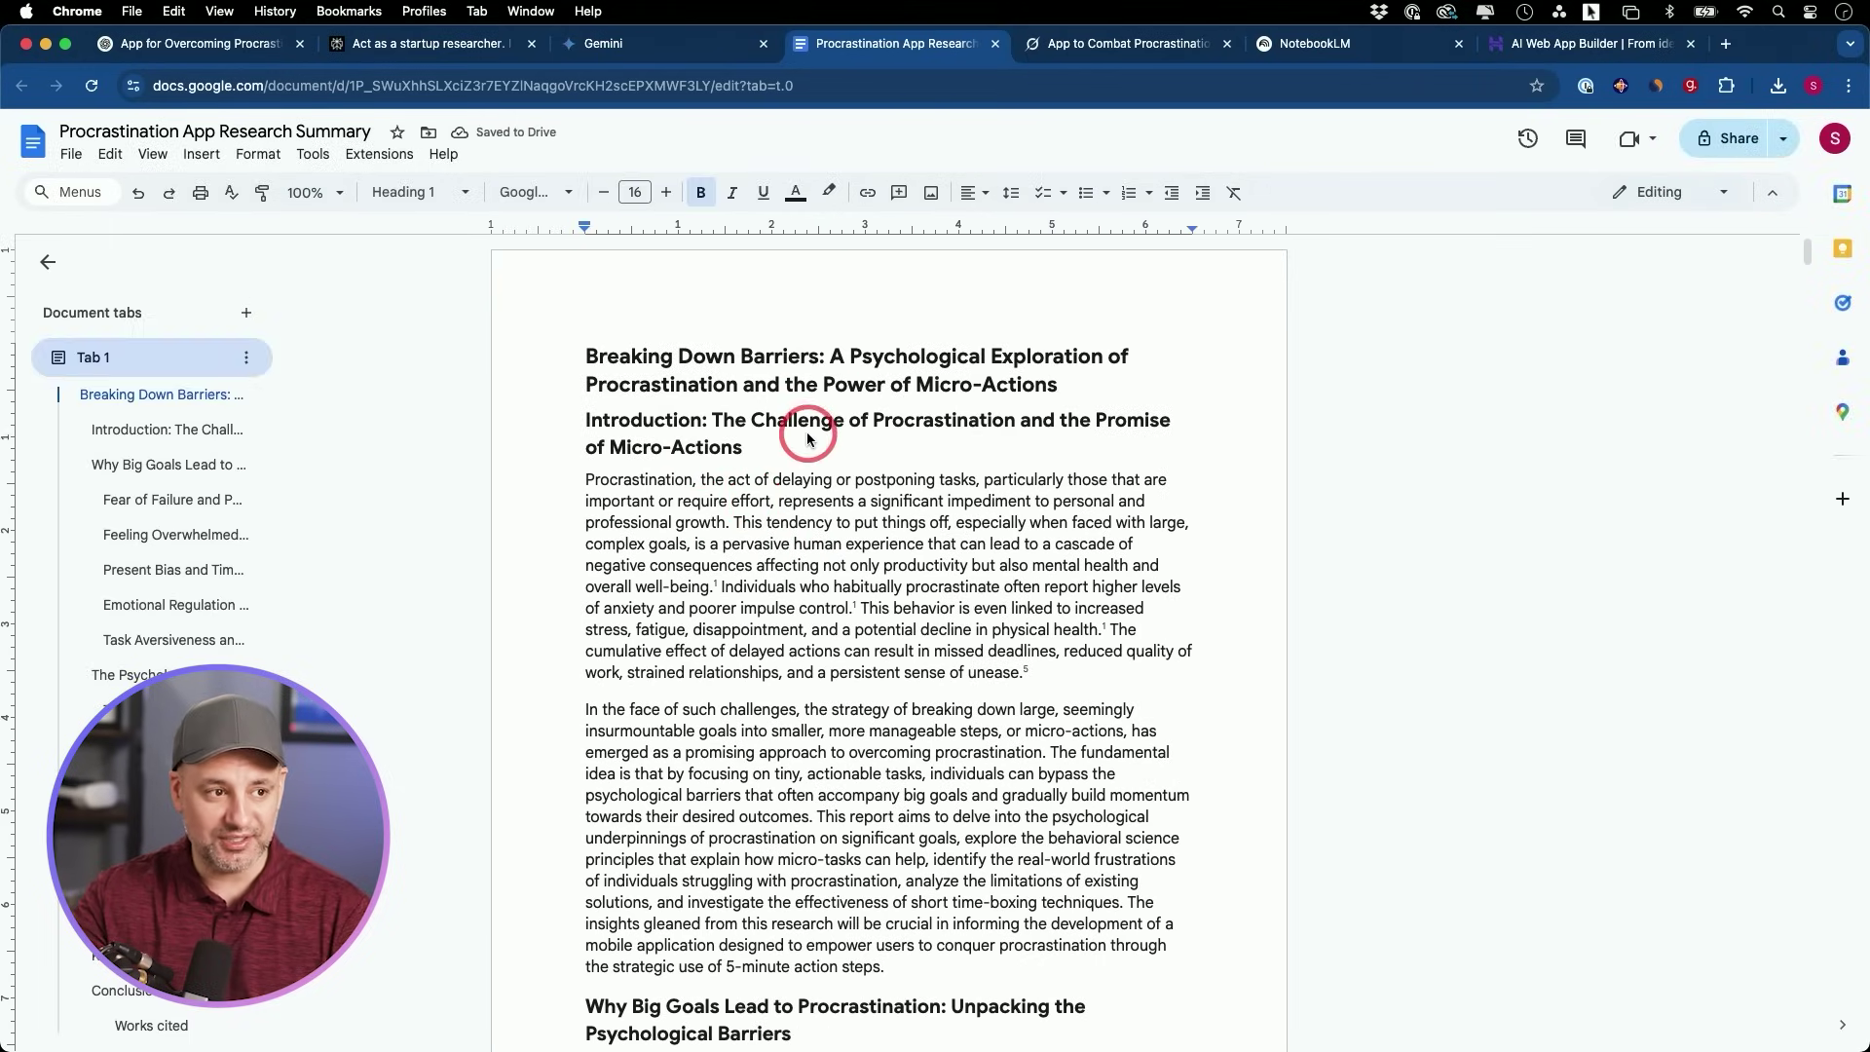
Back in Gemini, look at the additional export options and close them without choosing one.
click(640, 59)
click(1762, 237)
click(1647, 340)
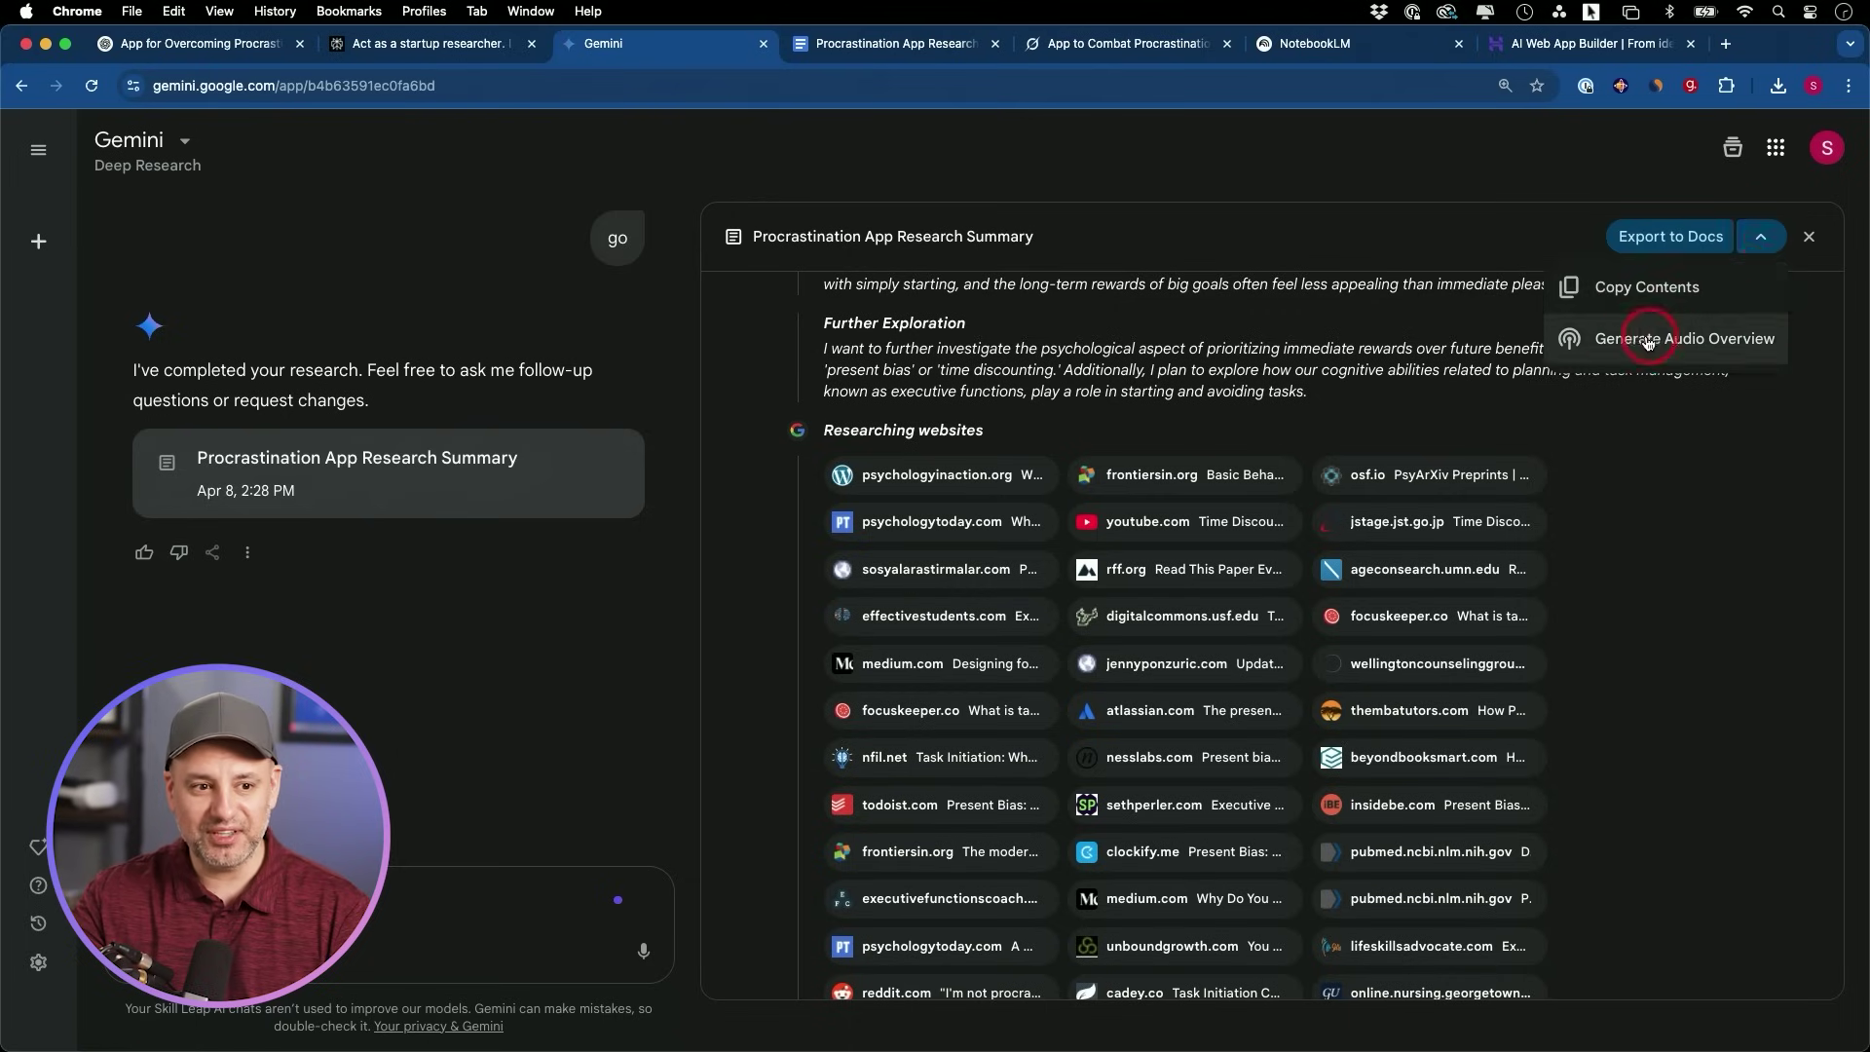
click(1728, 348)
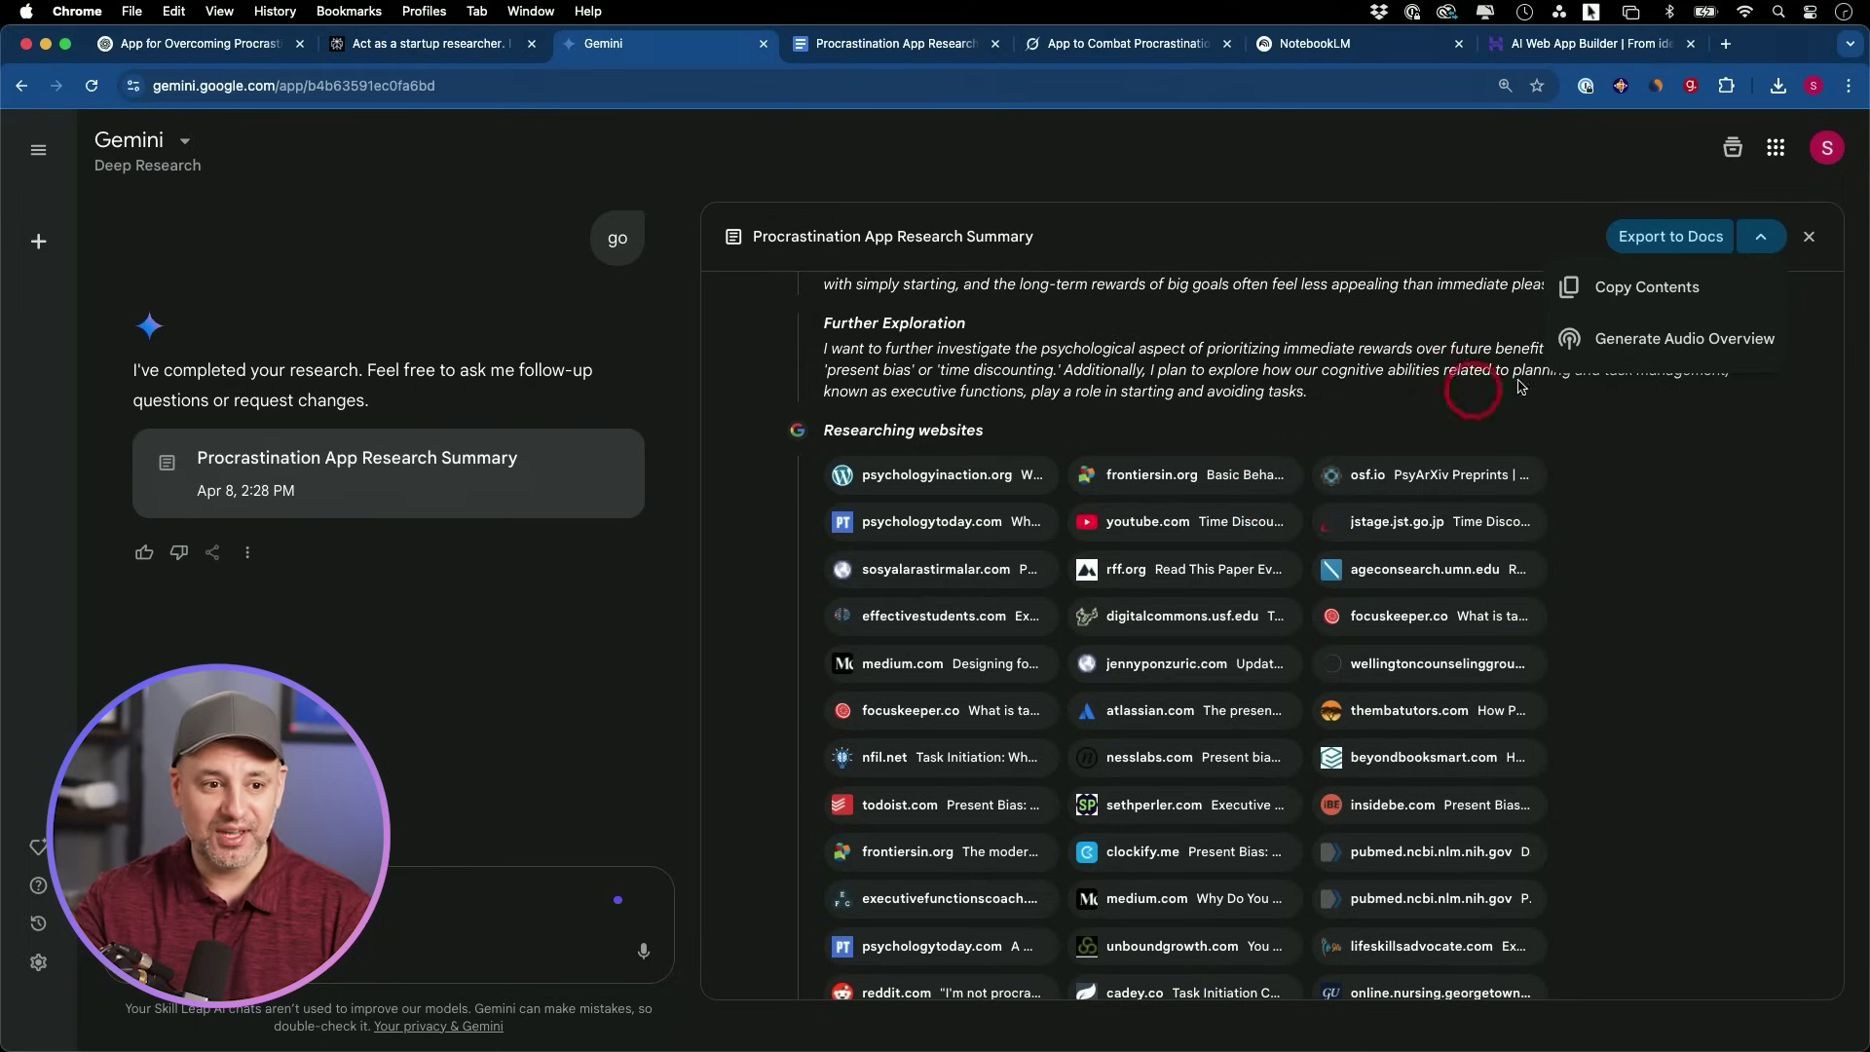
click(1679, 439)
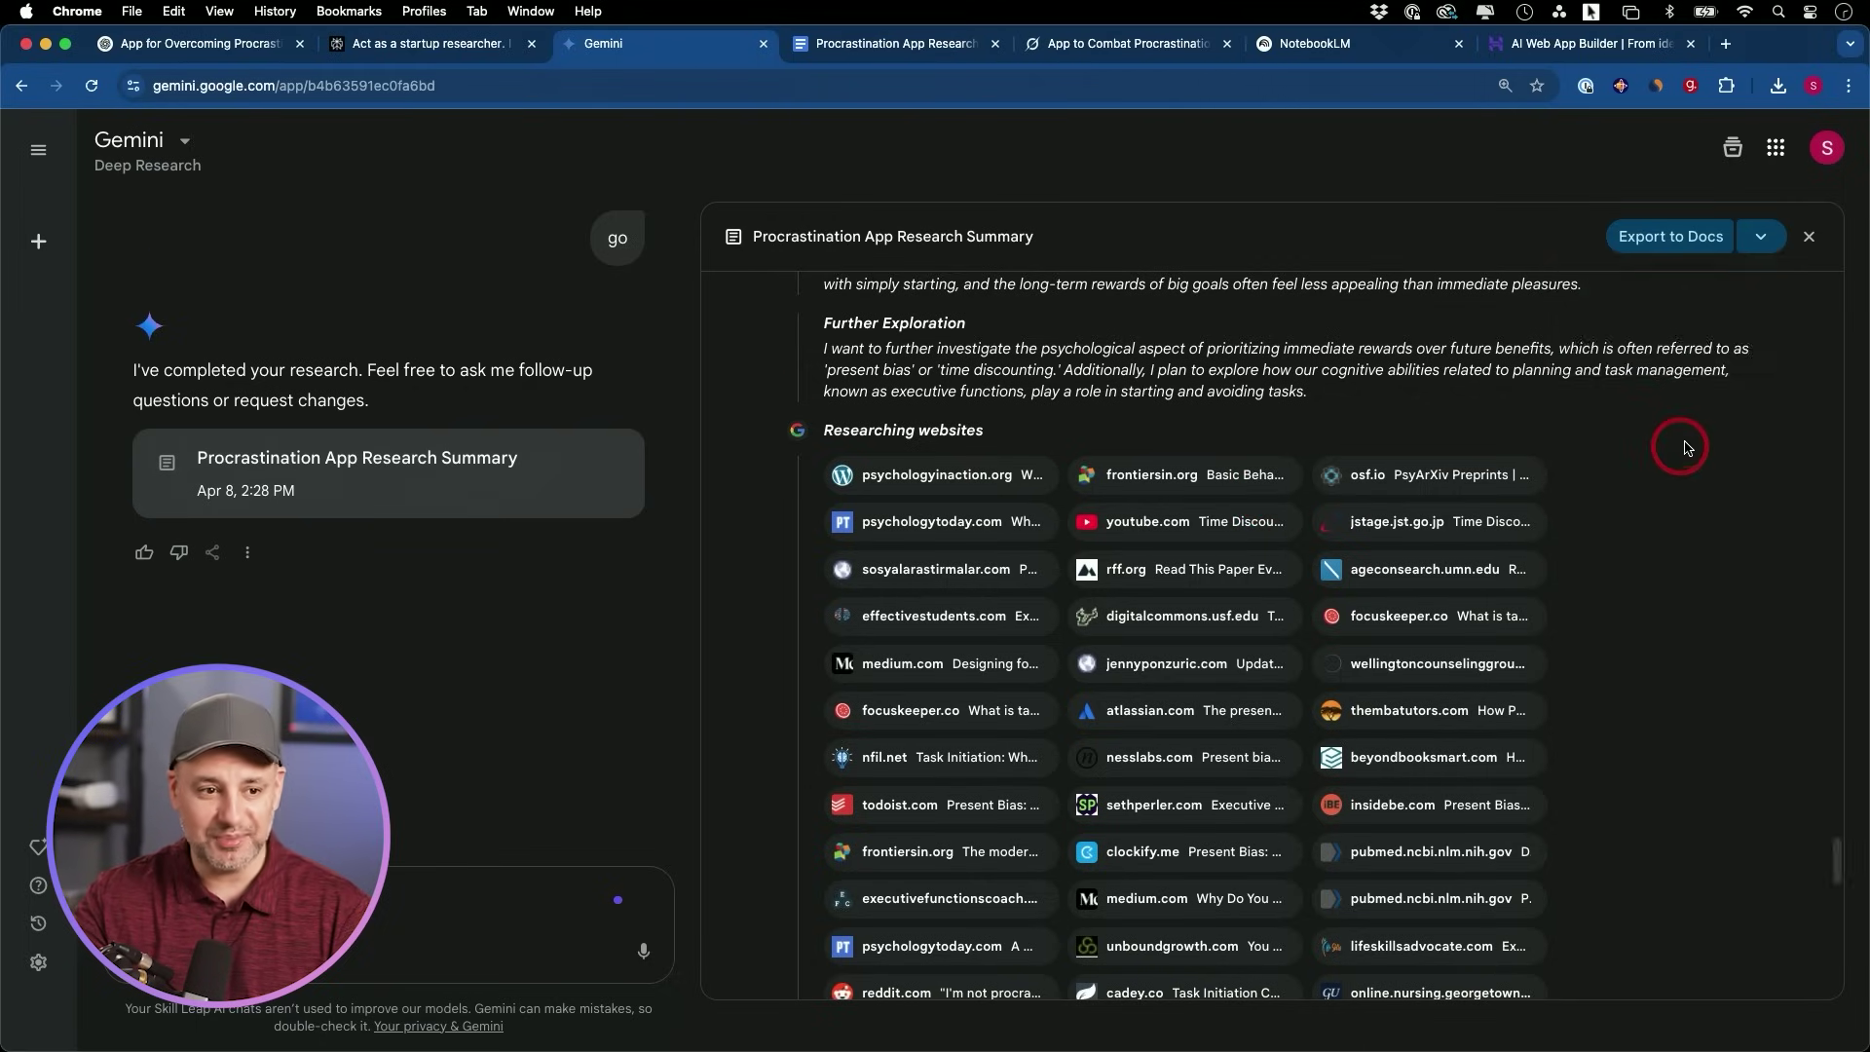
Look over Grok's finished research report.
drag(1121, 43, 895, 43)
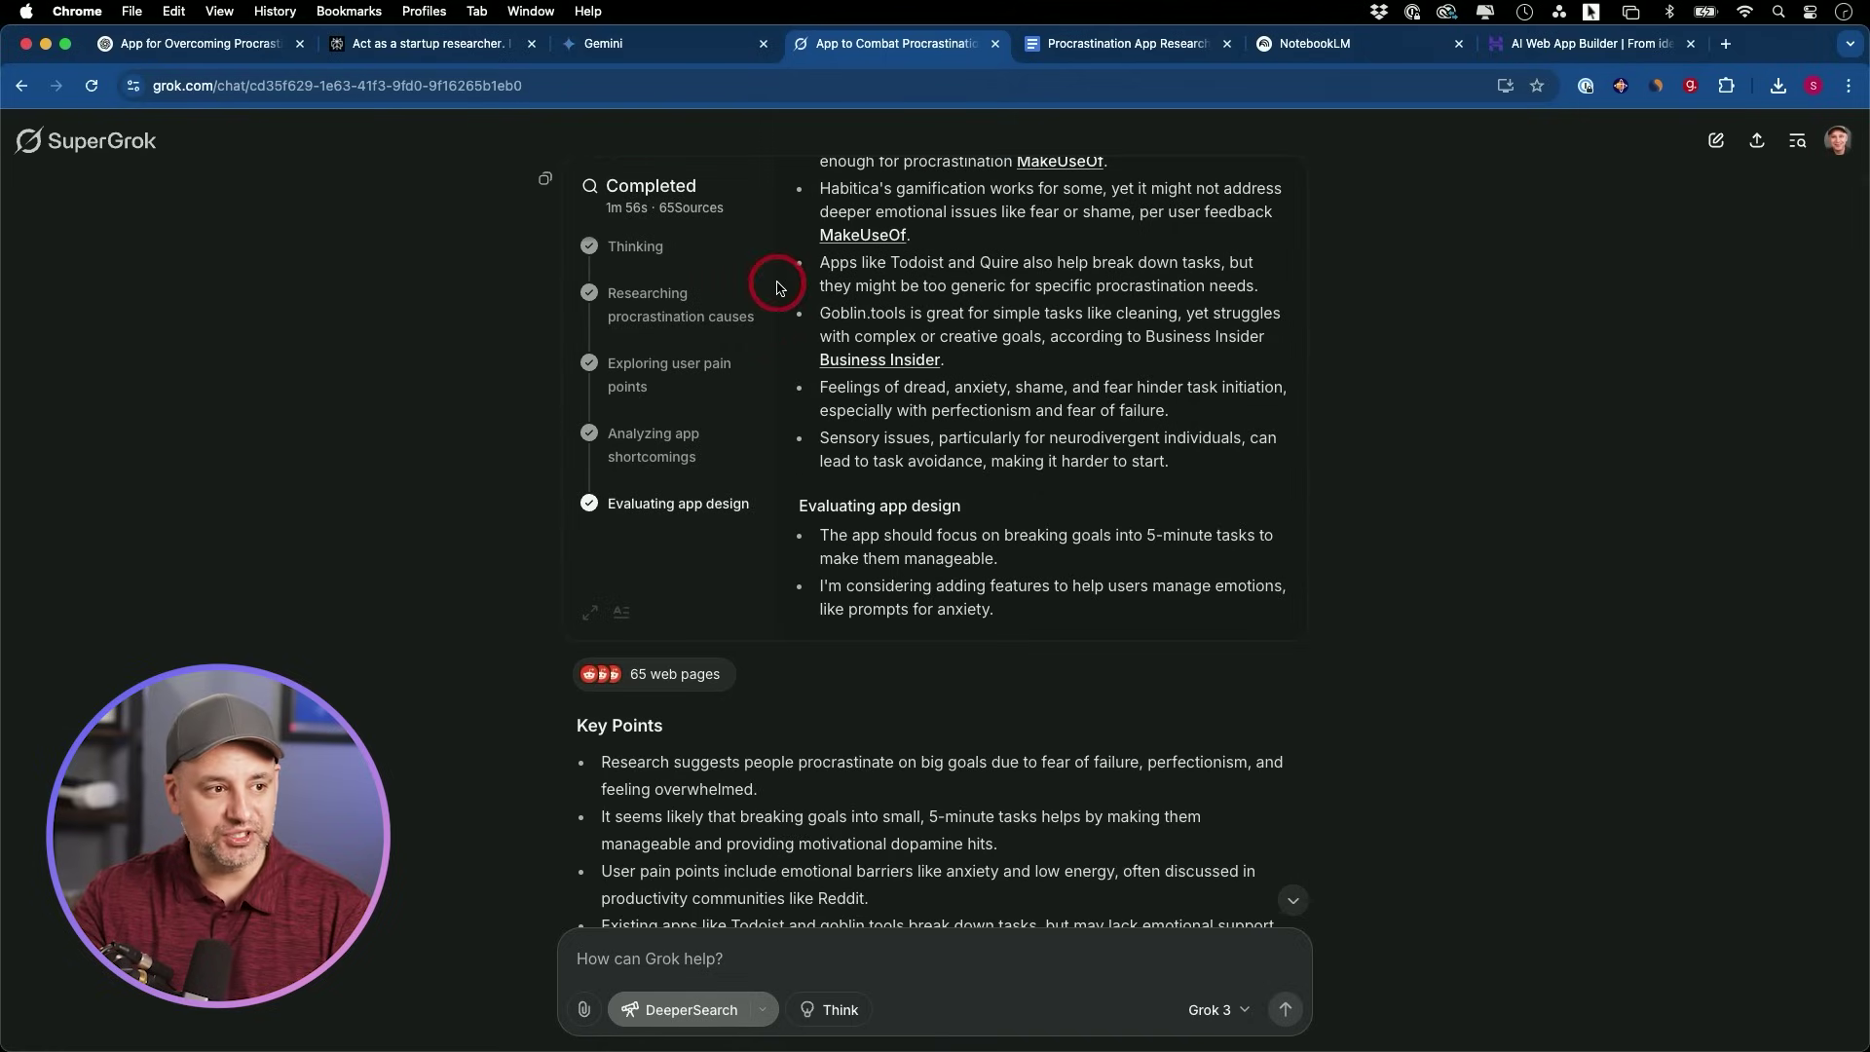
scroll(1443, 566, down, 3)
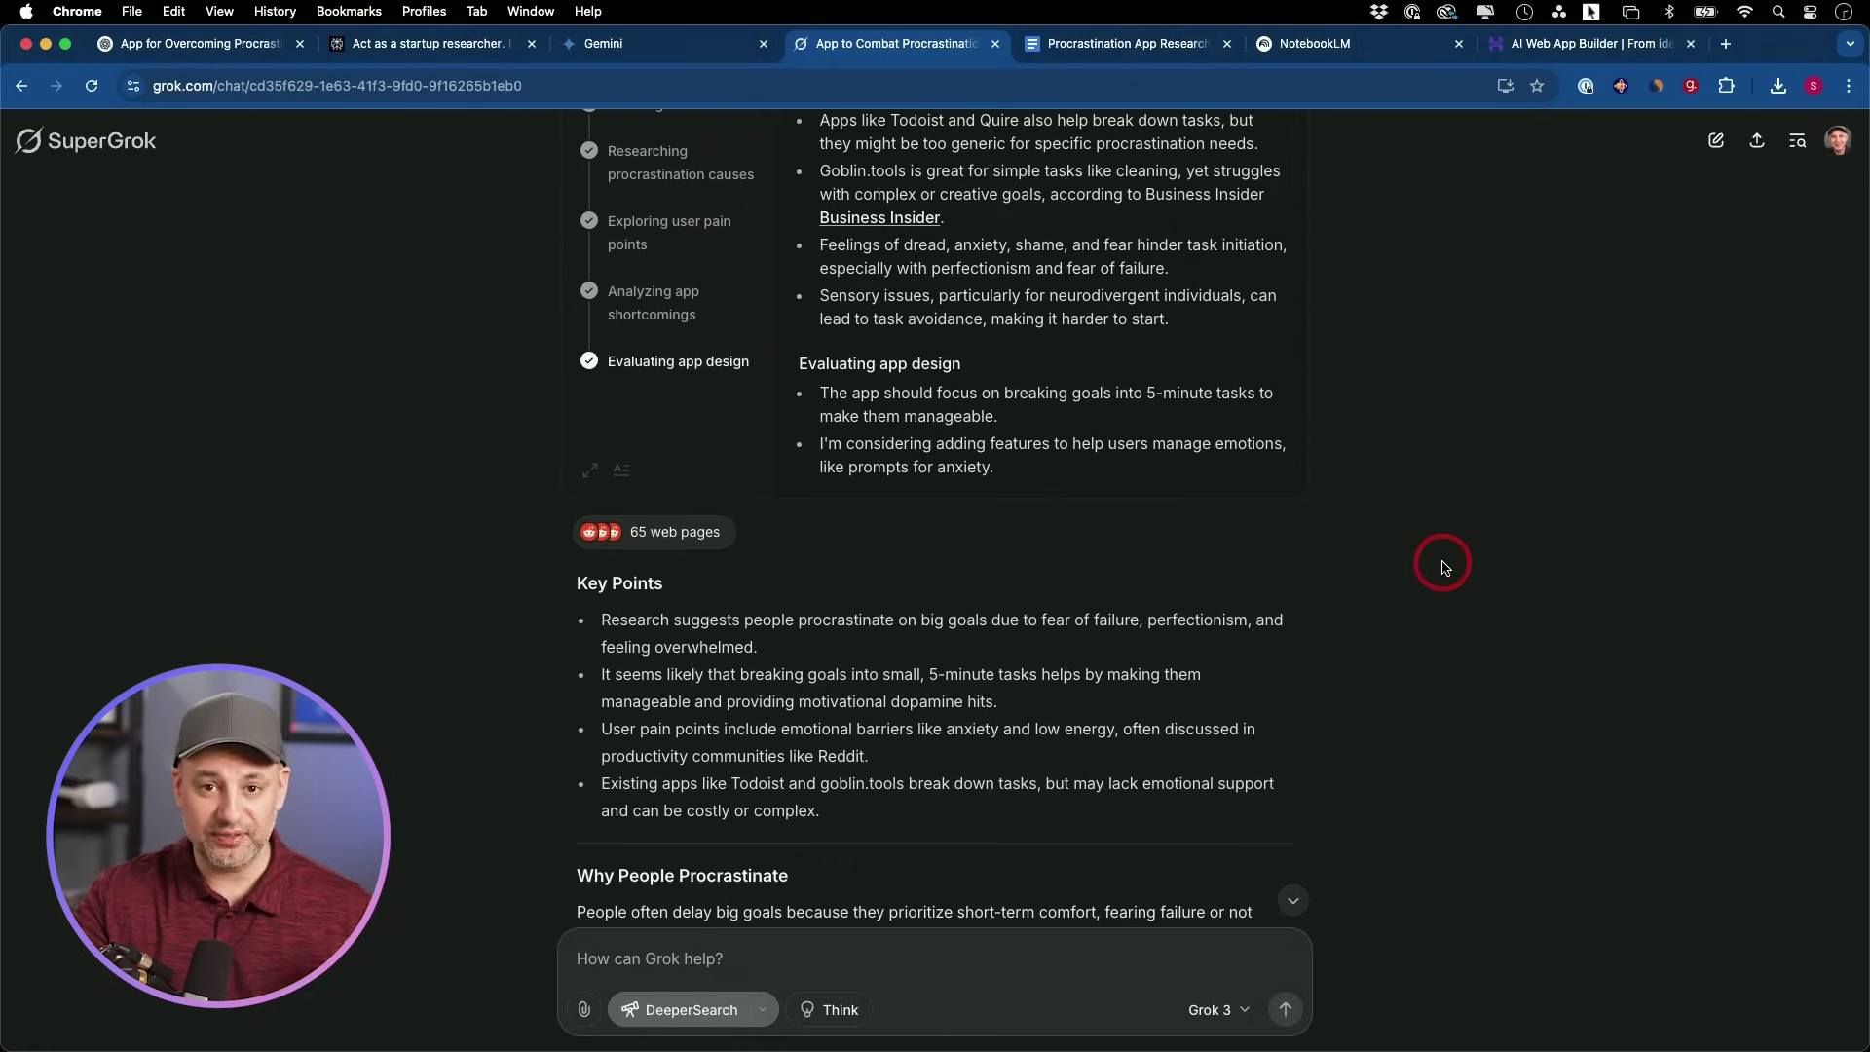
scroll(1443, 565, down, 3)
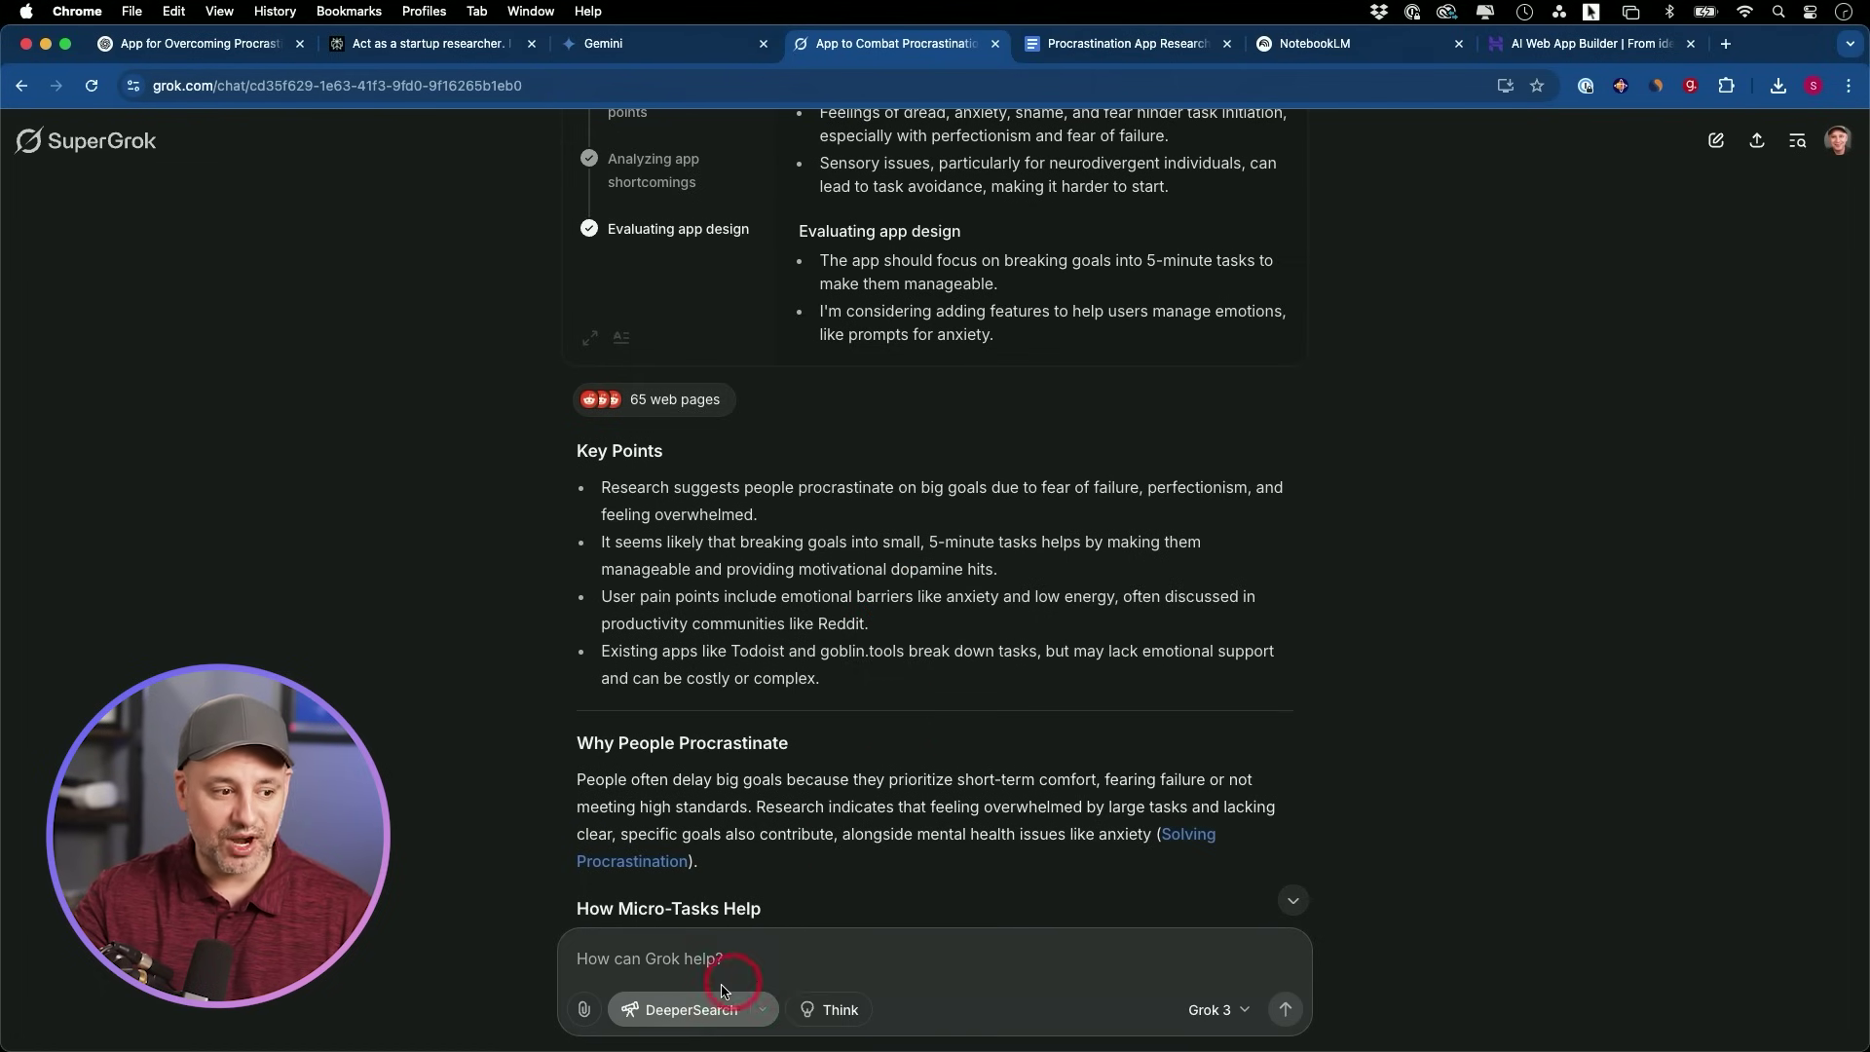
scroll(1058, 775, down, 20)
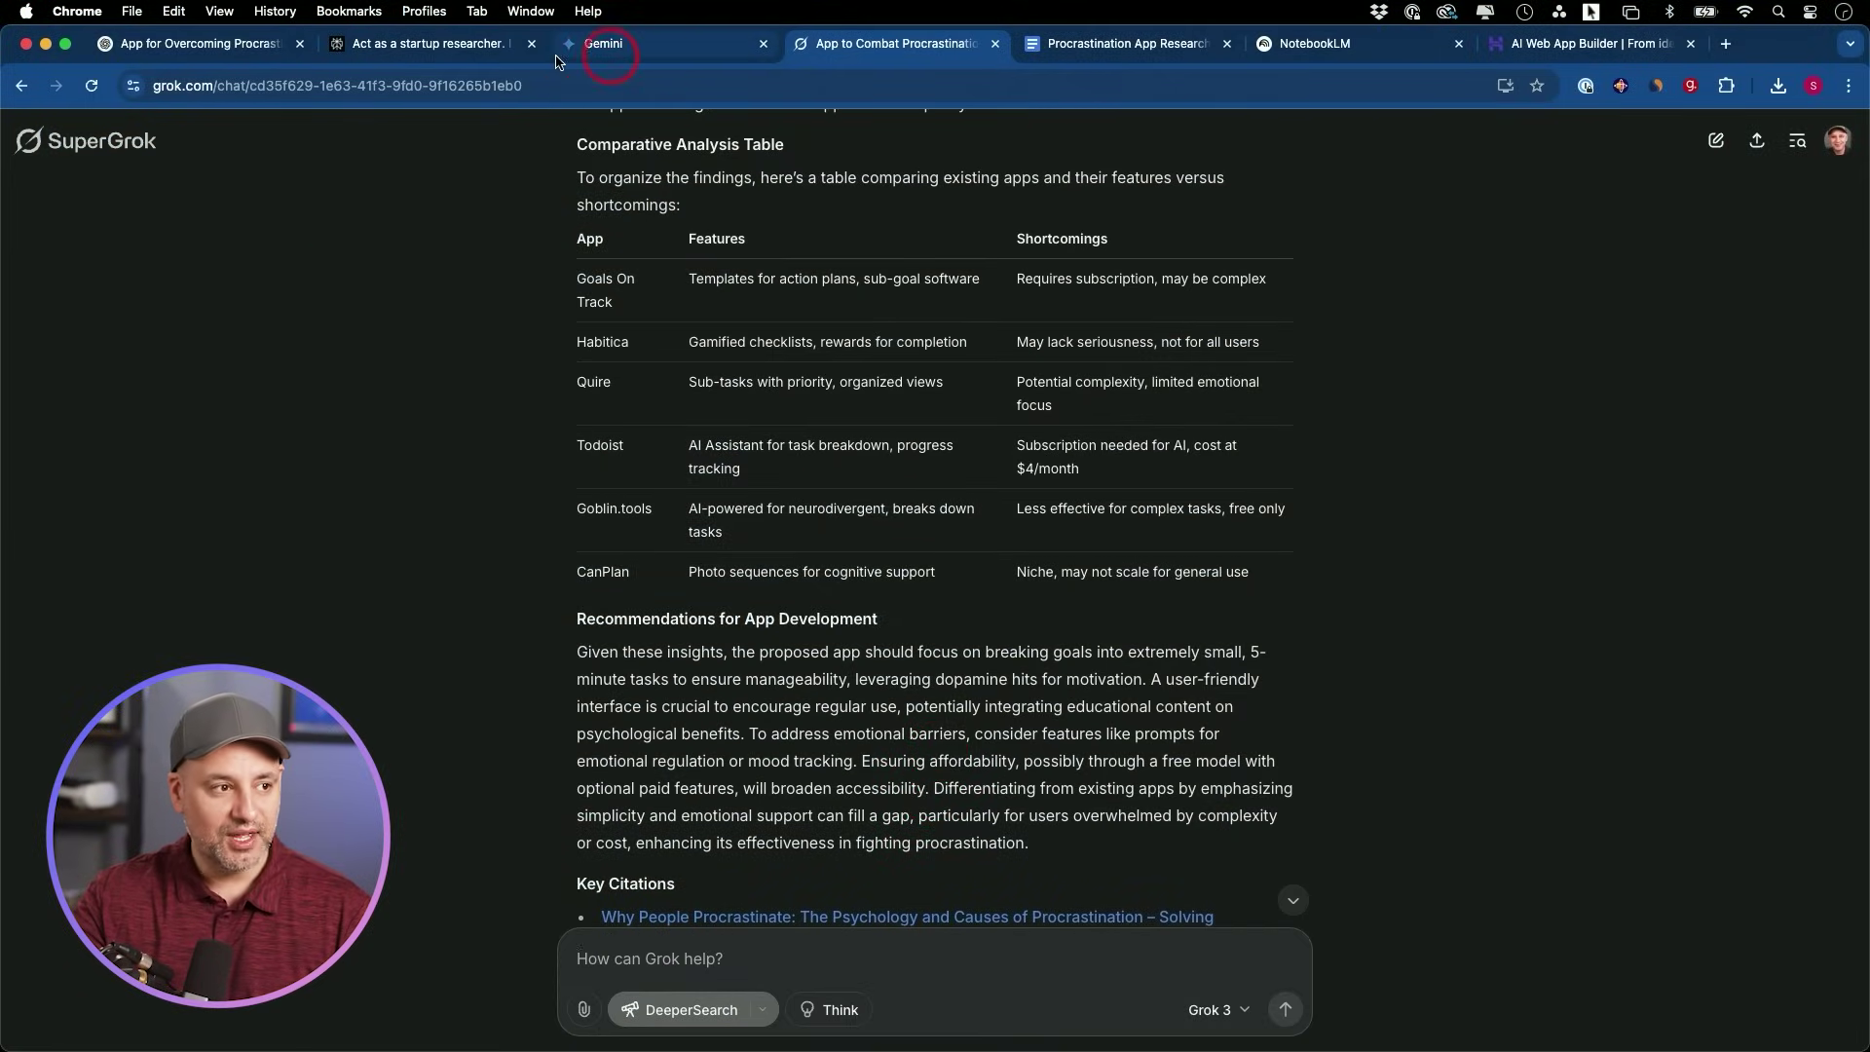
Export Perplexity's procrastination-app research answer as a PDF.
click(455, 54)
scroll(981, 600, down, 20)
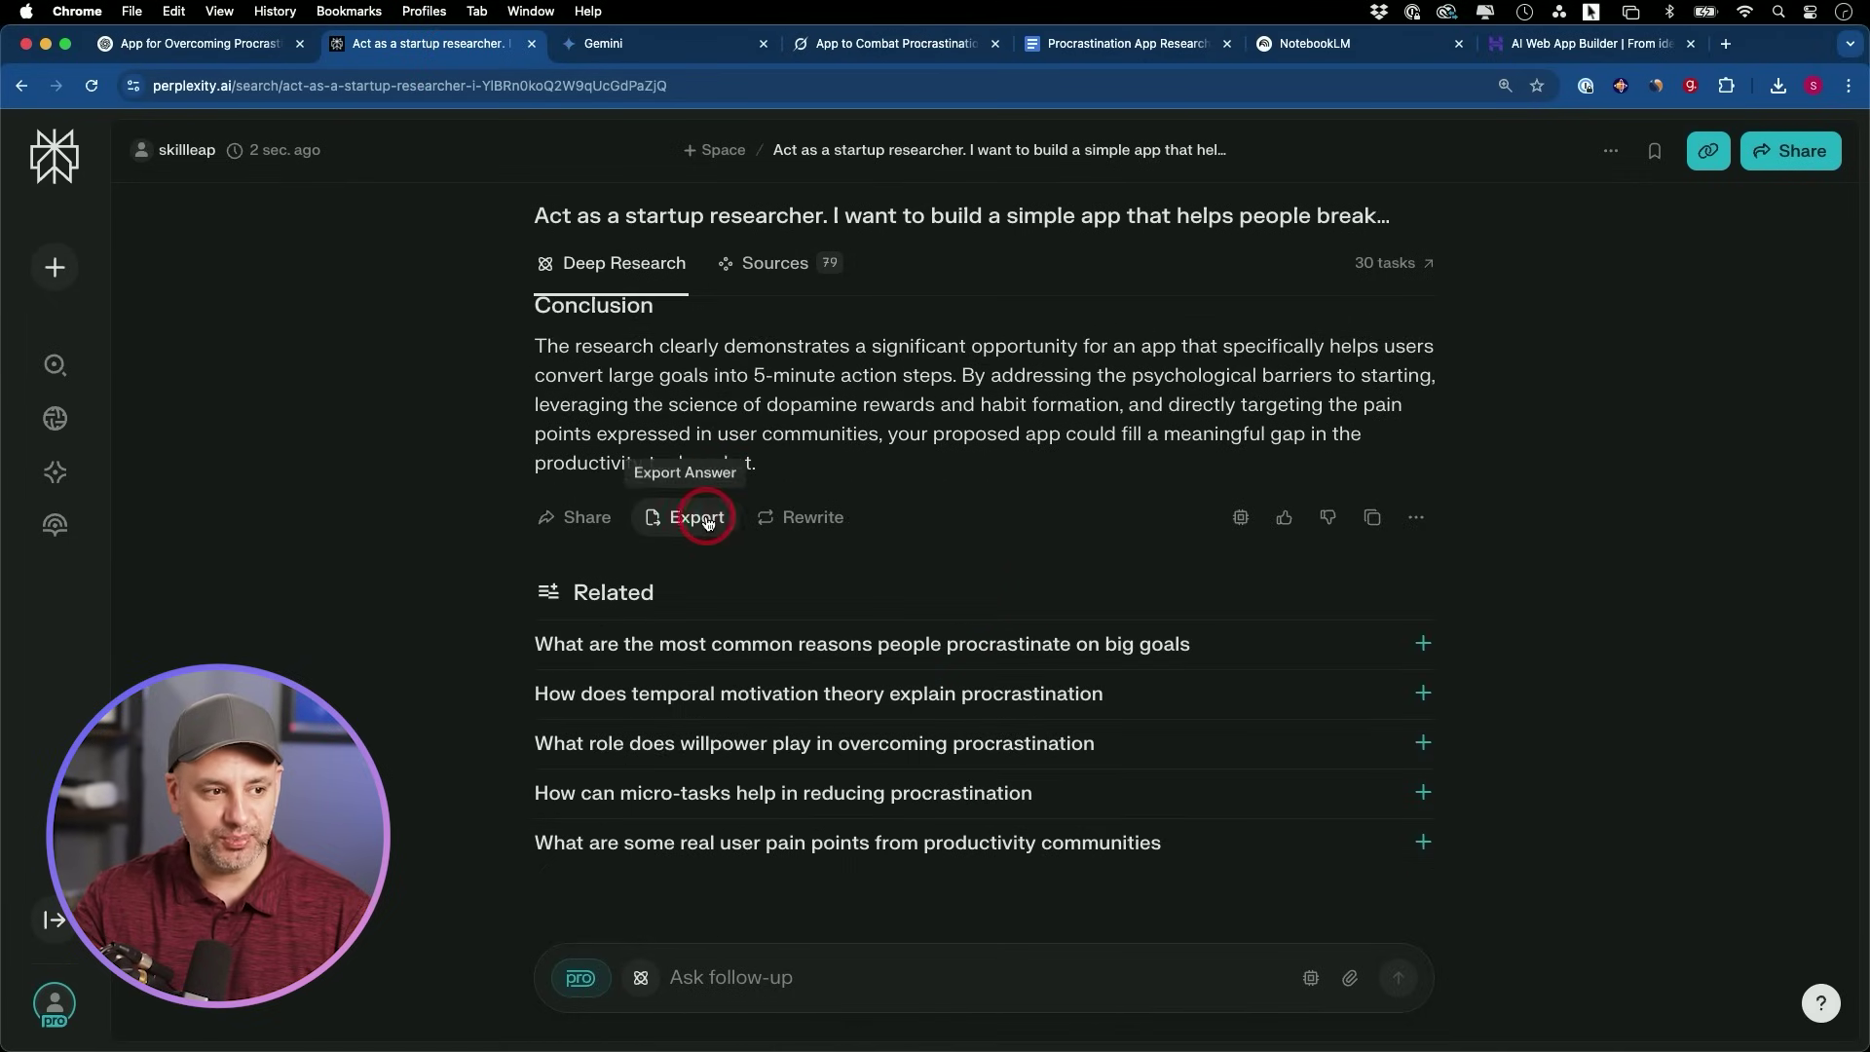
click(687, 517)
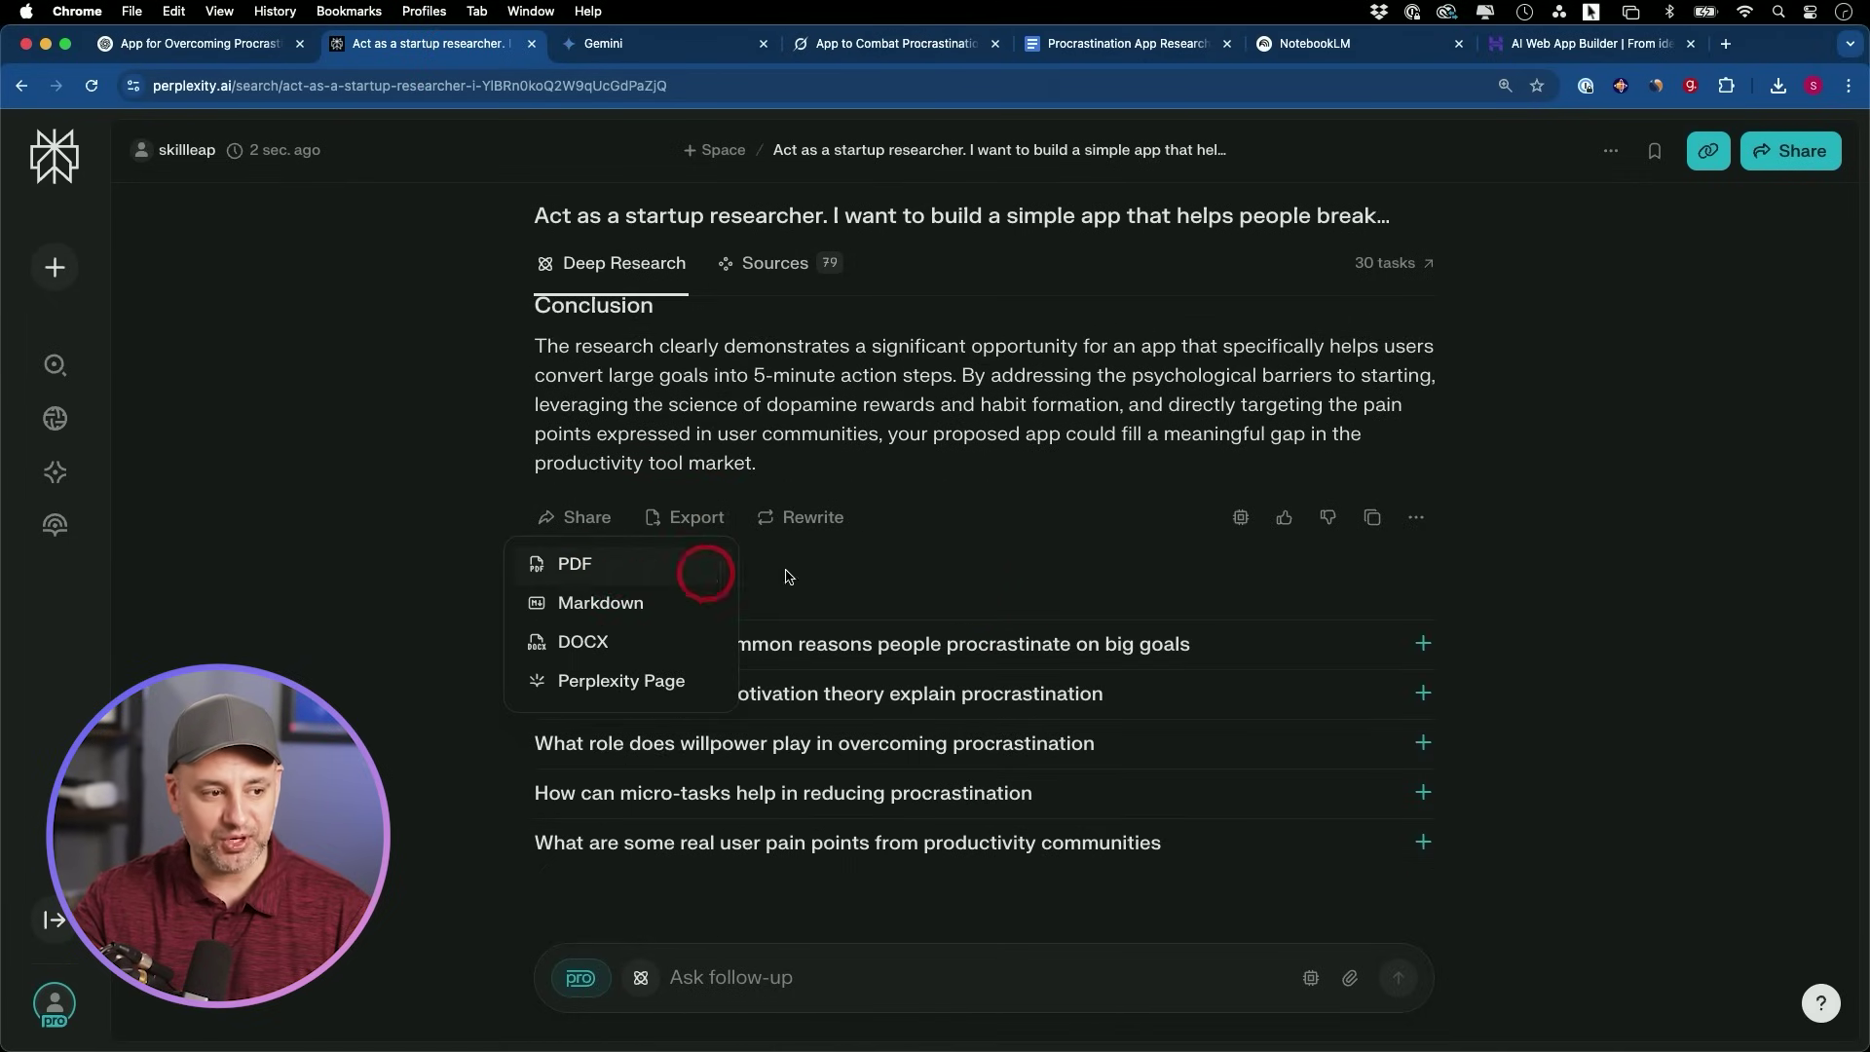
click(599, 570)
Select and copy ChatGPT's Breaking Down Big Goals report from its title down.
click(187, 44)
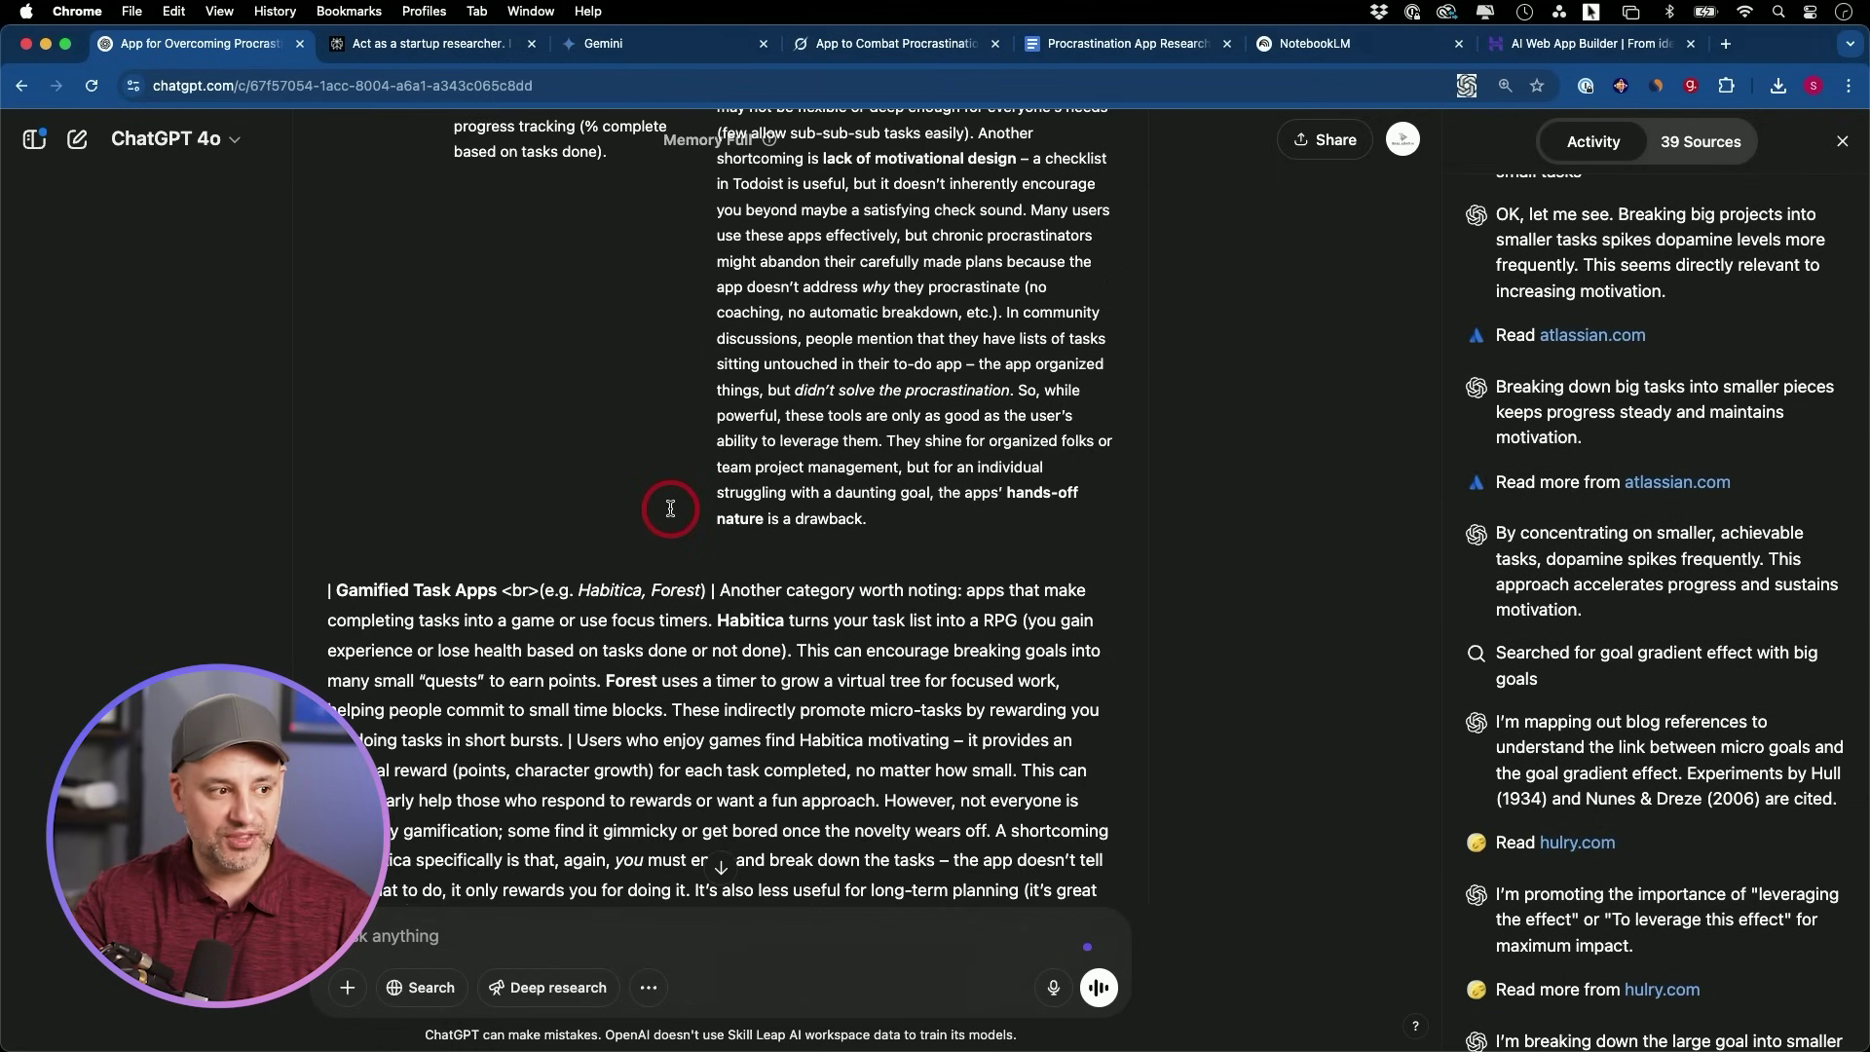
scroll(670, 507, down, 10)
scroll(670, 508, up, 20)
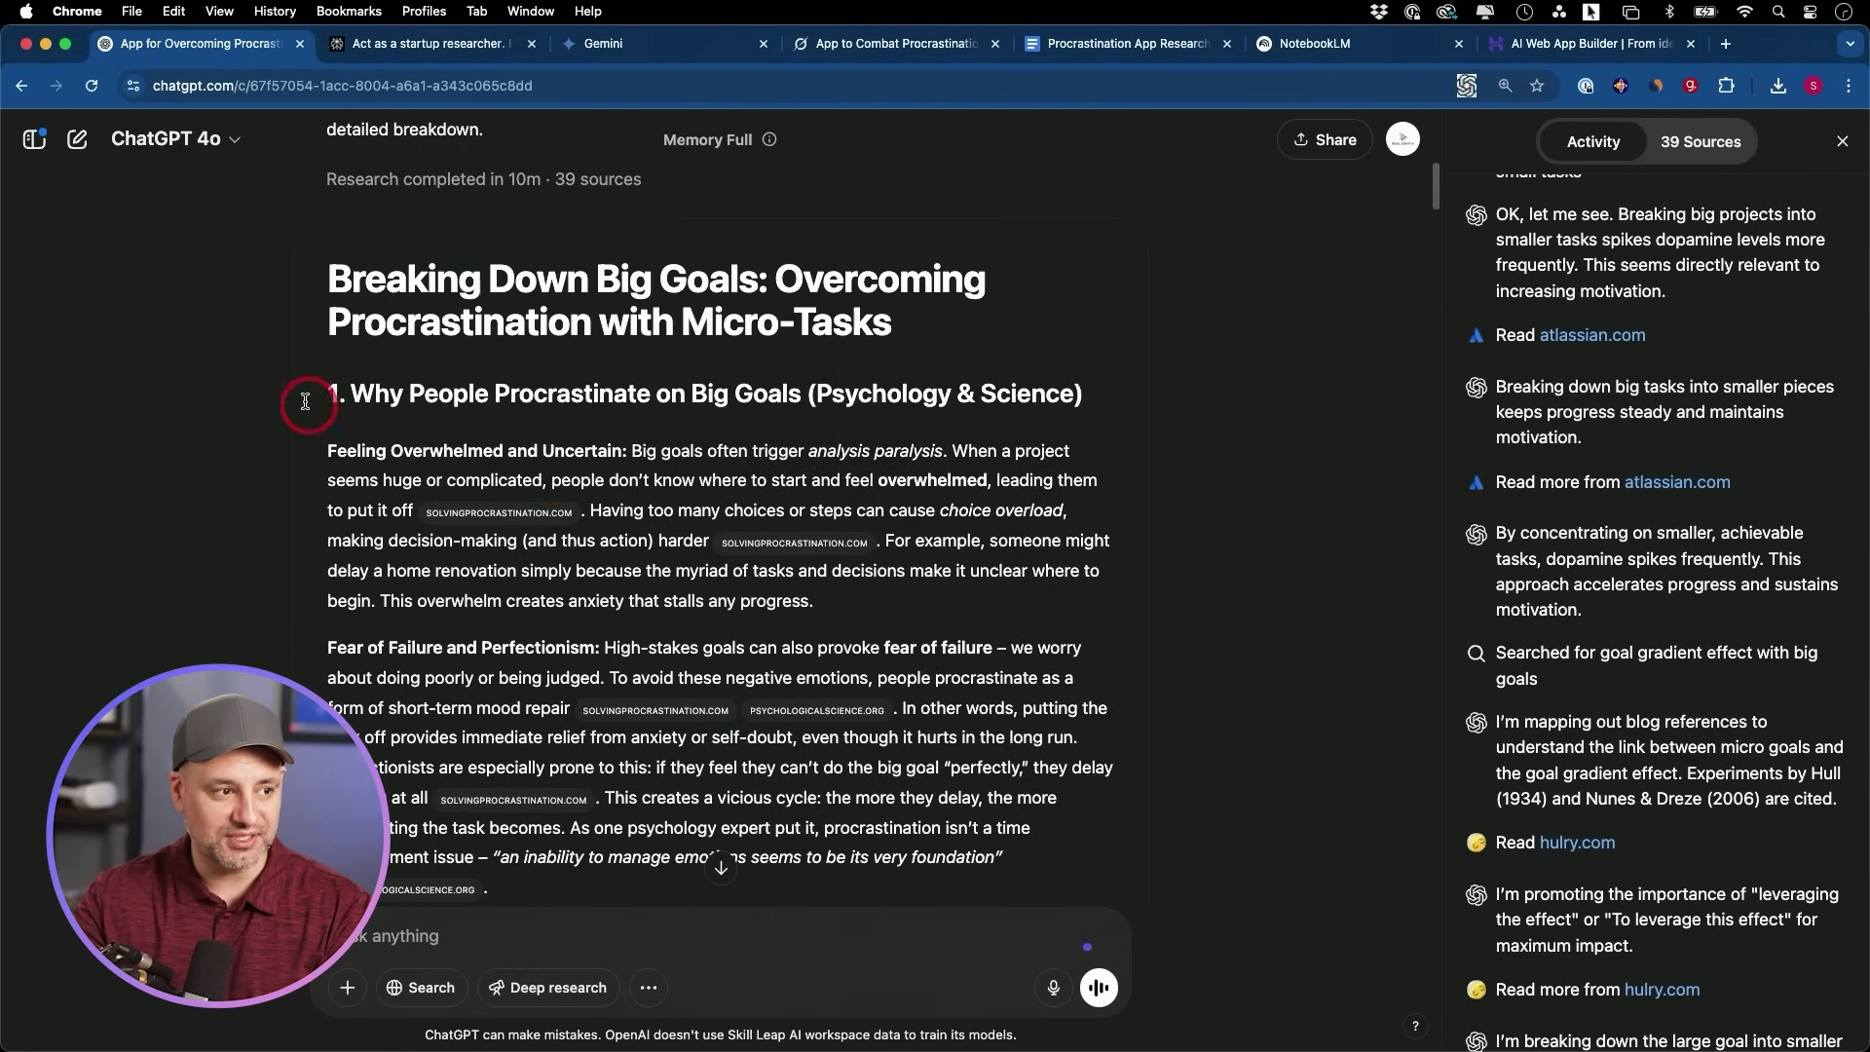
drag(331, 285, 718, 864)
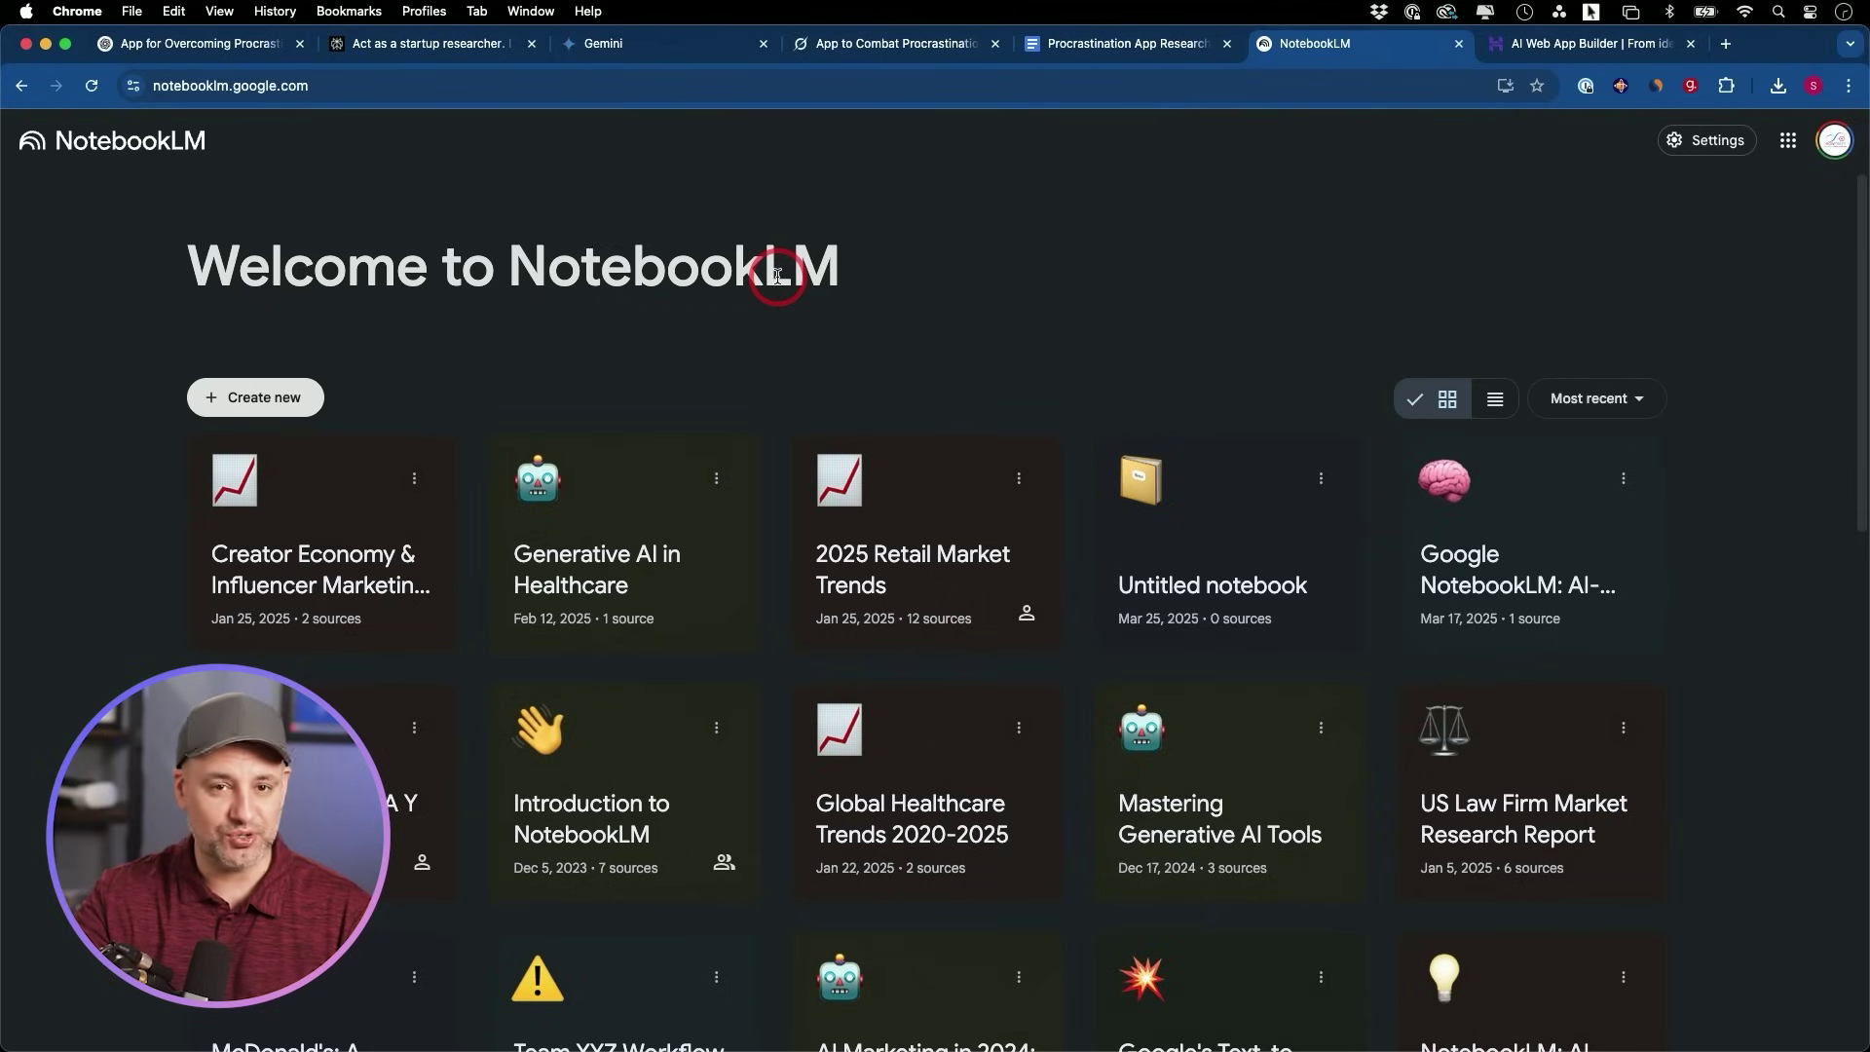
Create a new notebook with the pasted ChatGPT research report as copied-text source.
click(273, 400)
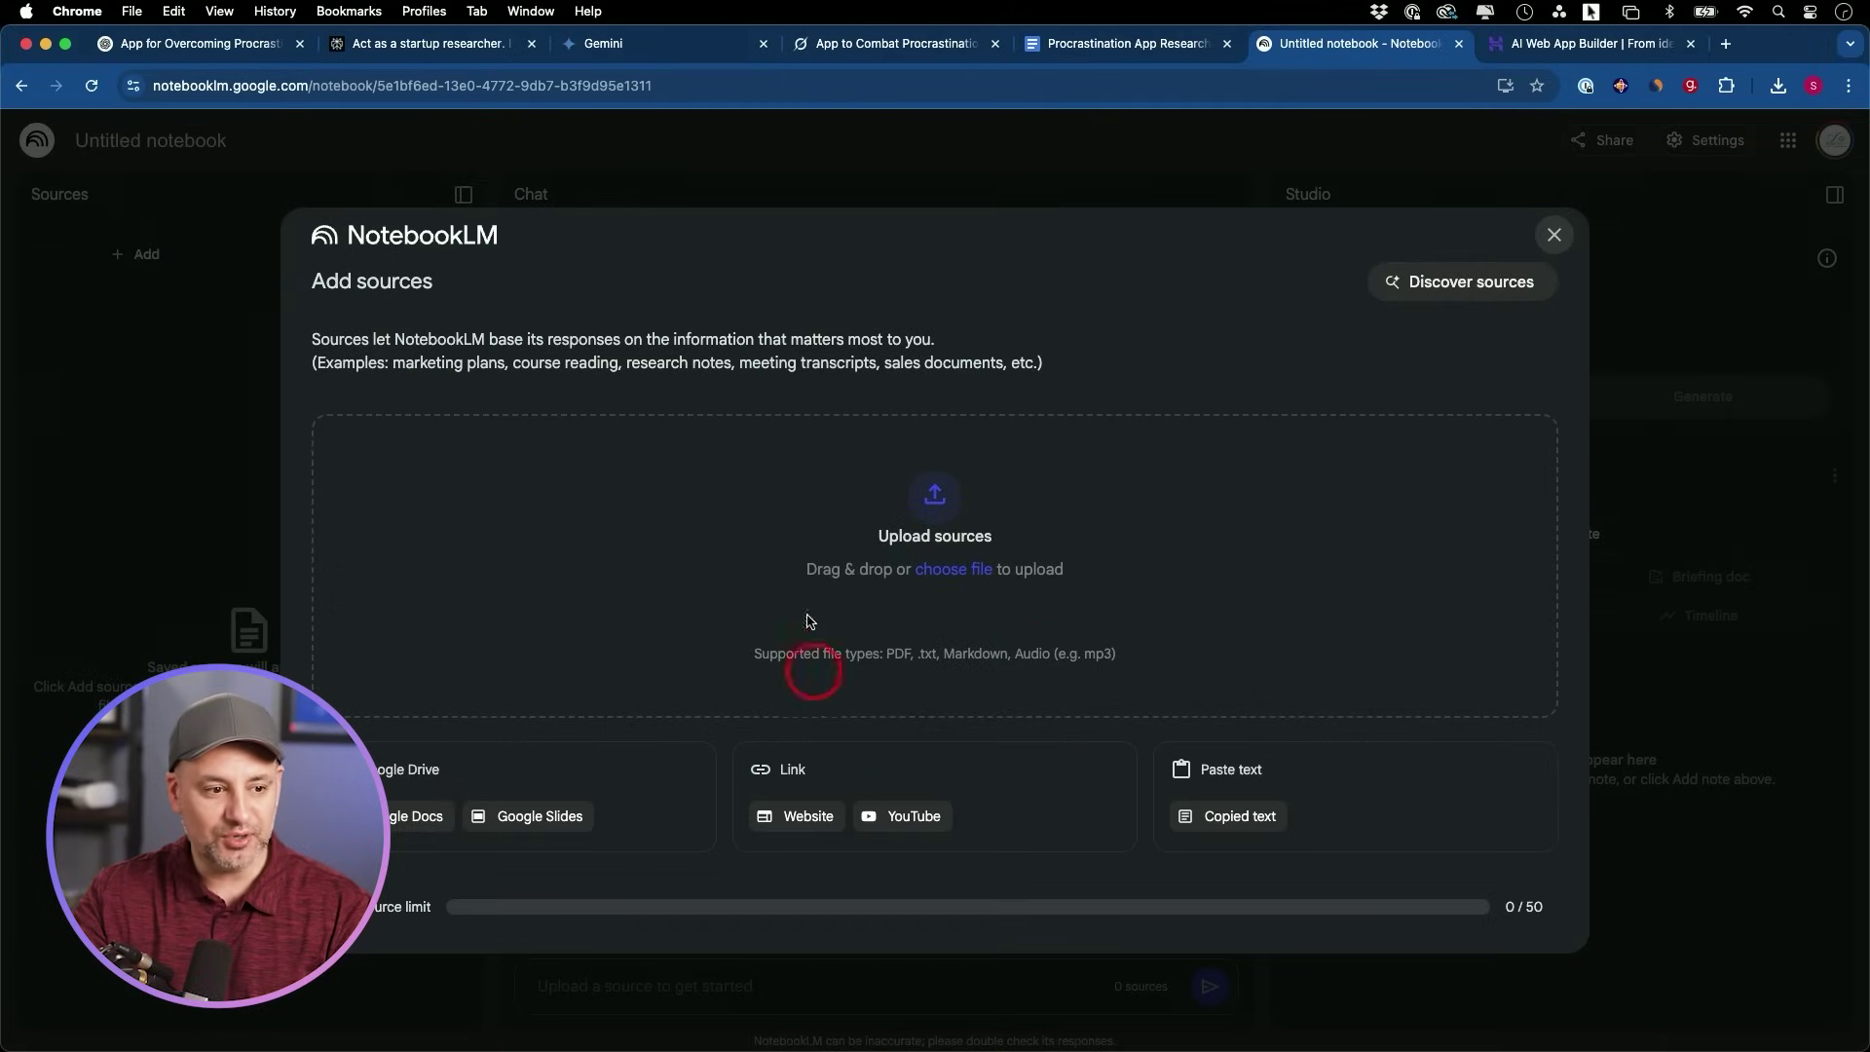
click(1235, 816)
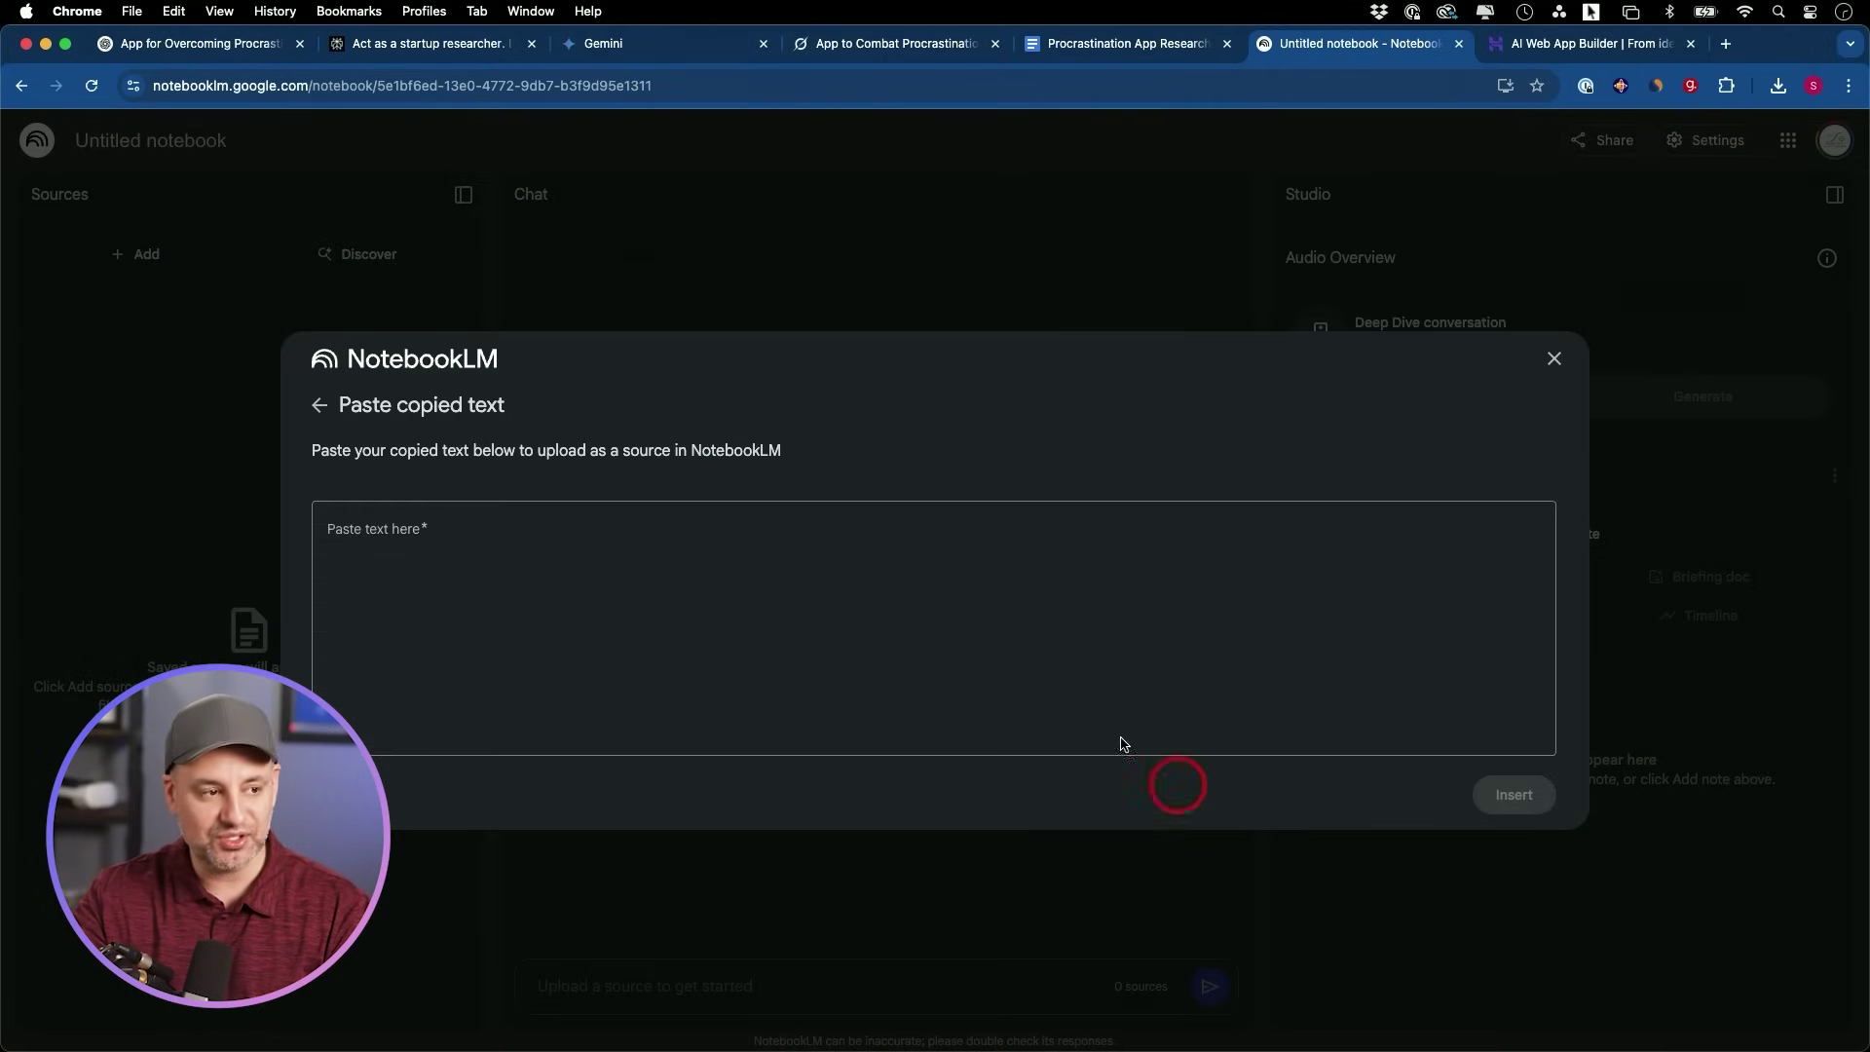
click(597, 563)
key(cmd+v)
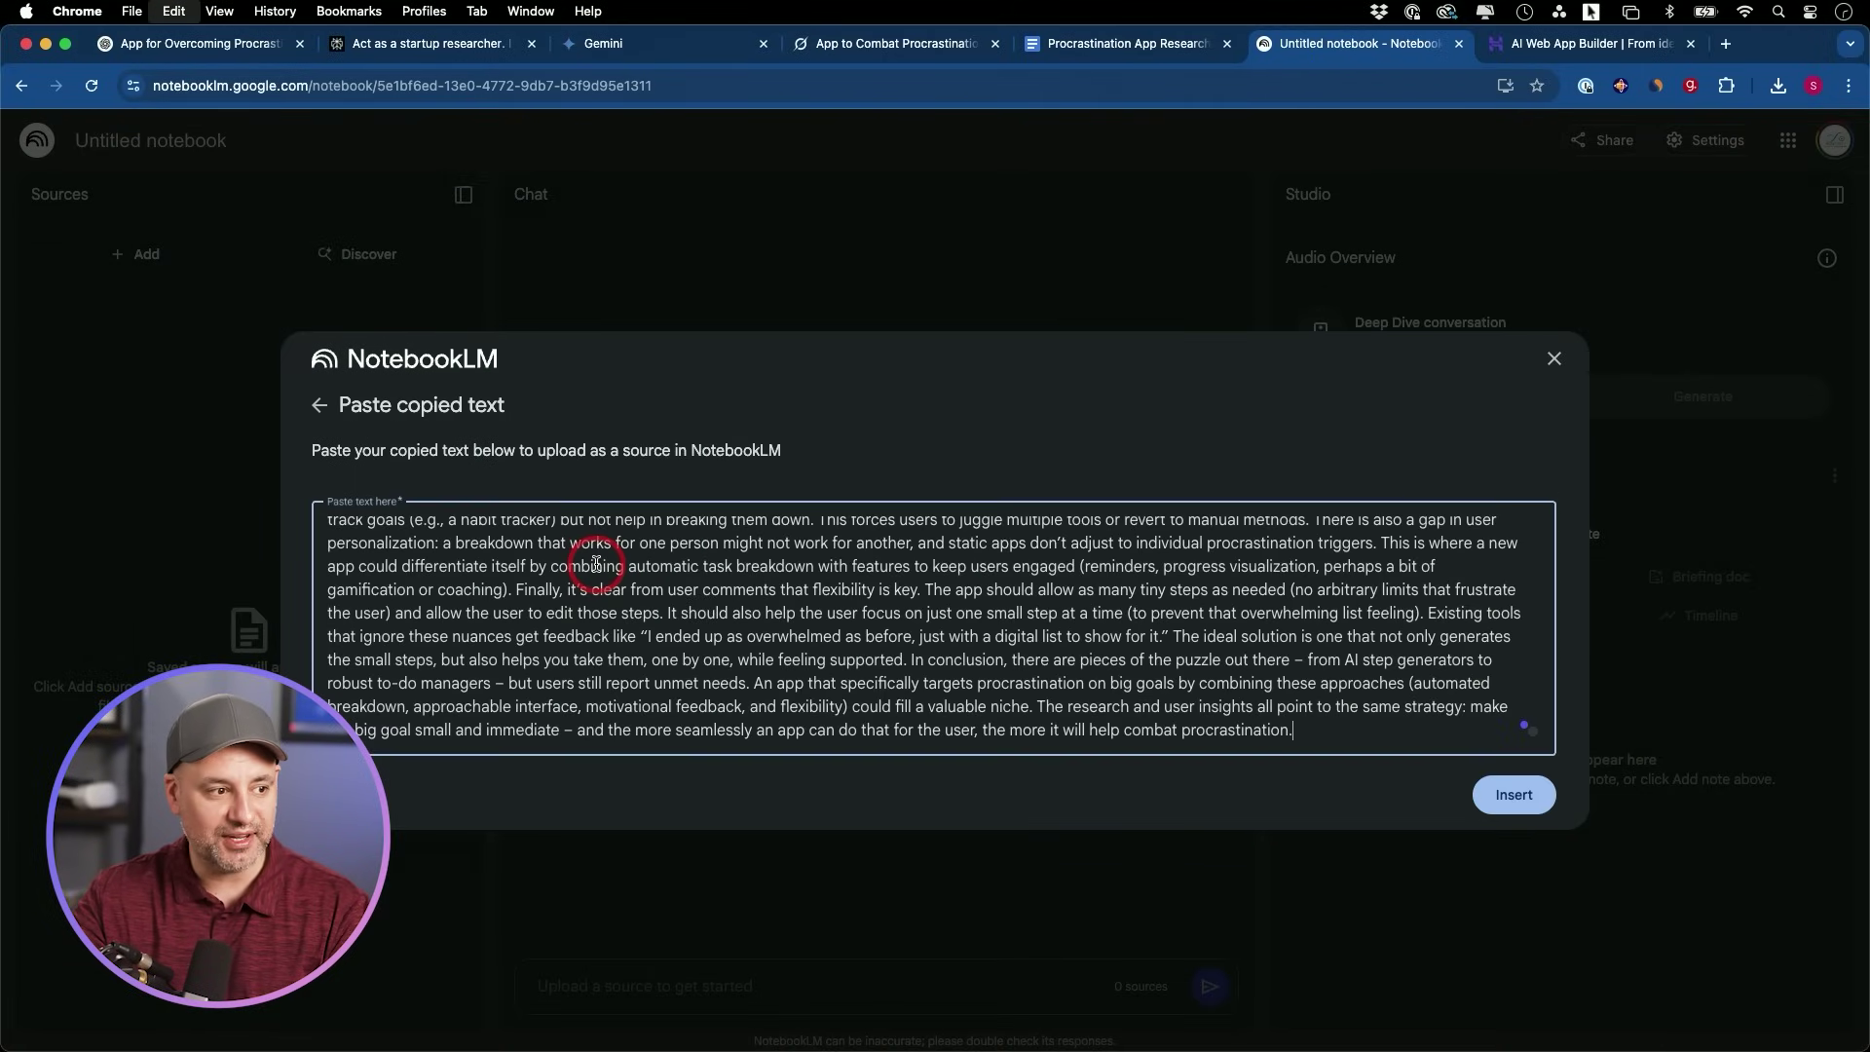
click(1503, 796)
click(49, 352)
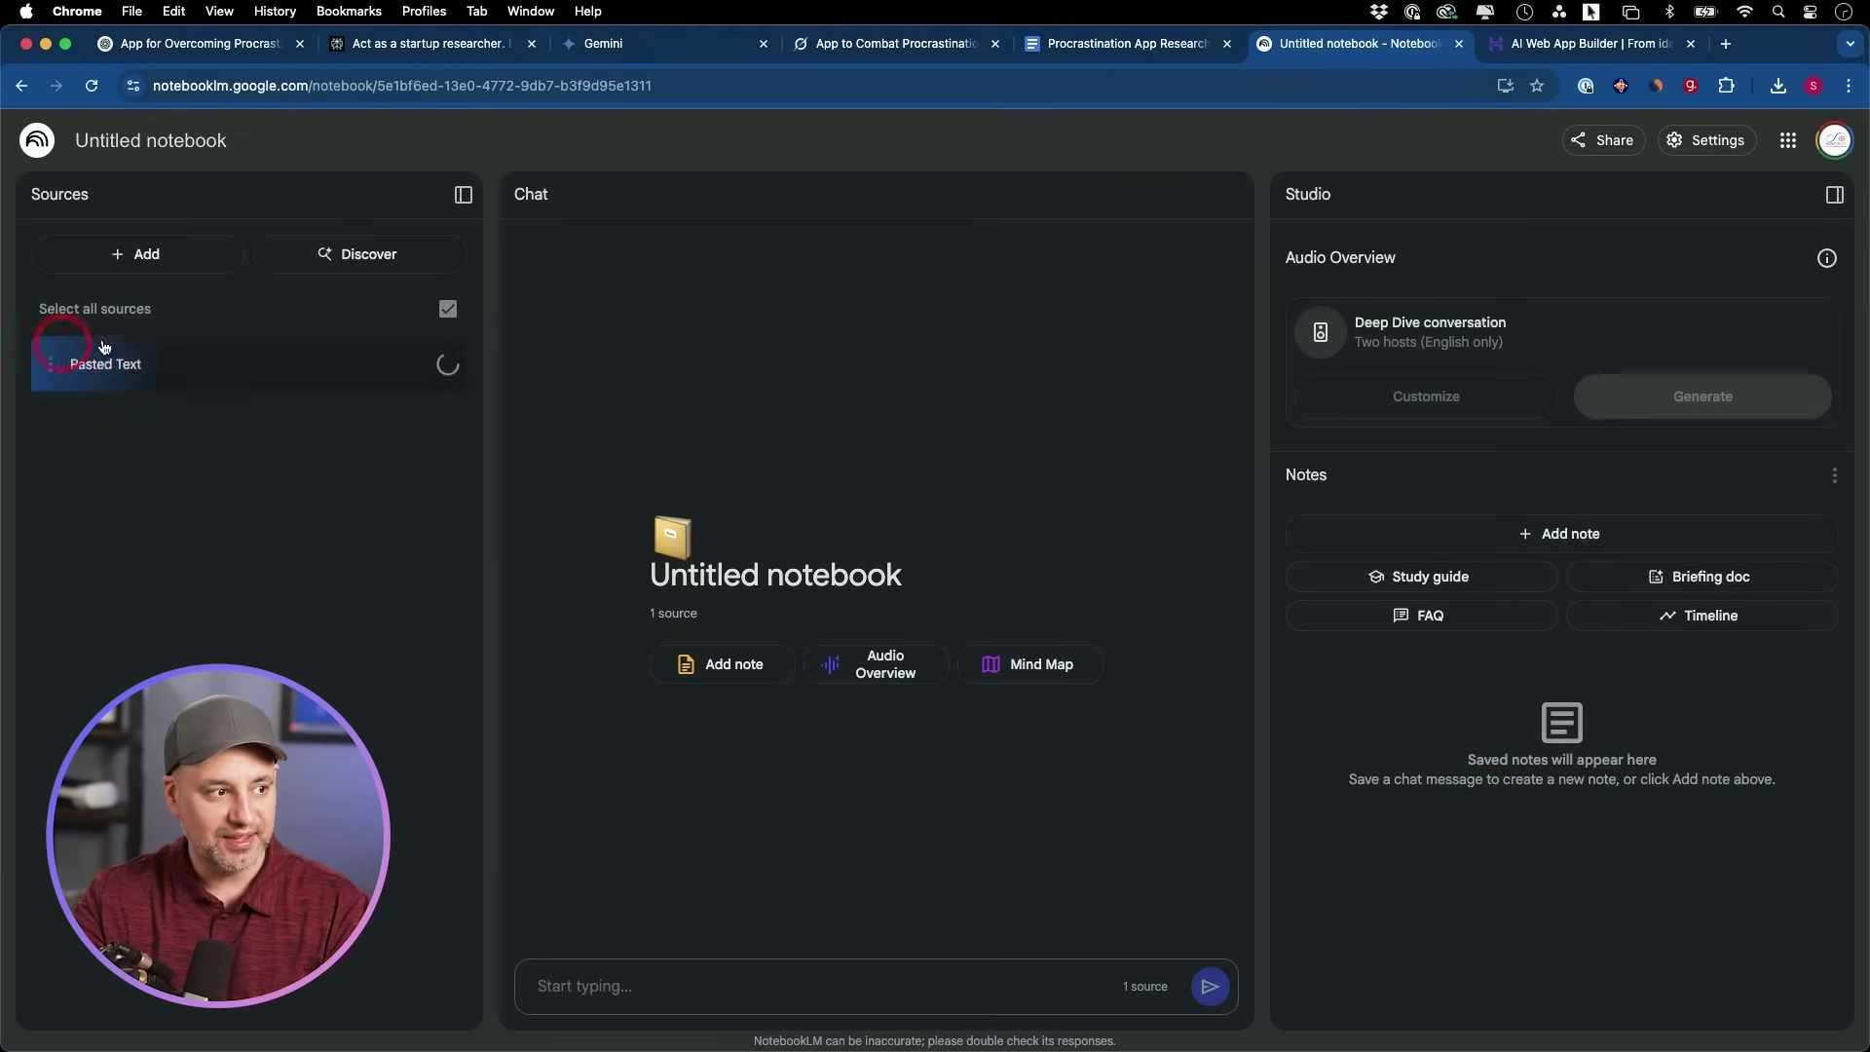
click(51, 358)
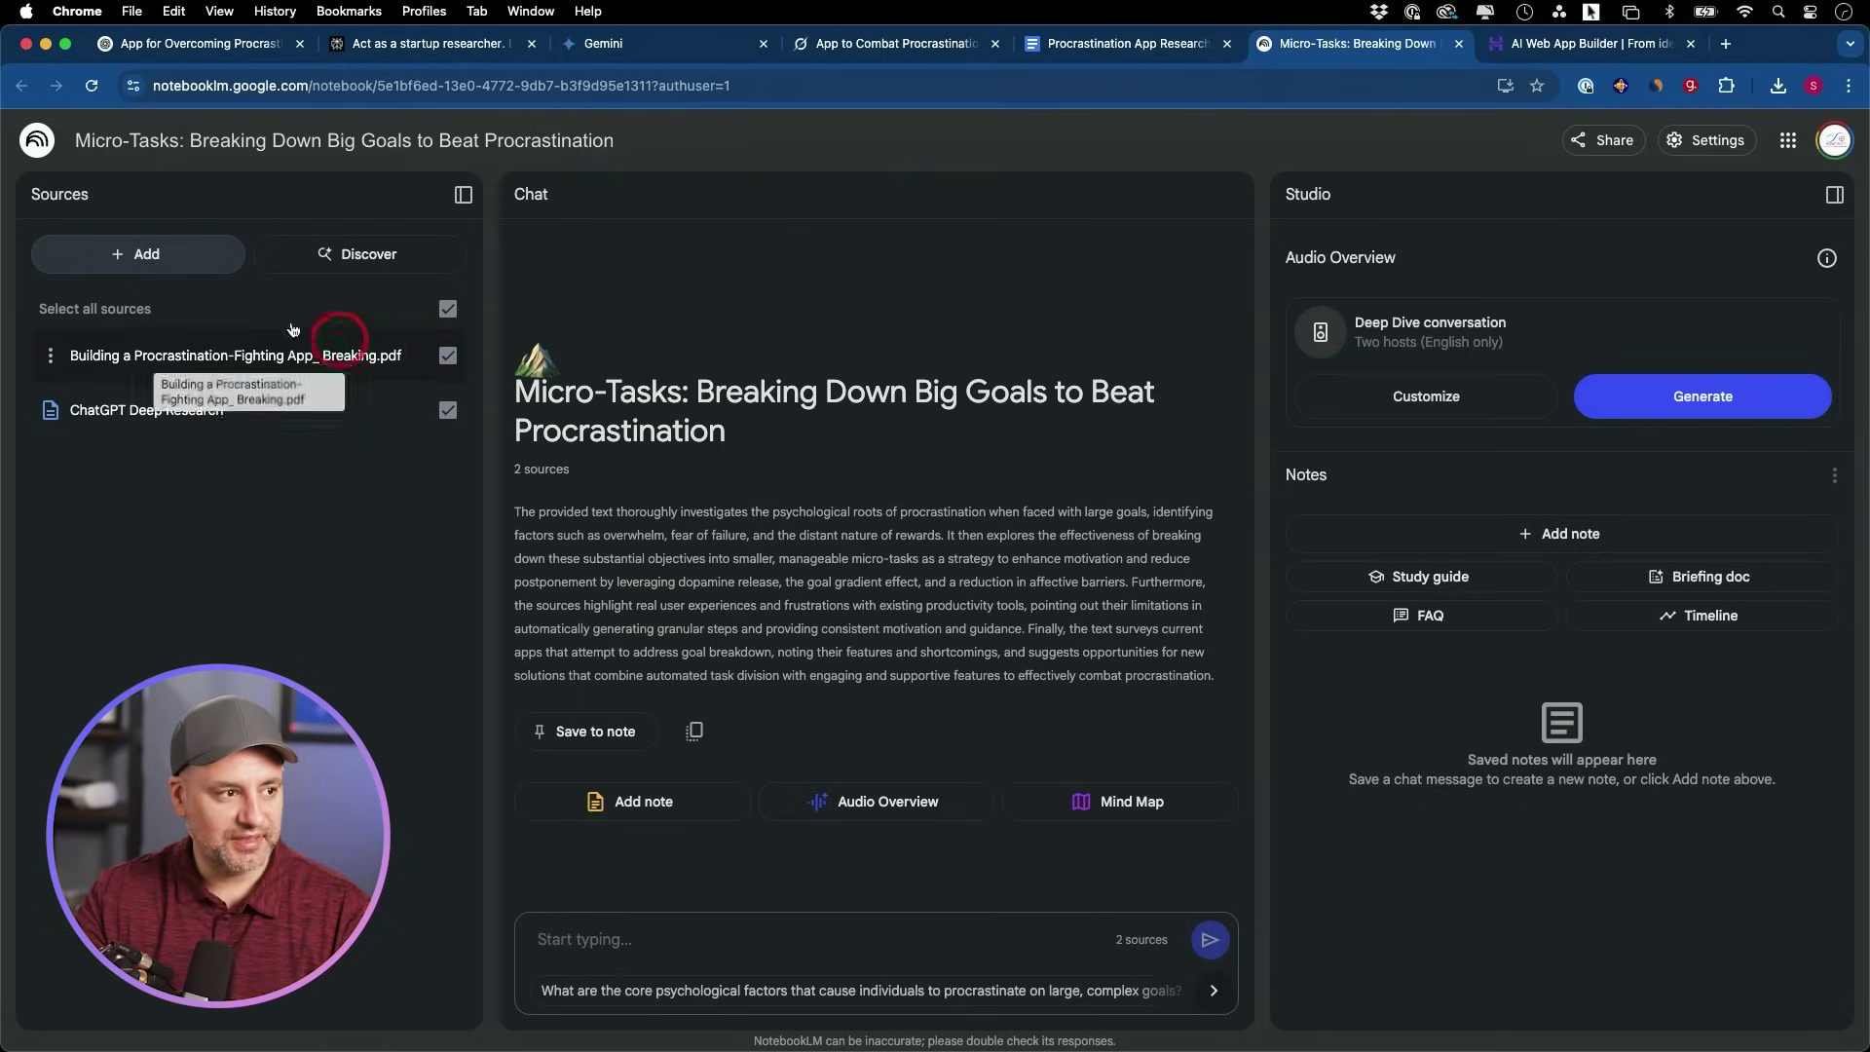
Add the procrastination-app PDF and the research summary Google Doc as sources.
click(146, 255)
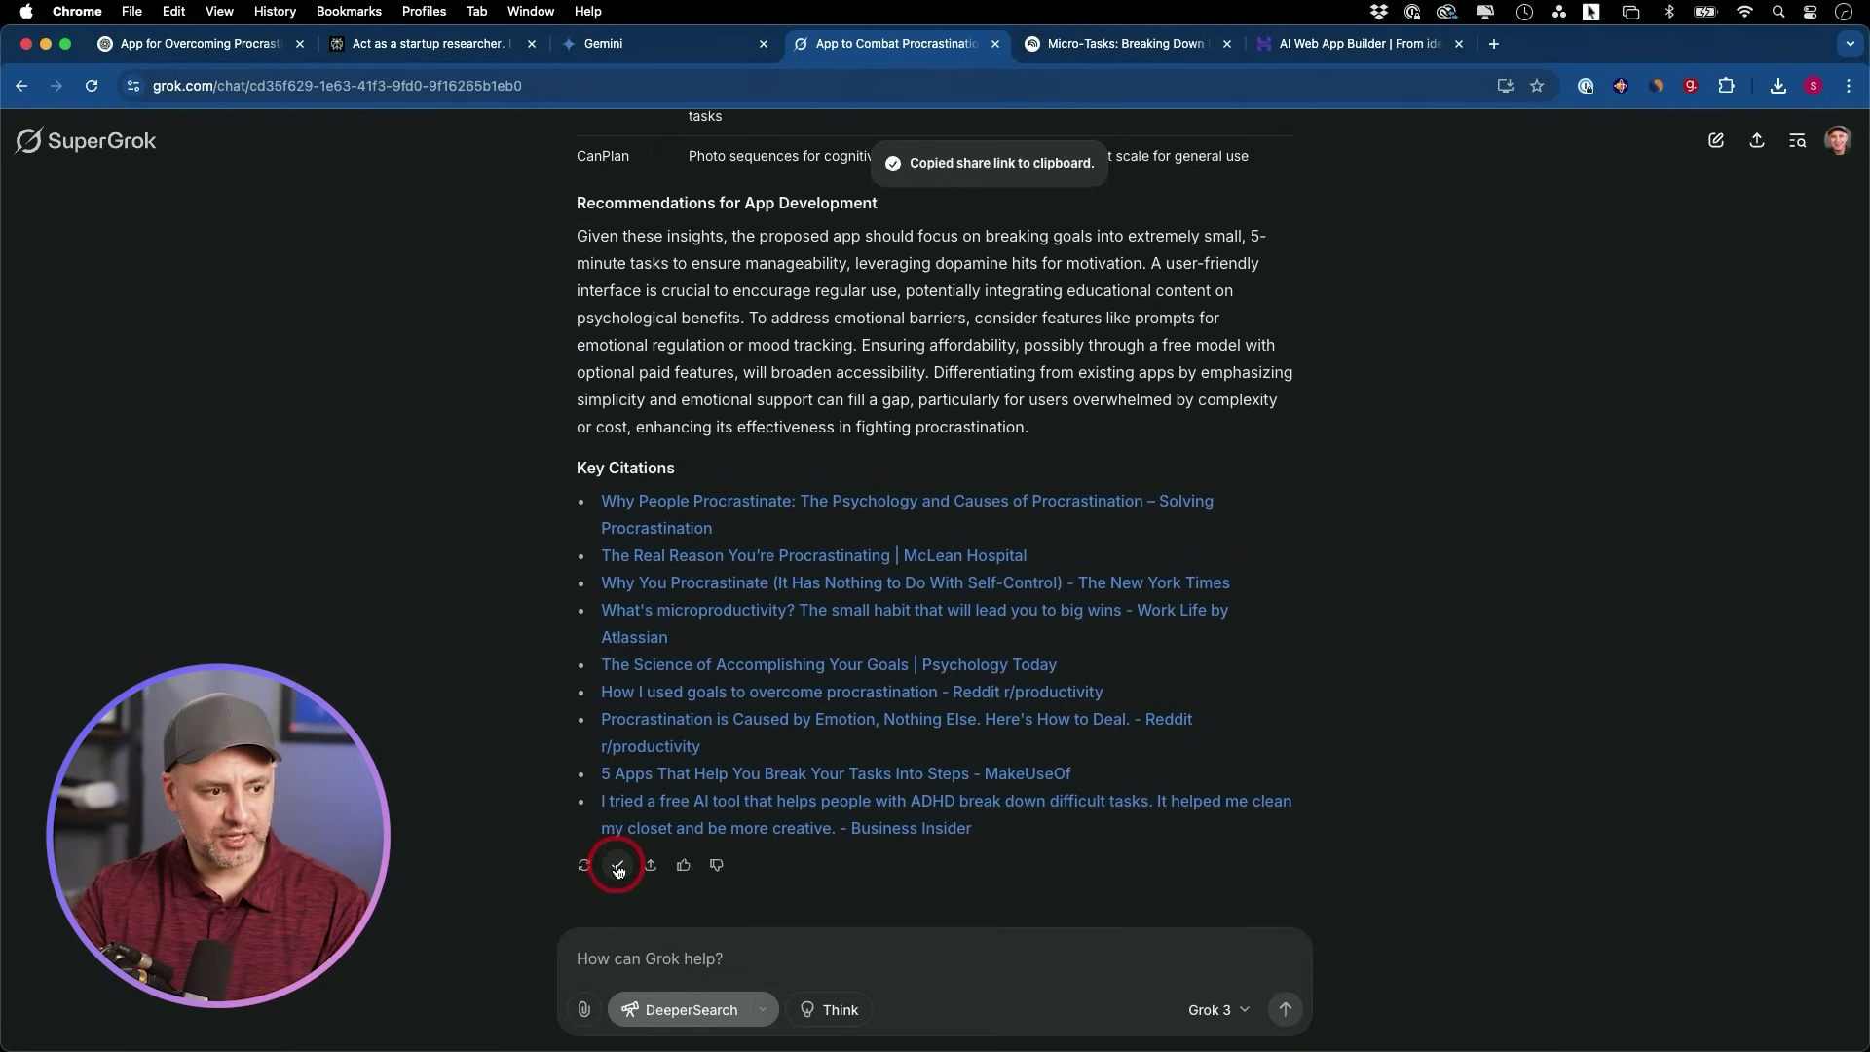
click(873, 125)
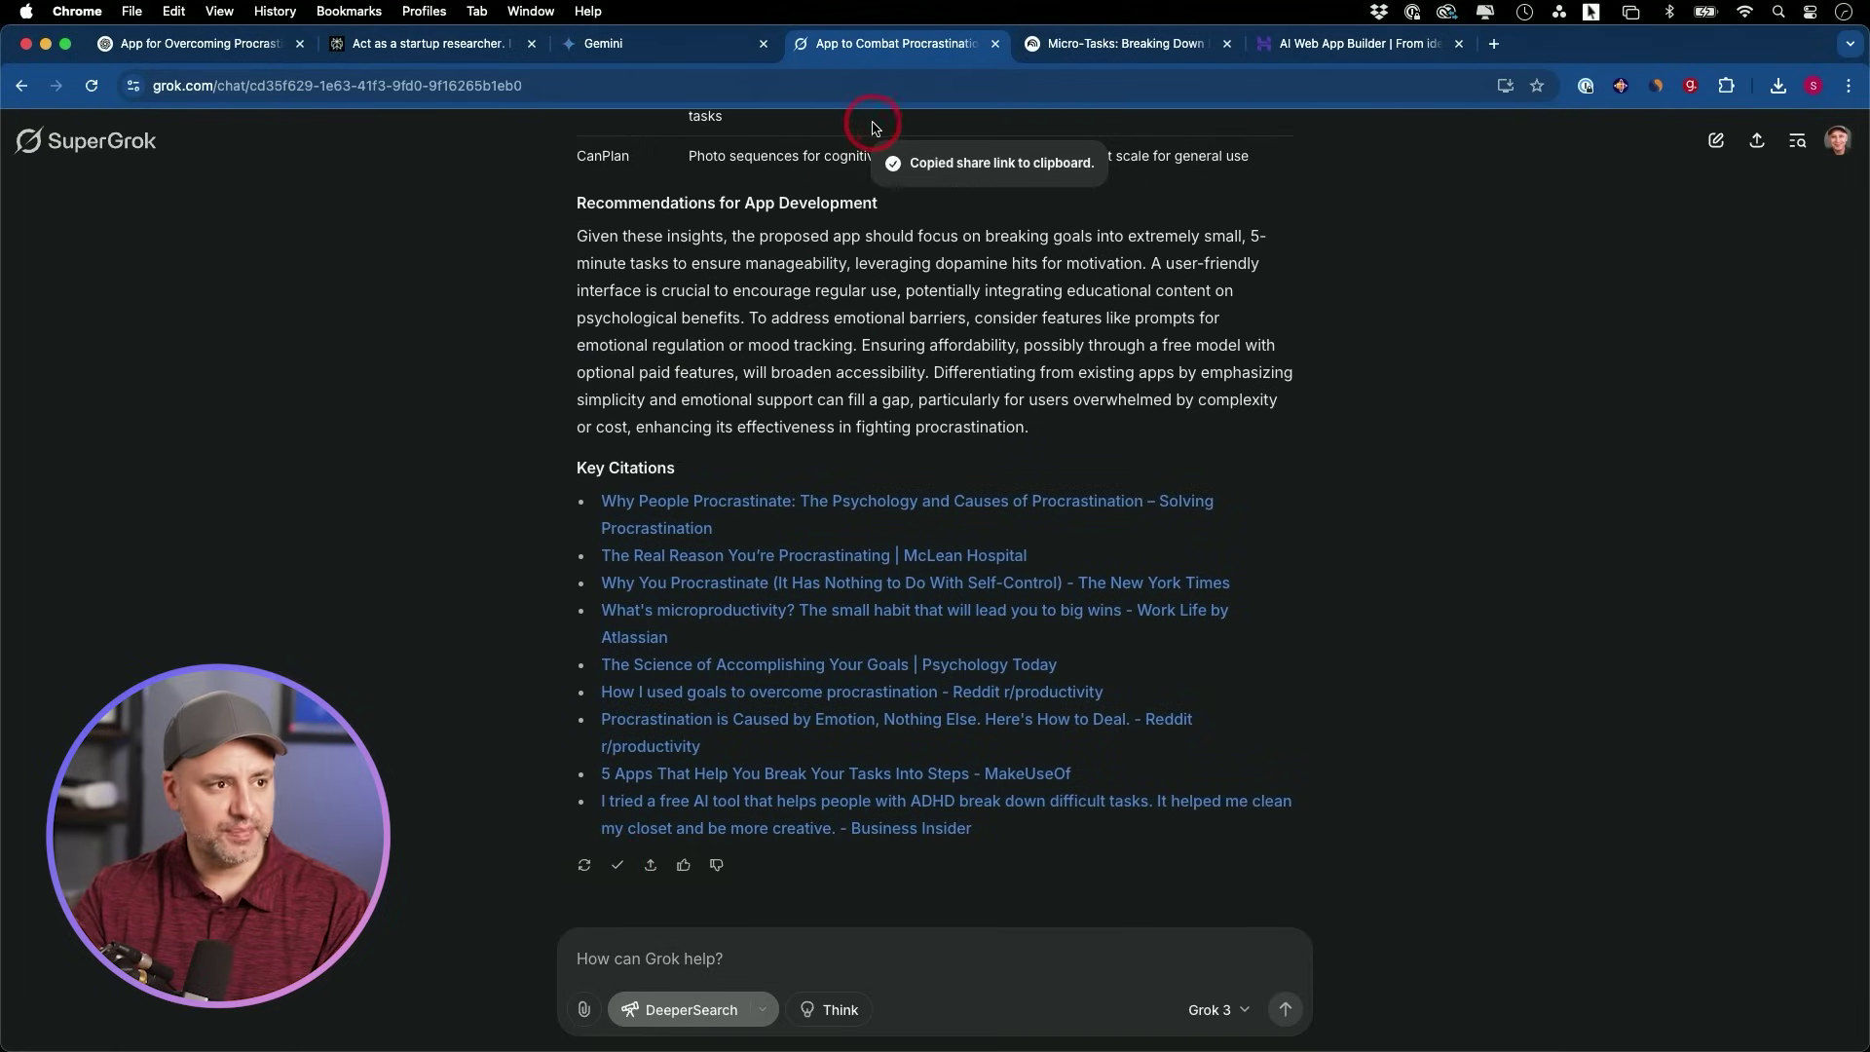
click(1166, 46)
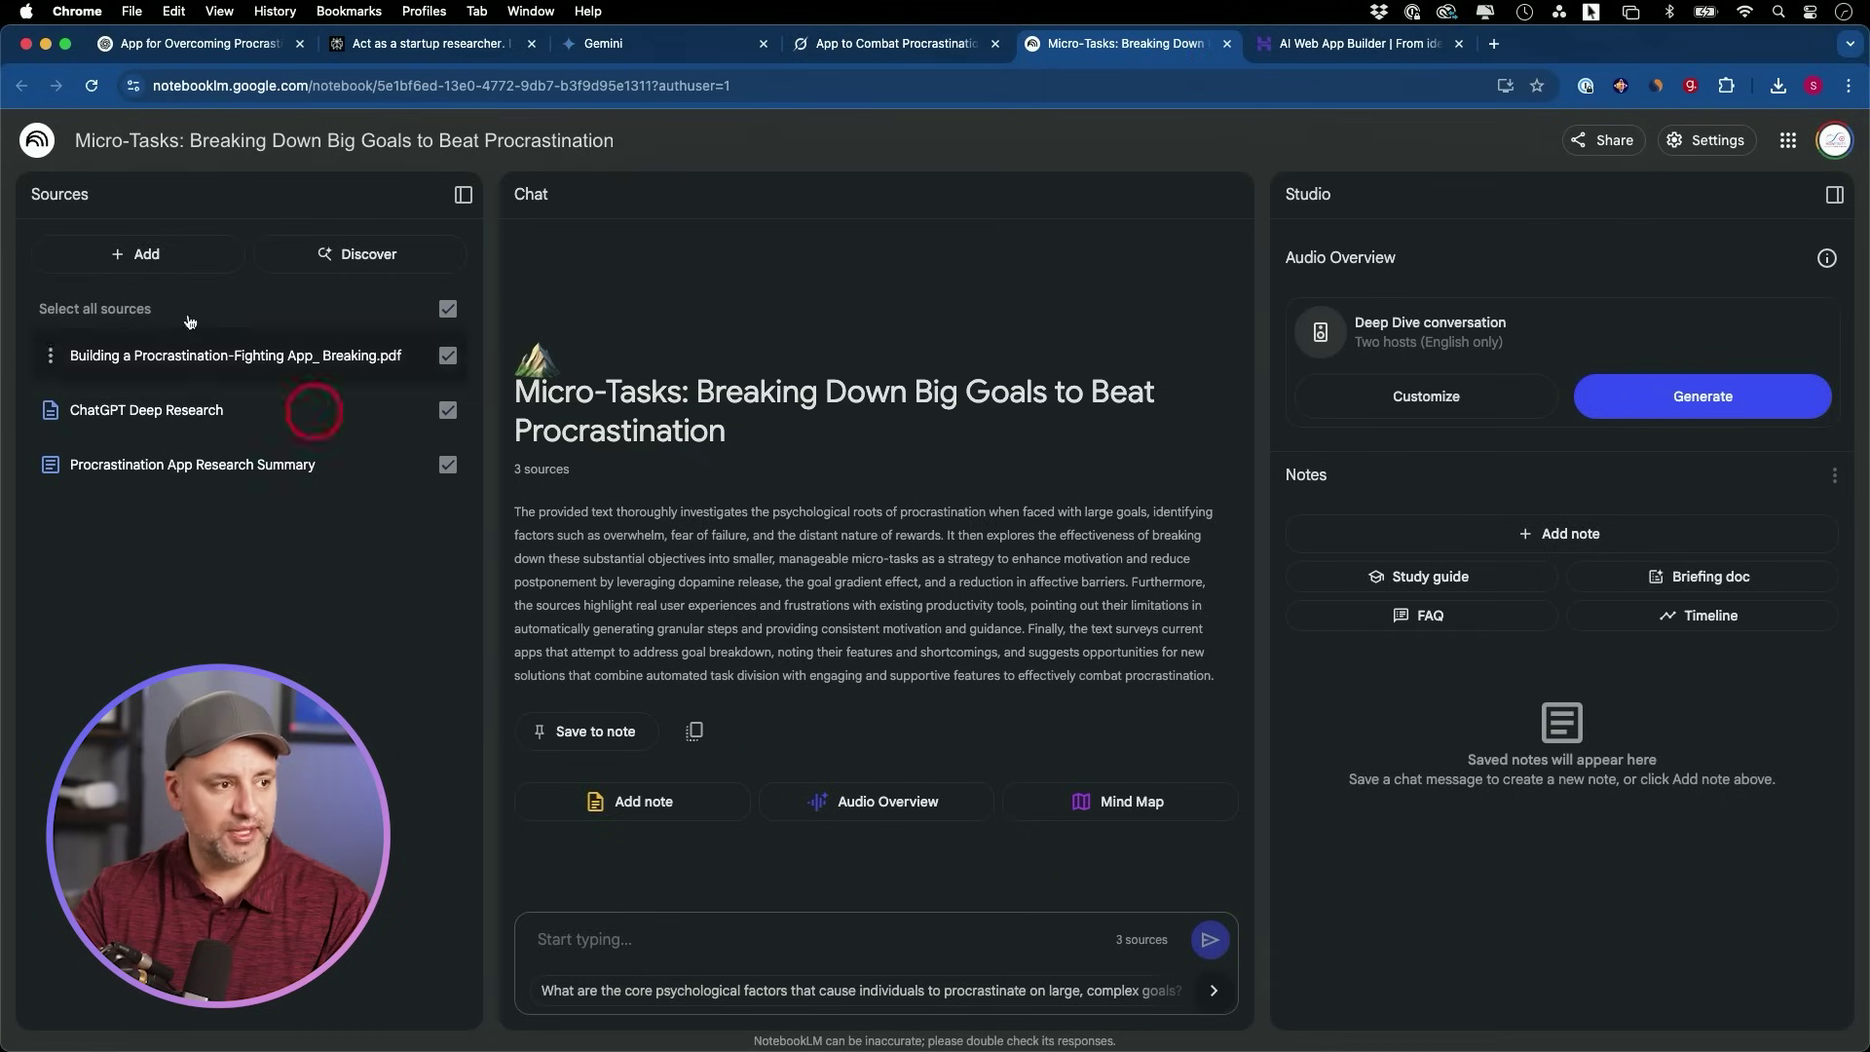
Add Grok's research as a pasted copied-text source.
click(160, 255)
click(1264, 821)
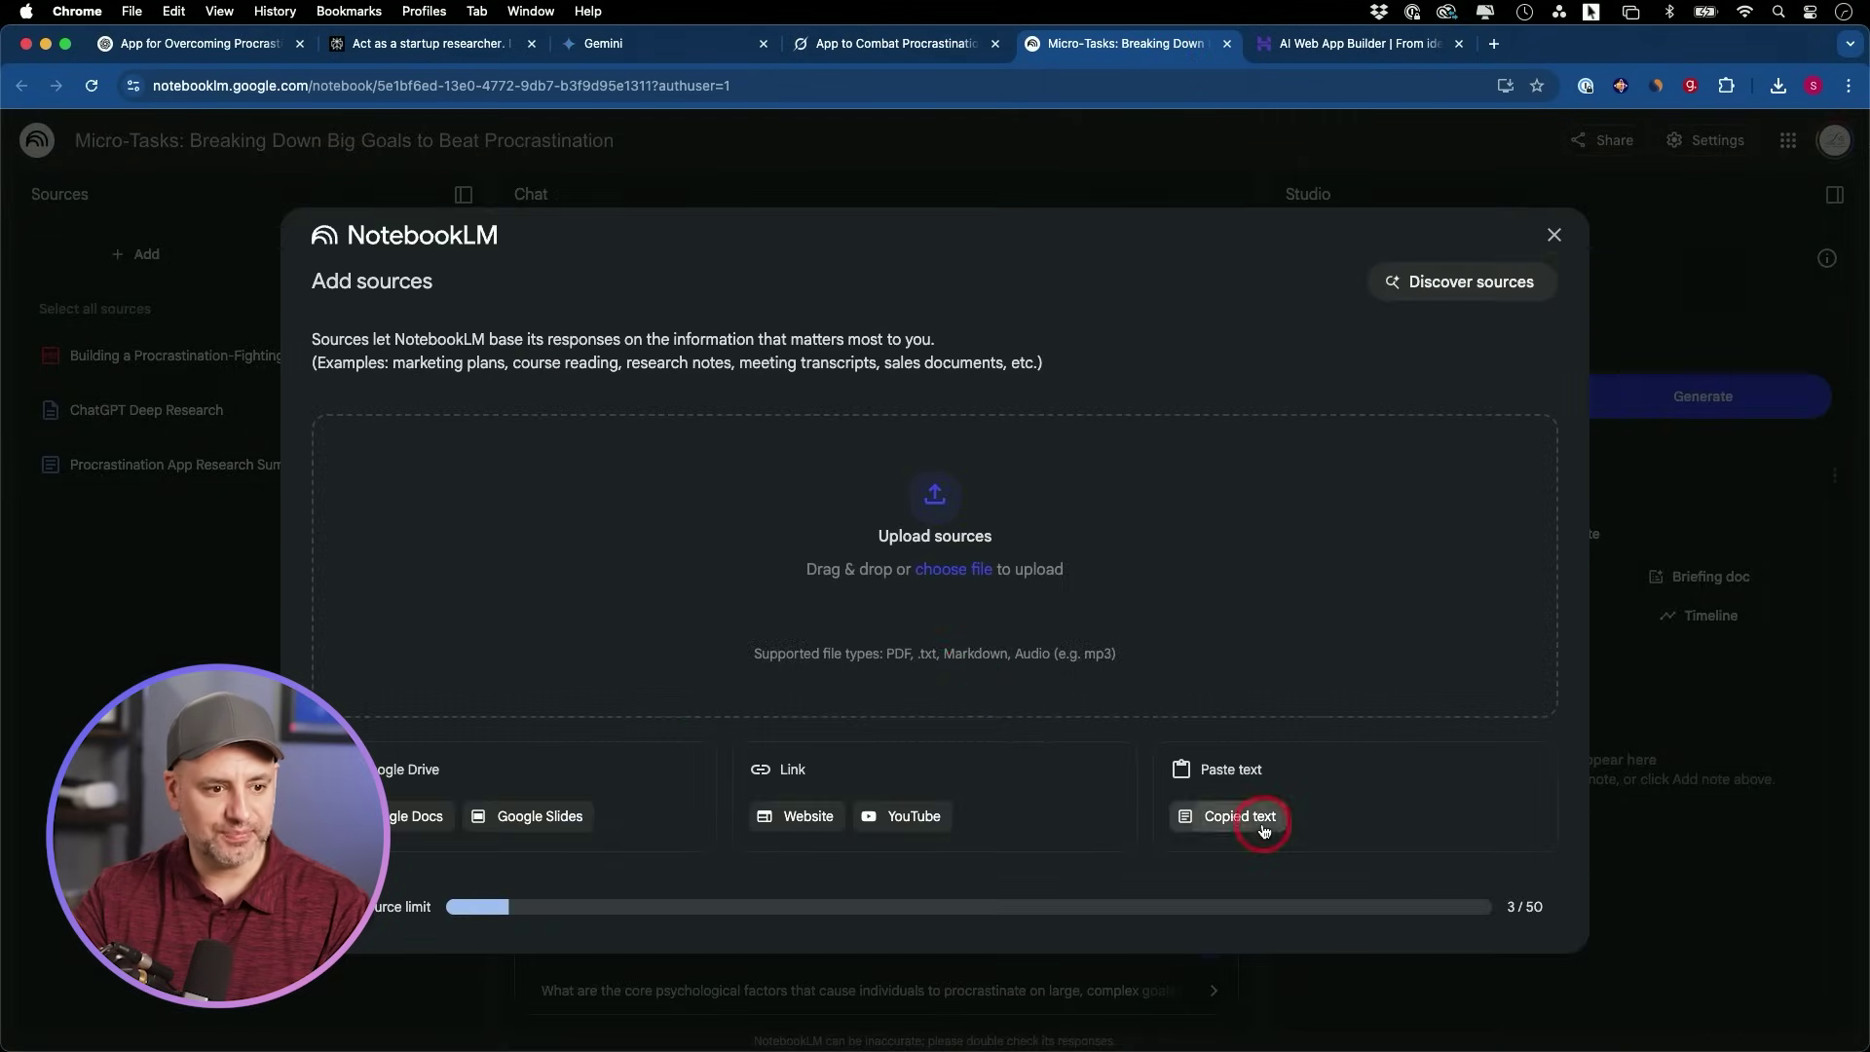
click(566, 496)
click(561, 539)
key(cmd+v)
click(1515, 795)
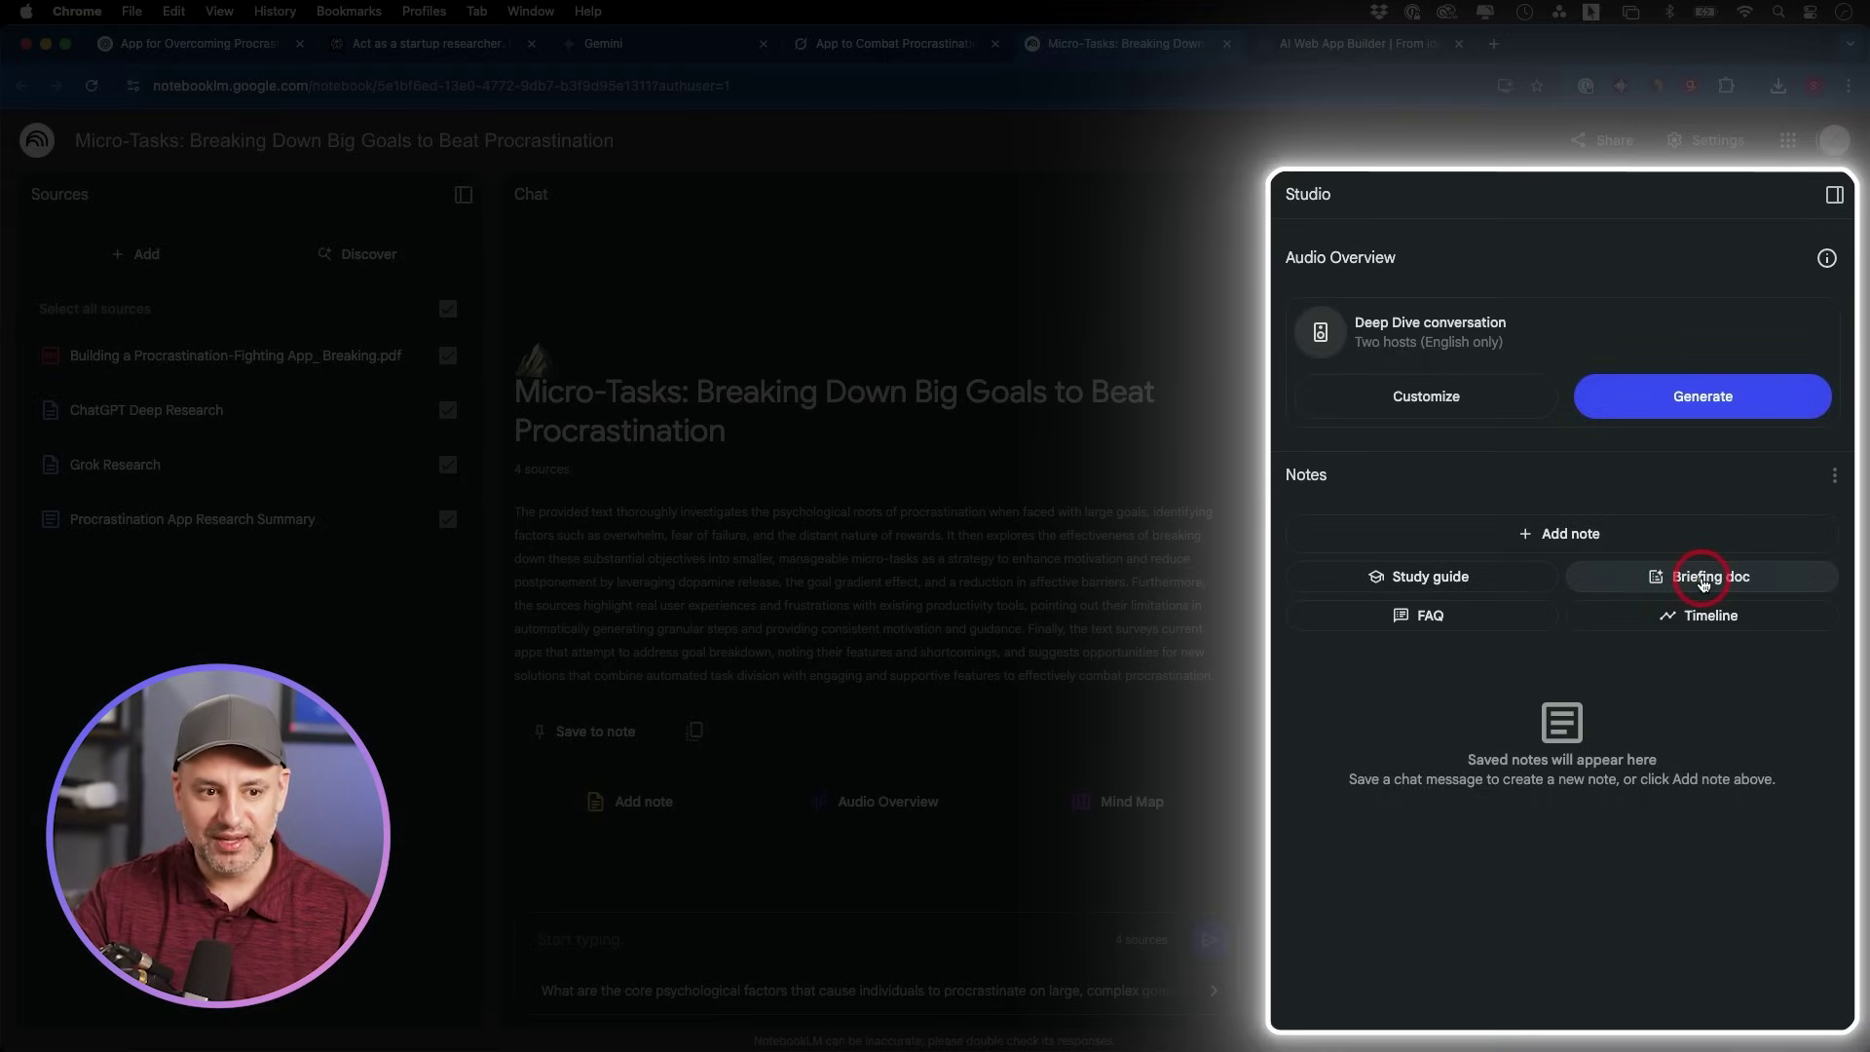
Generate the 'Micro-Actions: Combating Procrastination Through Small Steps' briefing doc, review it, and convert it into a fifth source.
click(1703, 578)
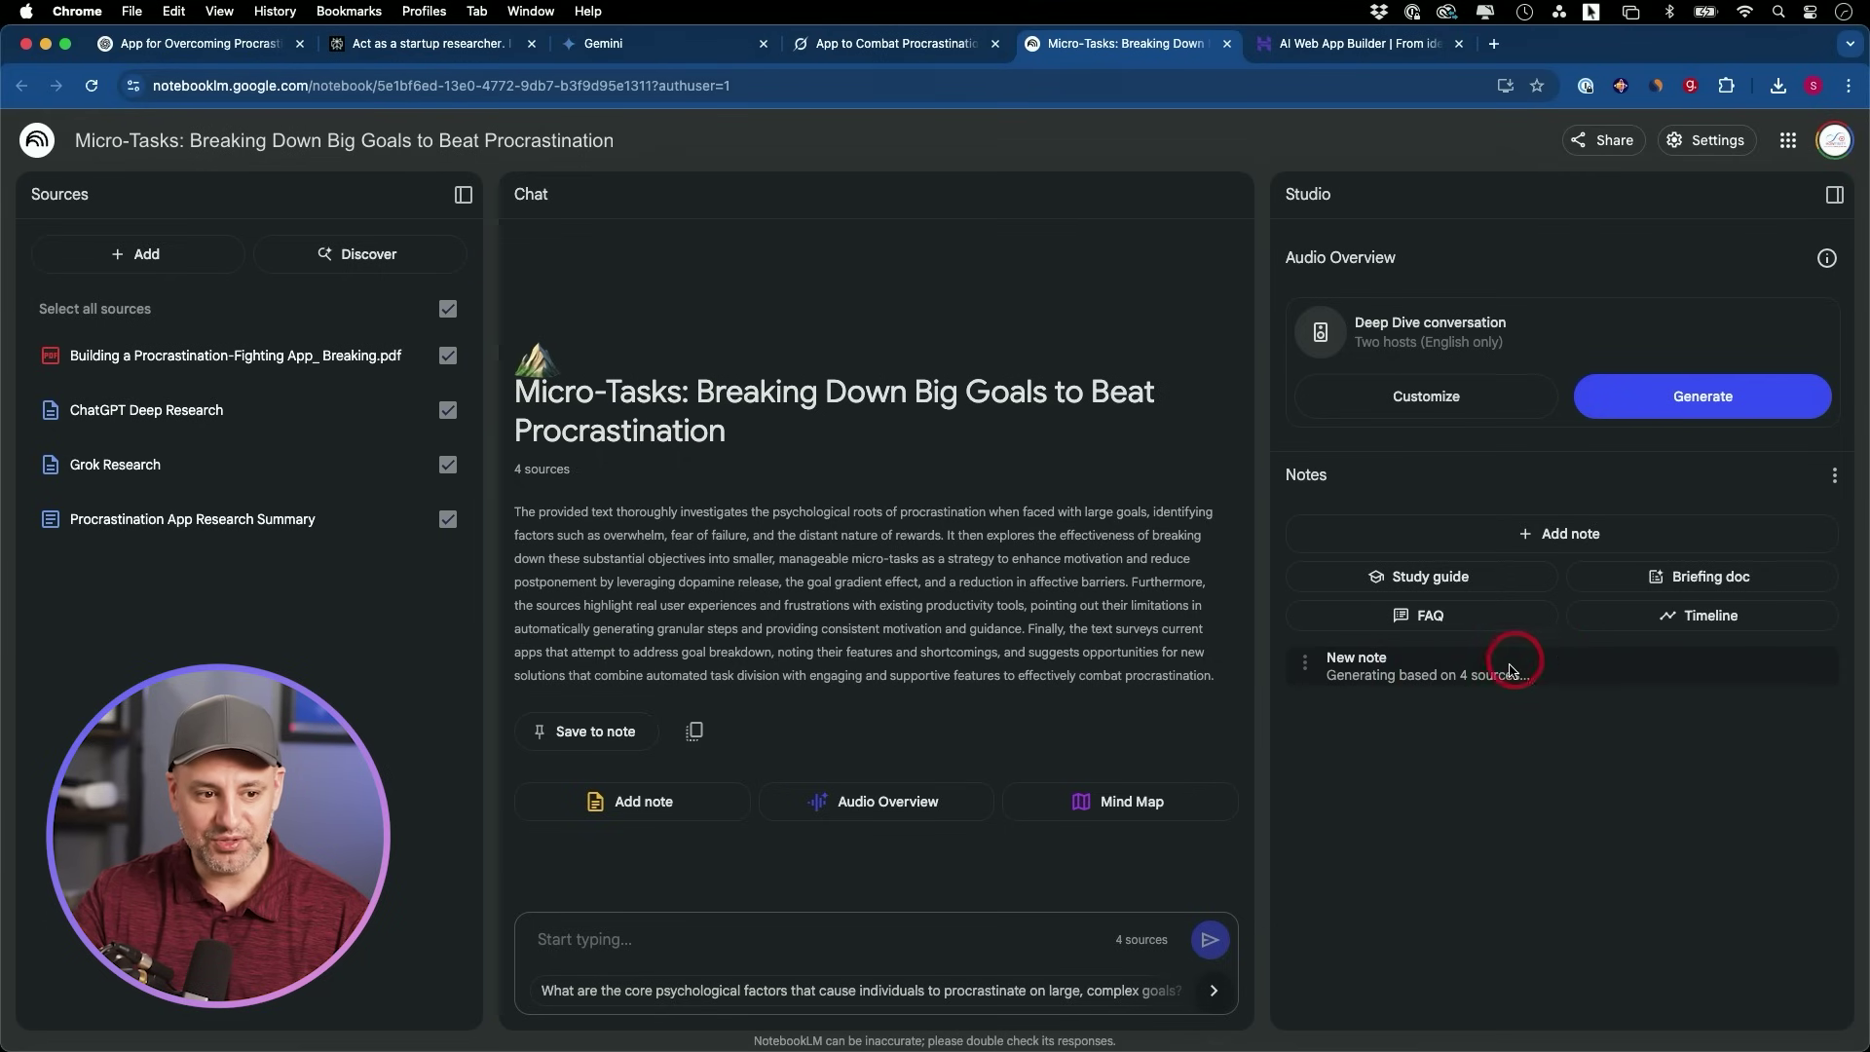
click(1330, 670)
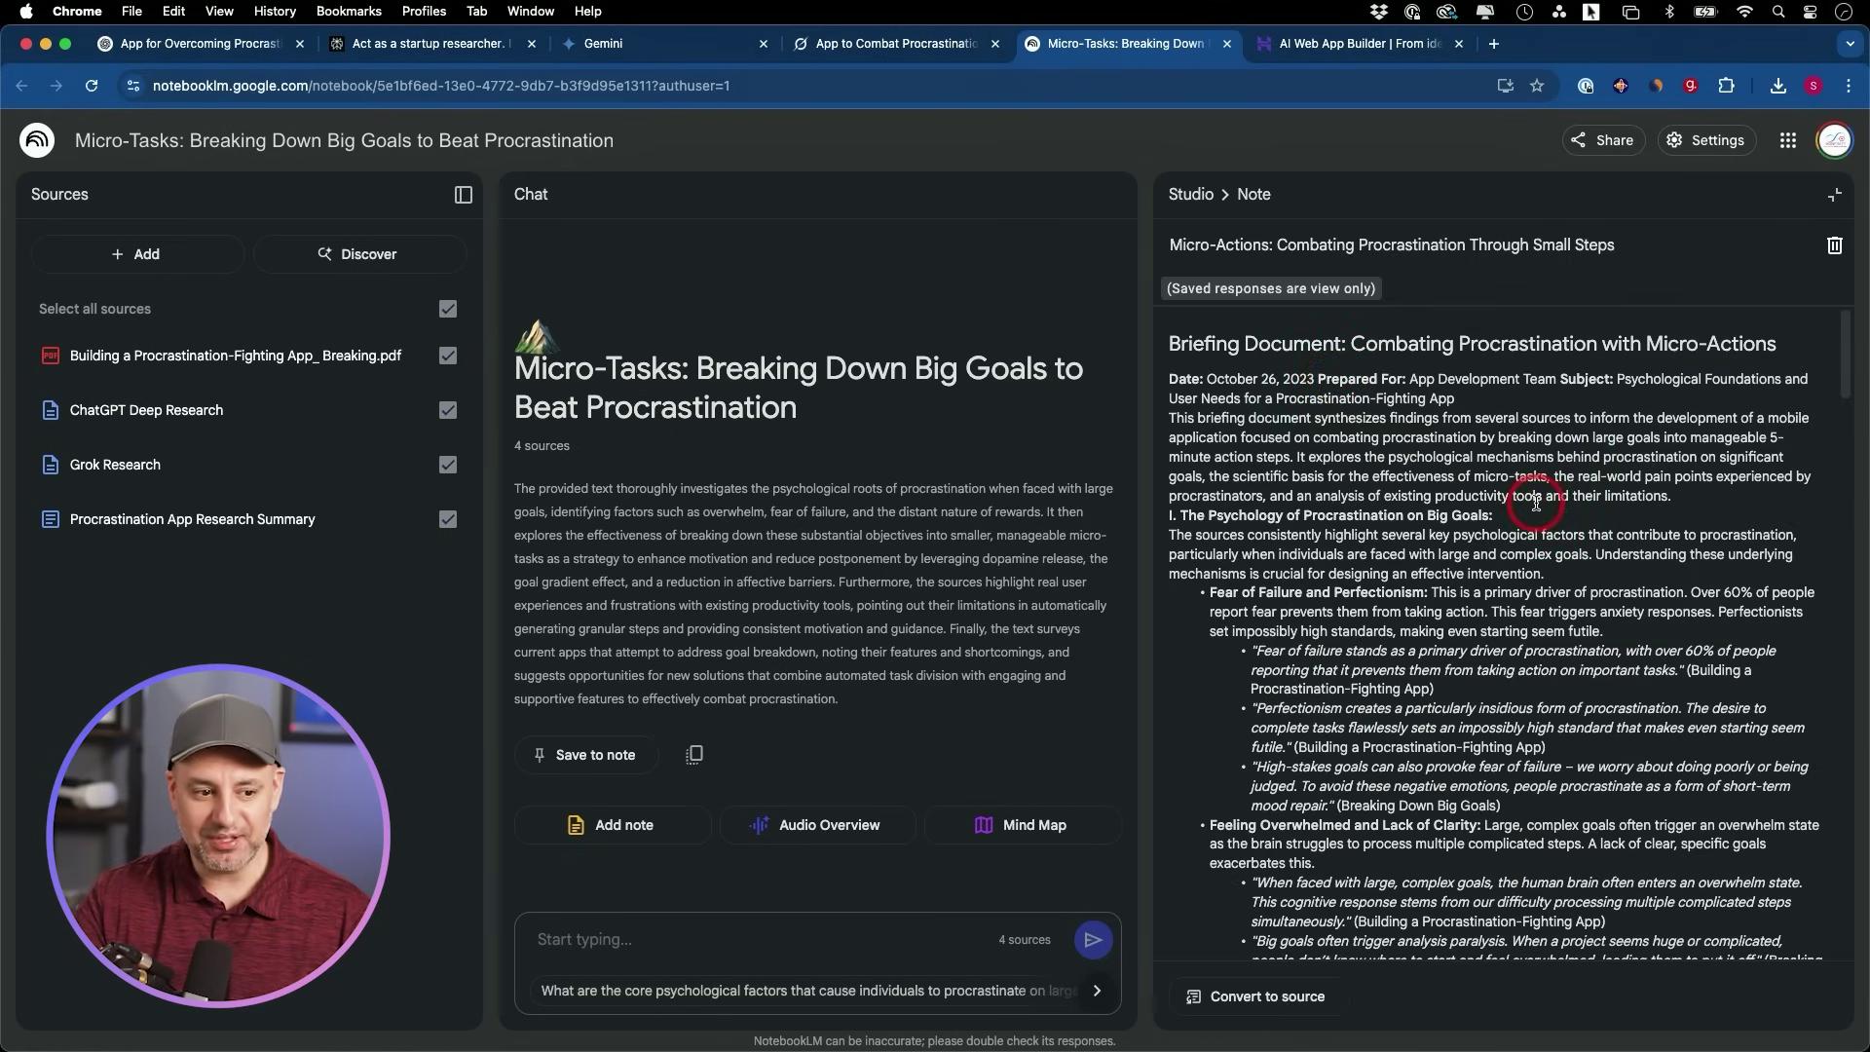
scroll(1537, 505, down, 15)
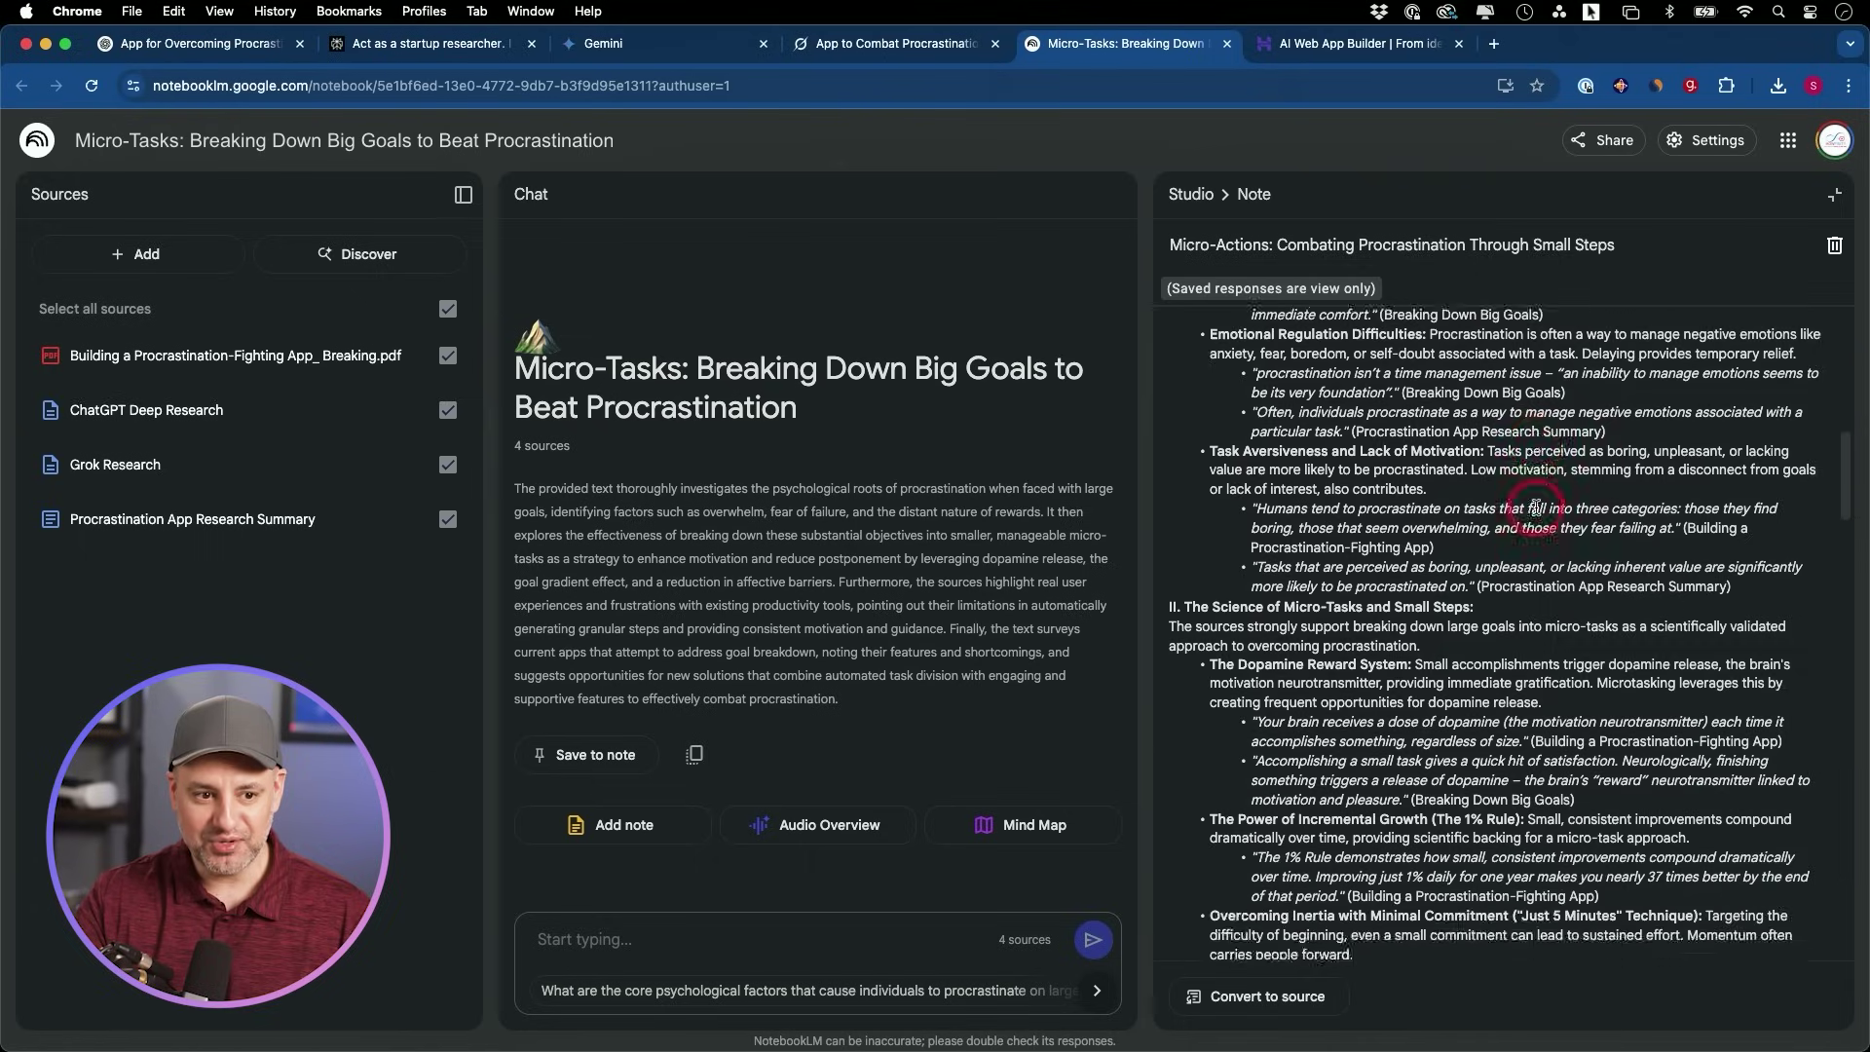
scroll(1536, 507, down, 15)
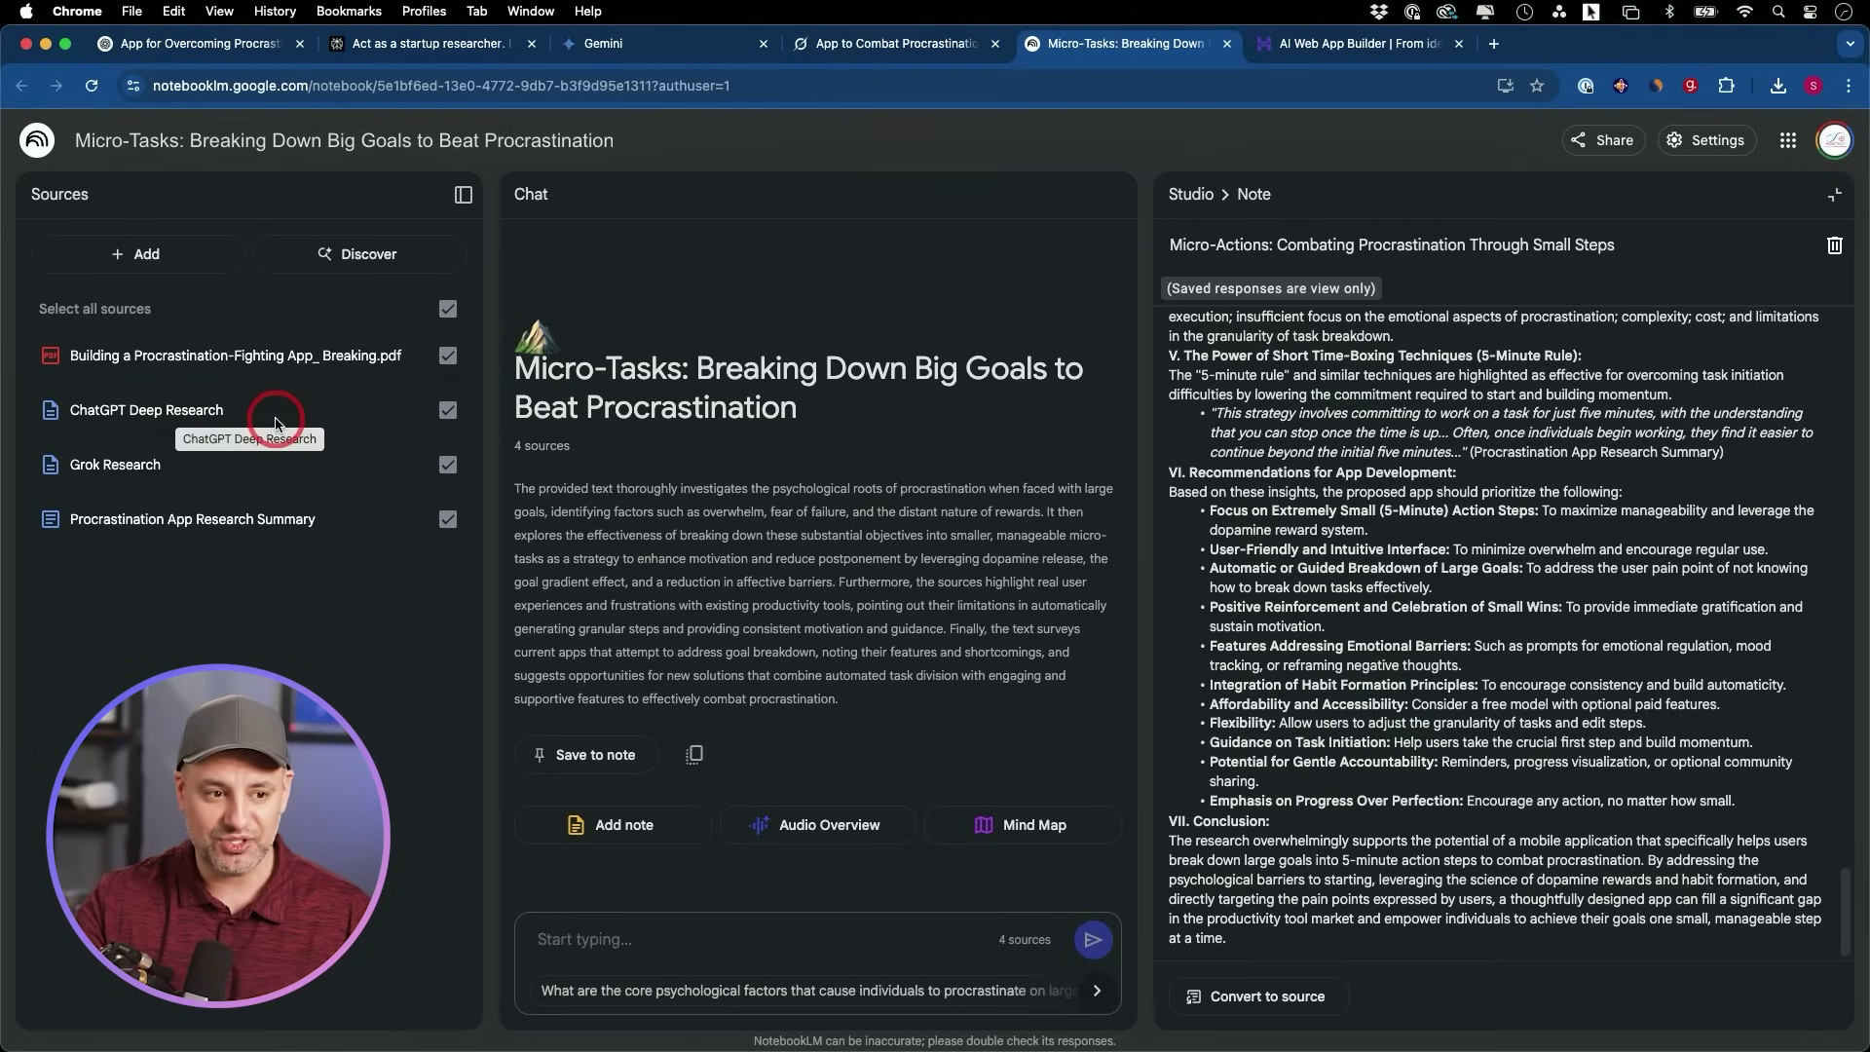
scroll(1315, 375, up, 15)
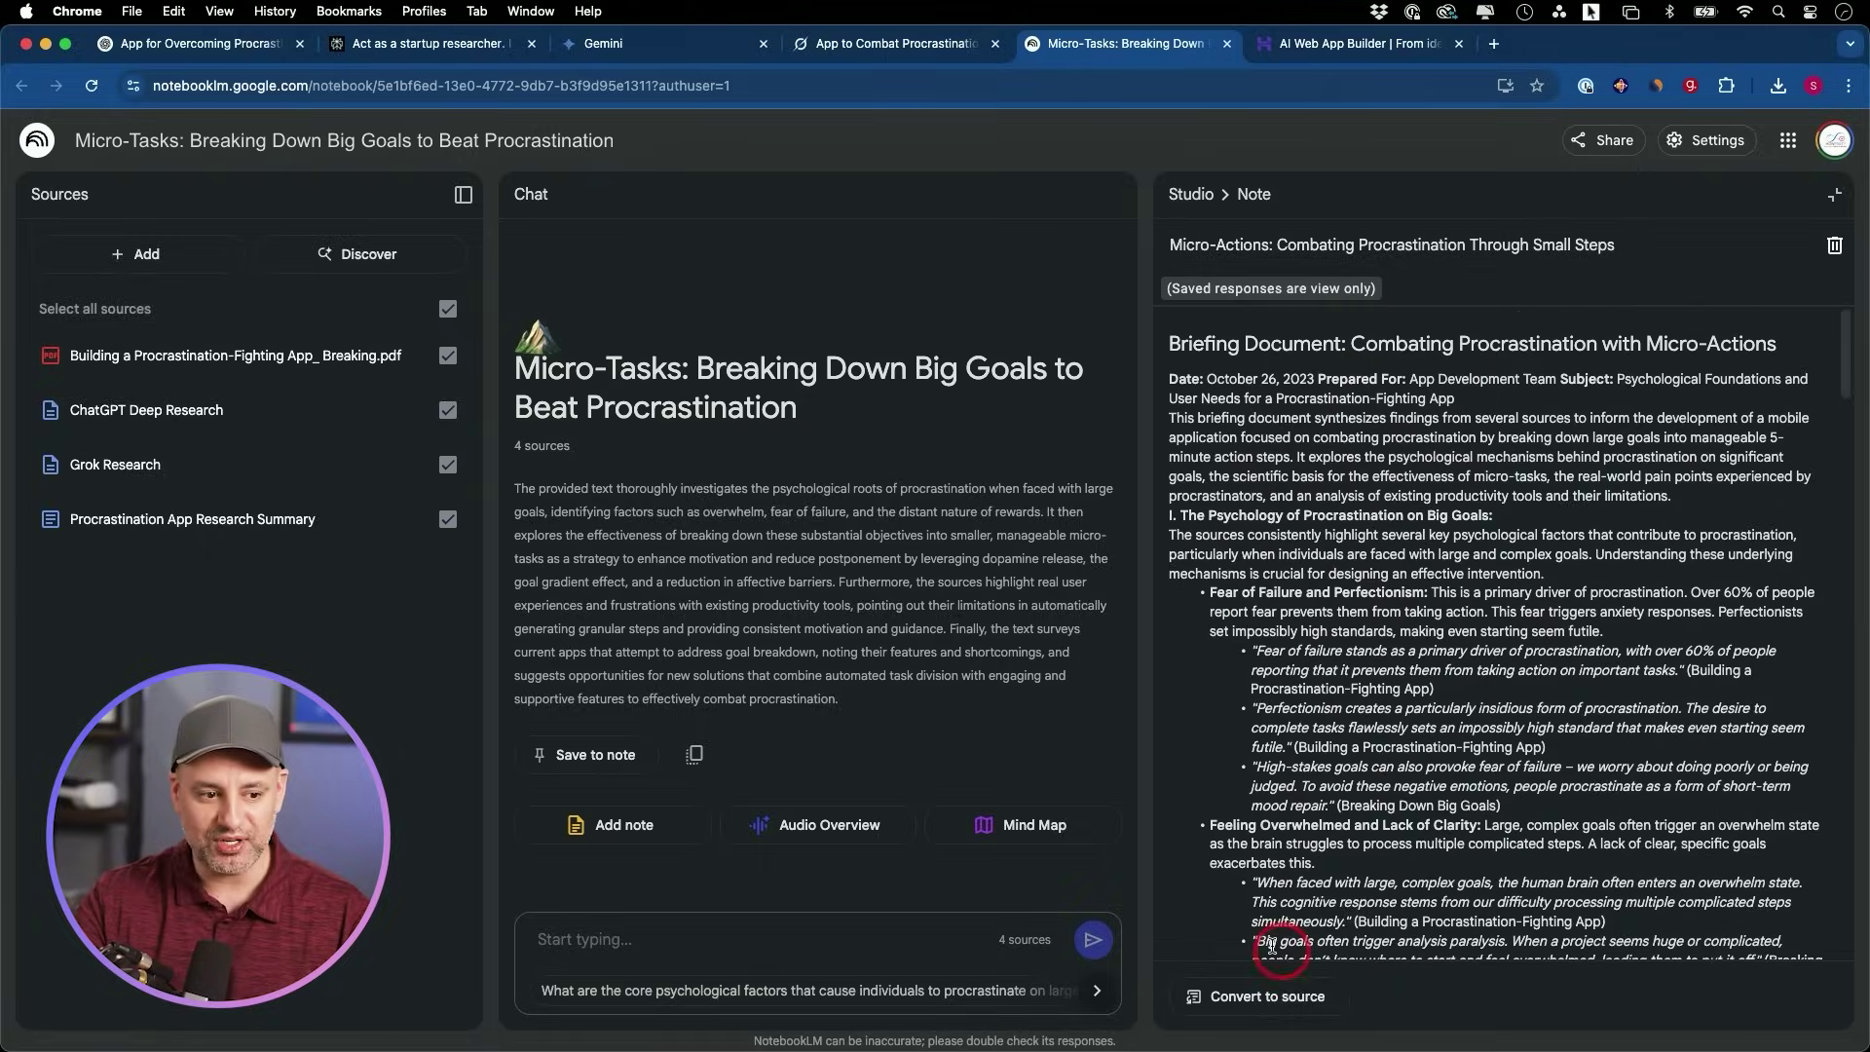
click(1243, 996)
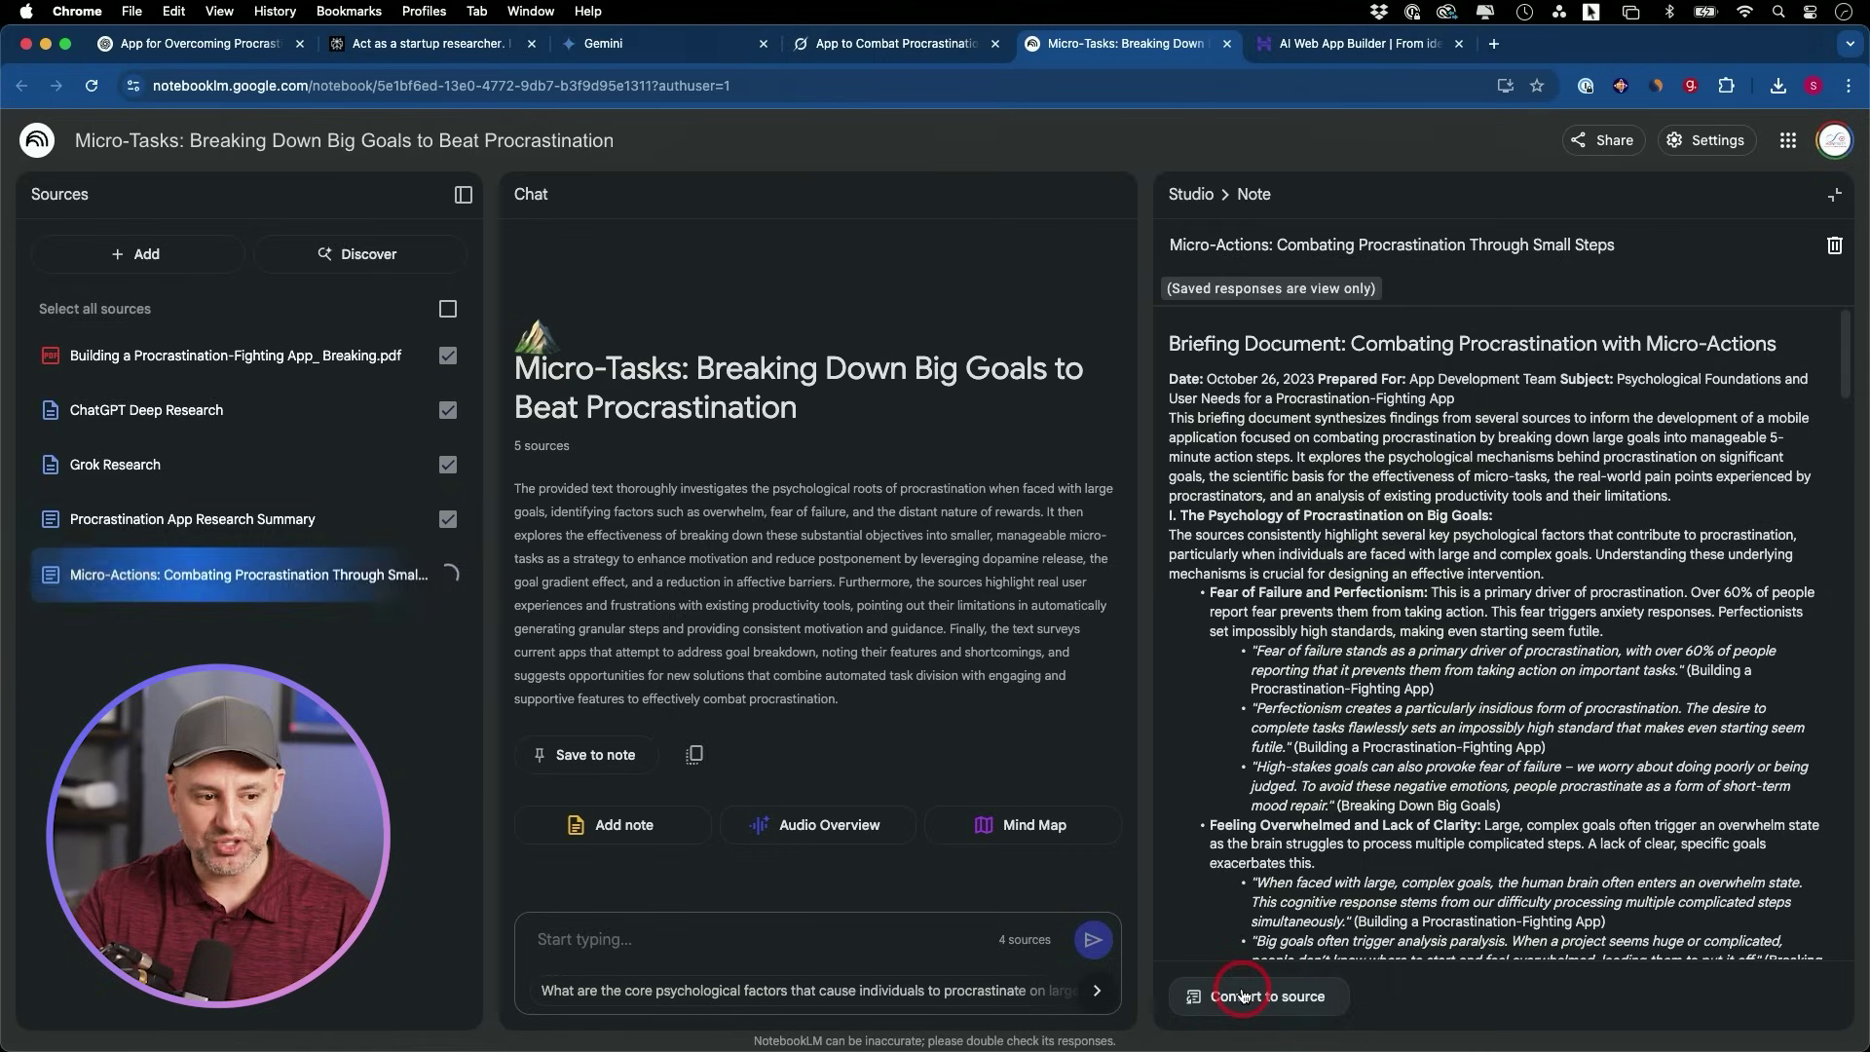
click(188, 520)
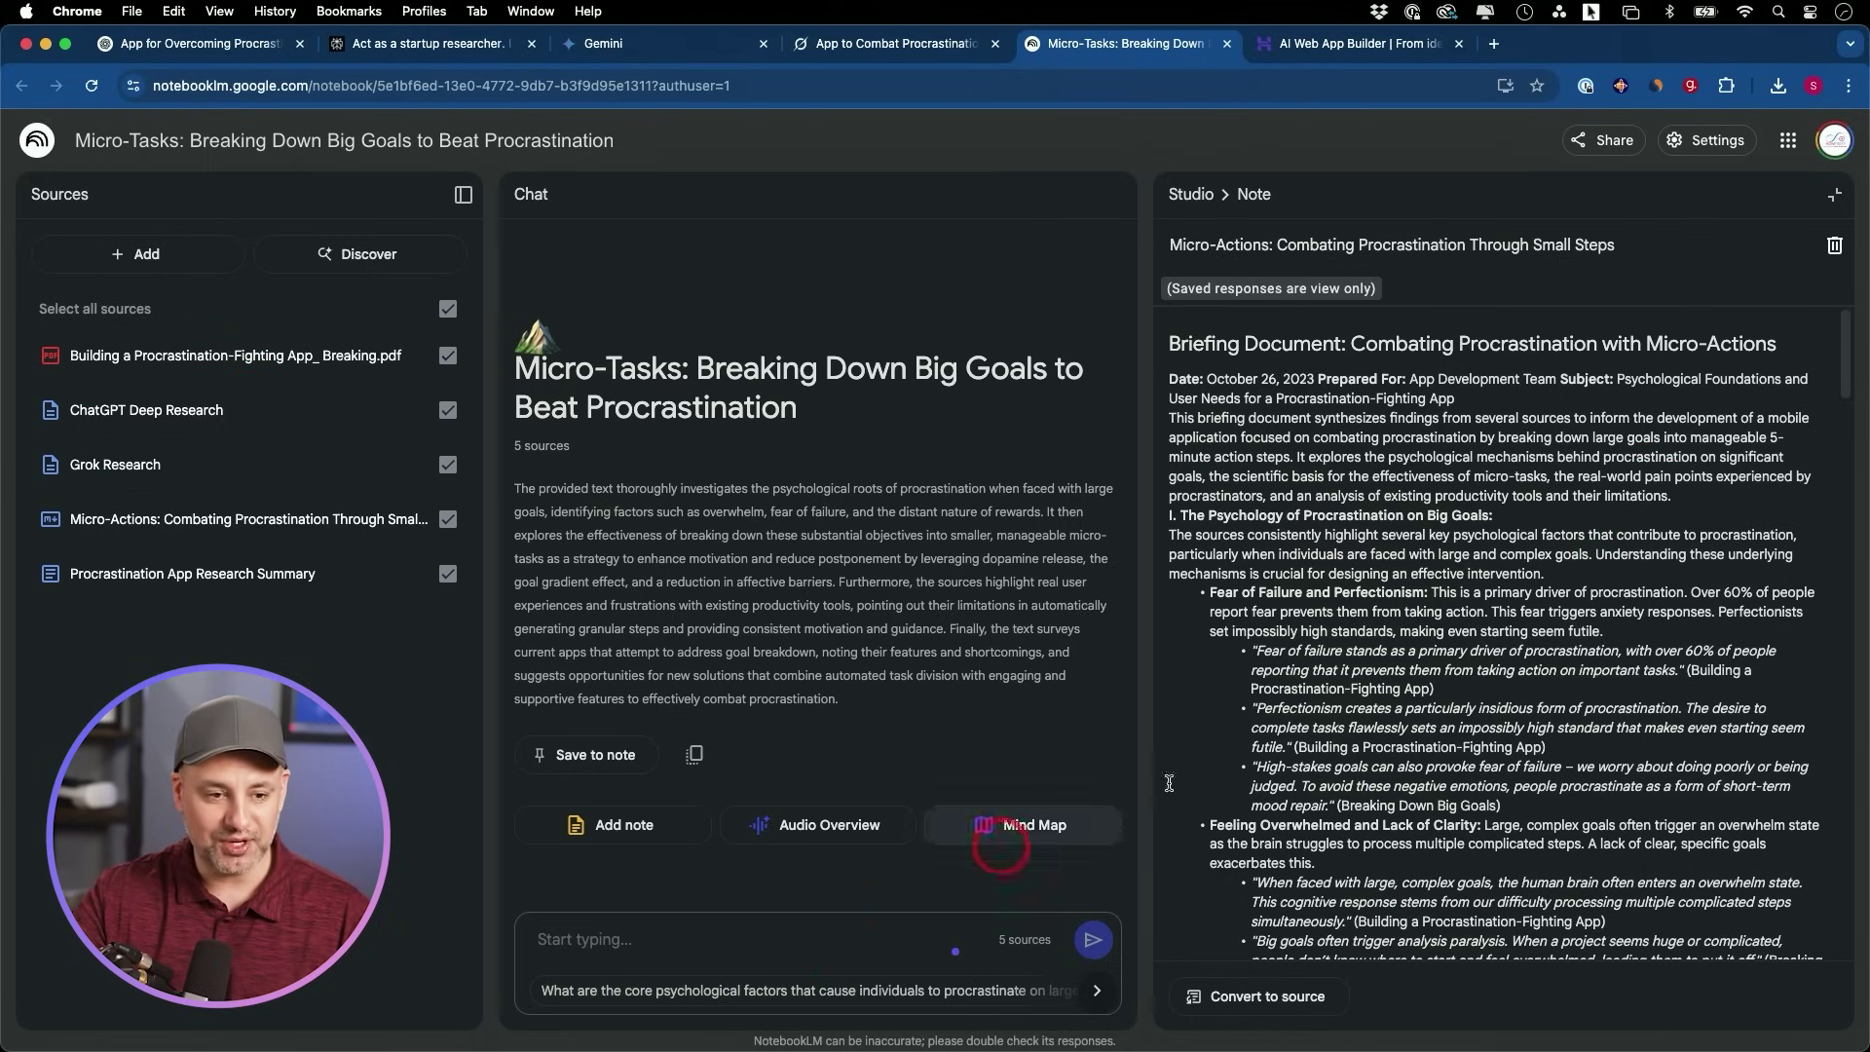
Look through the Discover sources window, then close it without adding any sources.
click(365, 254)
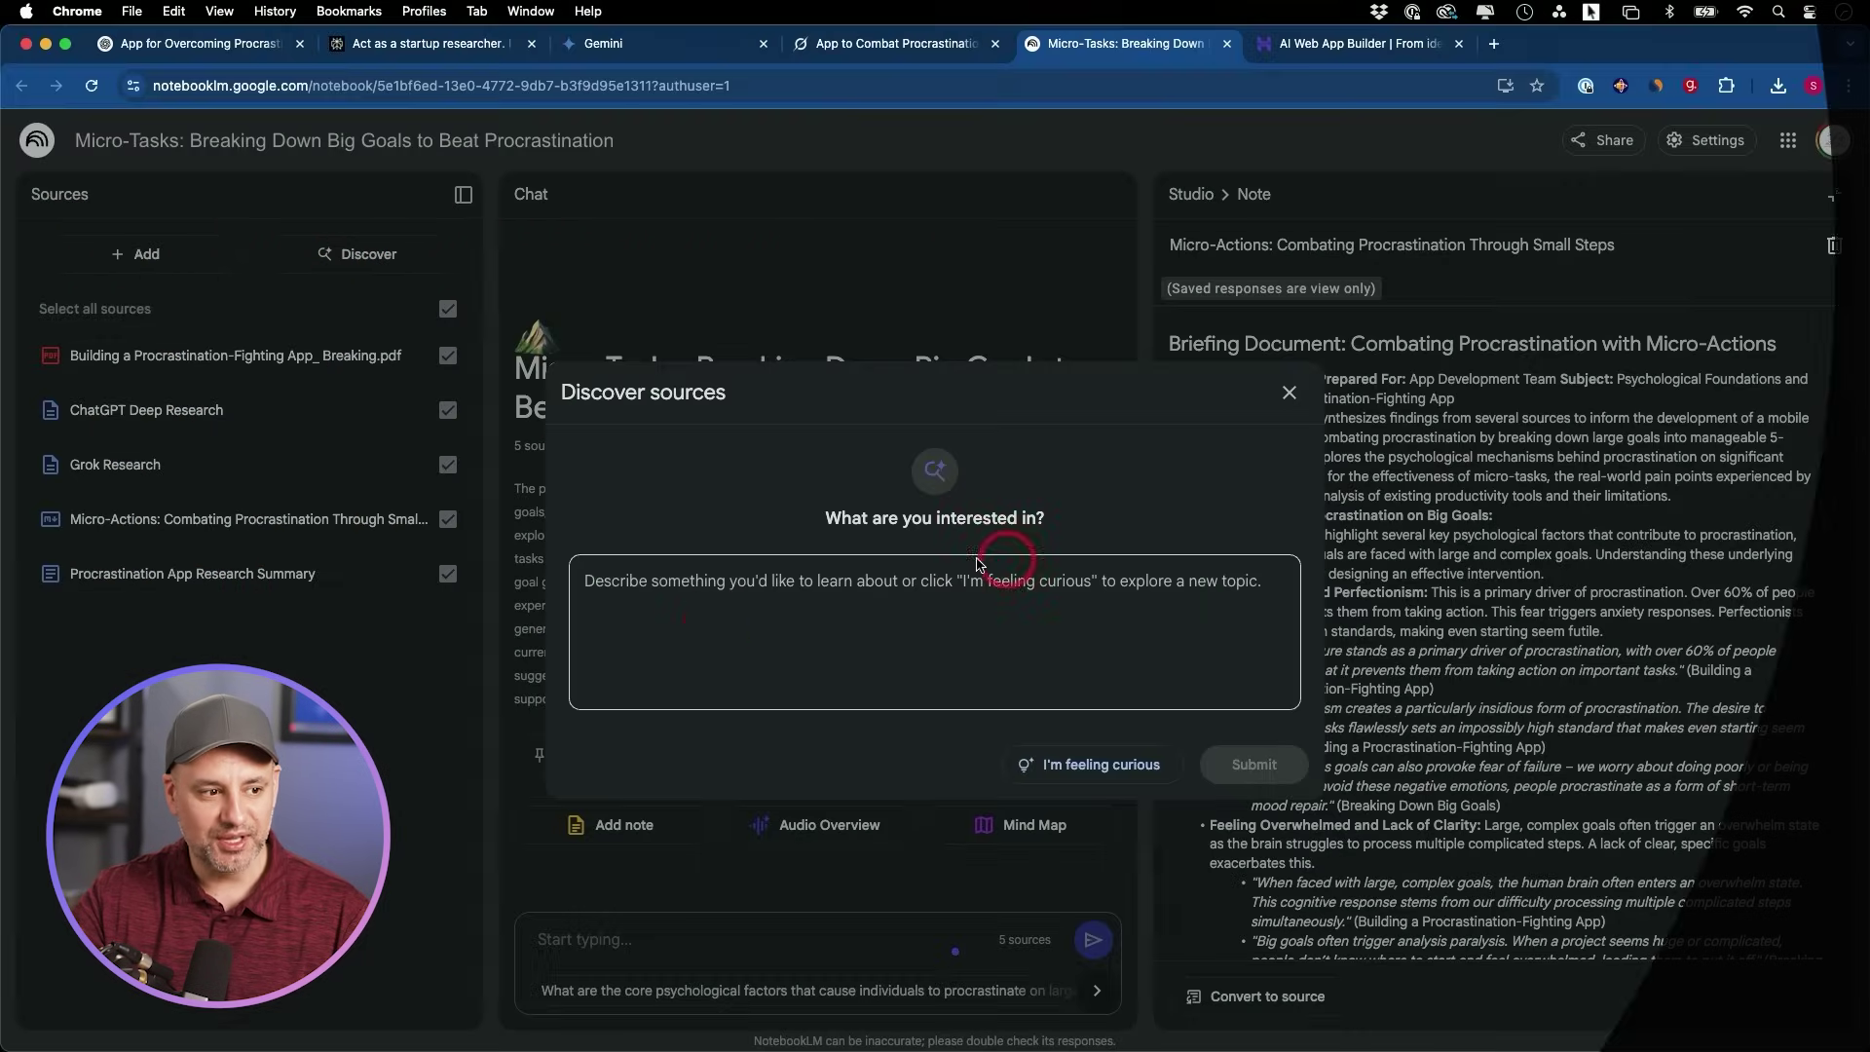
click(716, 626)
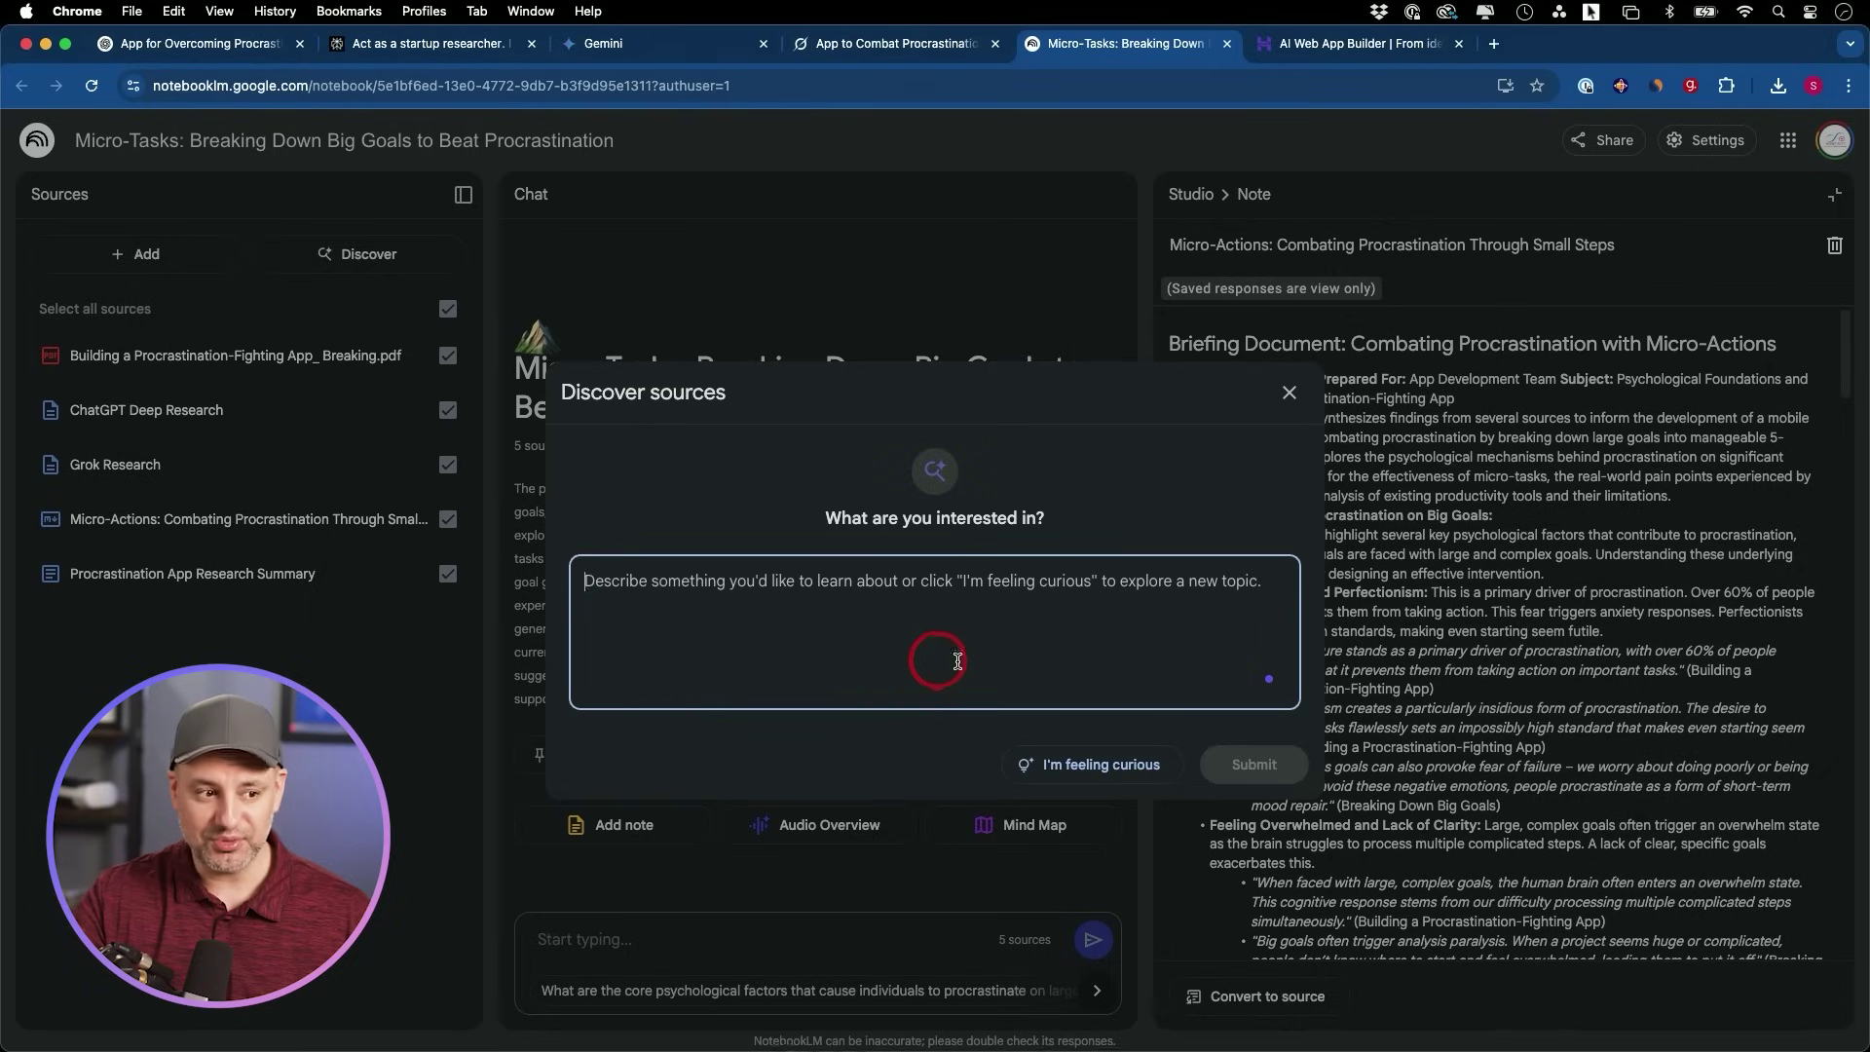
click(1289, 391)
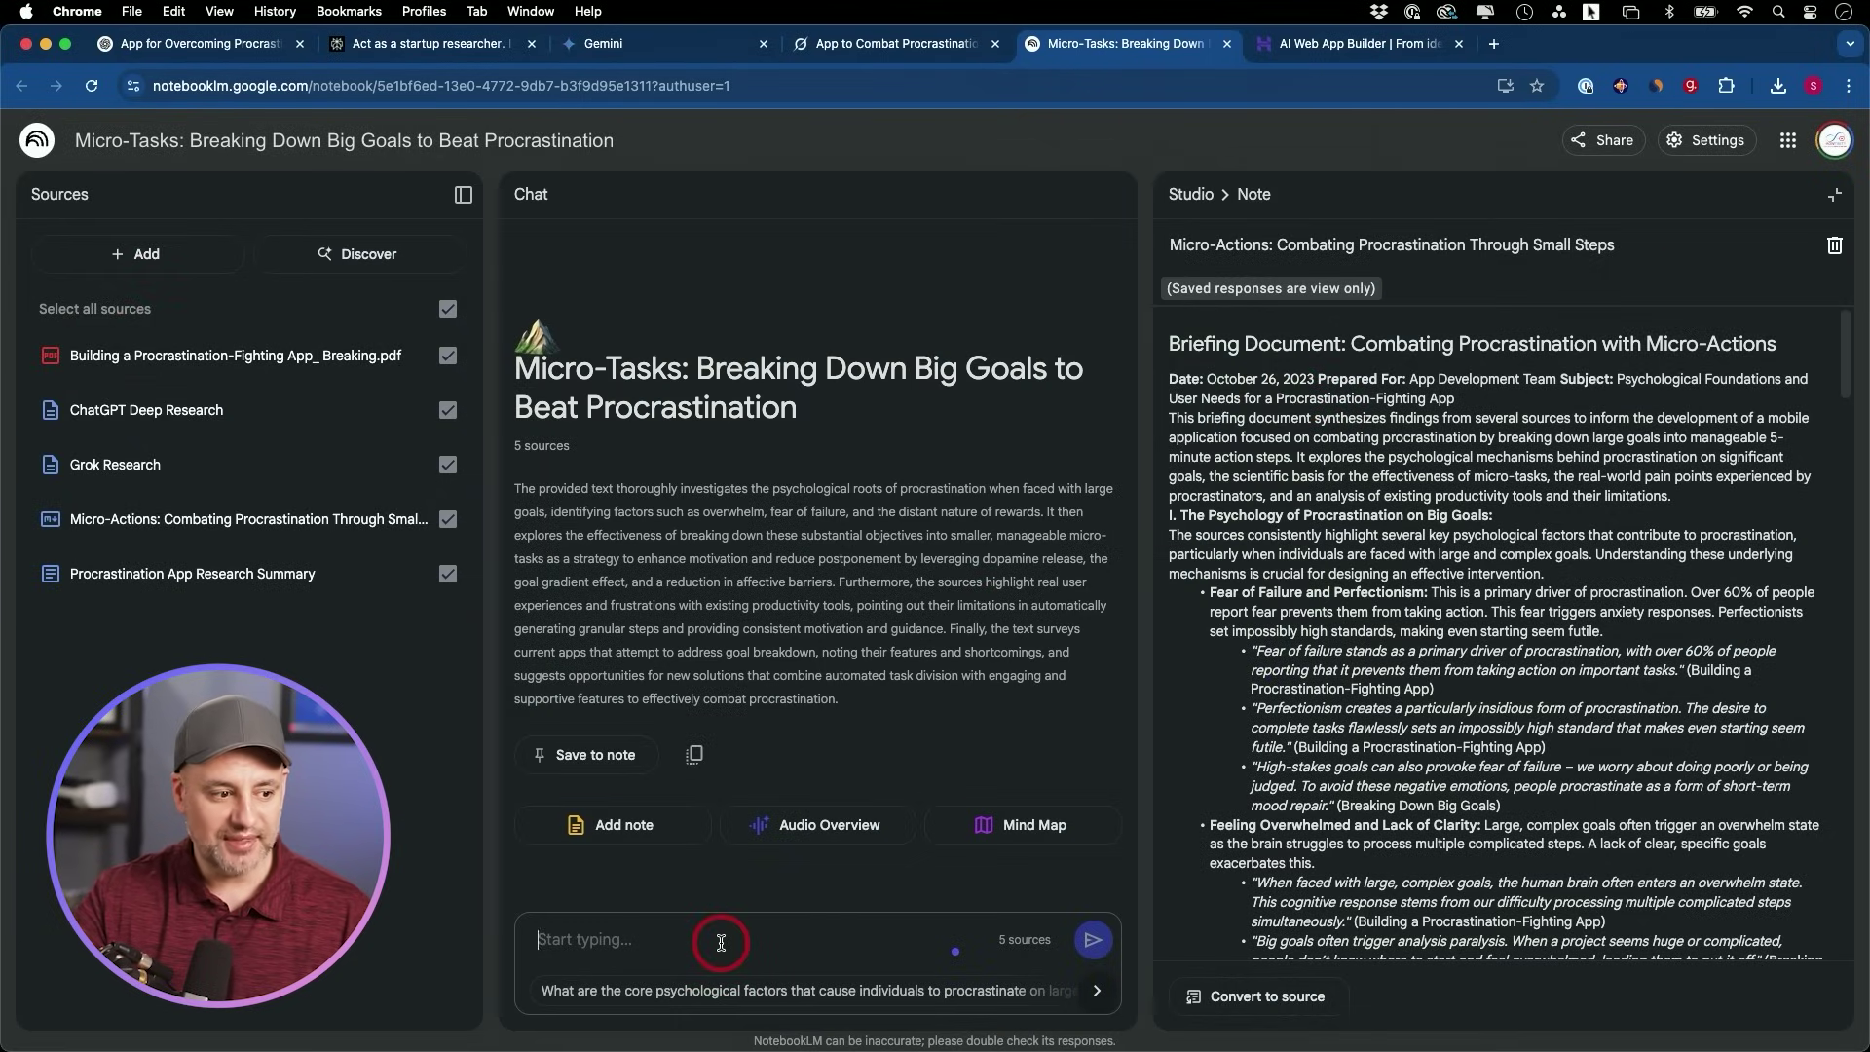
Start a 20-minute Audio Overview and read the chat's drafted app-builder prompt.
click(655, 937)
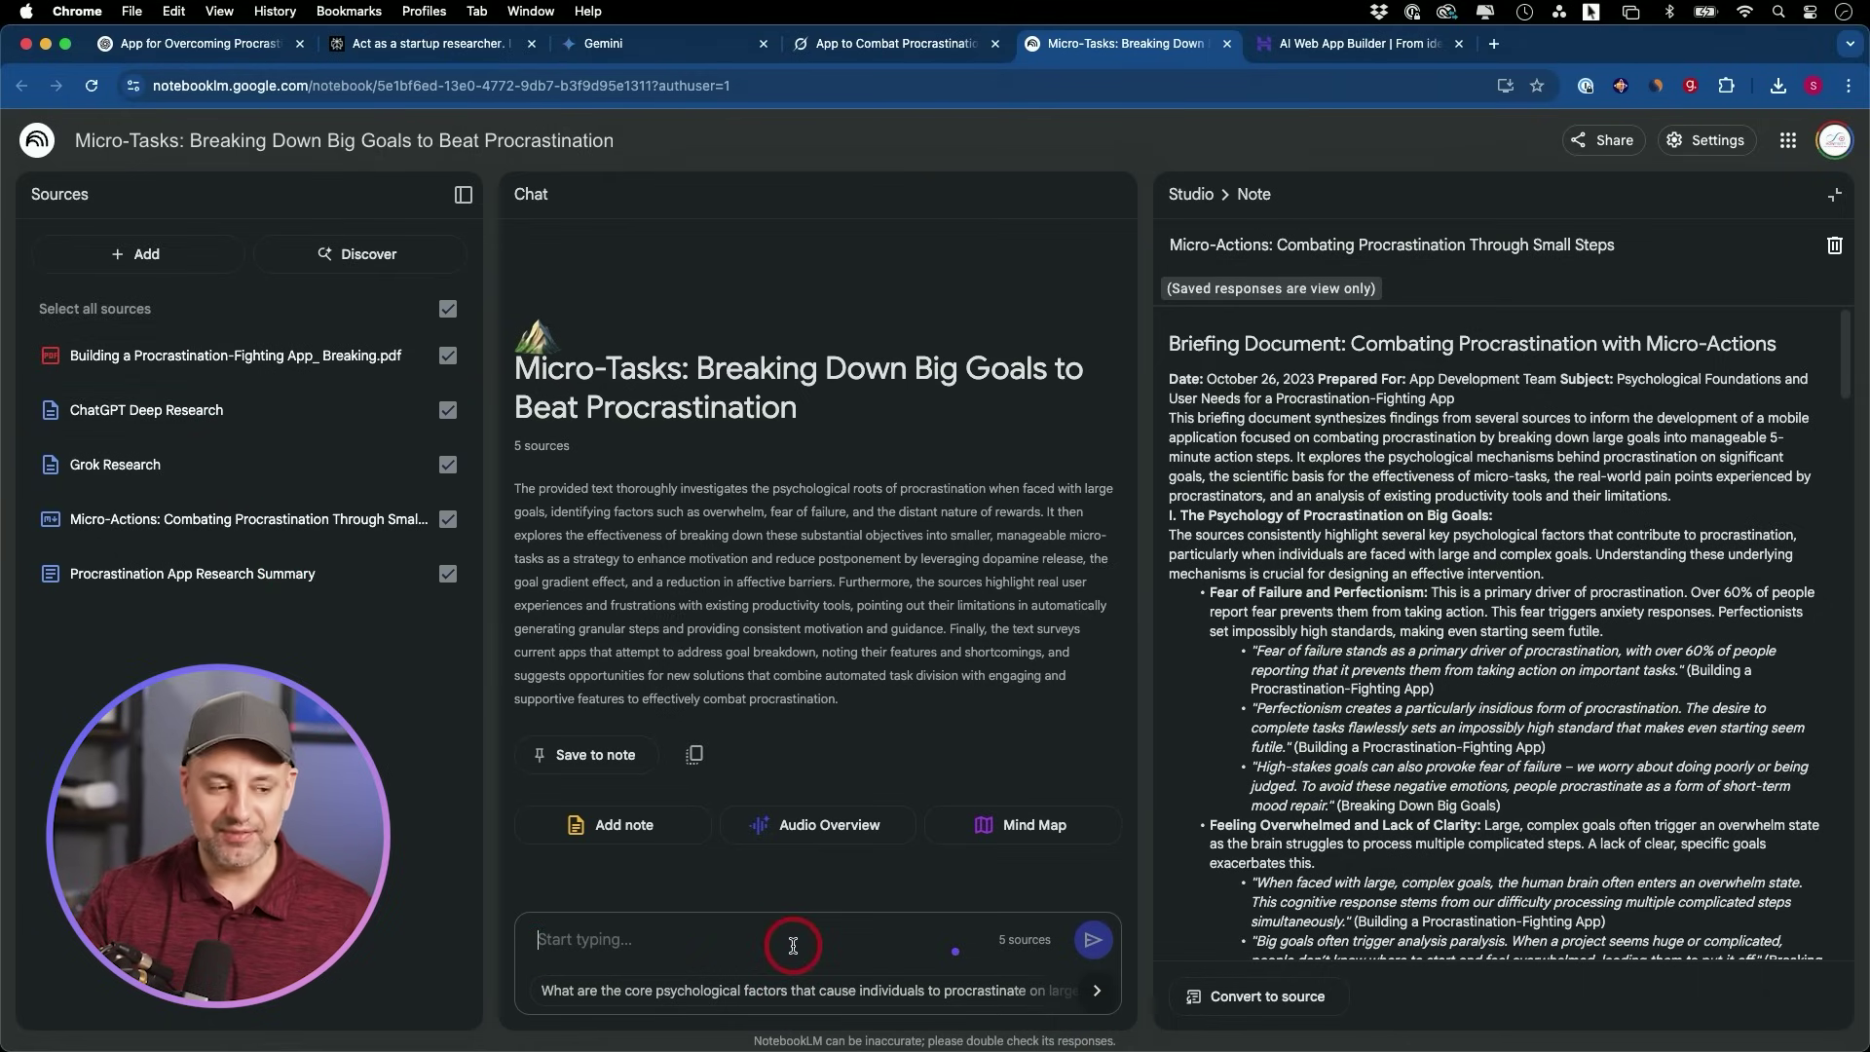
click(829, 827)
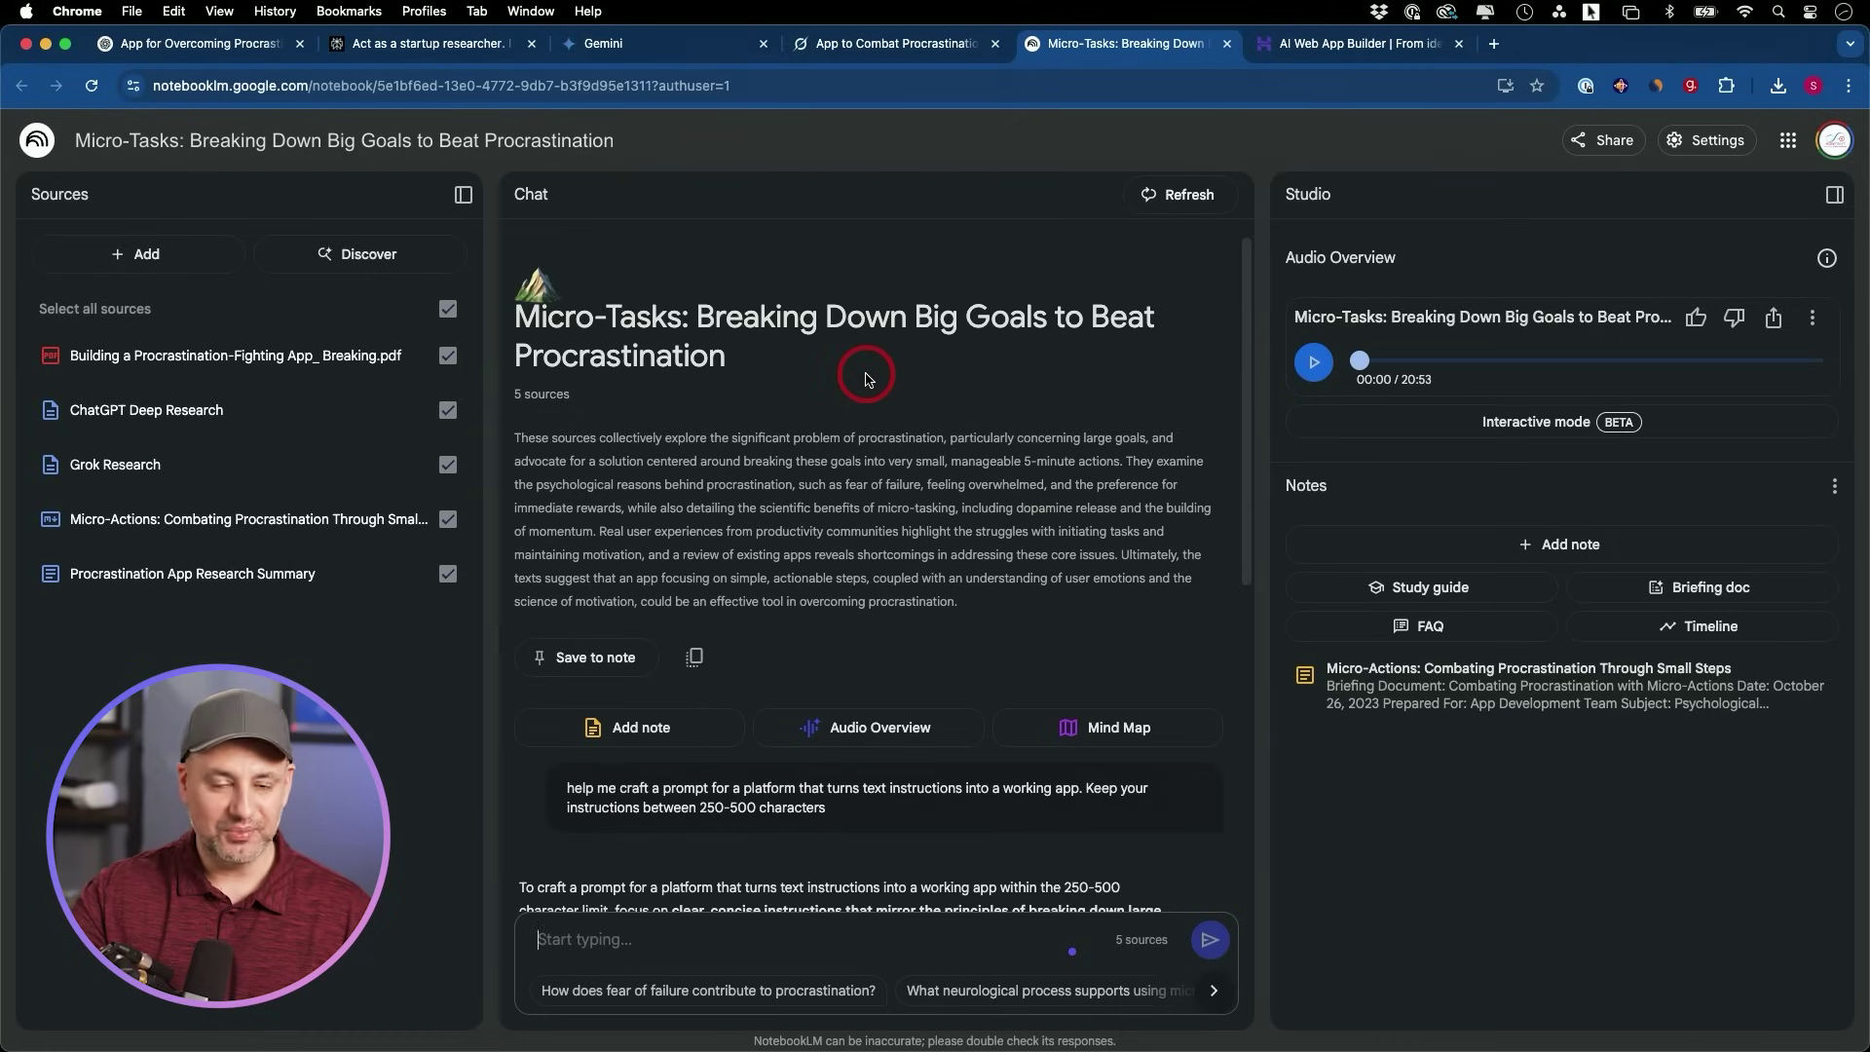
scroll(916, 425, down, 1)
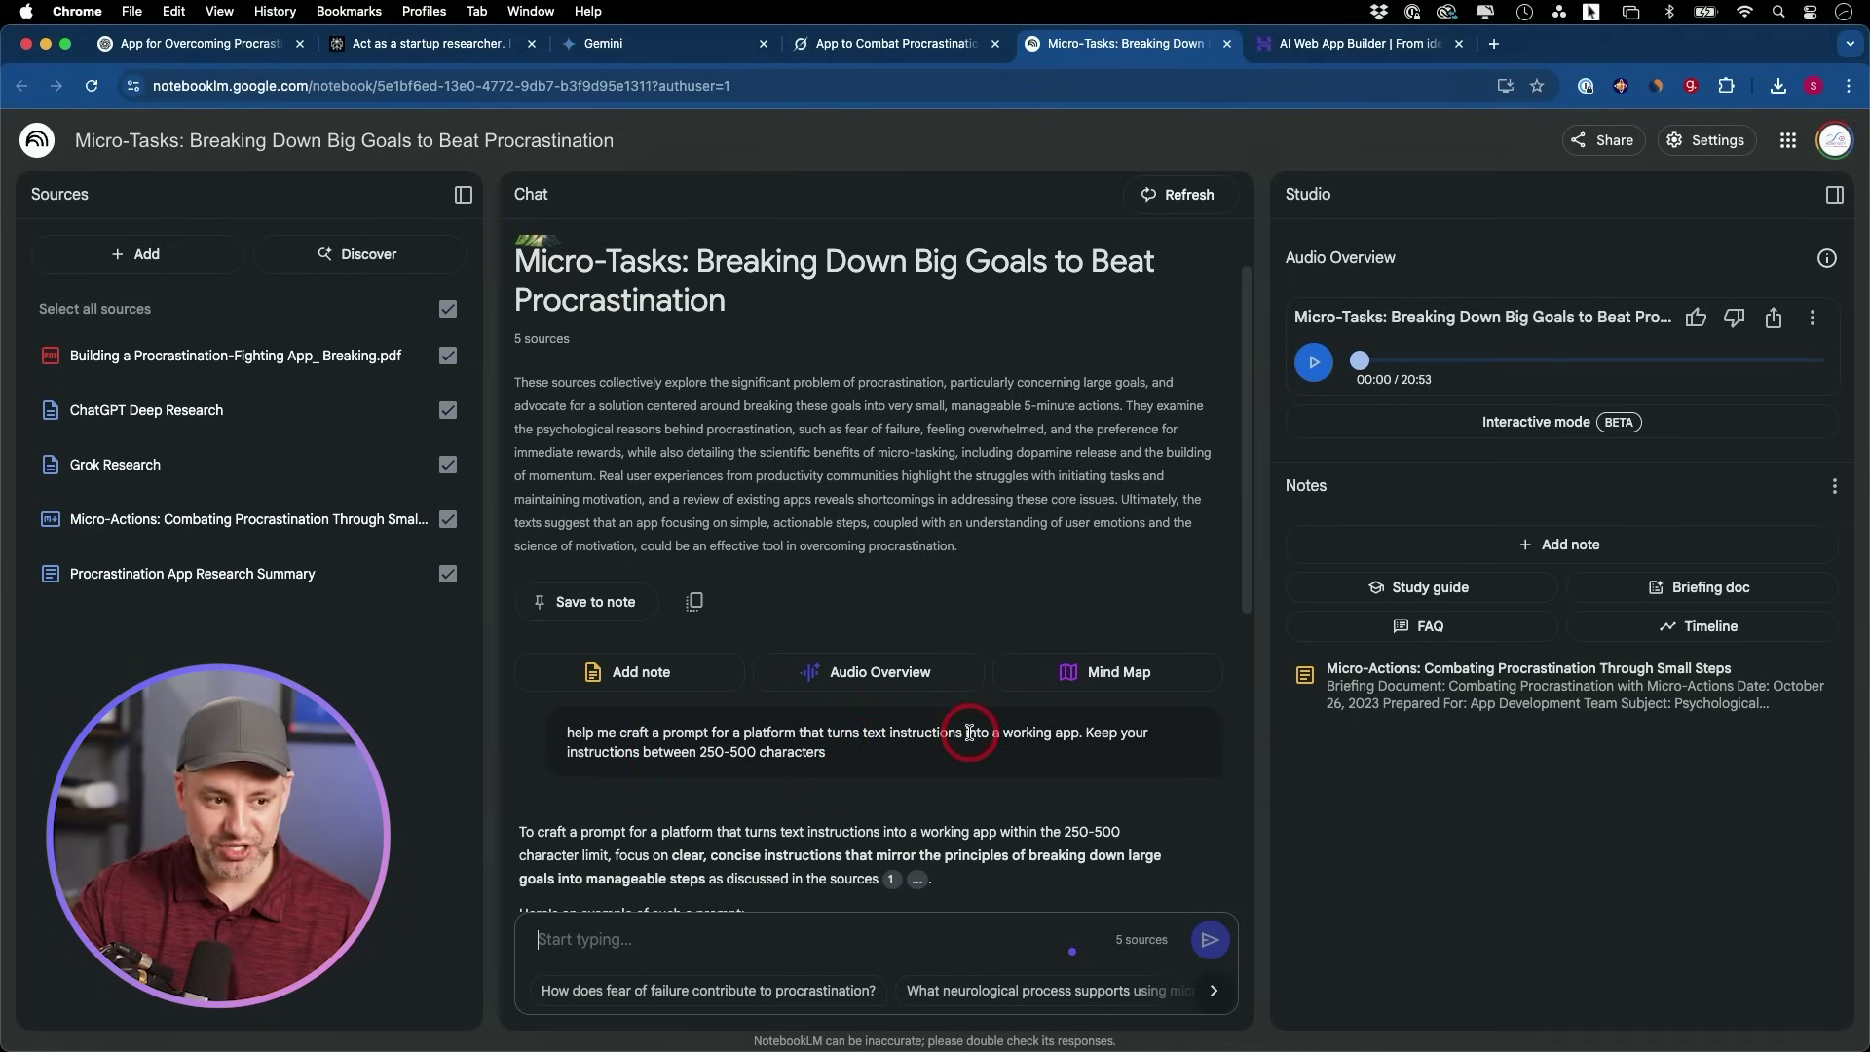
scroll(969, 732, down, 5)
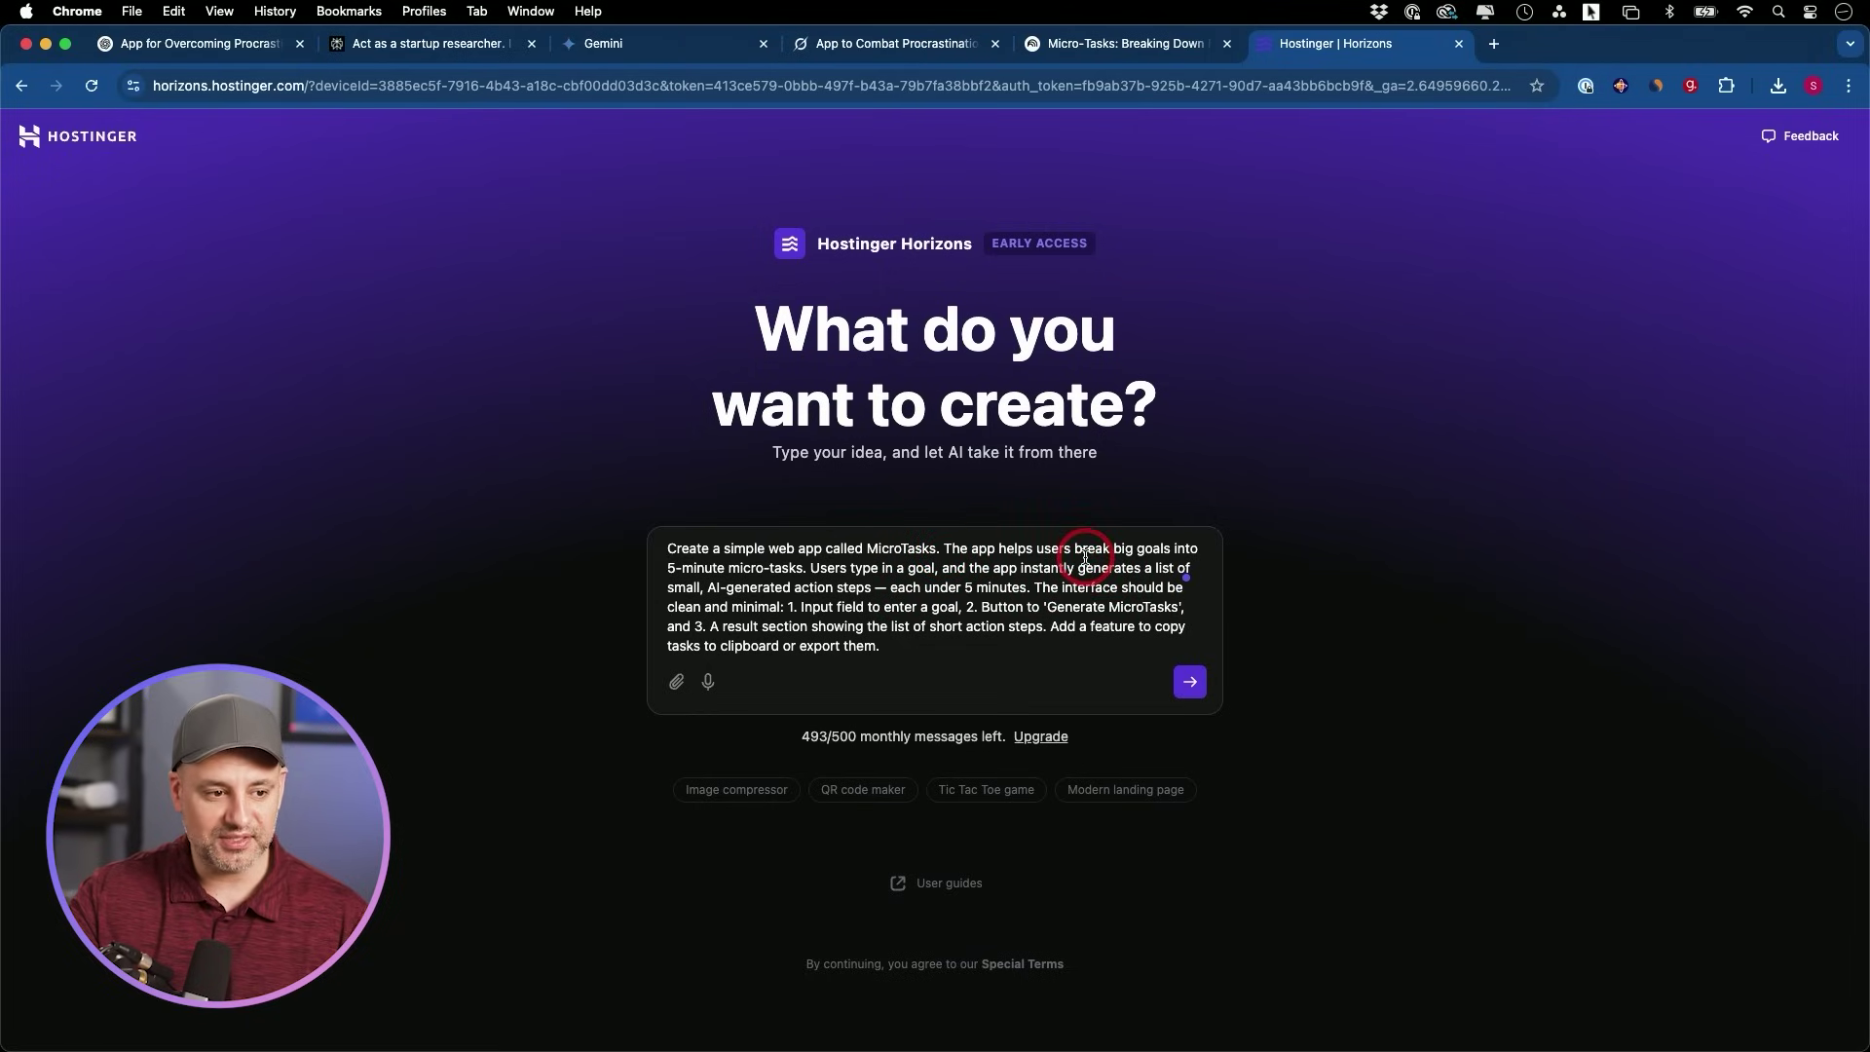
Send the pasted MicroTasks prompt so Hostinger Horizons begins building the app.
click(1190, 686)
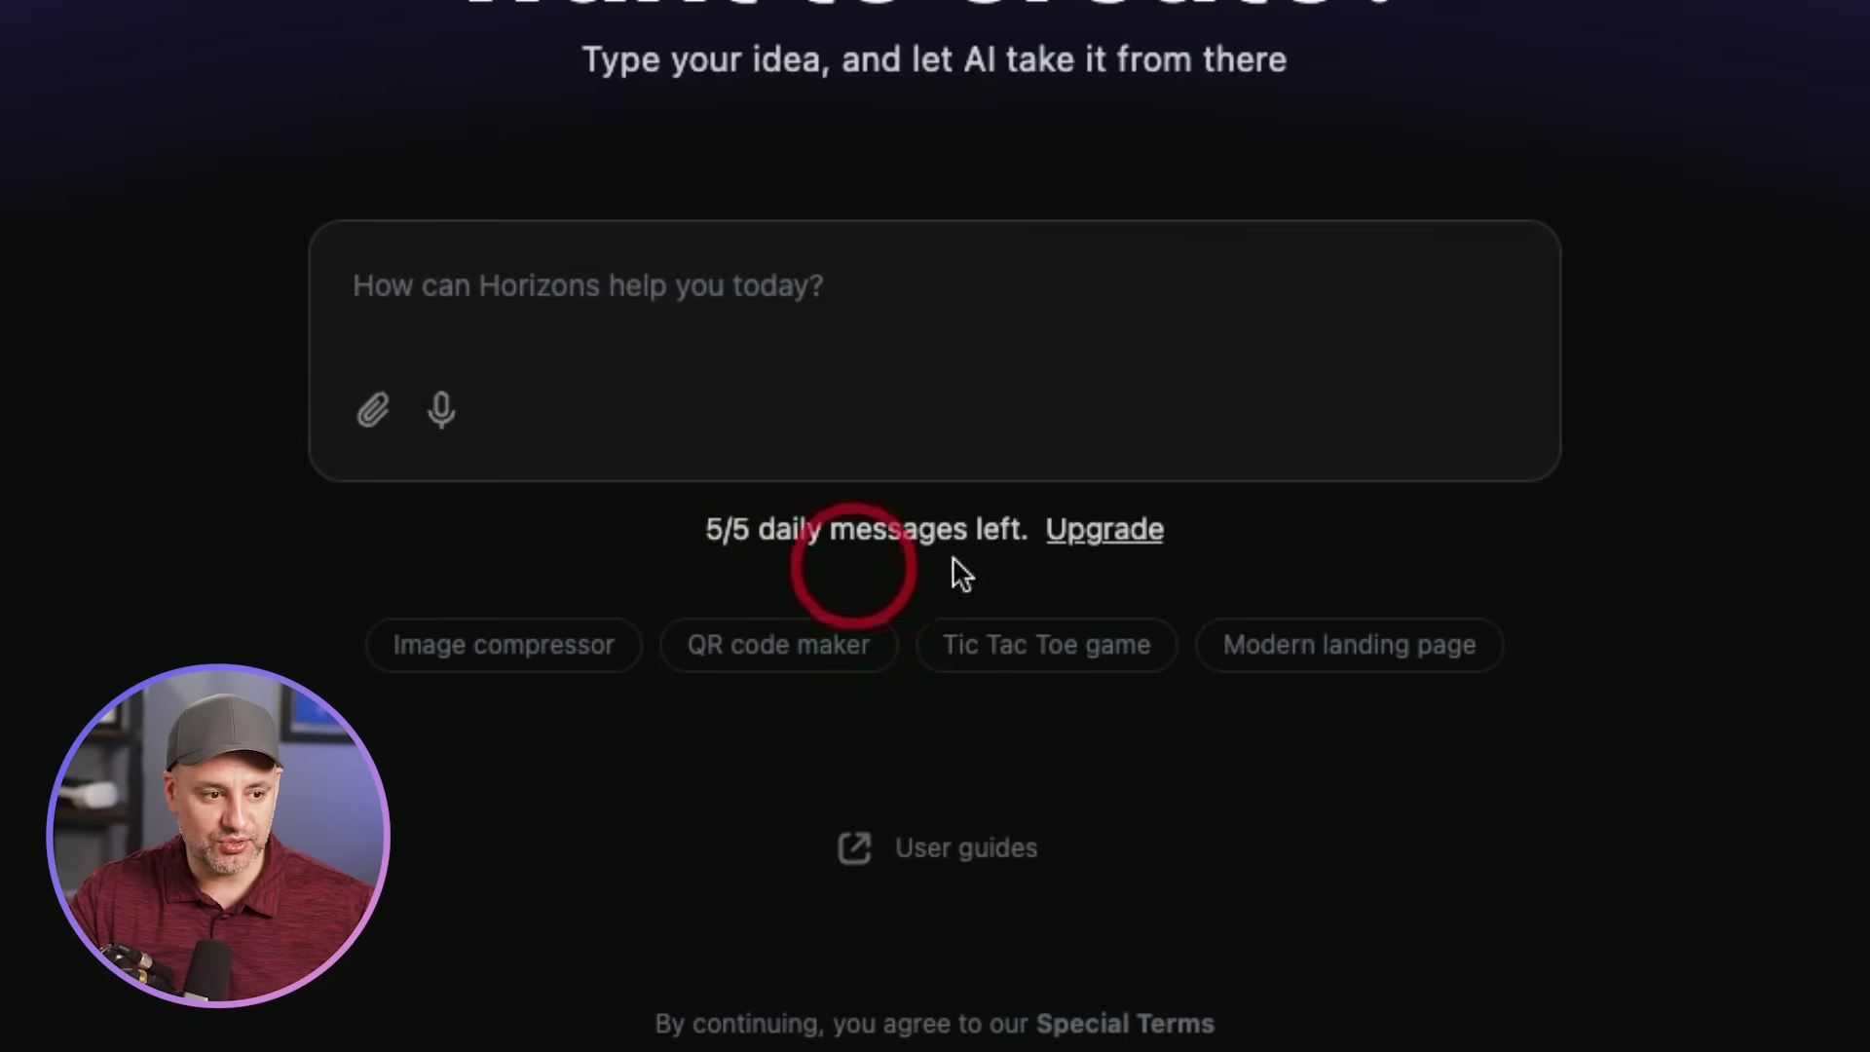
Choose the Starter plan and apply coupon SKILLLEAP, dropping it to US$17.99 a month.
click(1096, 546)
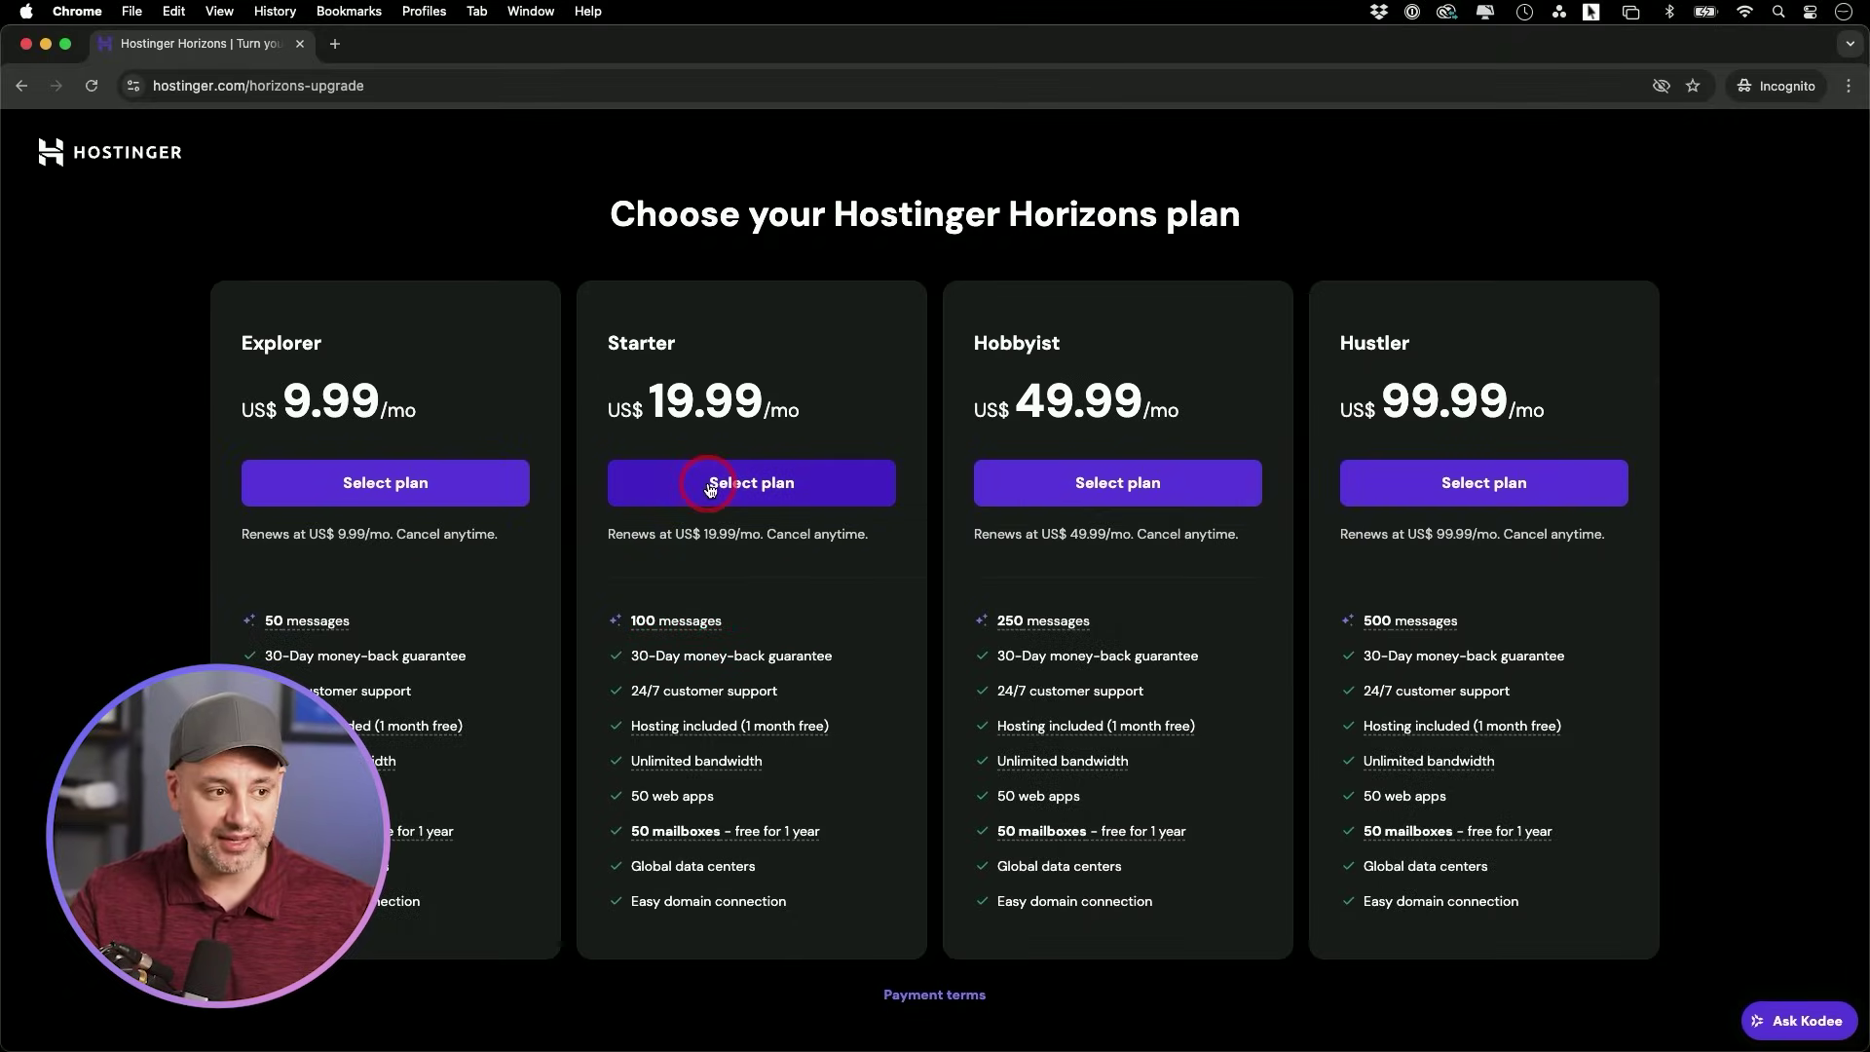
click(708, 487)
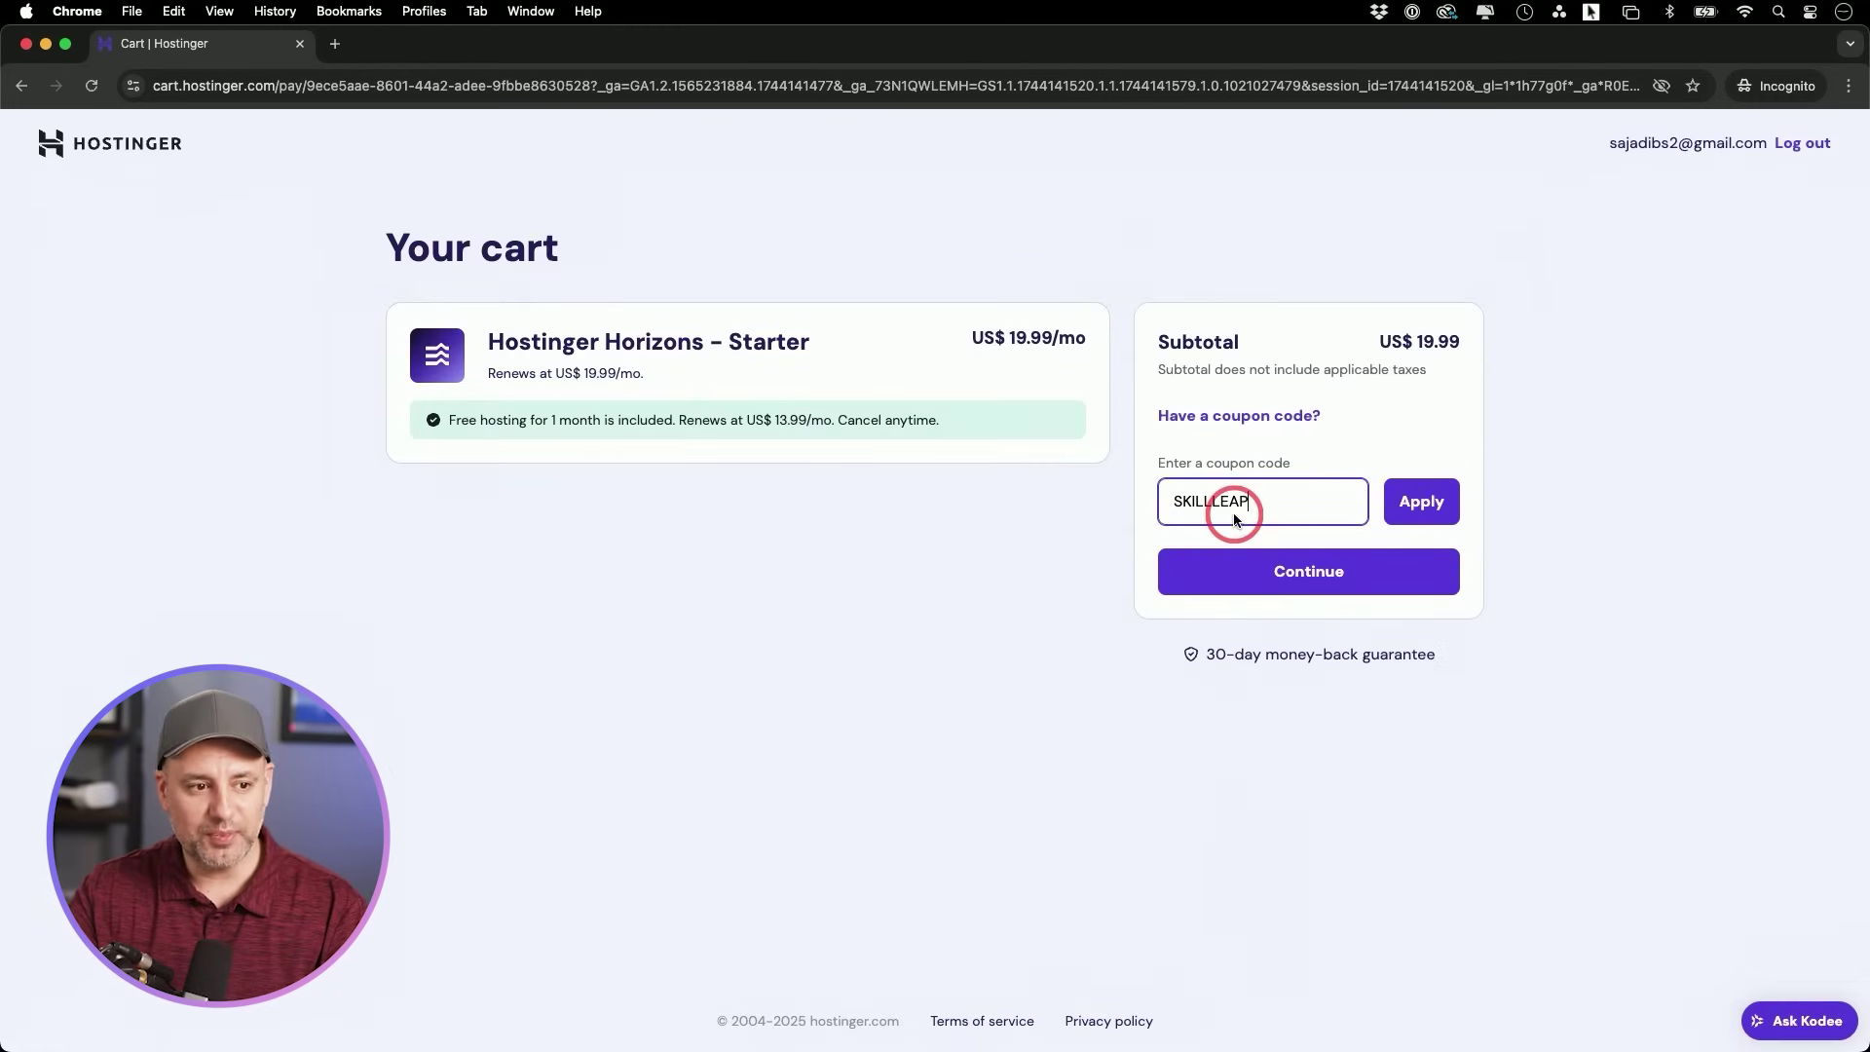
click(1441, 507)
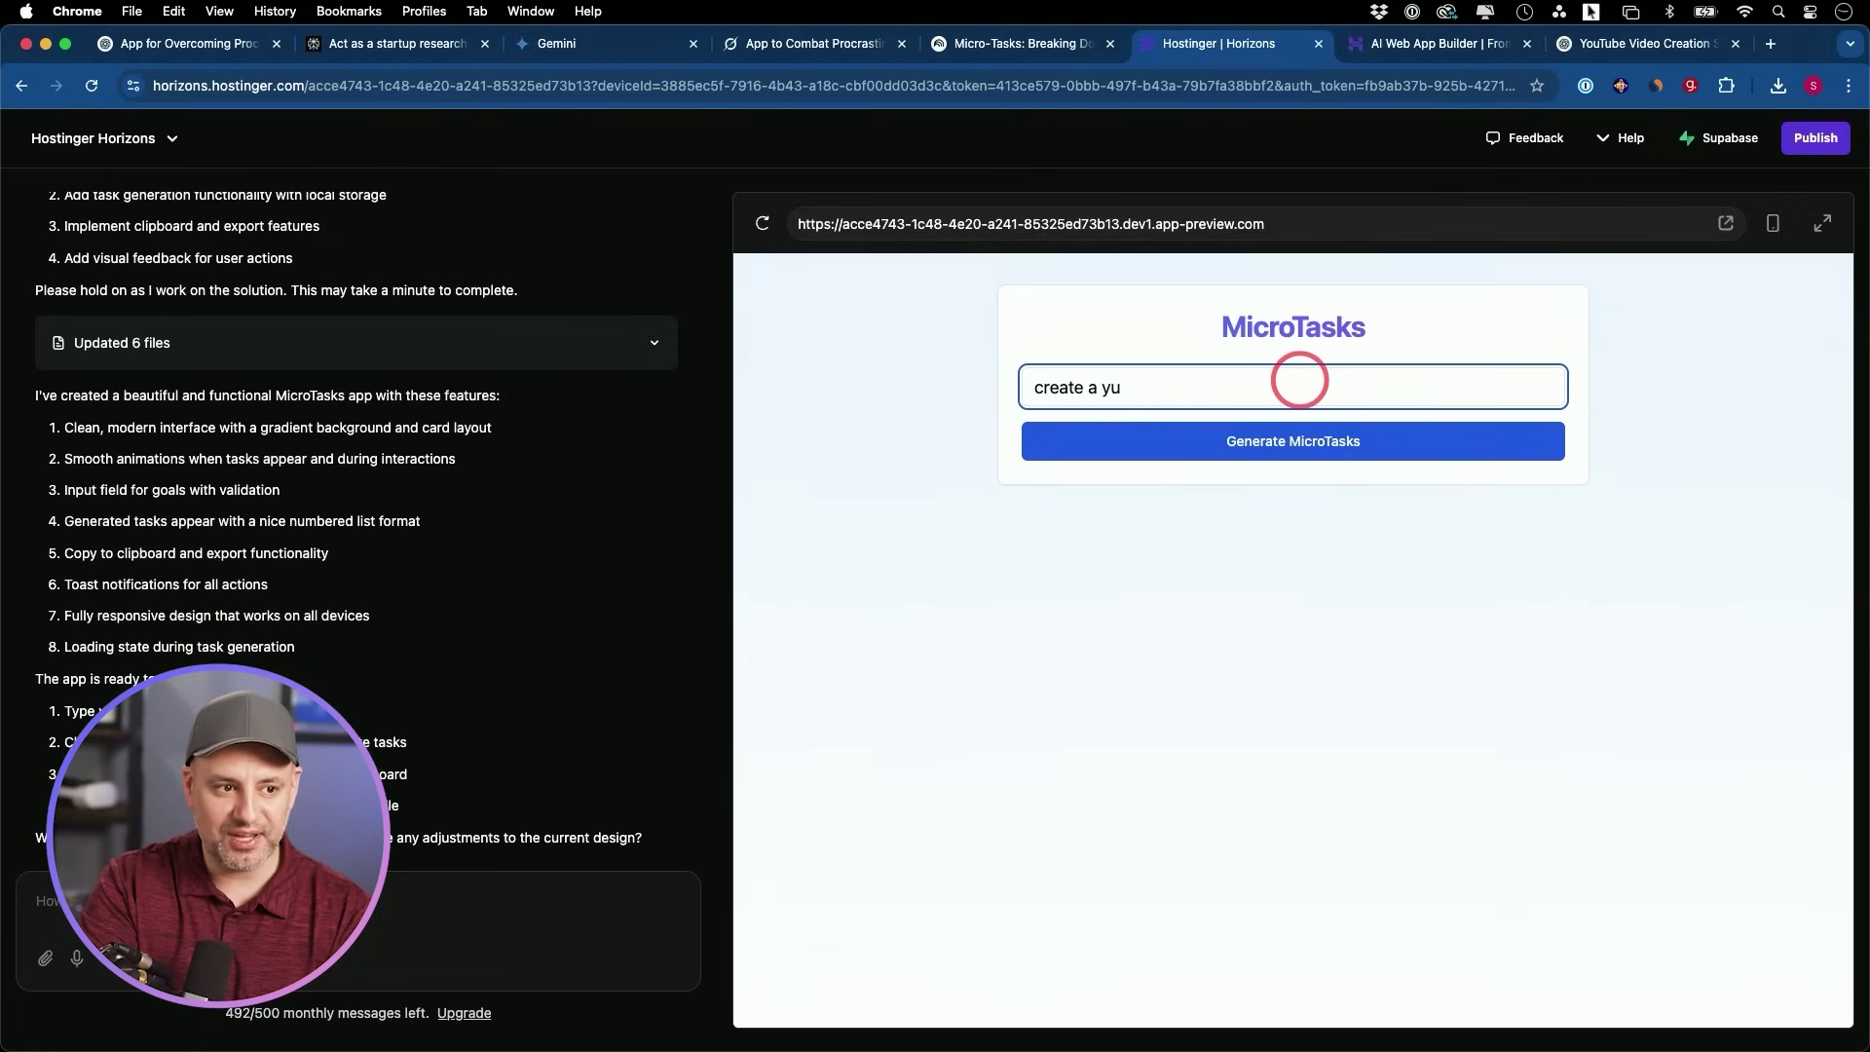
Turn 'create a youtube video' into five micro-tasks, export micro-tasks.txt, and paste the checkbox/timer request.
text(eo)
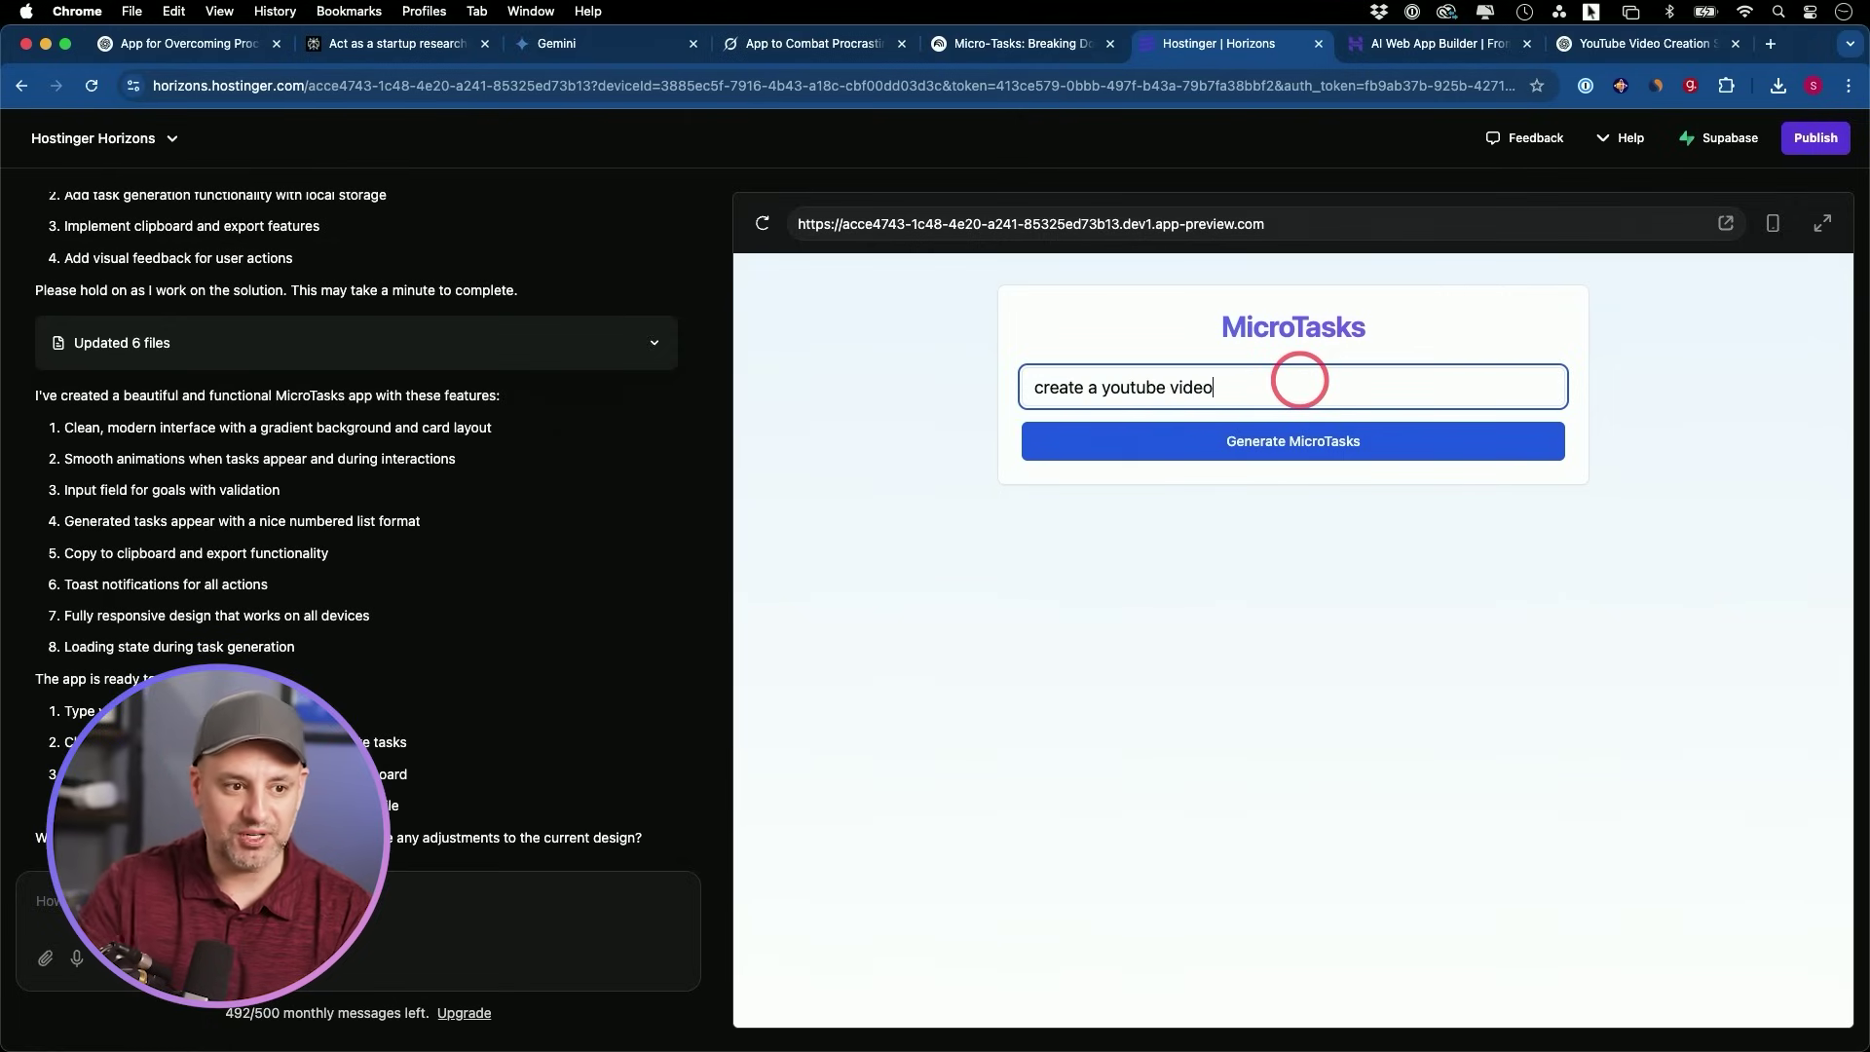
click(1318, 443)
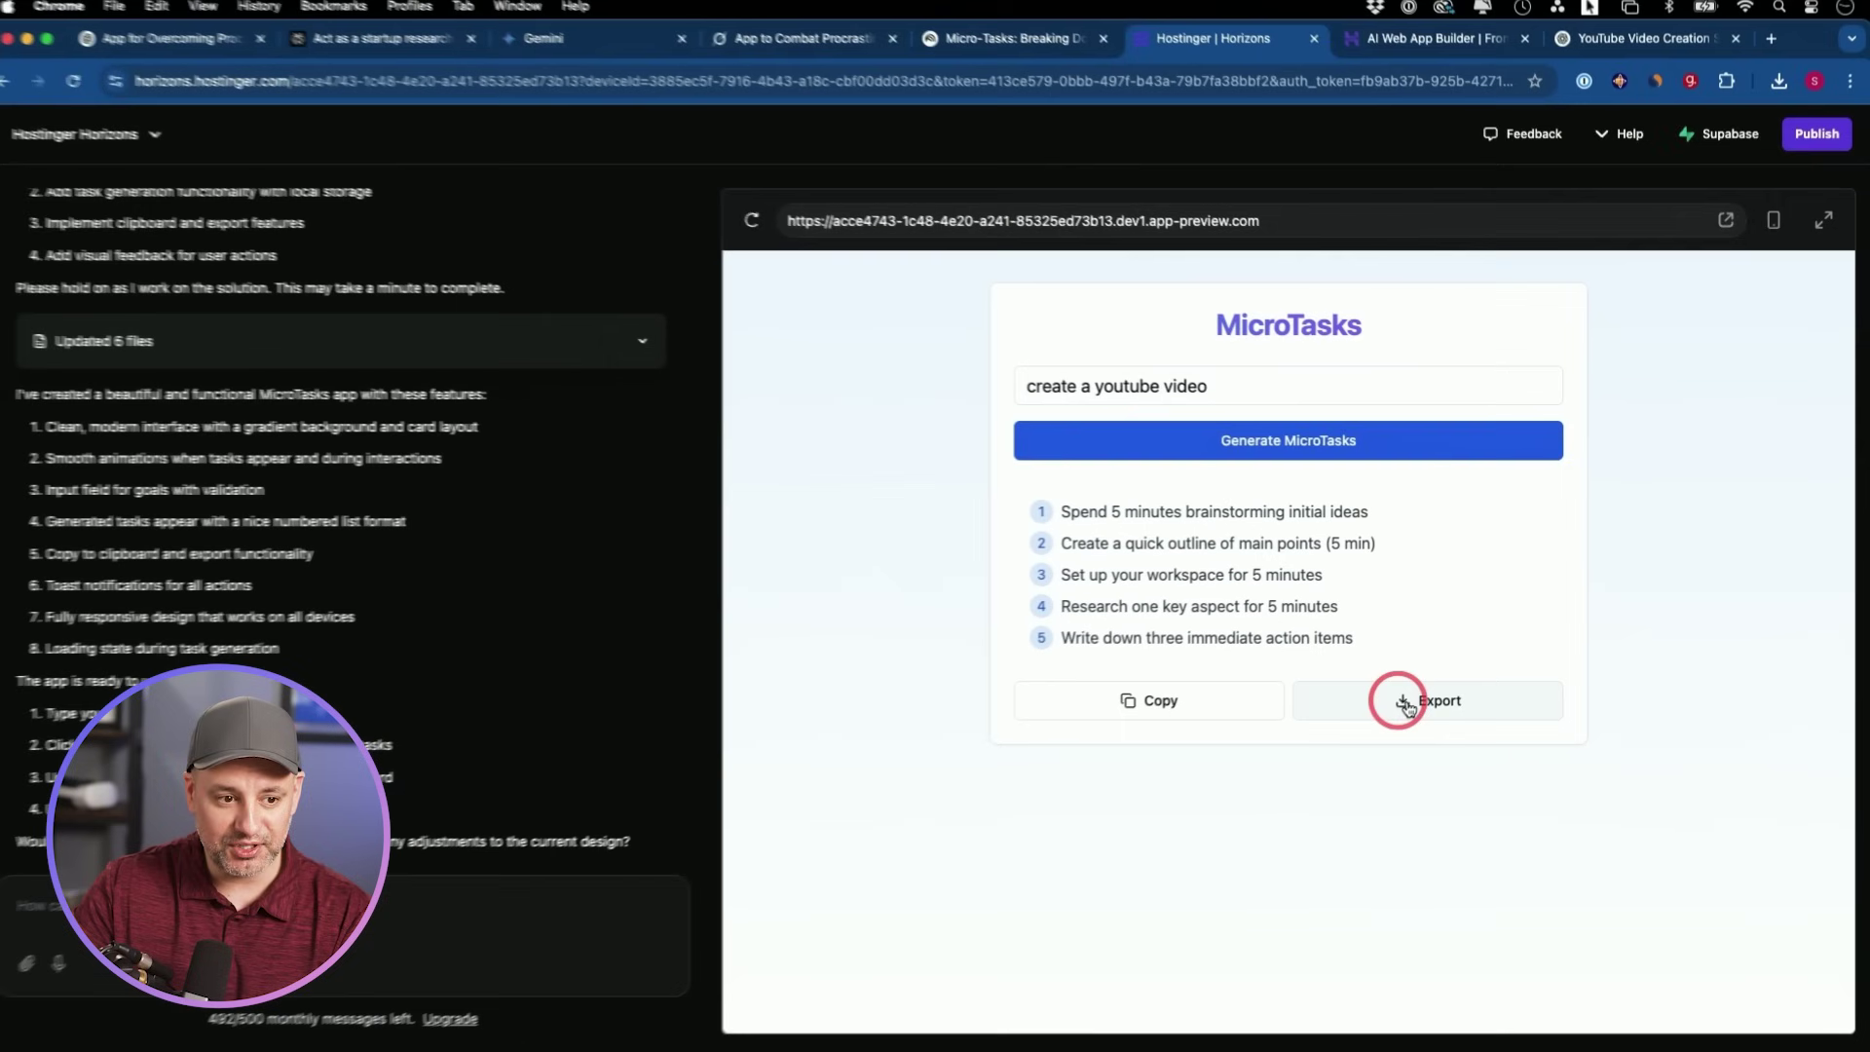
click(1191, 870)
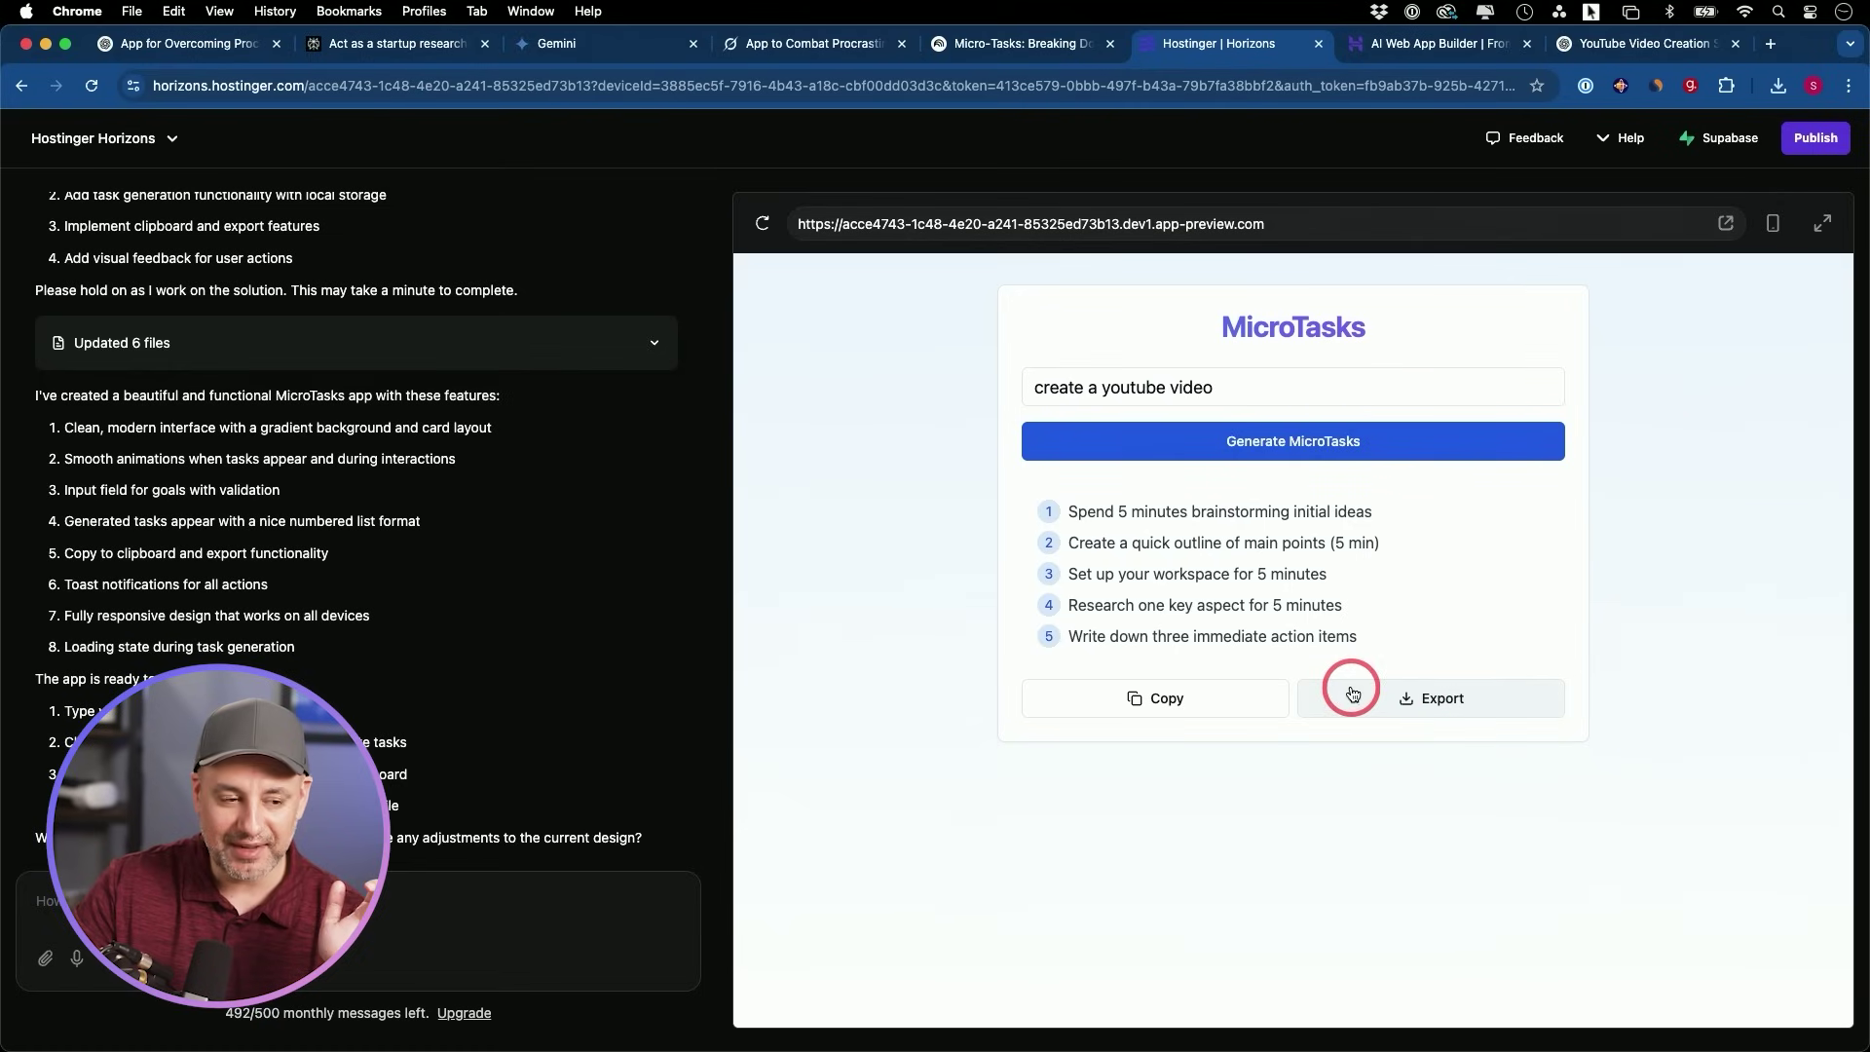
click(261, 902)
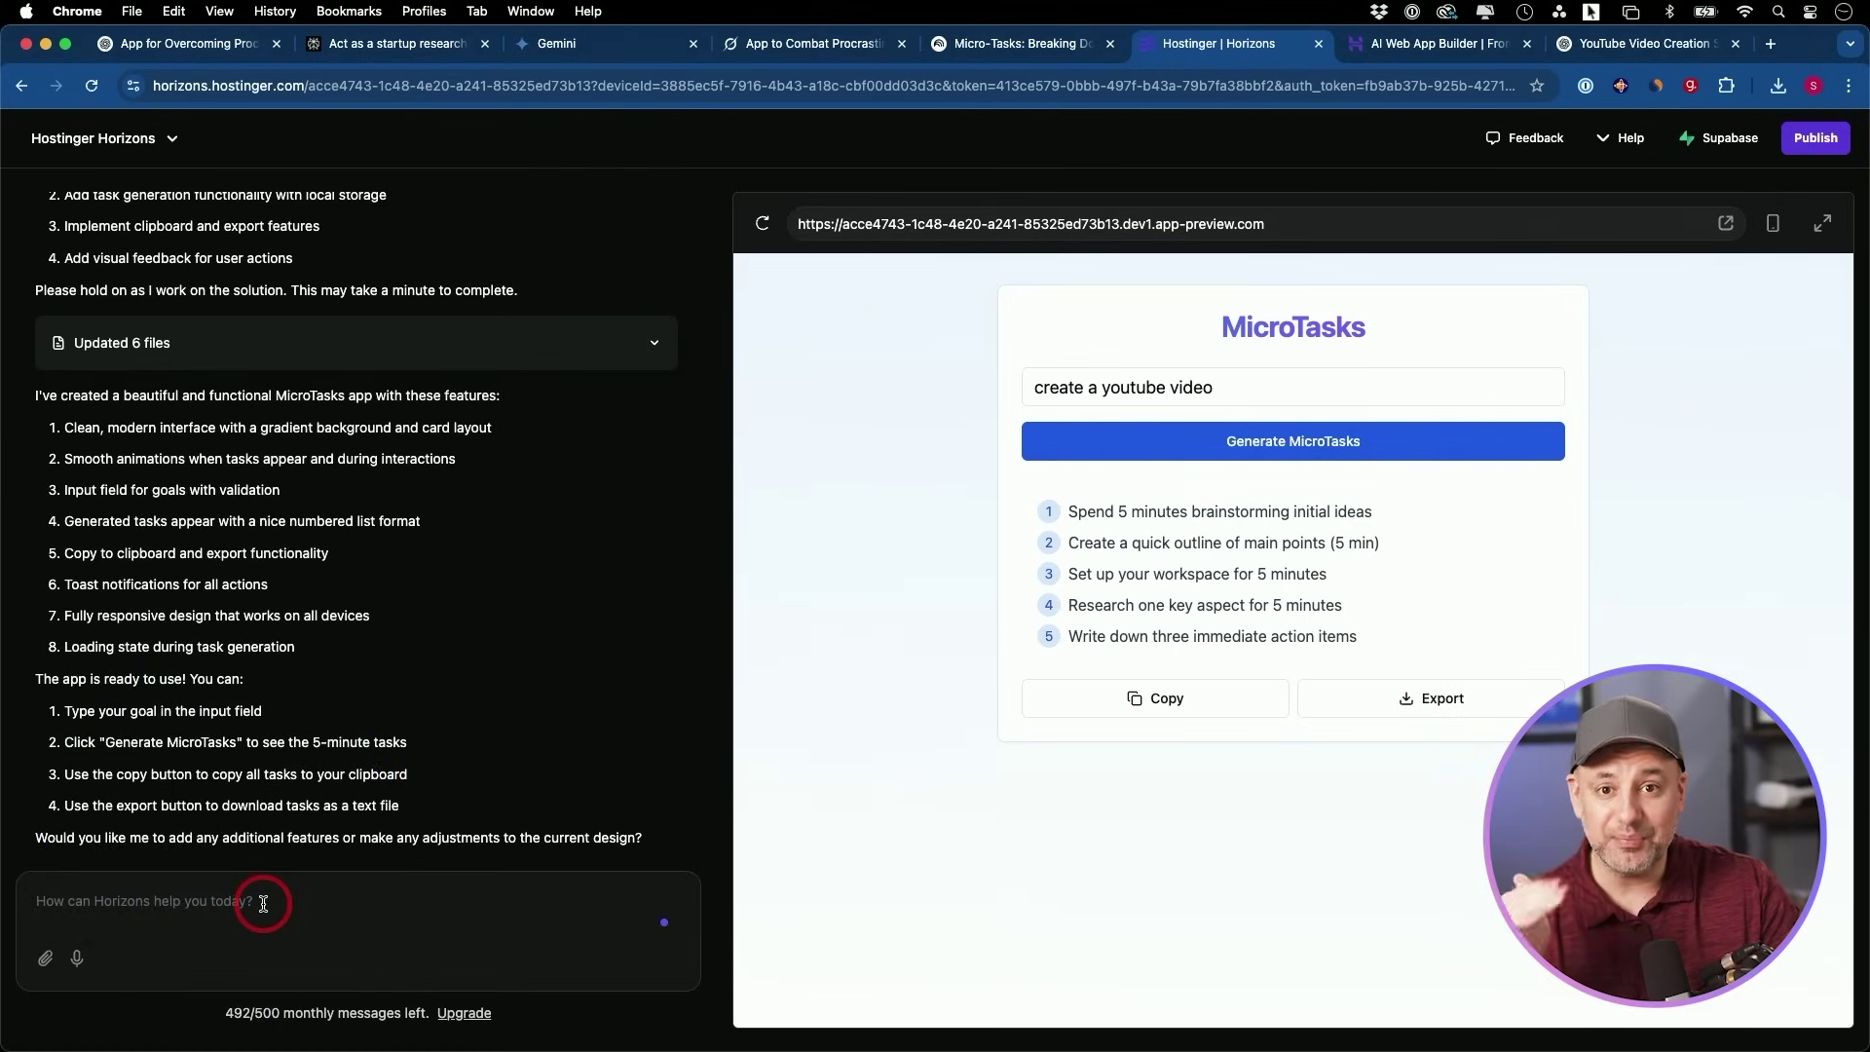
text(Add check boxes to each item and add a countdown timer for each item that I can start and stop)
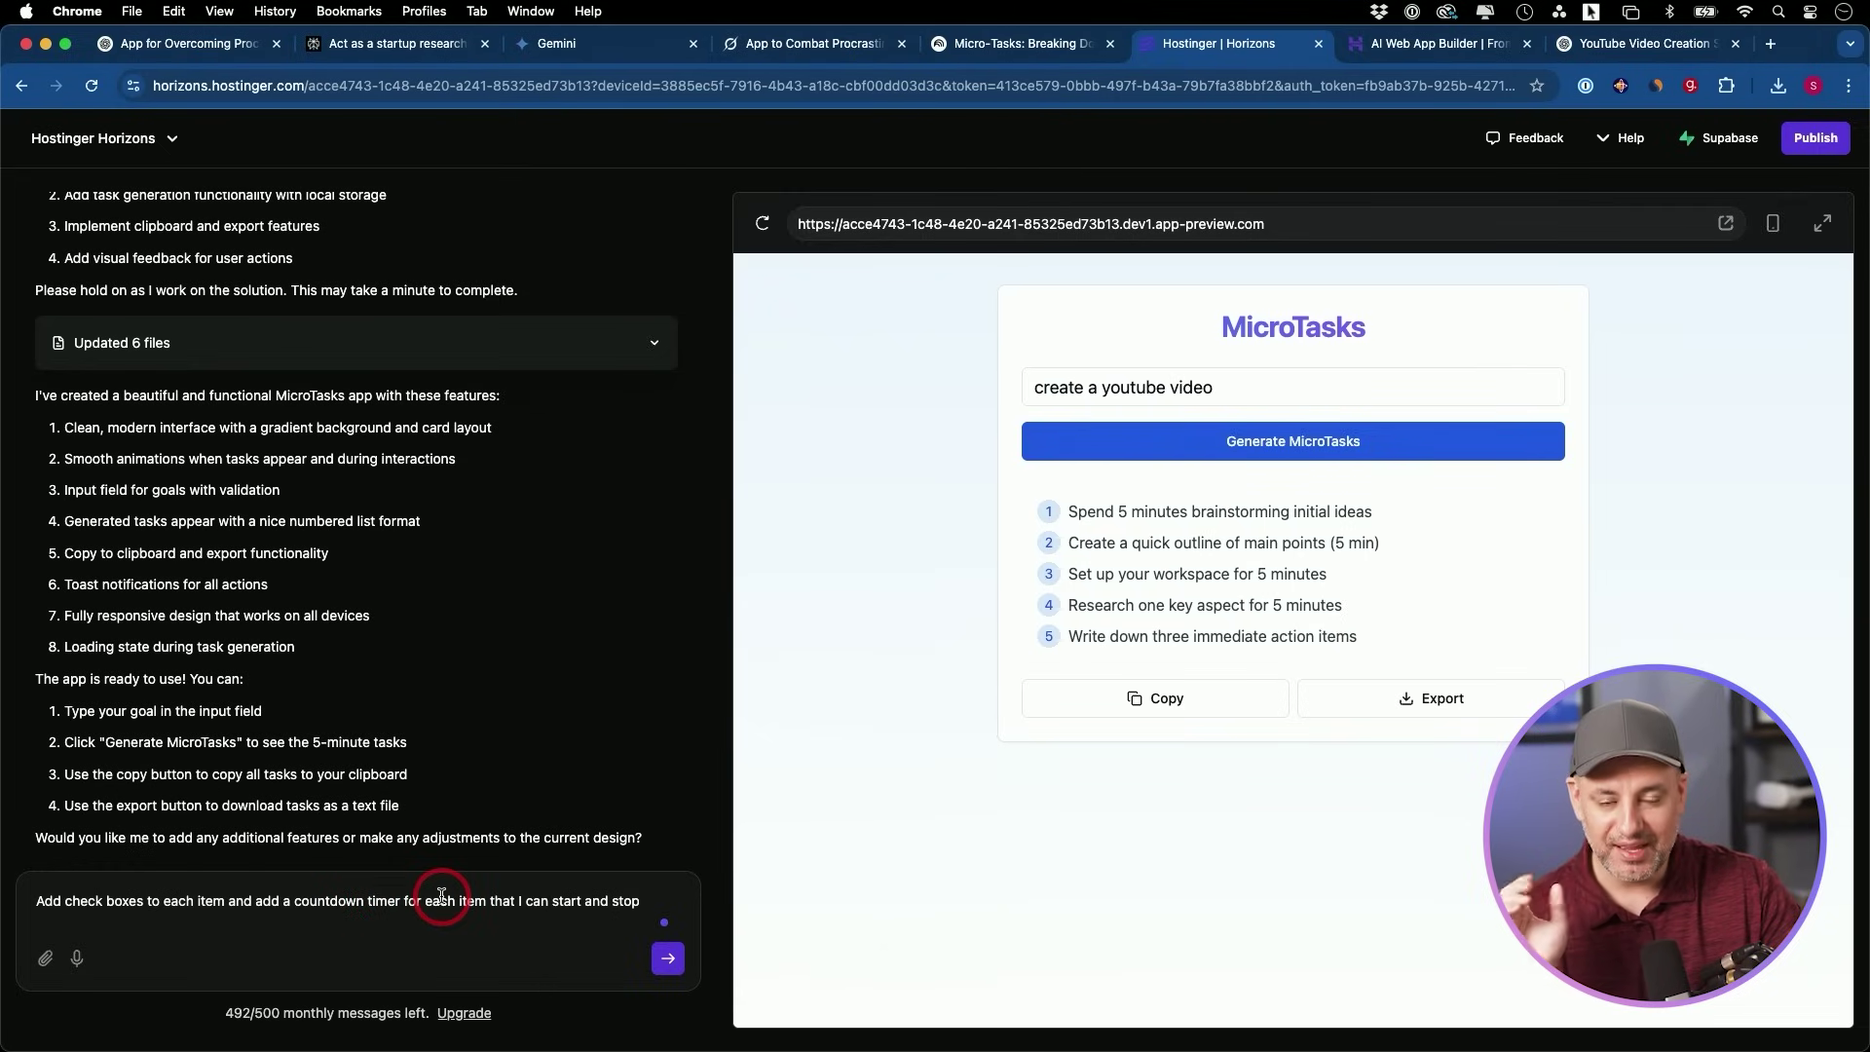
Send the checkbox-and-timer request, then test the rebuilt task checkboxes and 5:00 countdown timers.
click(670, 960)
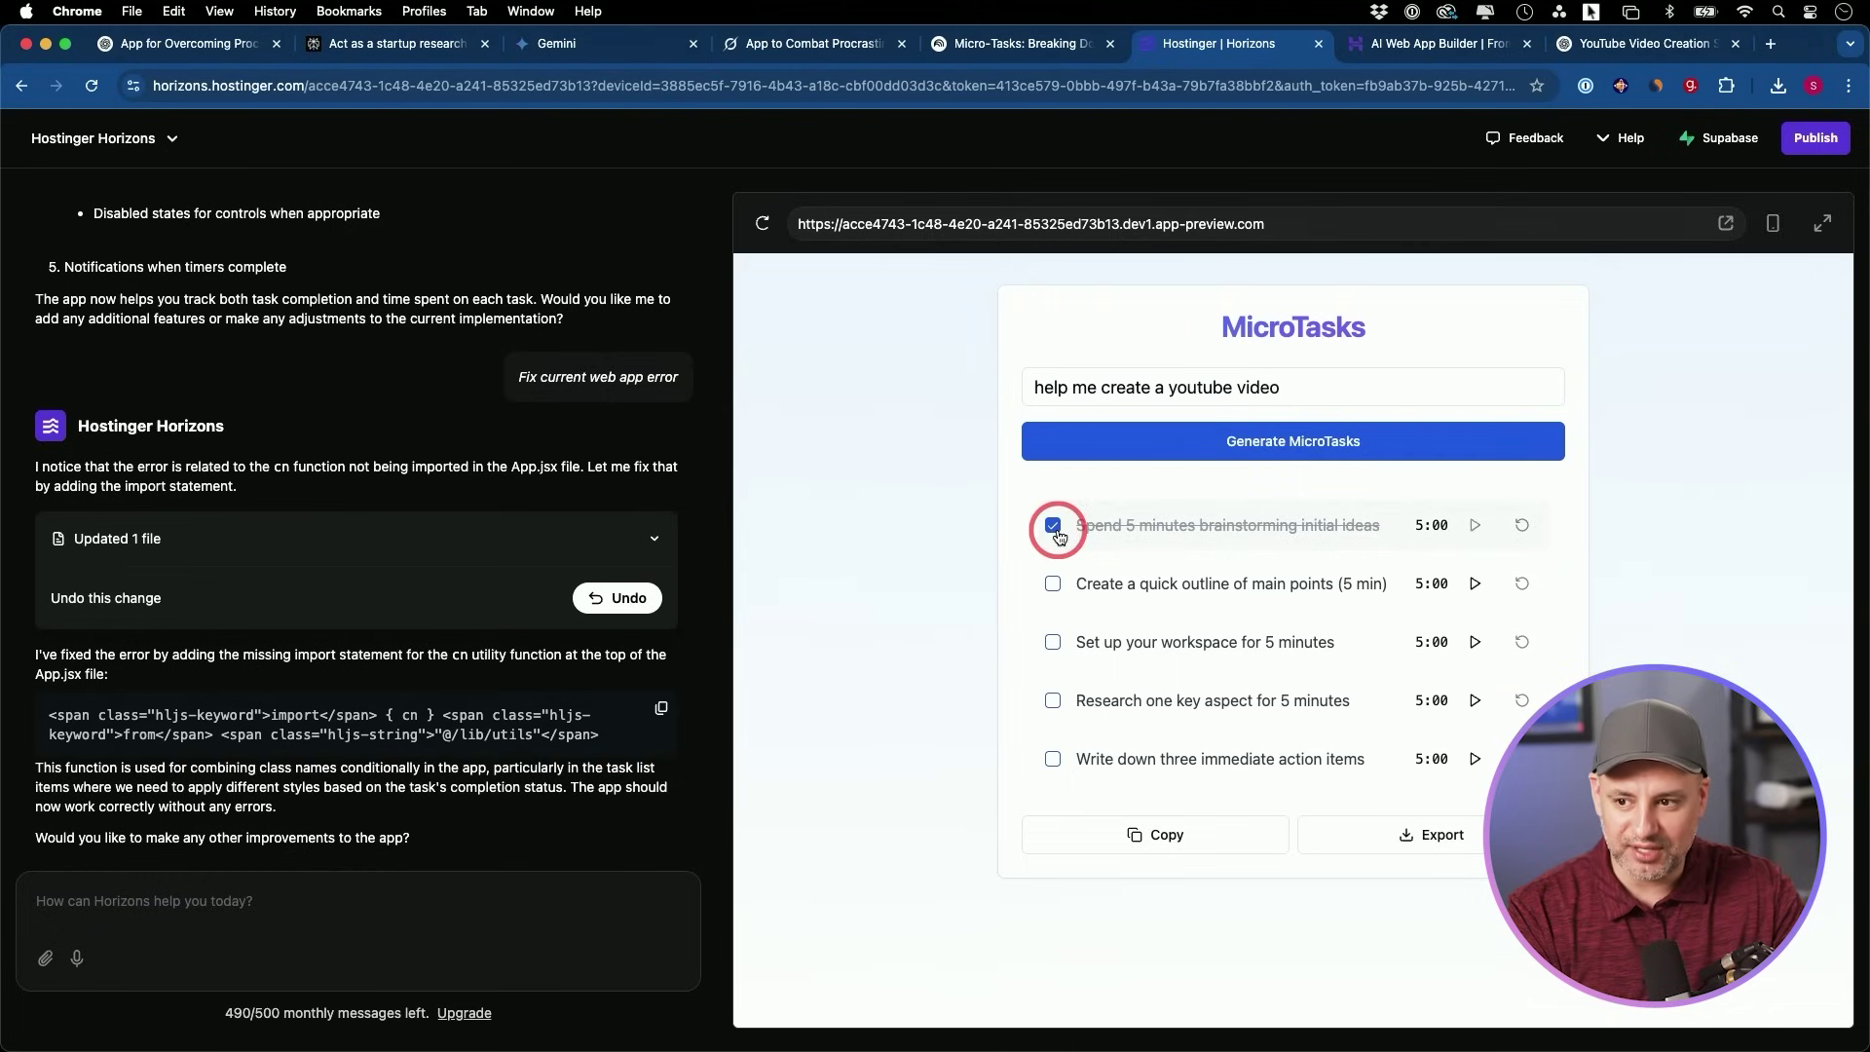
click(1054, 528)
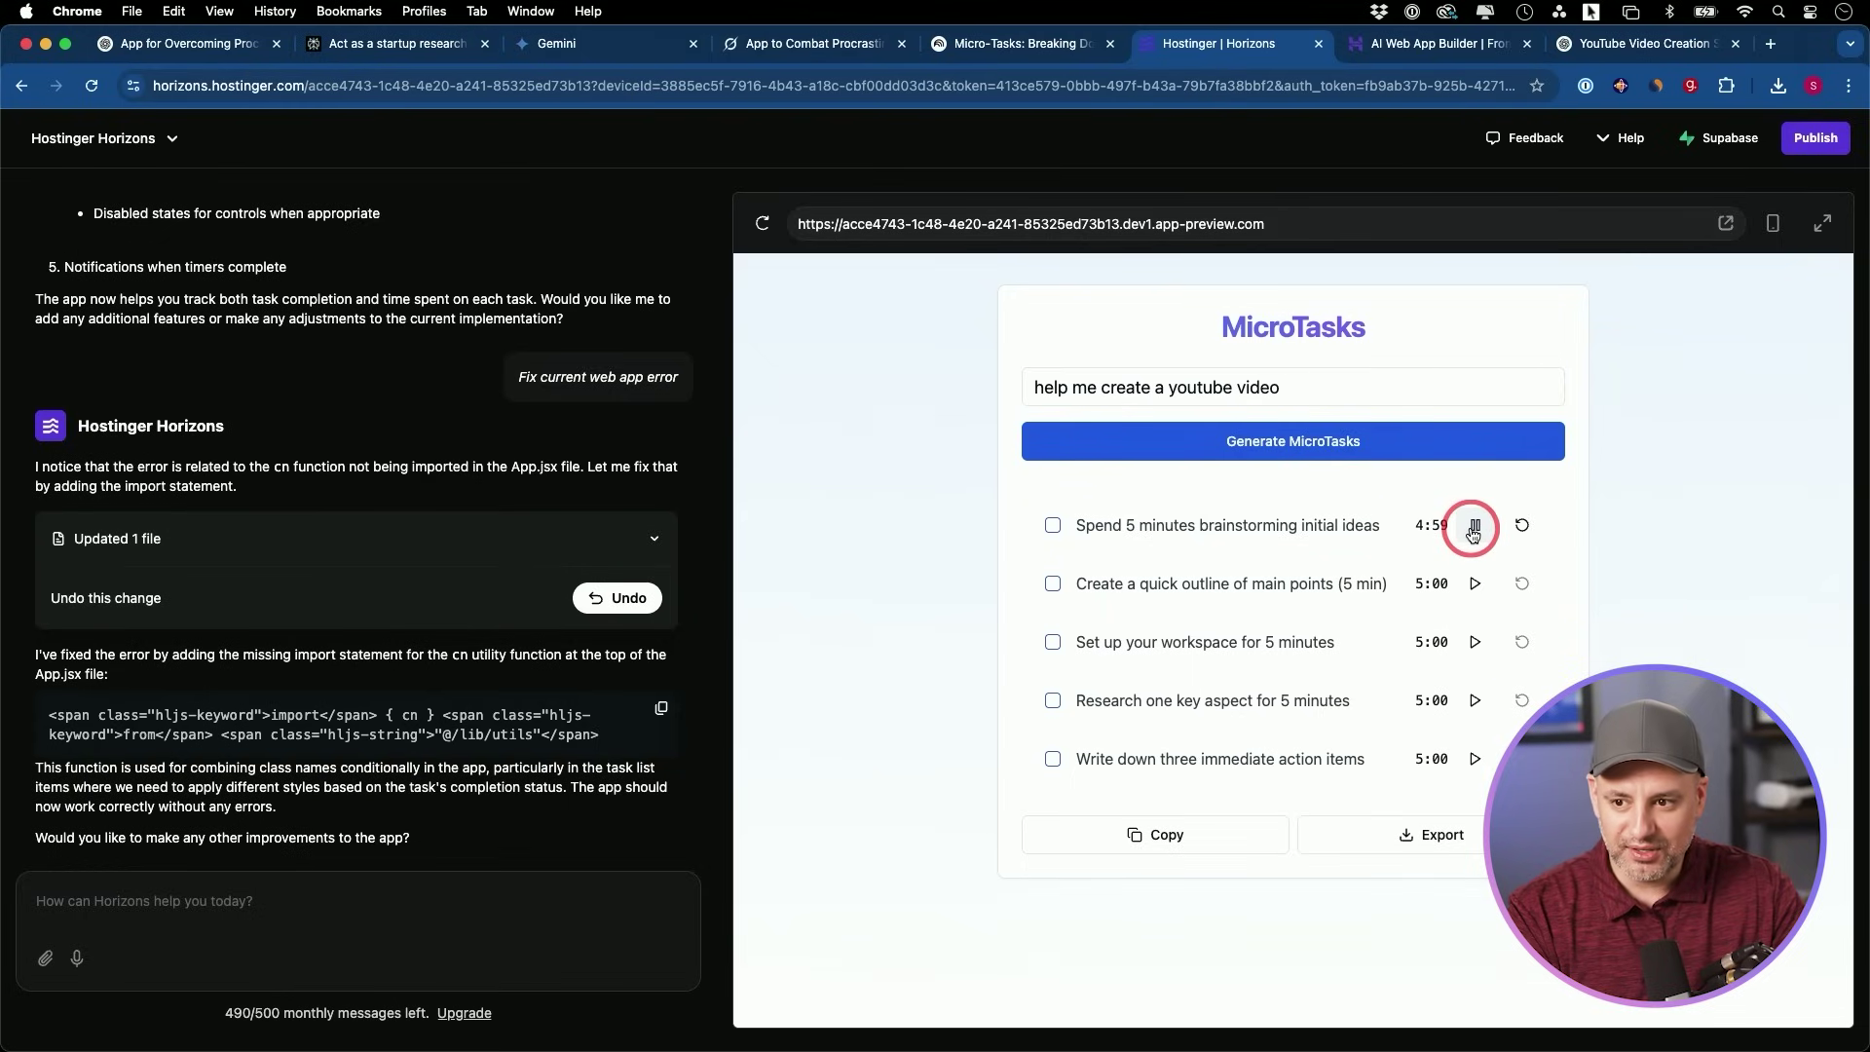
click(1476, 528)
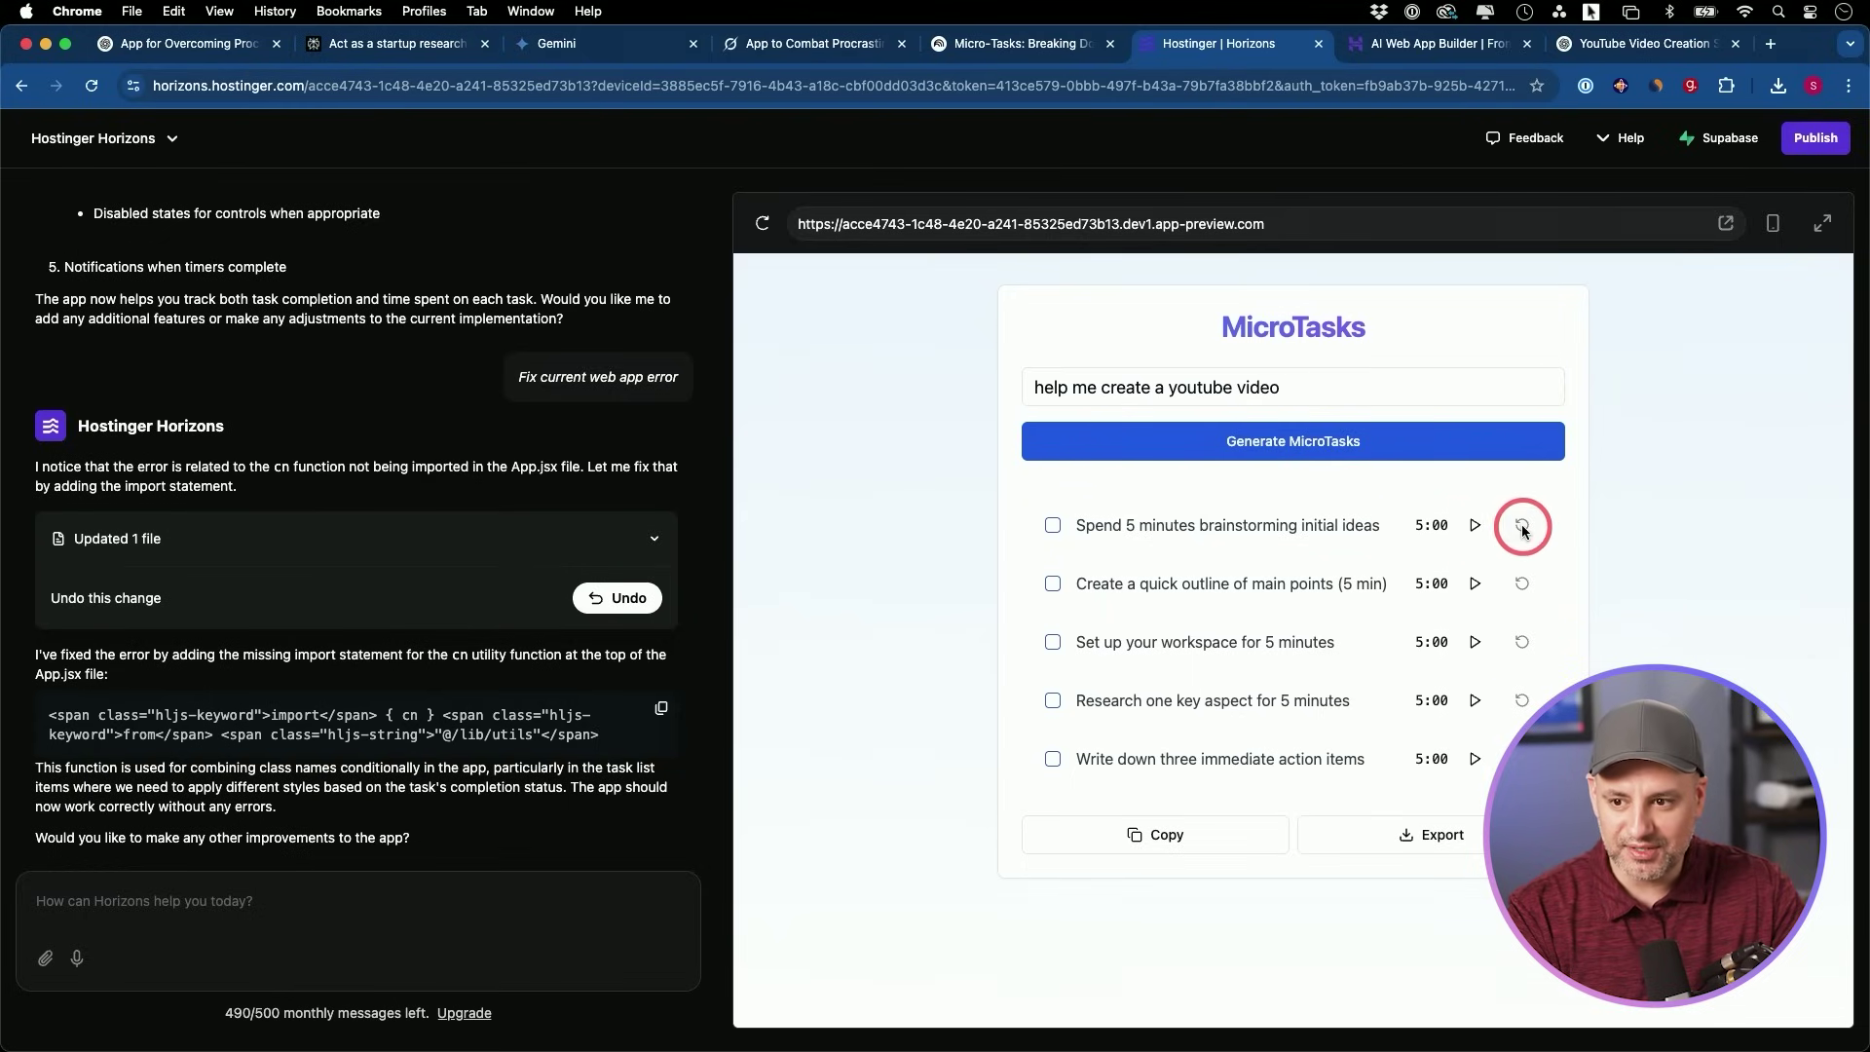
click(1472, 584)
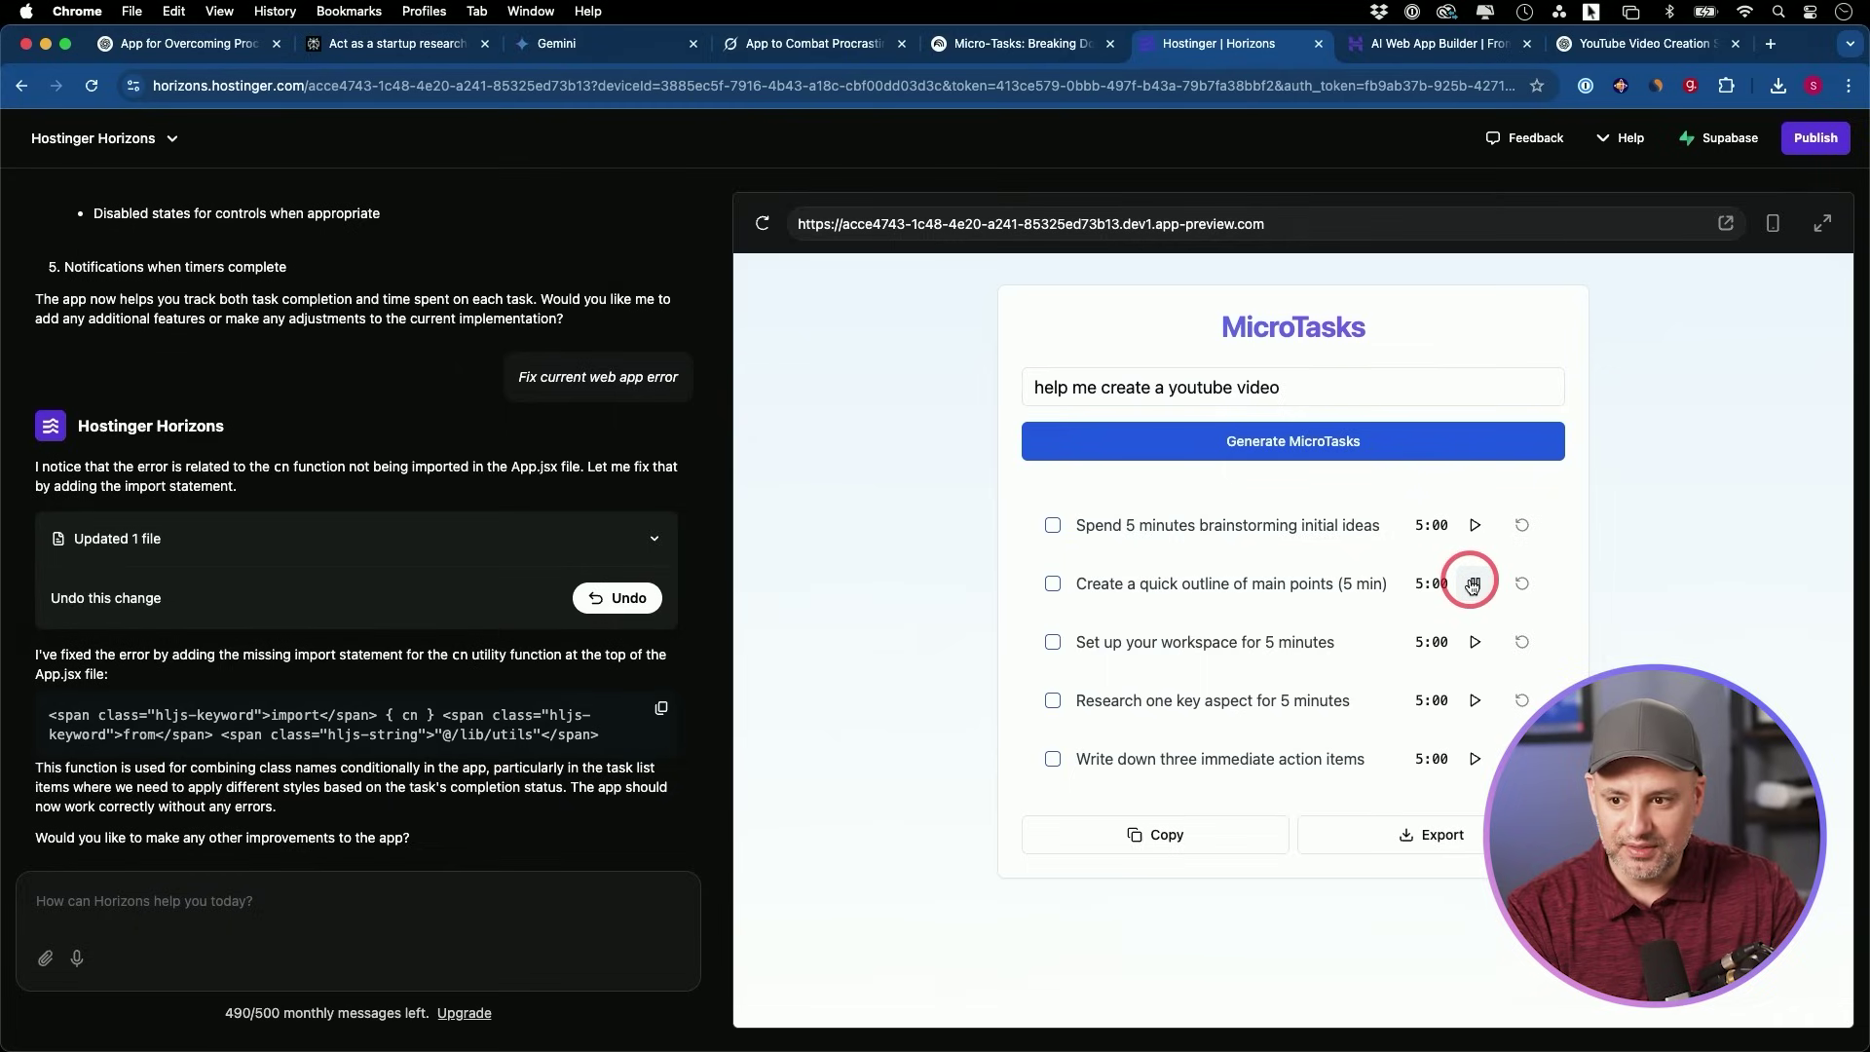
click(1523, 585)
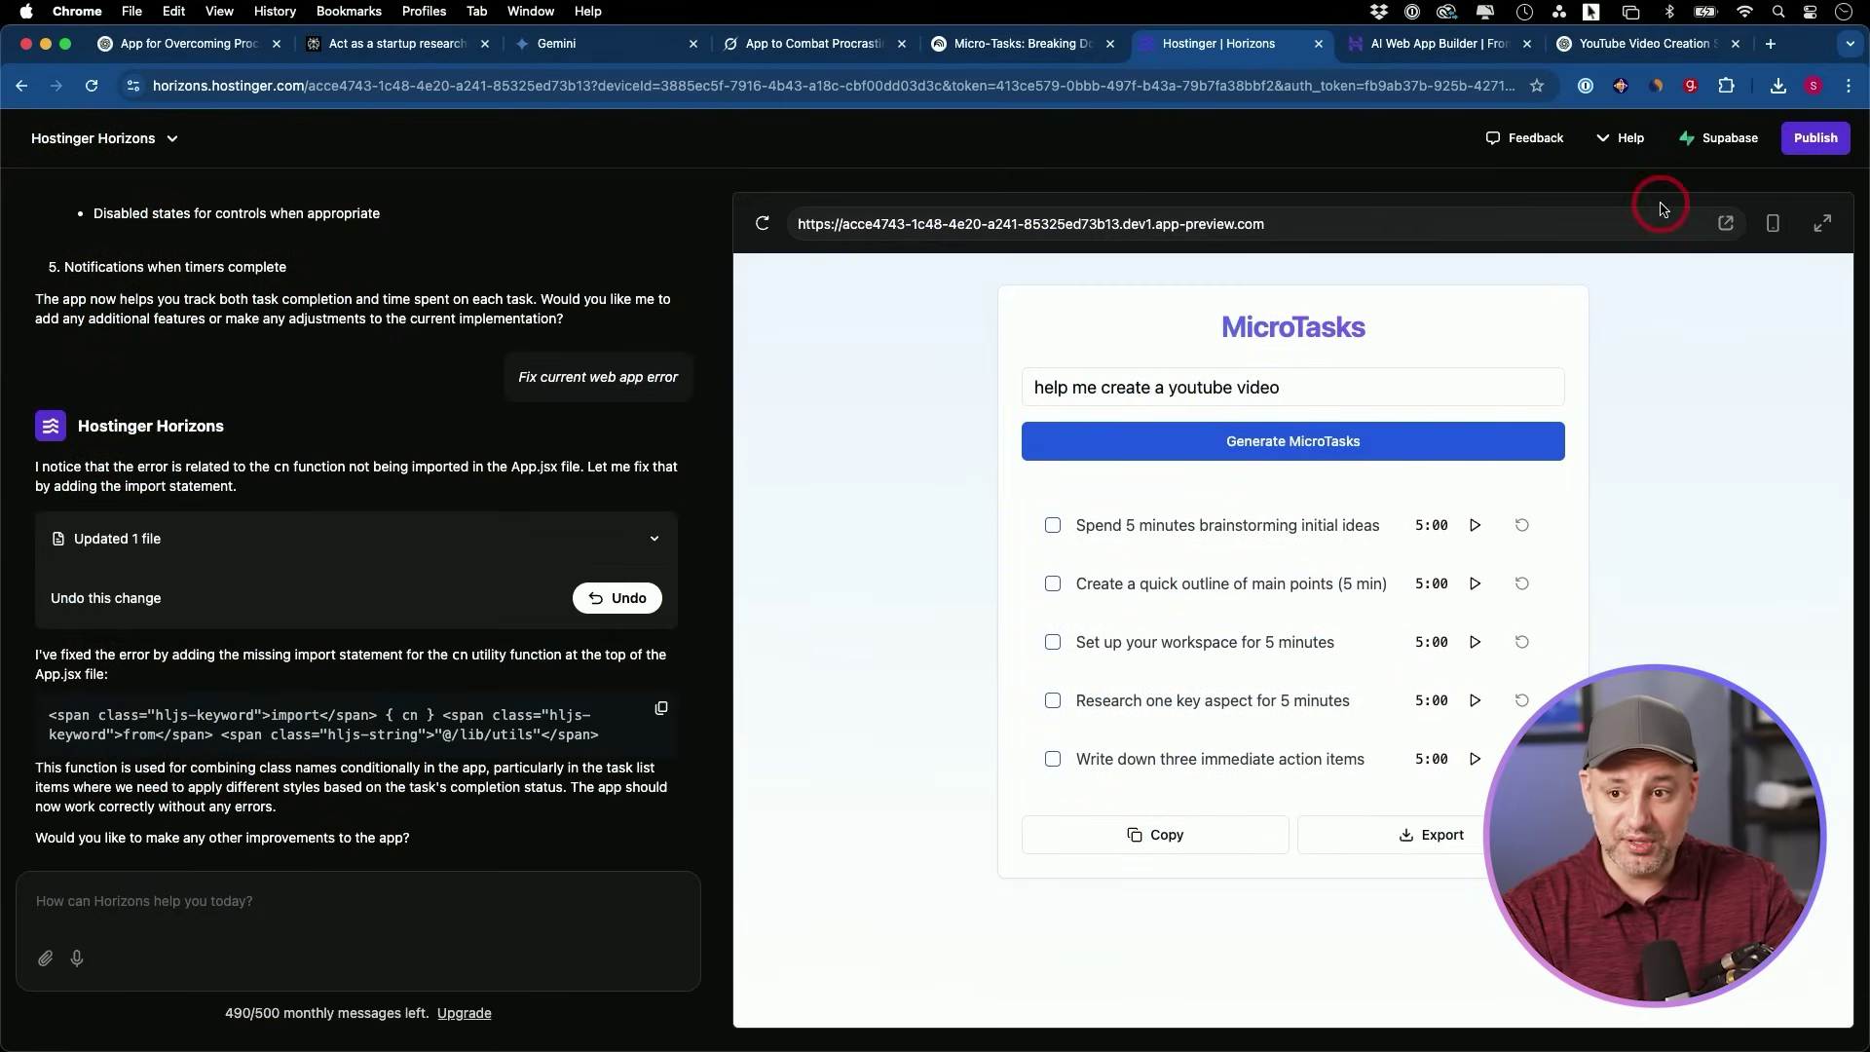
Publish MicroTasks live on a hostingersite.com address and go to Get domain.
click(1726, 226)
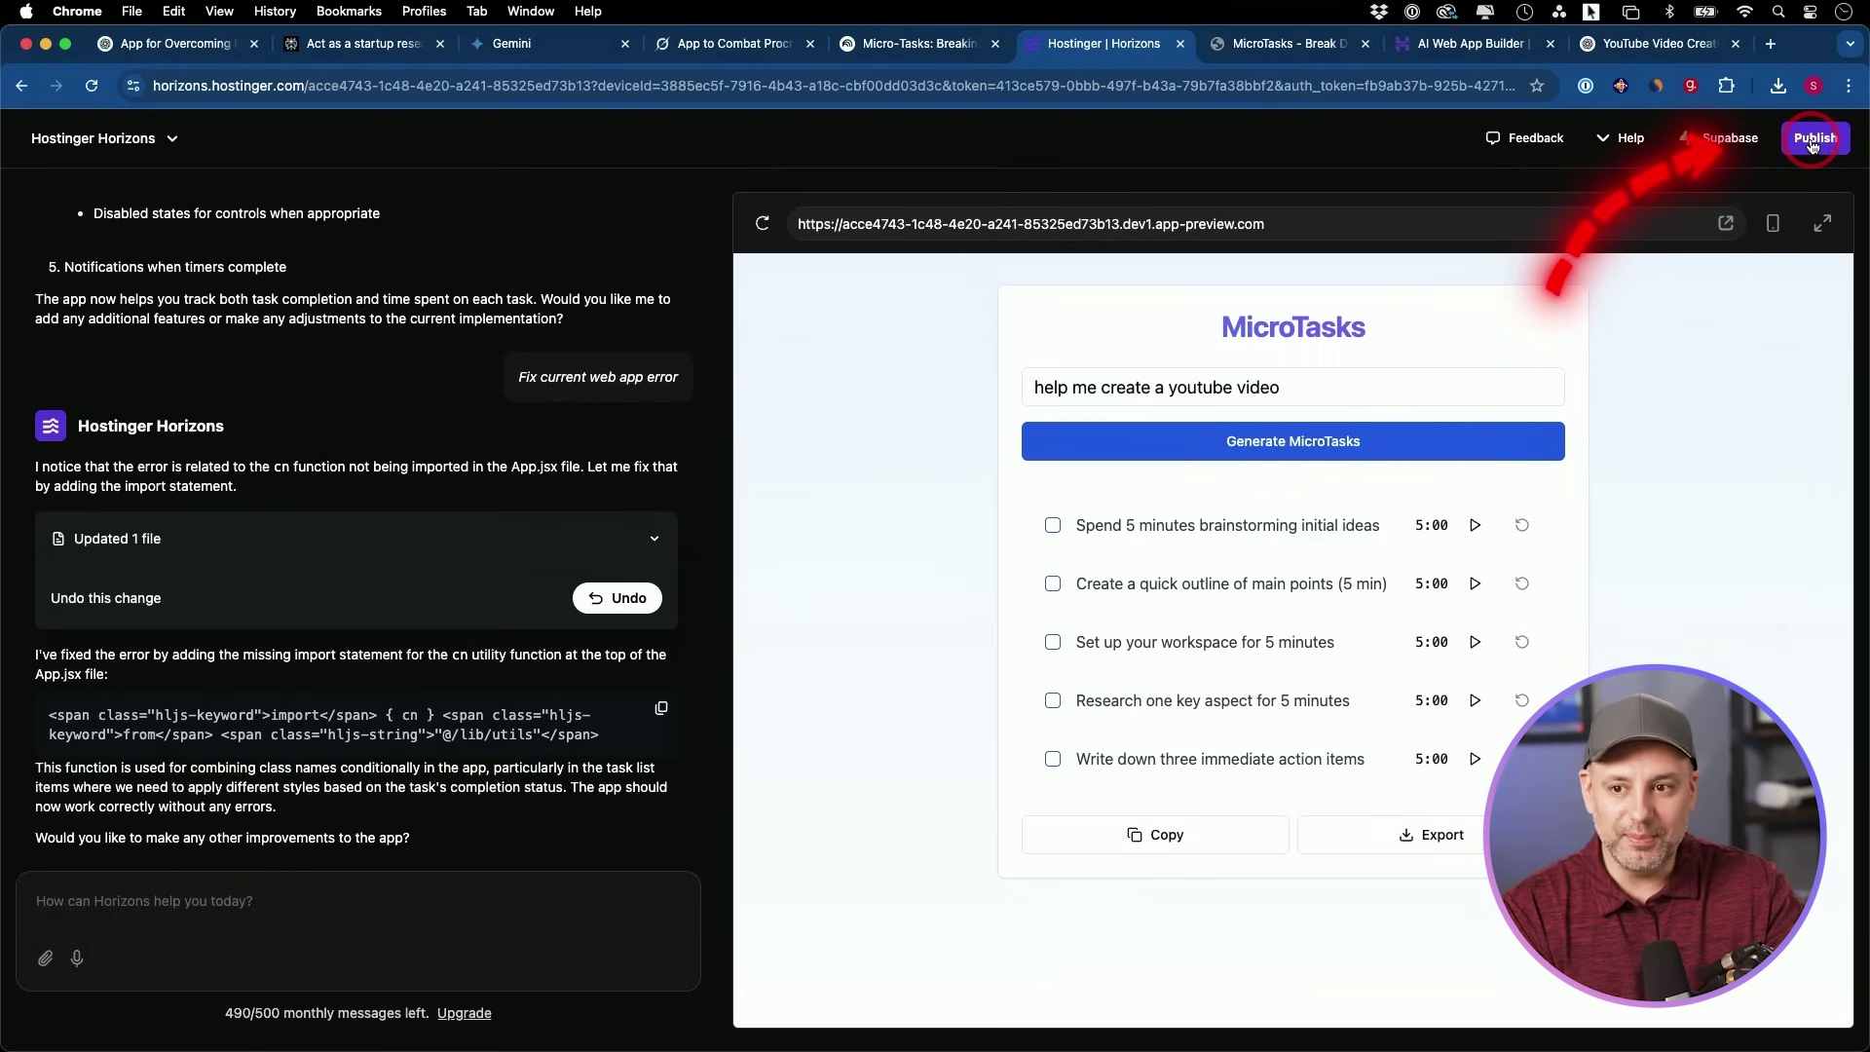
click(1812, 140)
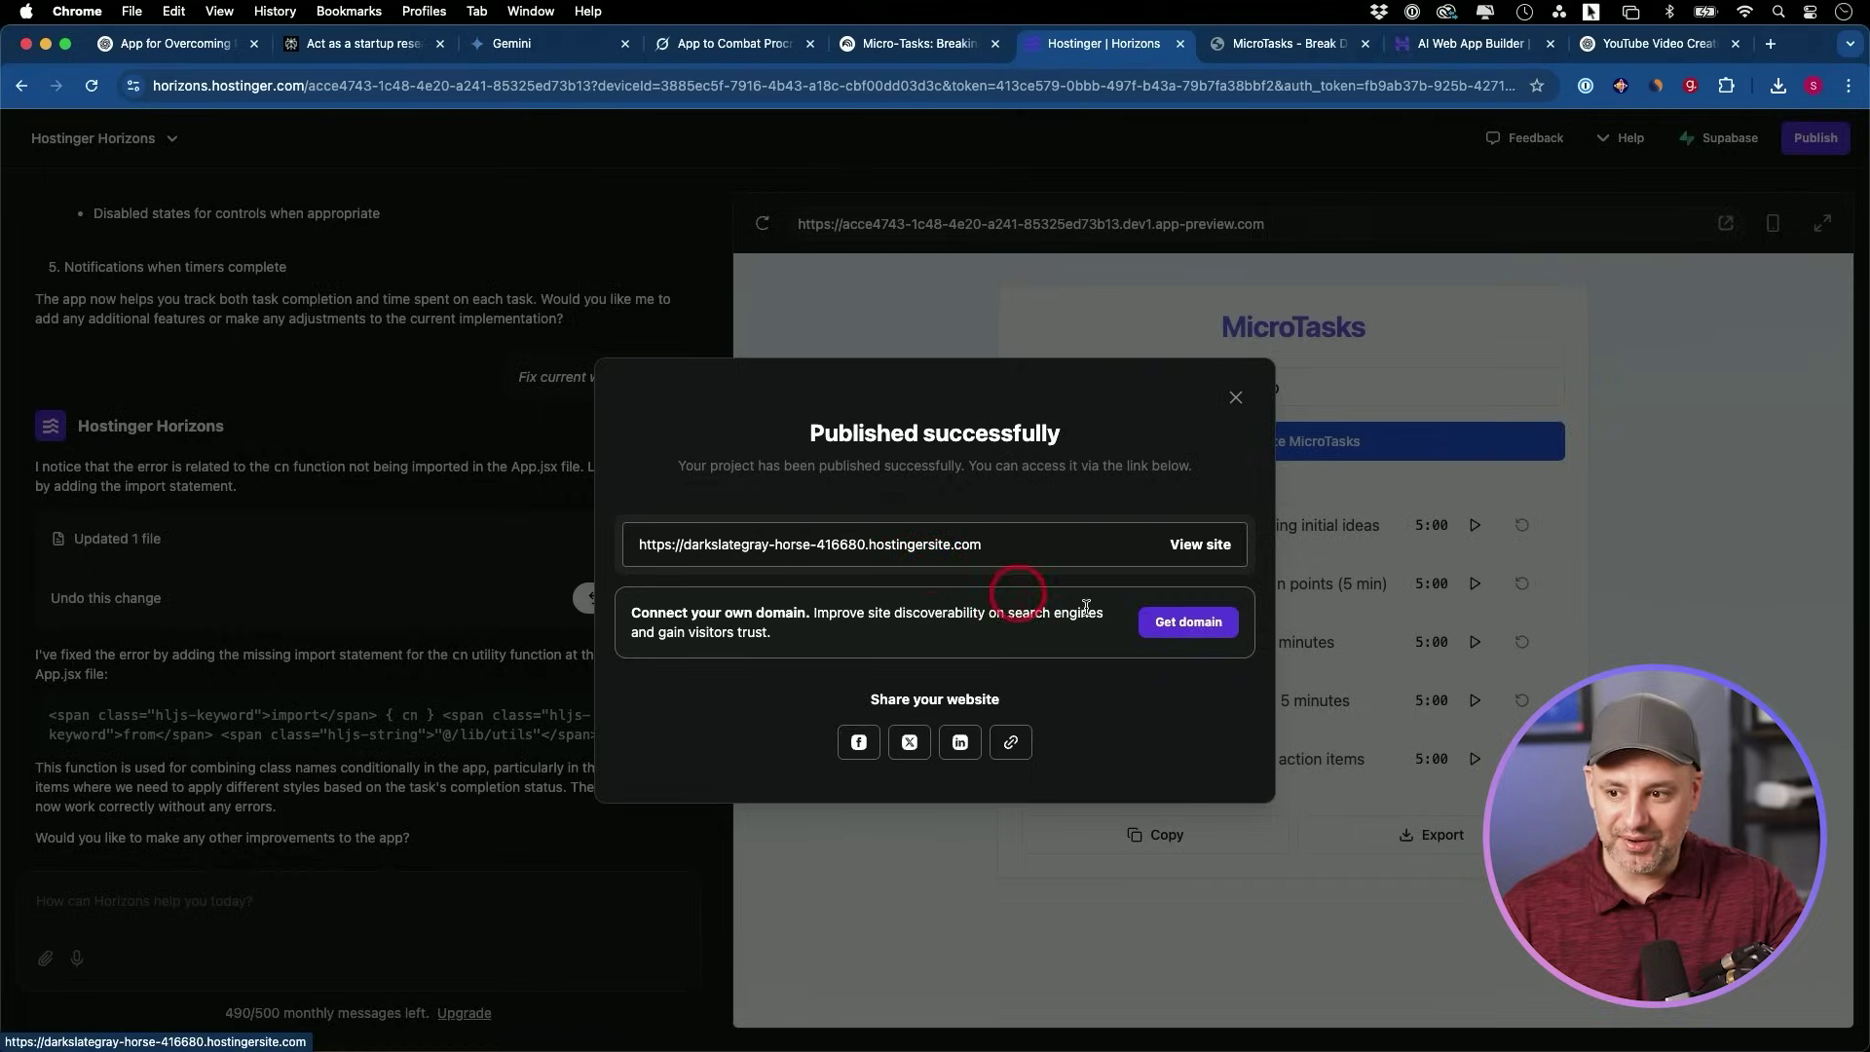
click(1188, 632)
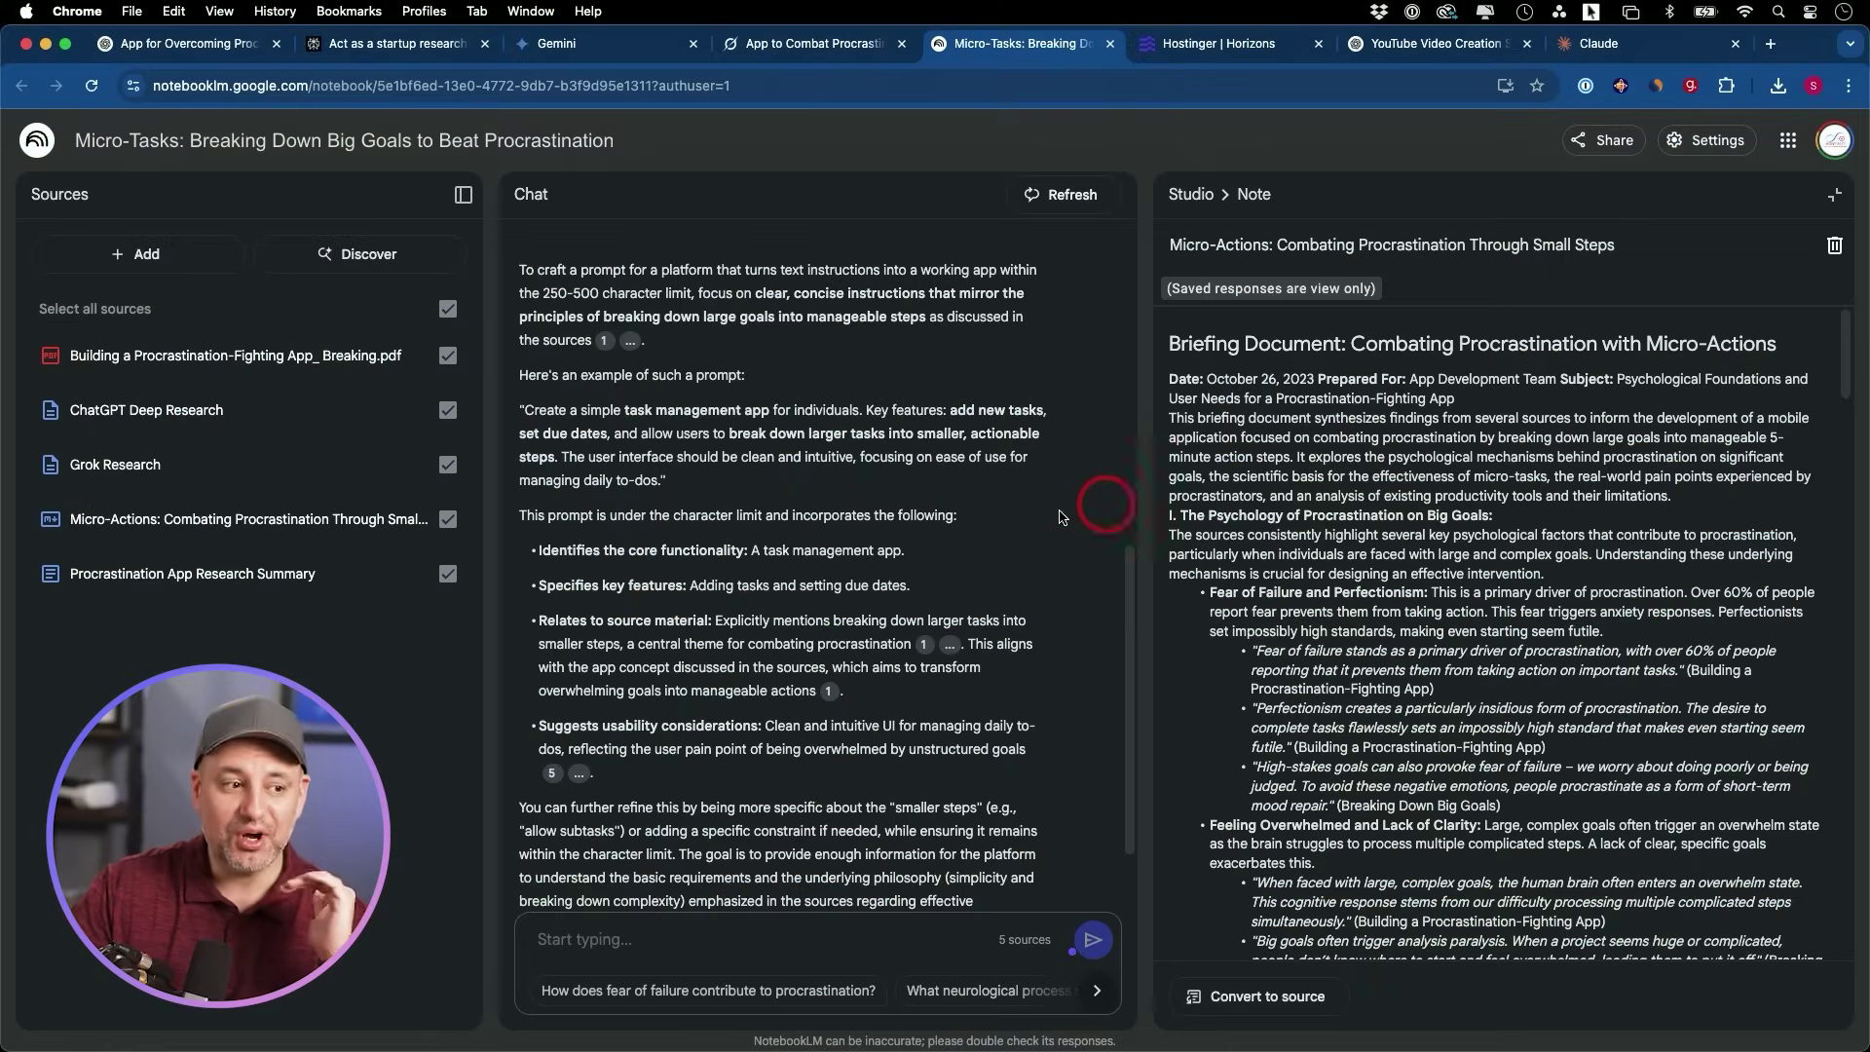
Scroll the NotebookLM chat to read the suggested app-builder prompt.
scroll(1016, 523, down, 3)
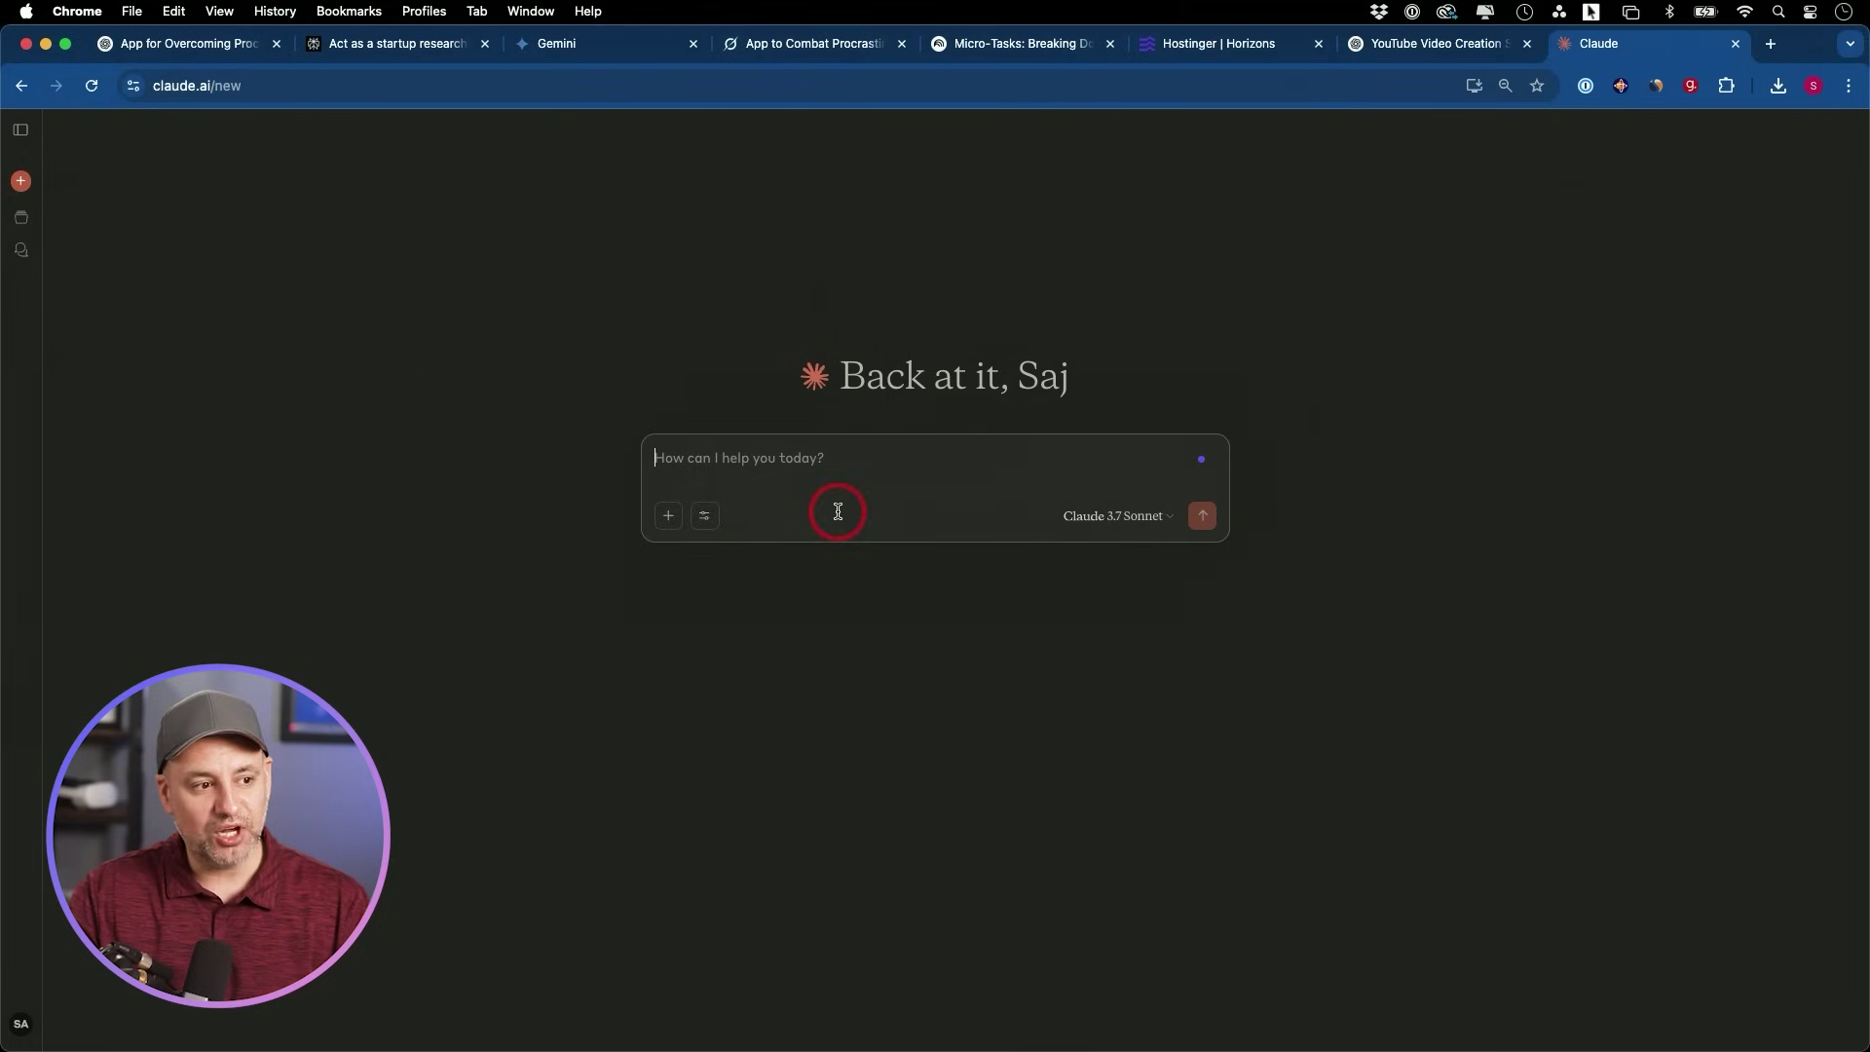
Check the Claude model list and keep Claude 3.7 Sonnet selected.
click(1146, 531)
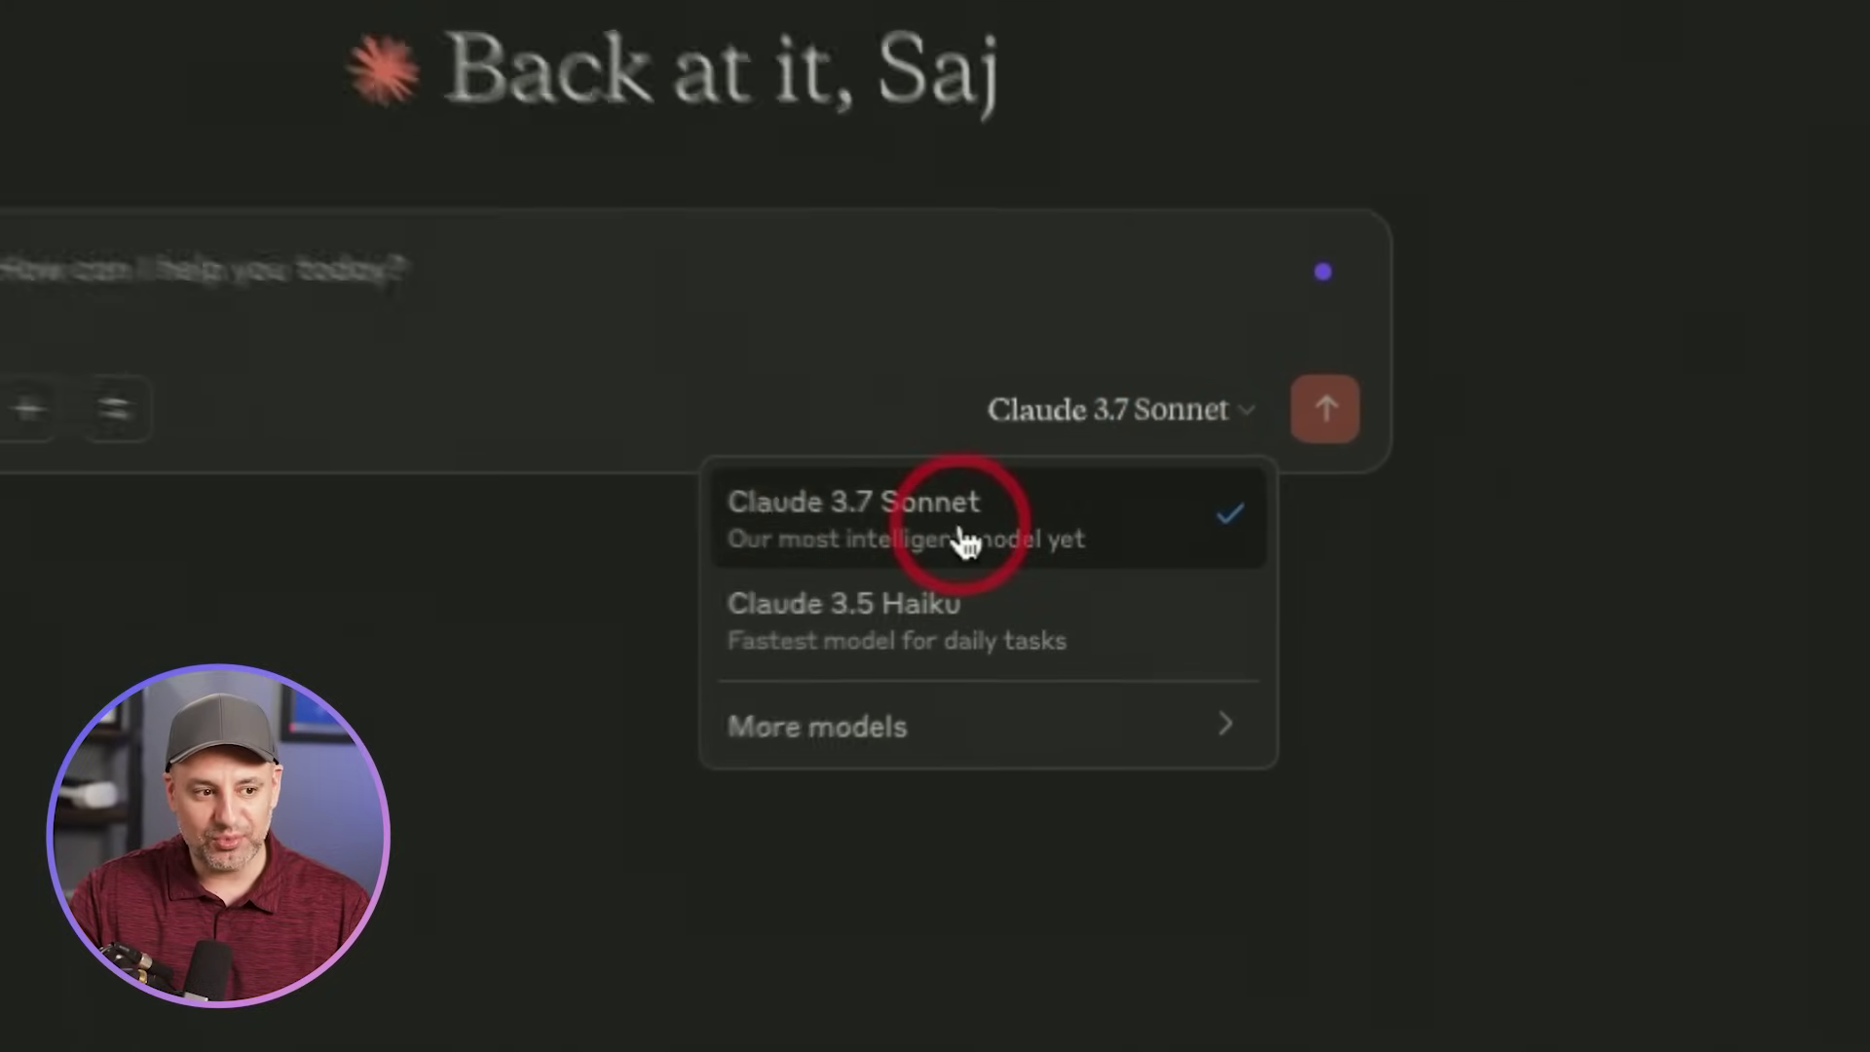
click(964, 542)
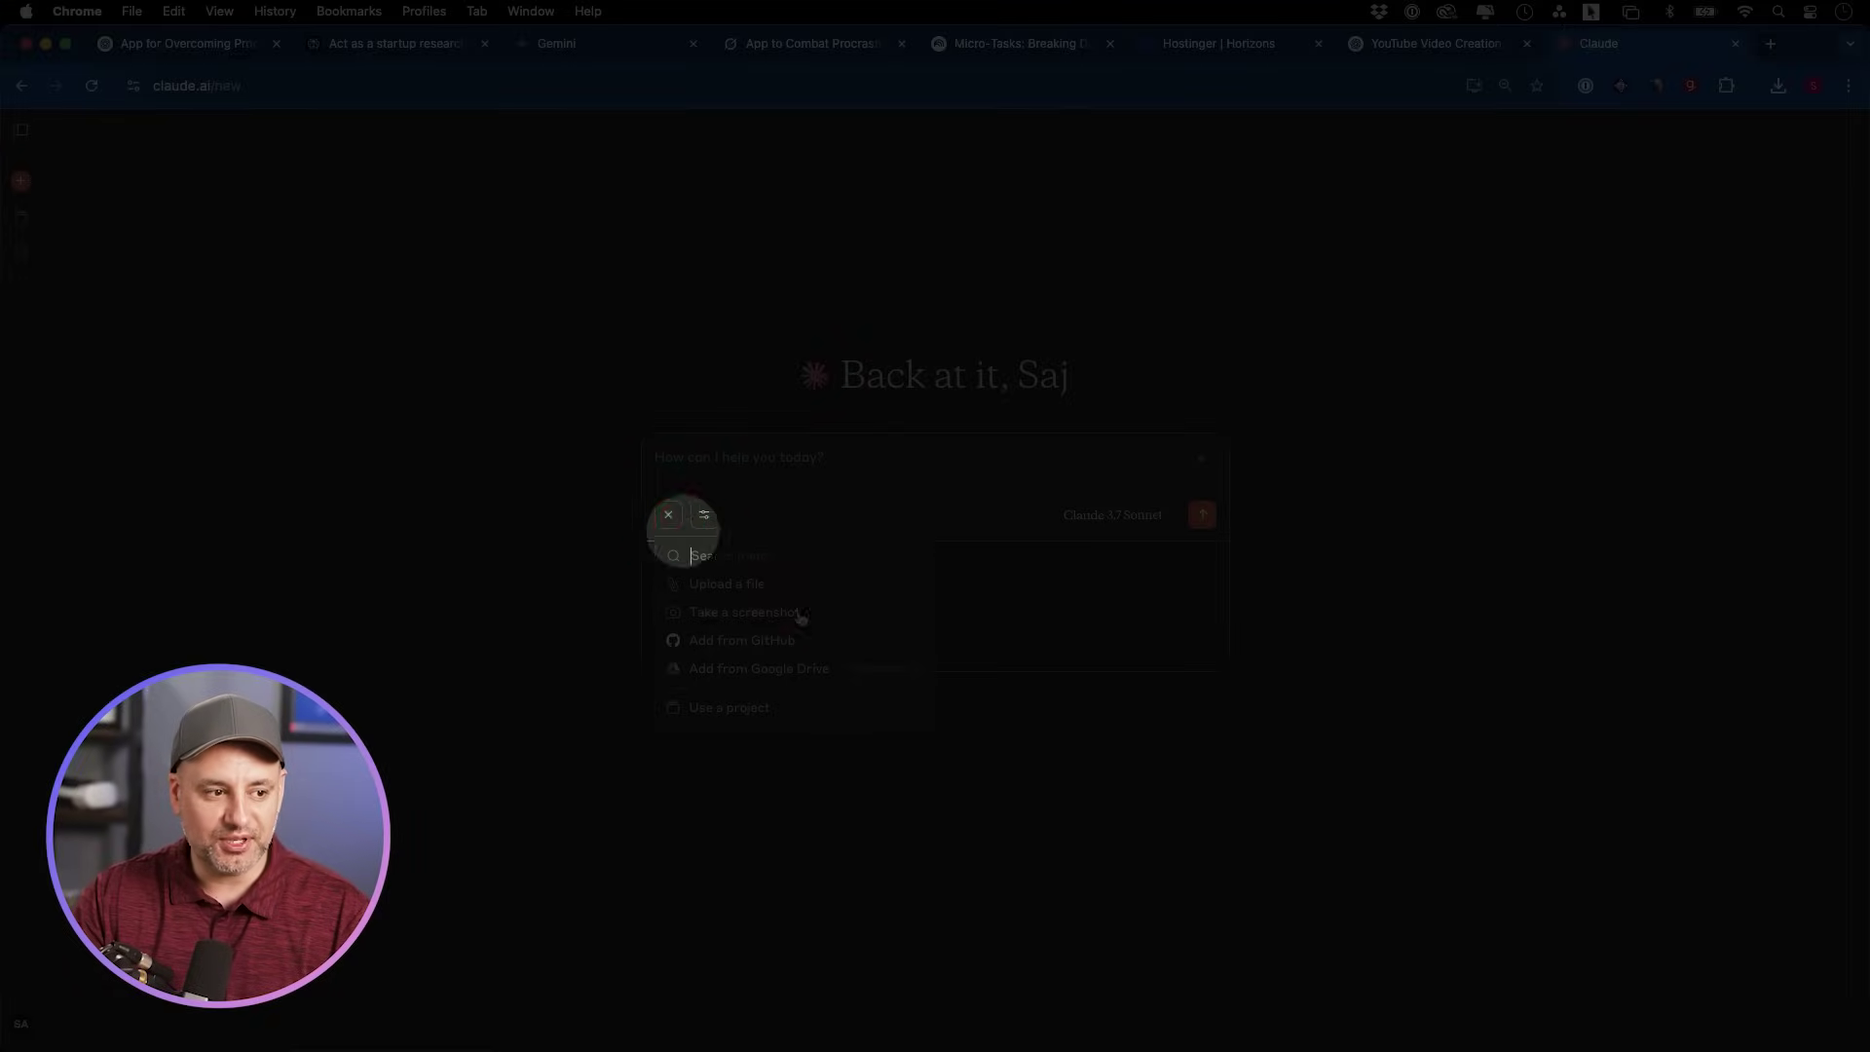
Send Claude the PDF with a prompt for ADHD, busy-founder and creator marketing angles.
click(780, 593)
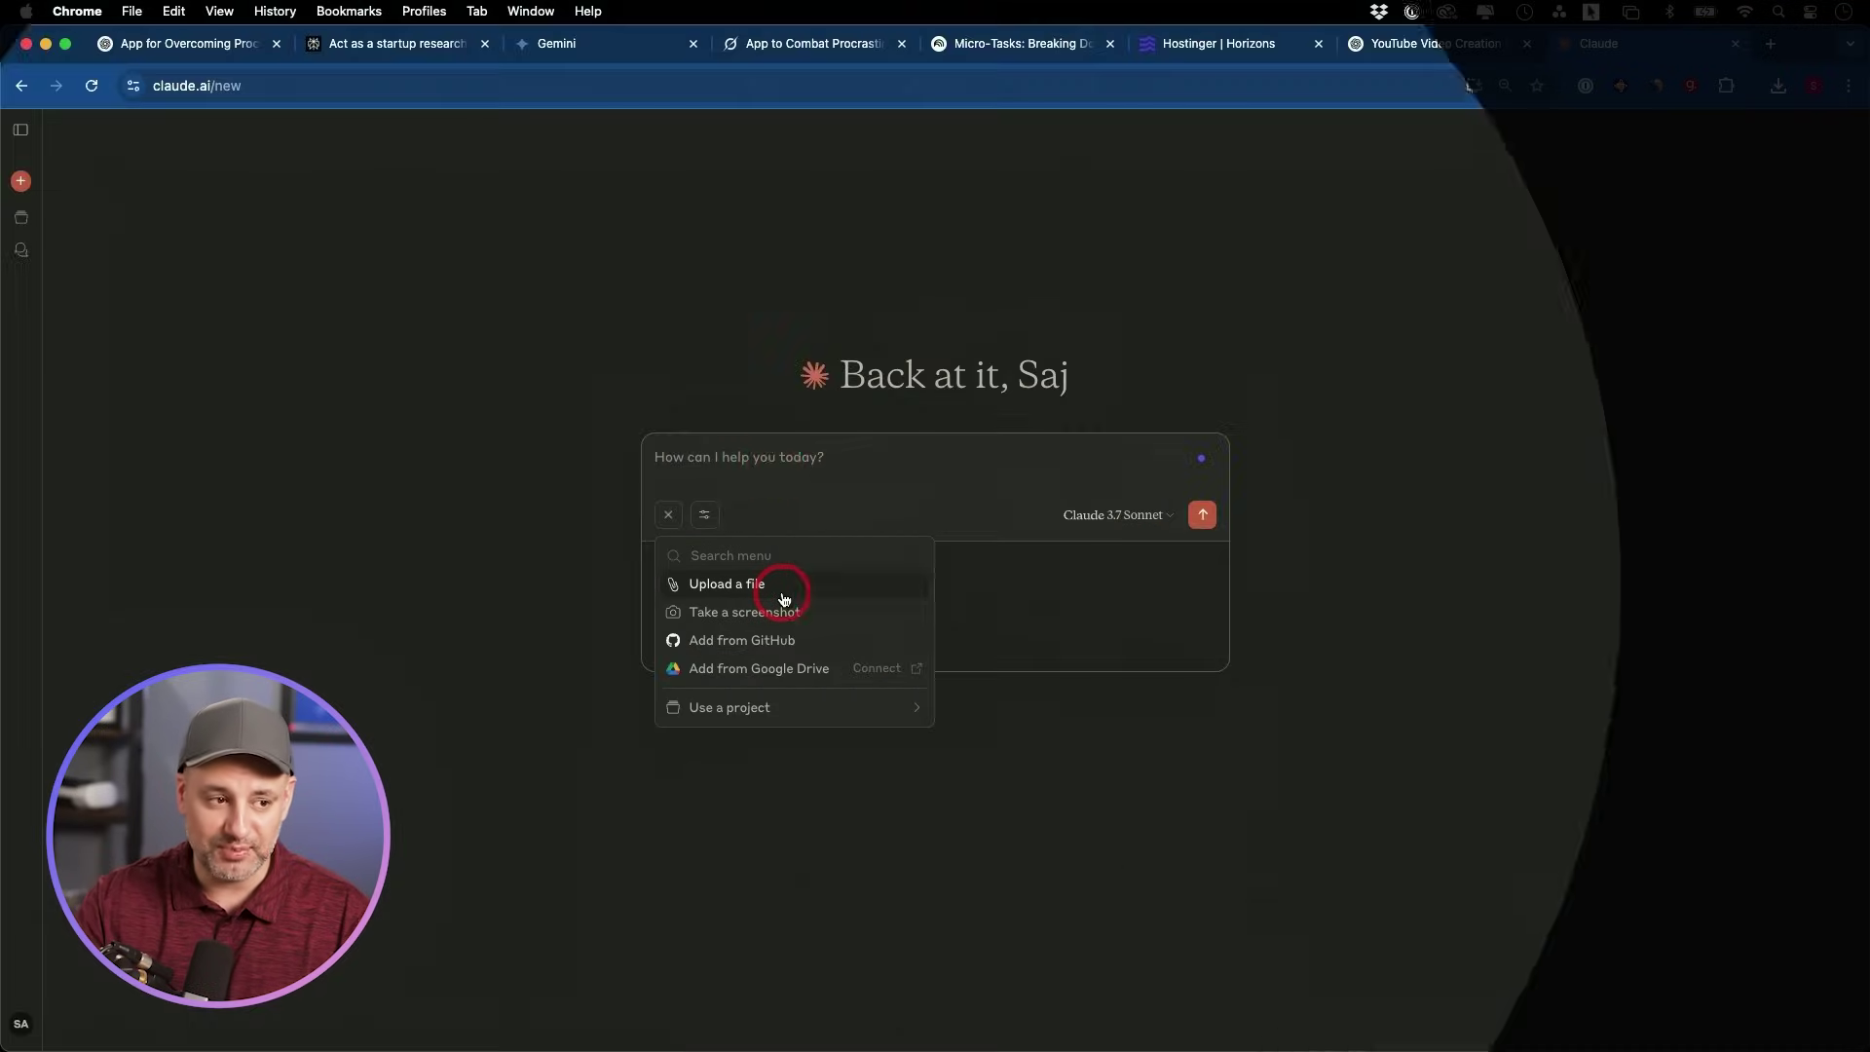
click(774, 464)
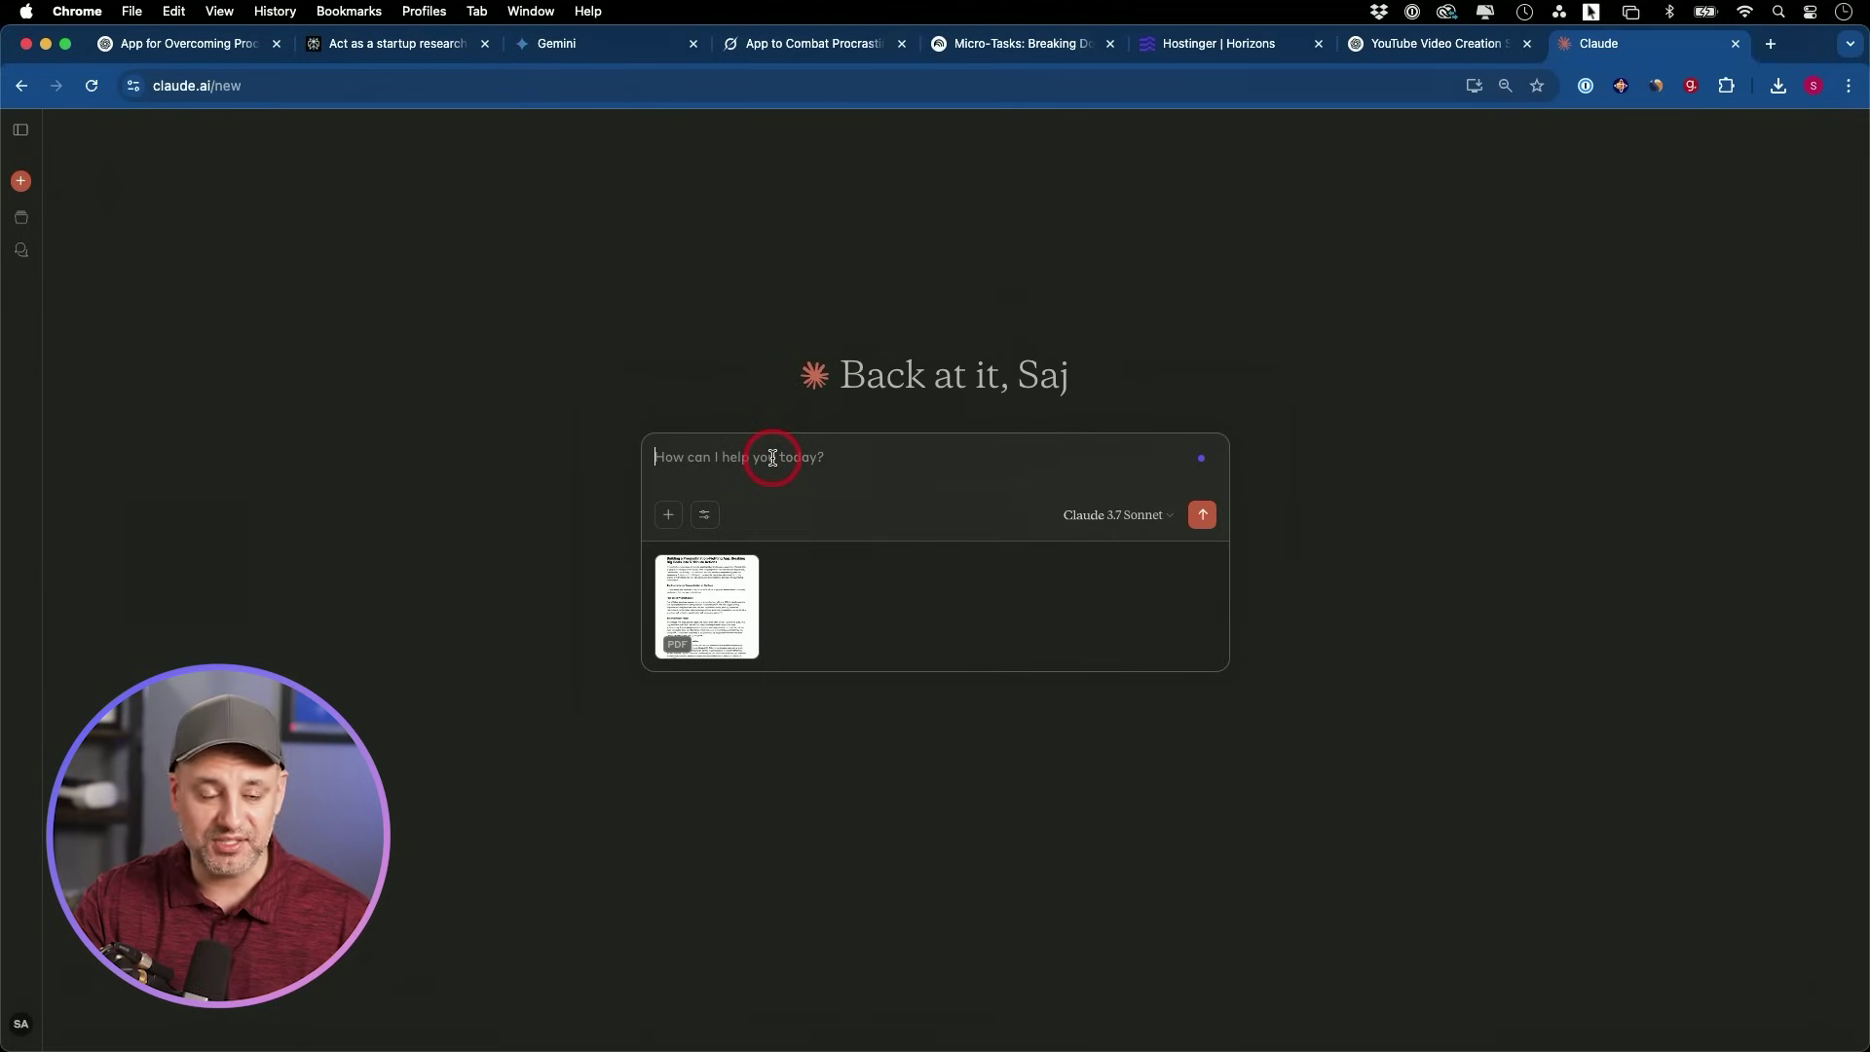
text(Generate marketing angles for ADHD, busy founders, creators)
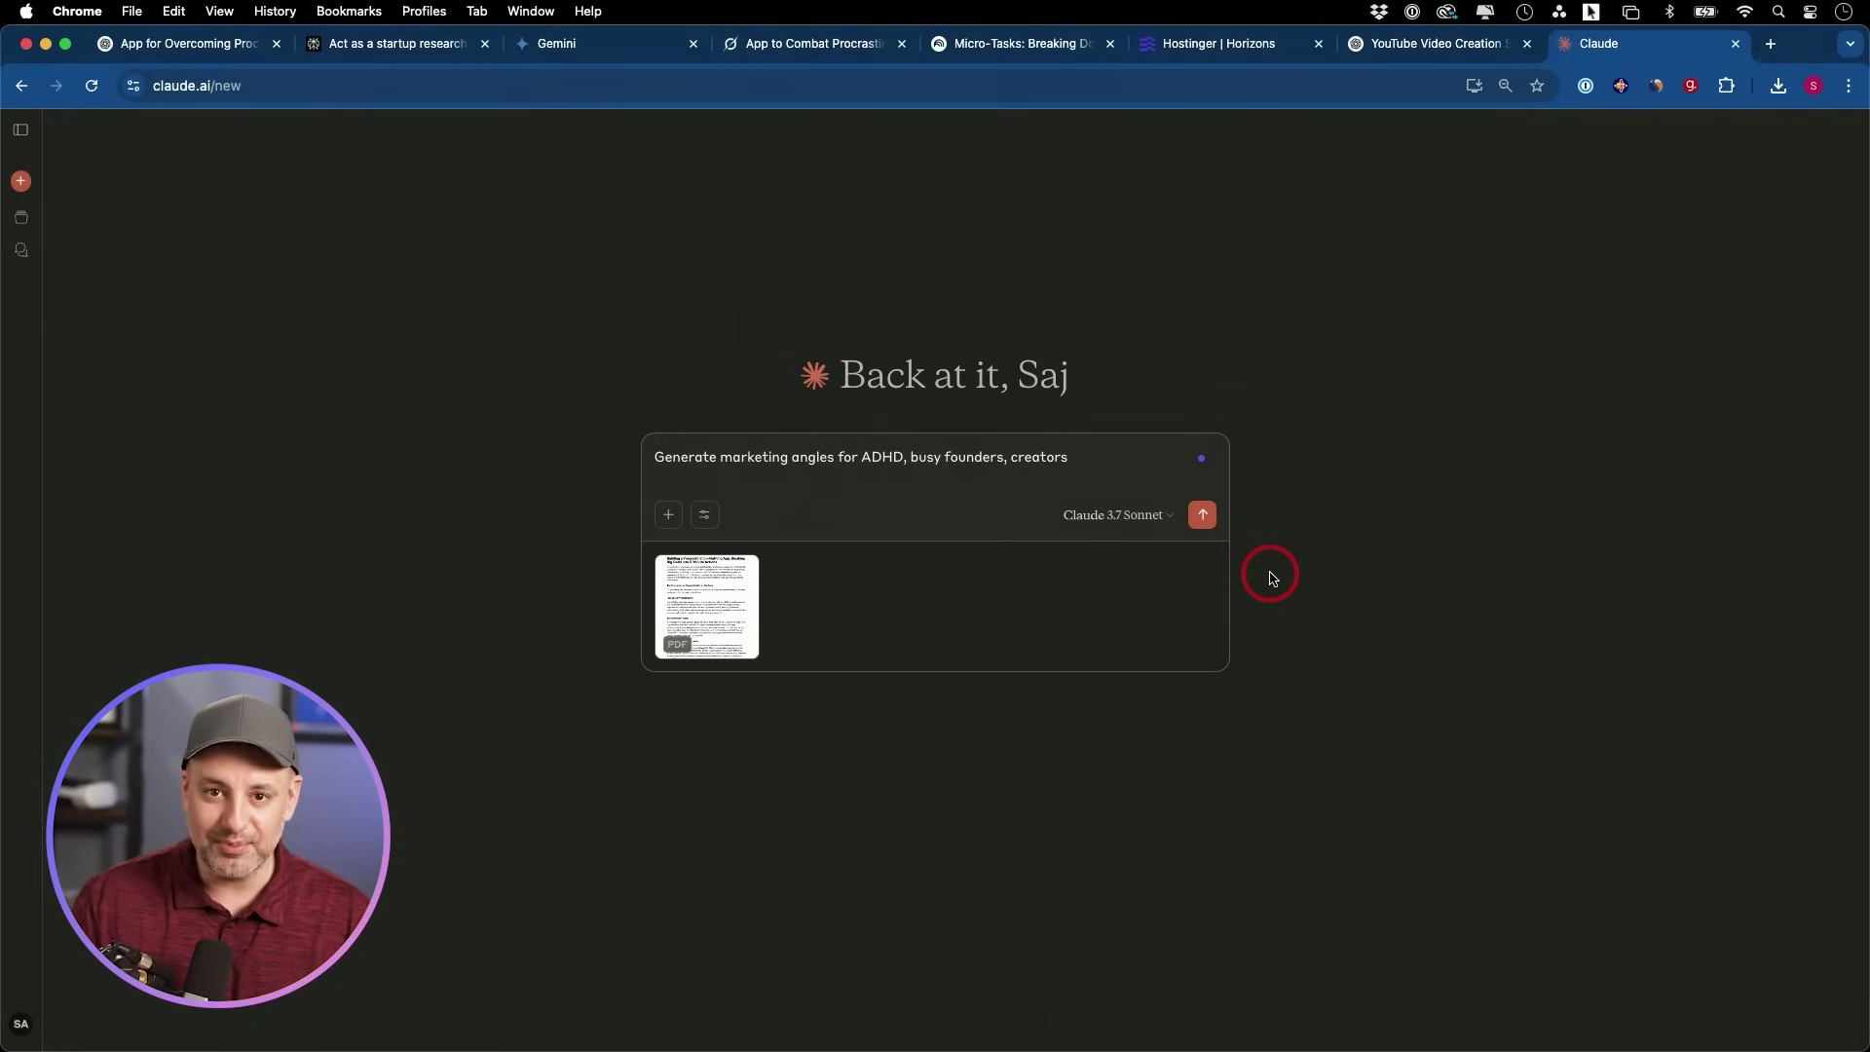
click(1203, 514)
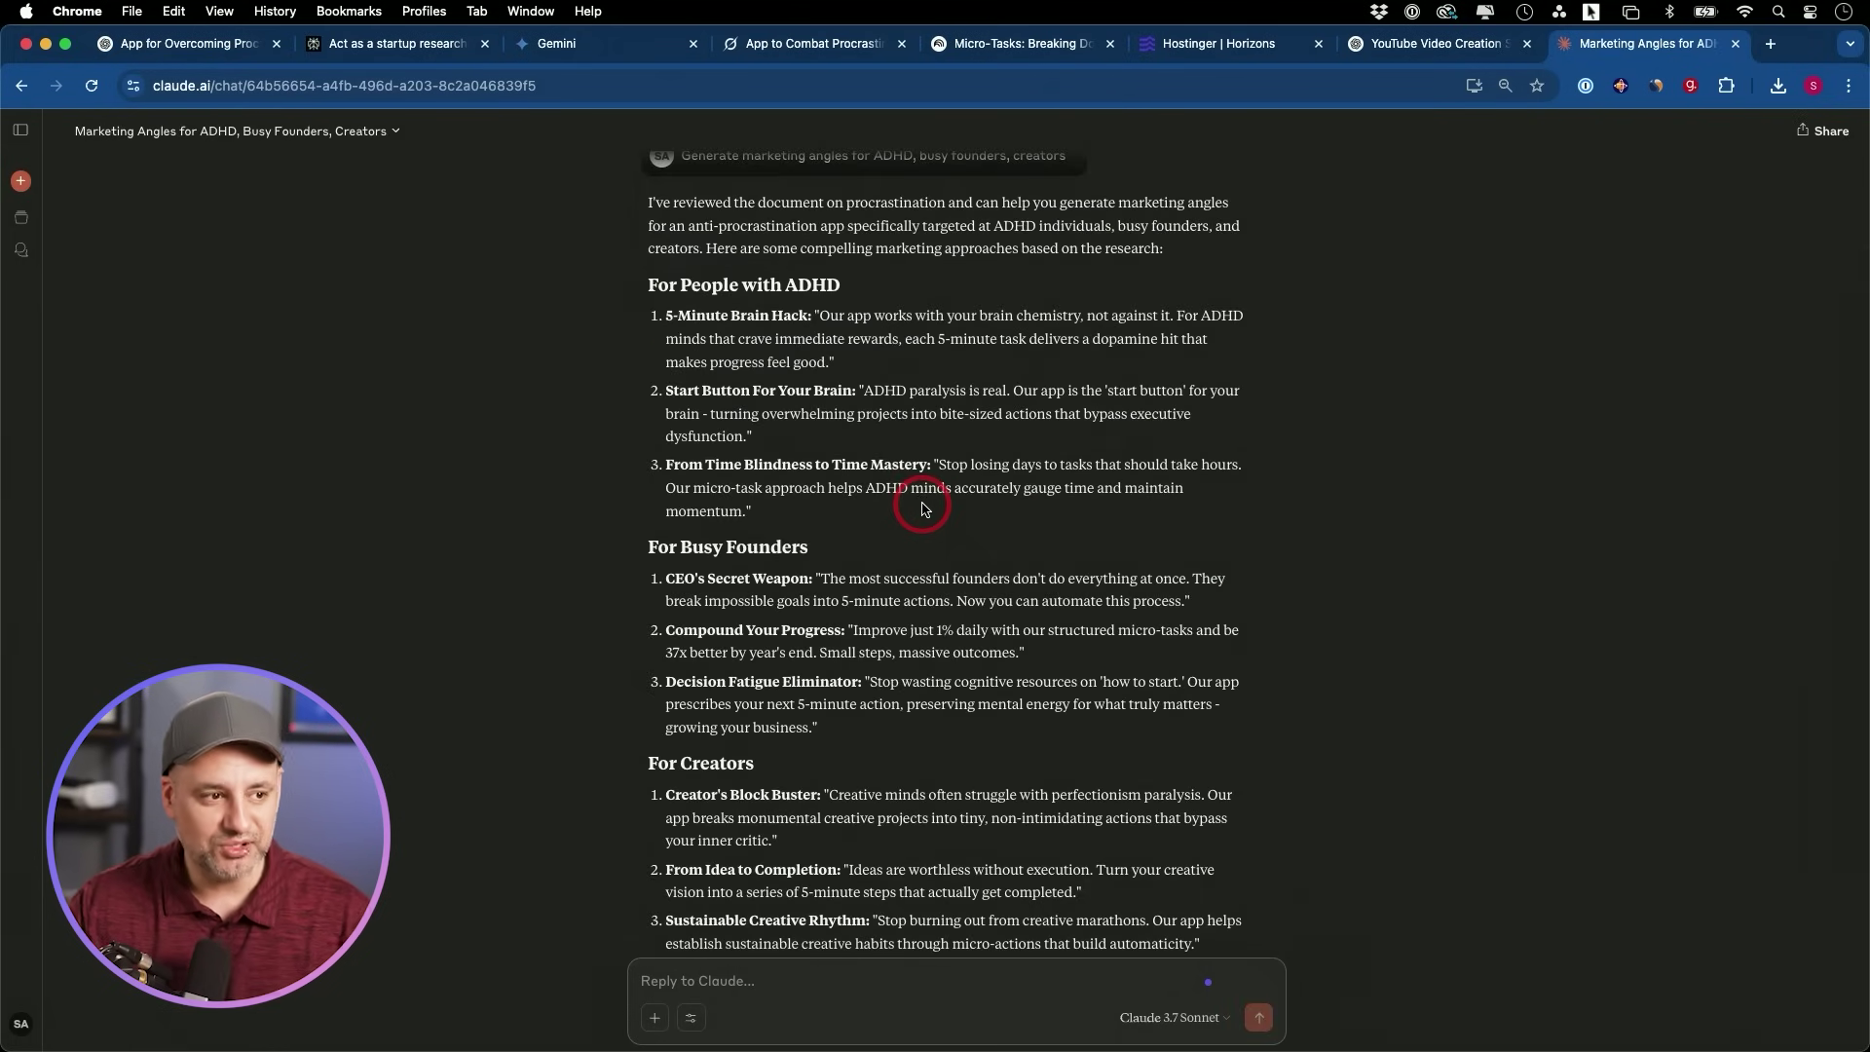
Send Claude the request for ADHD, busy-founder and creator marketing angles, and read through its reply.
click(750, 988)
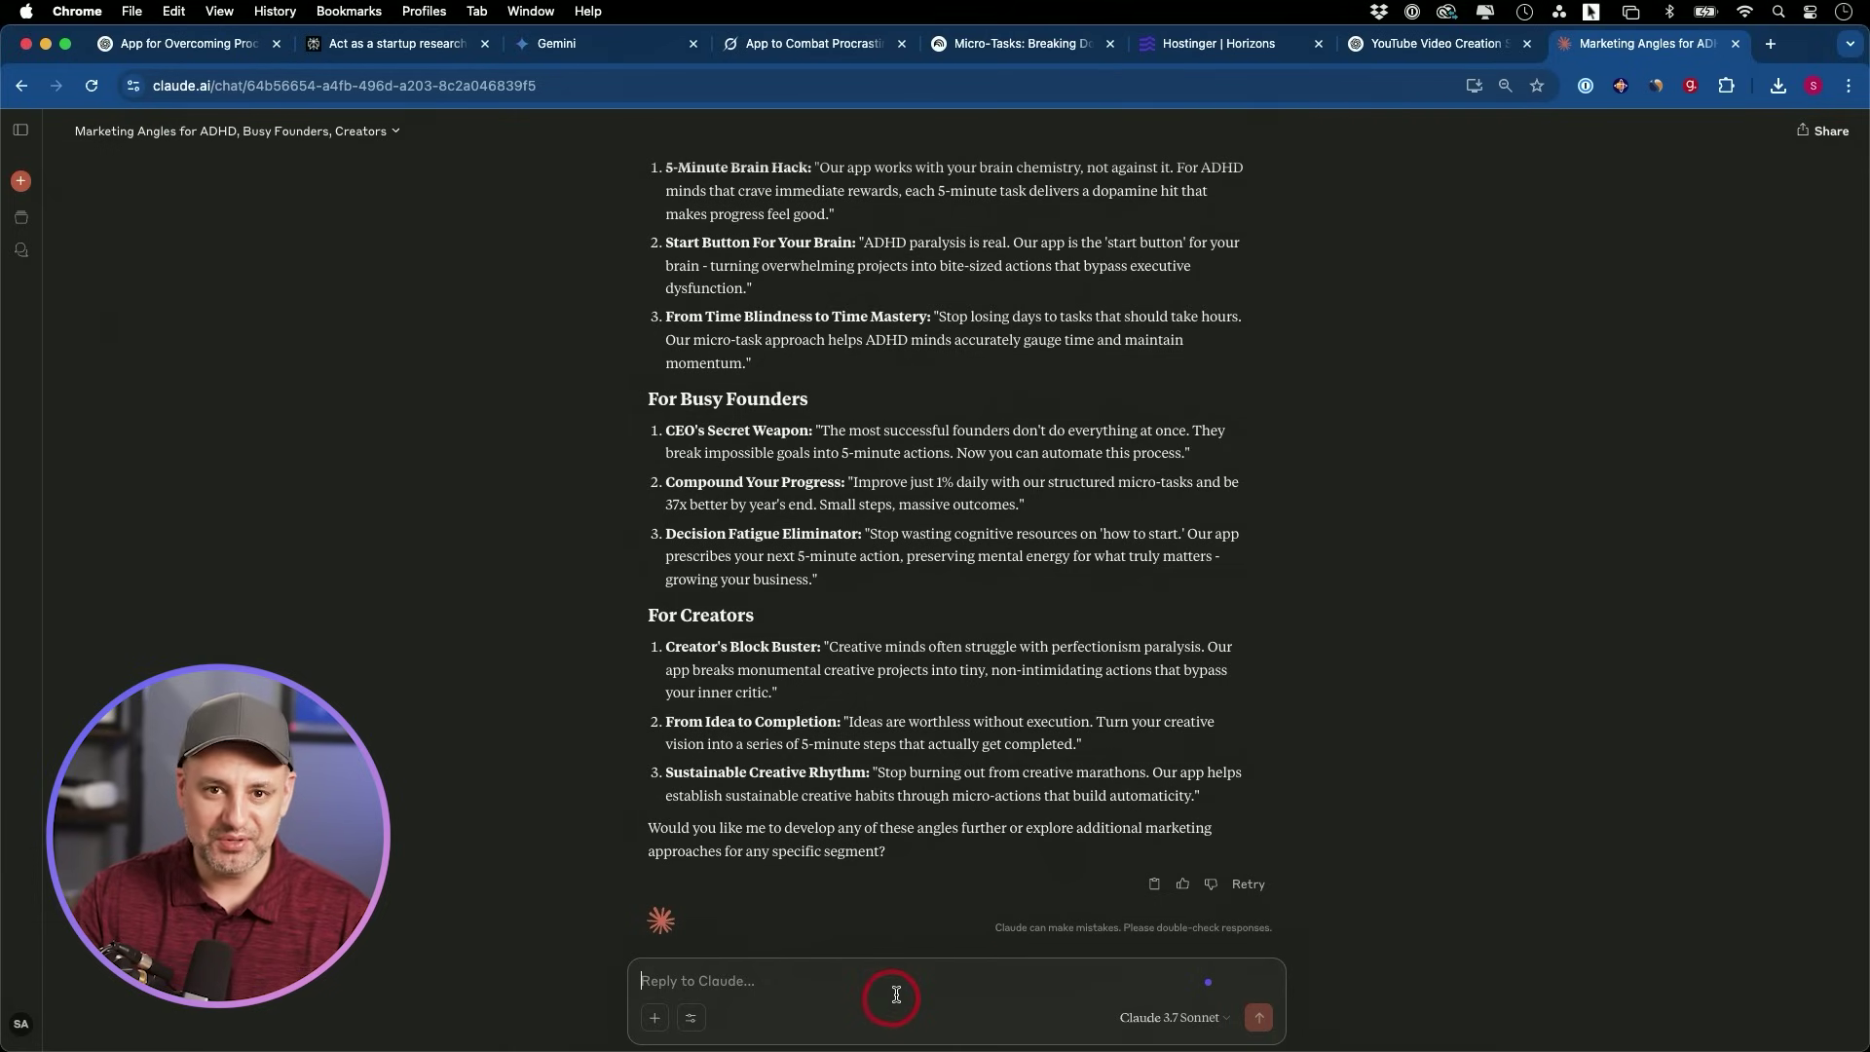
scroll(1160, 751, up, 1)
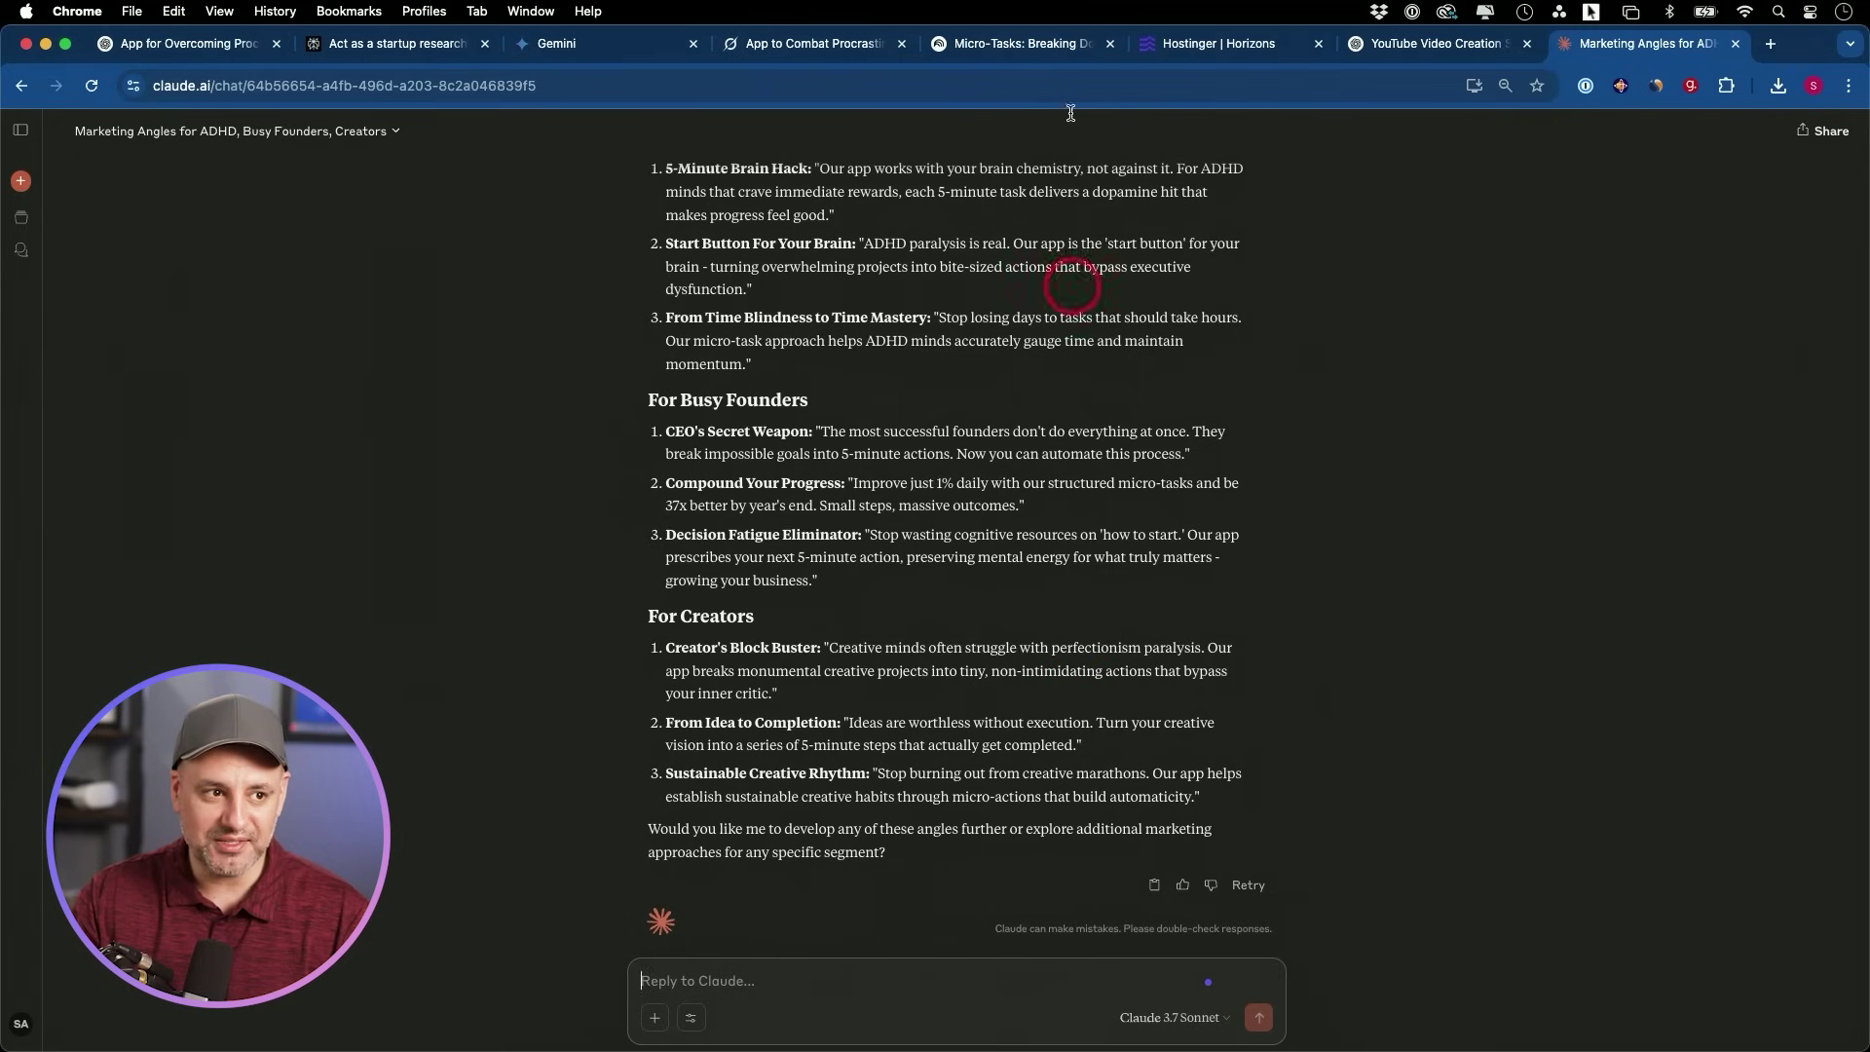
scroll(890, 259, up, 2)
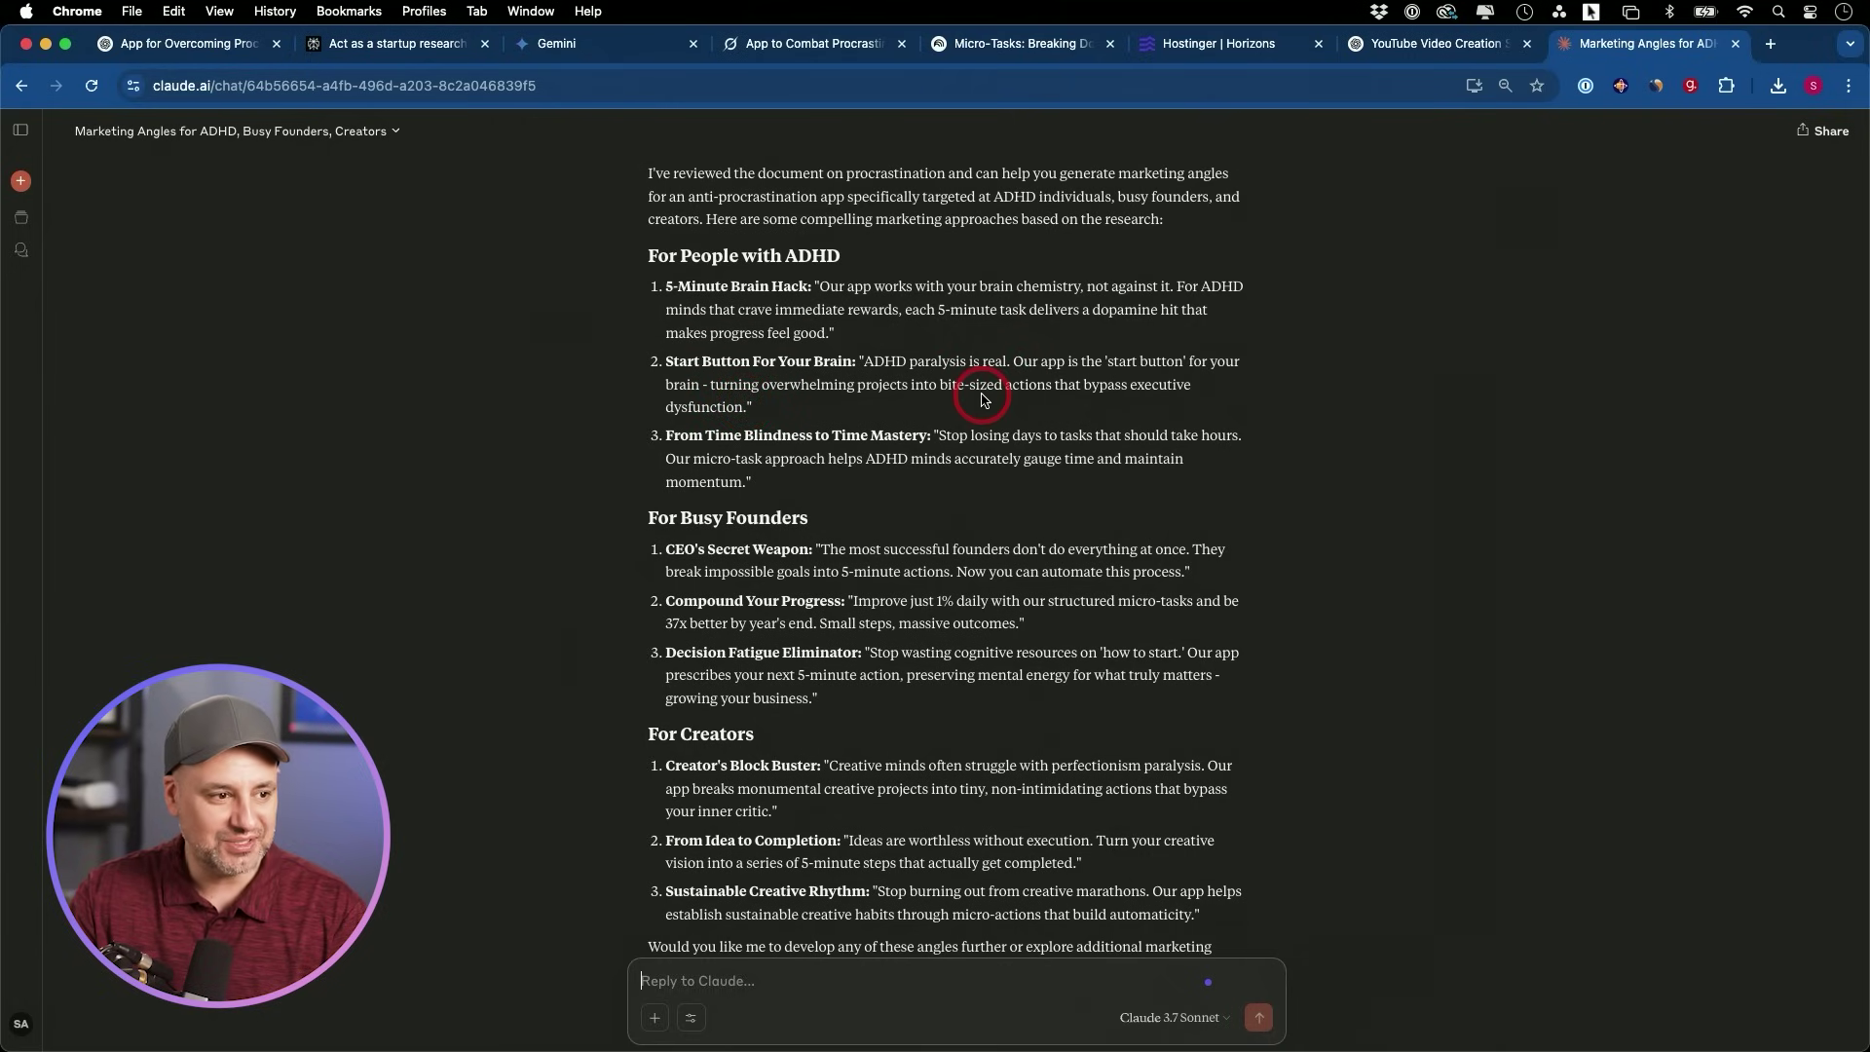
scroll(982, 399, down, 3)
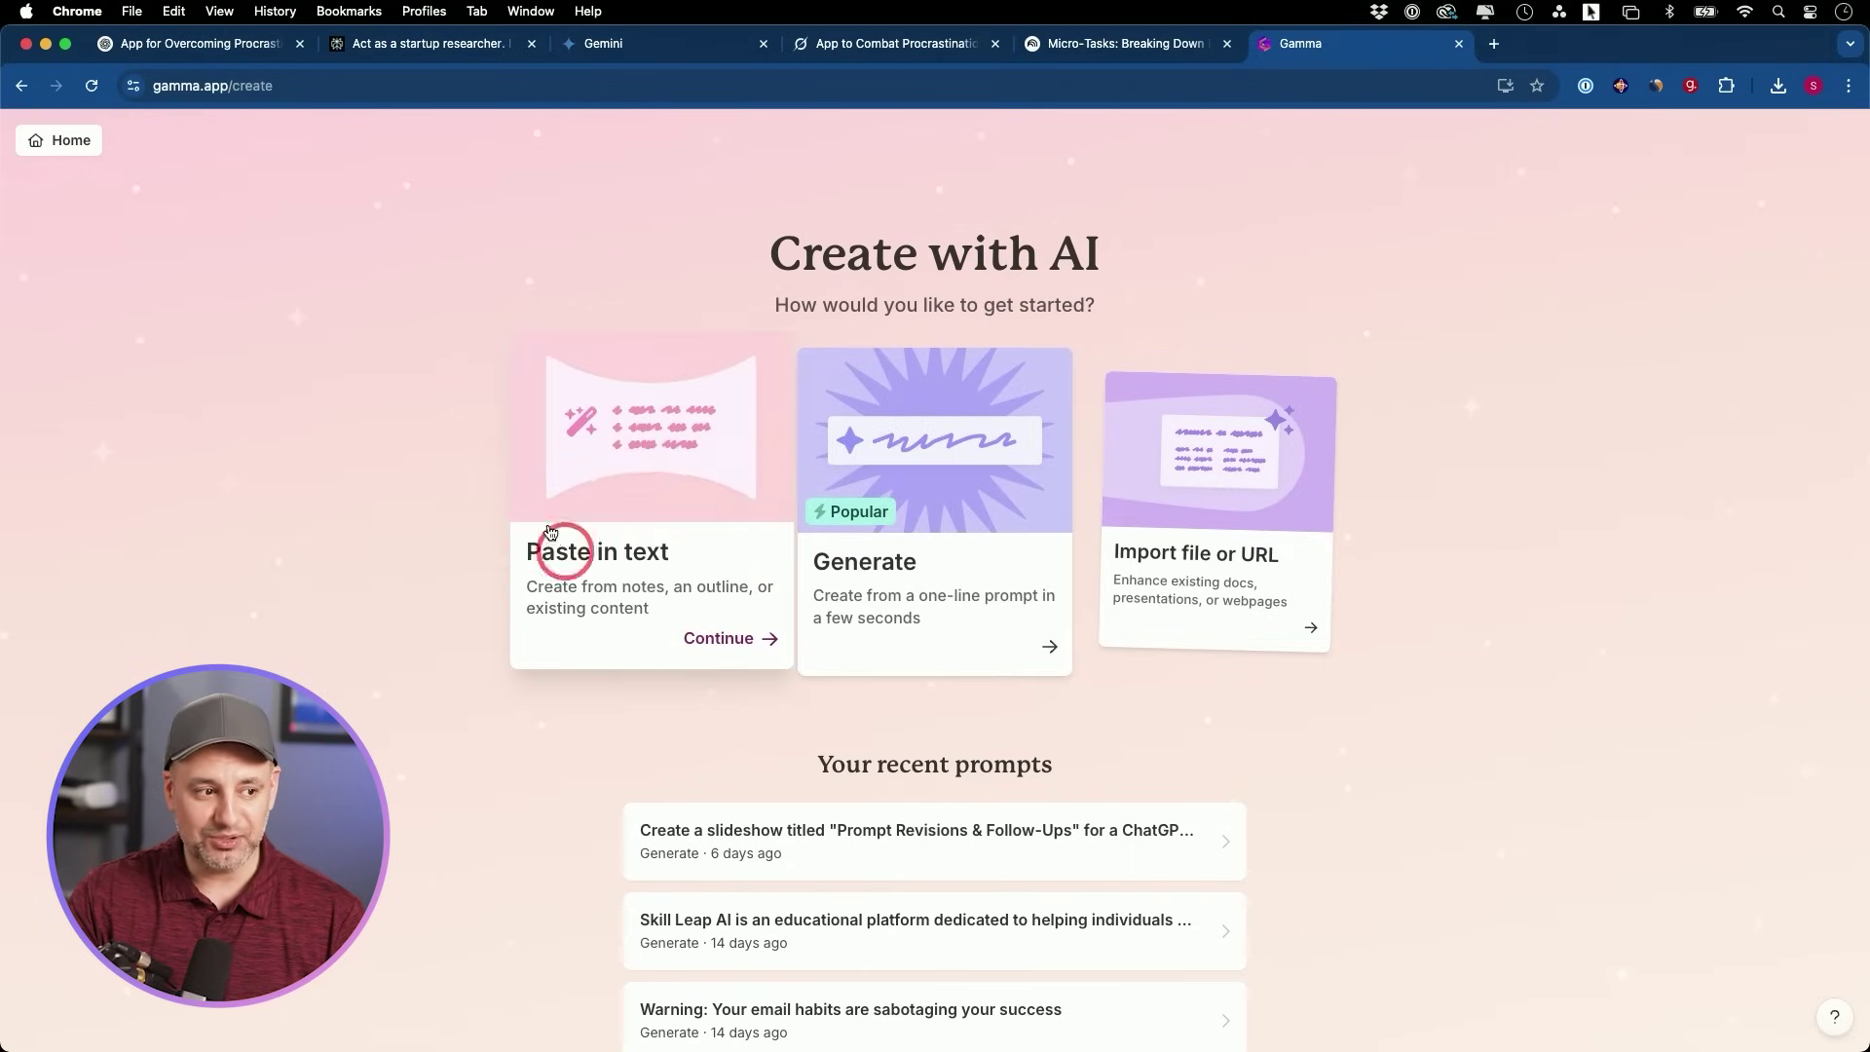
Choose Gamma's Paste in text option, then switch back to the Micro-Tasks NotebookLM tab.
click(616, 497)
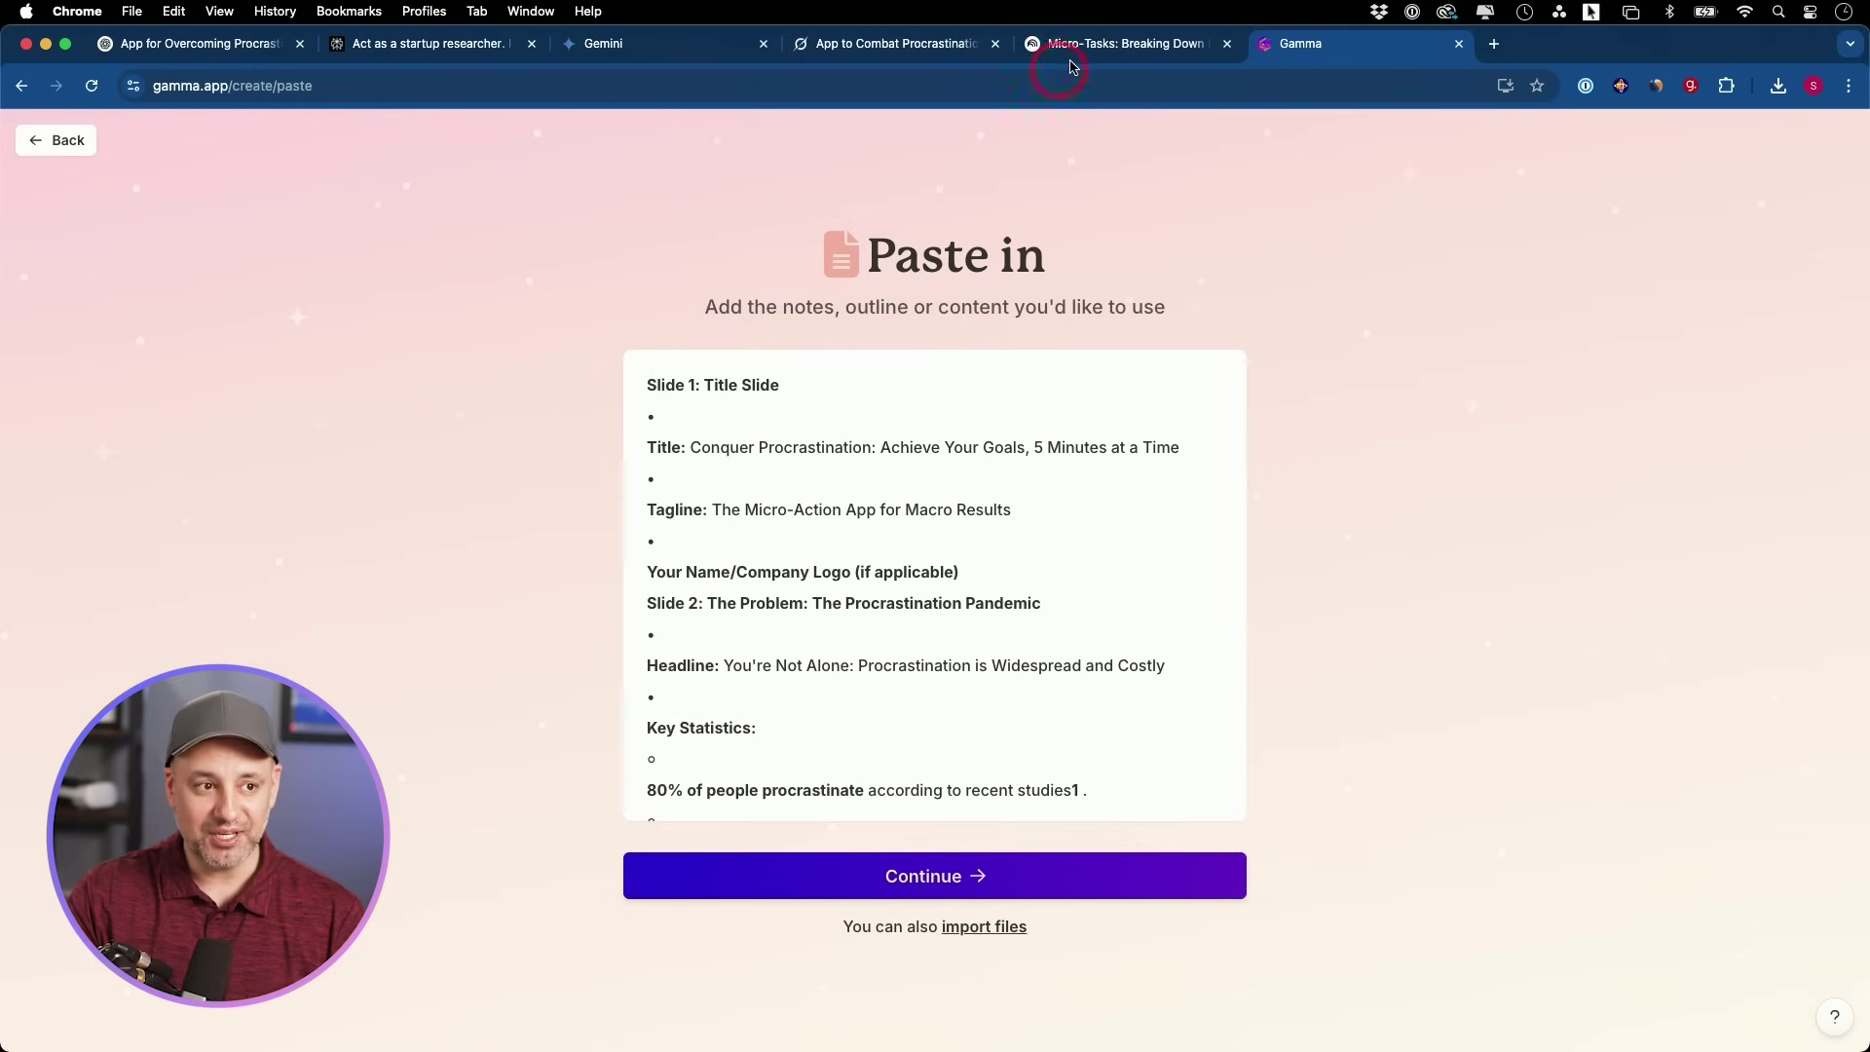
click(1089, 45)
Review the eight-slide pitch outline in the NotebookLM chat, starting from the 'Conquer Procrastination' title slide.
scroll(907, 533, up, 10)
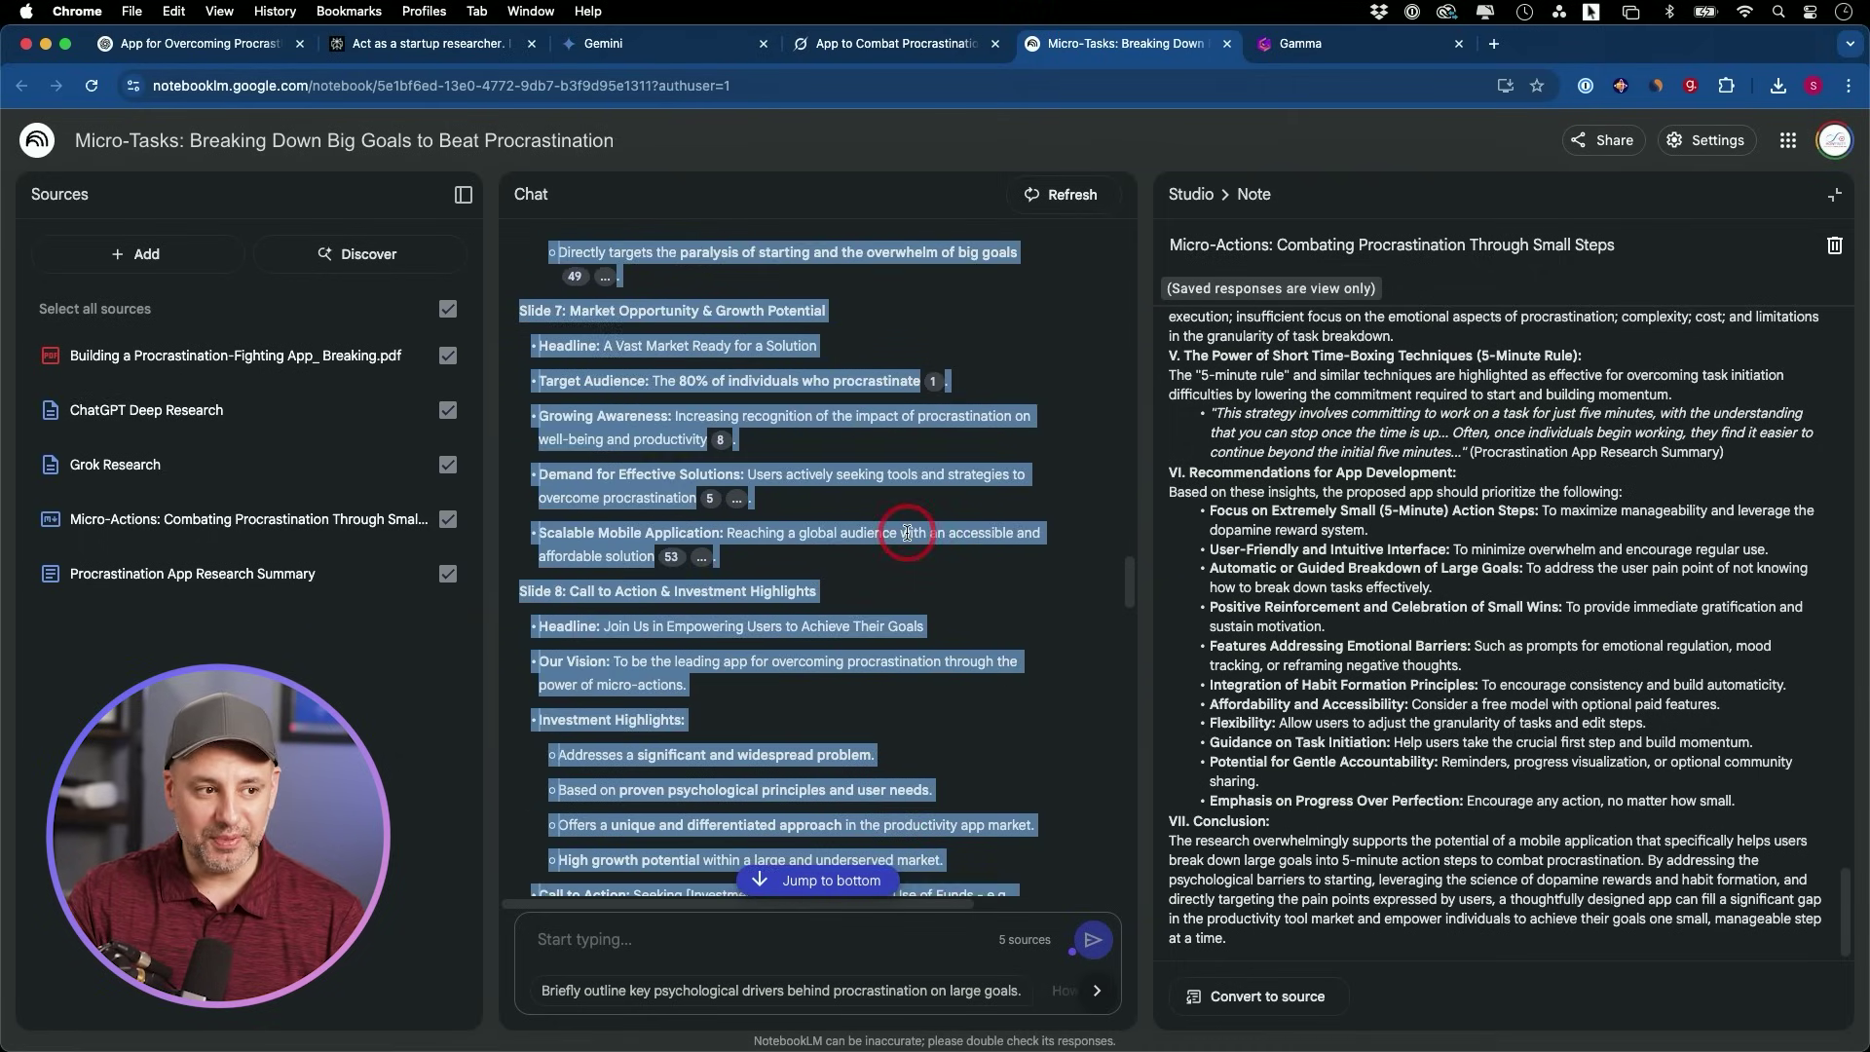
scroll(907, 536, up, 15)
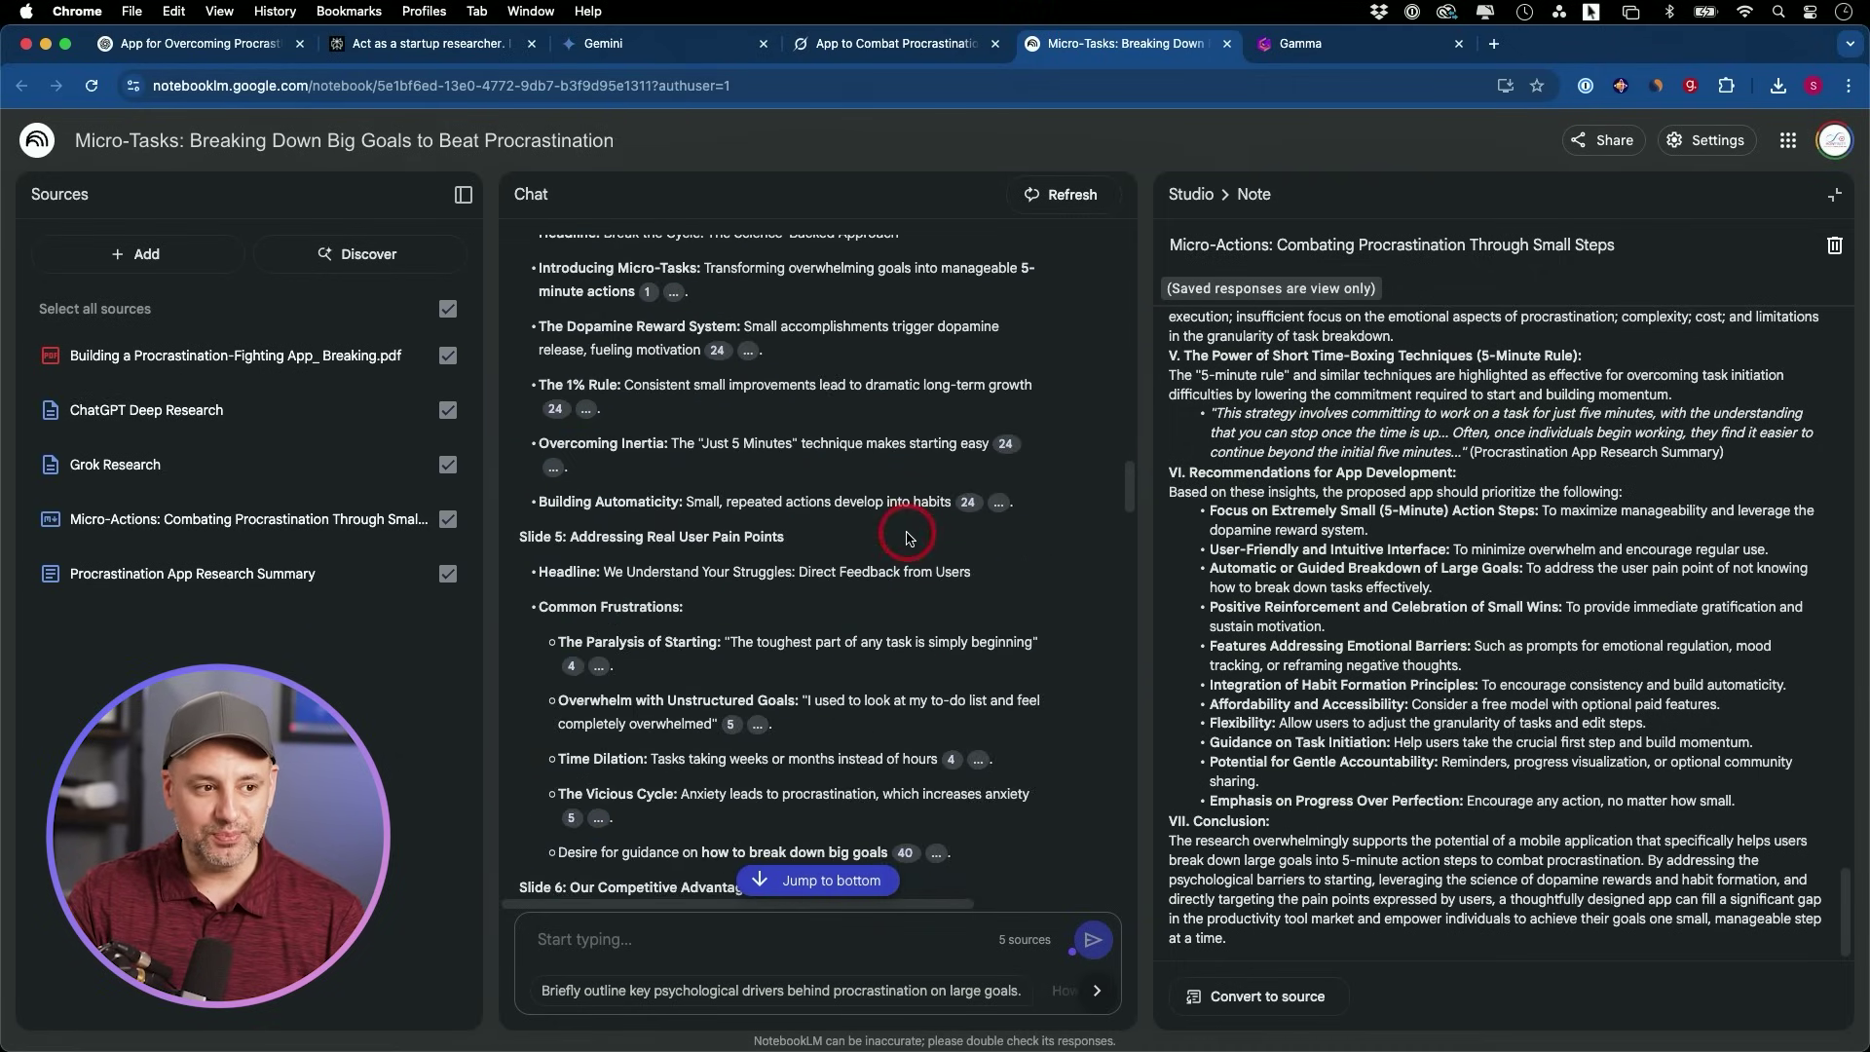
scroll(907, 533, up, 5)
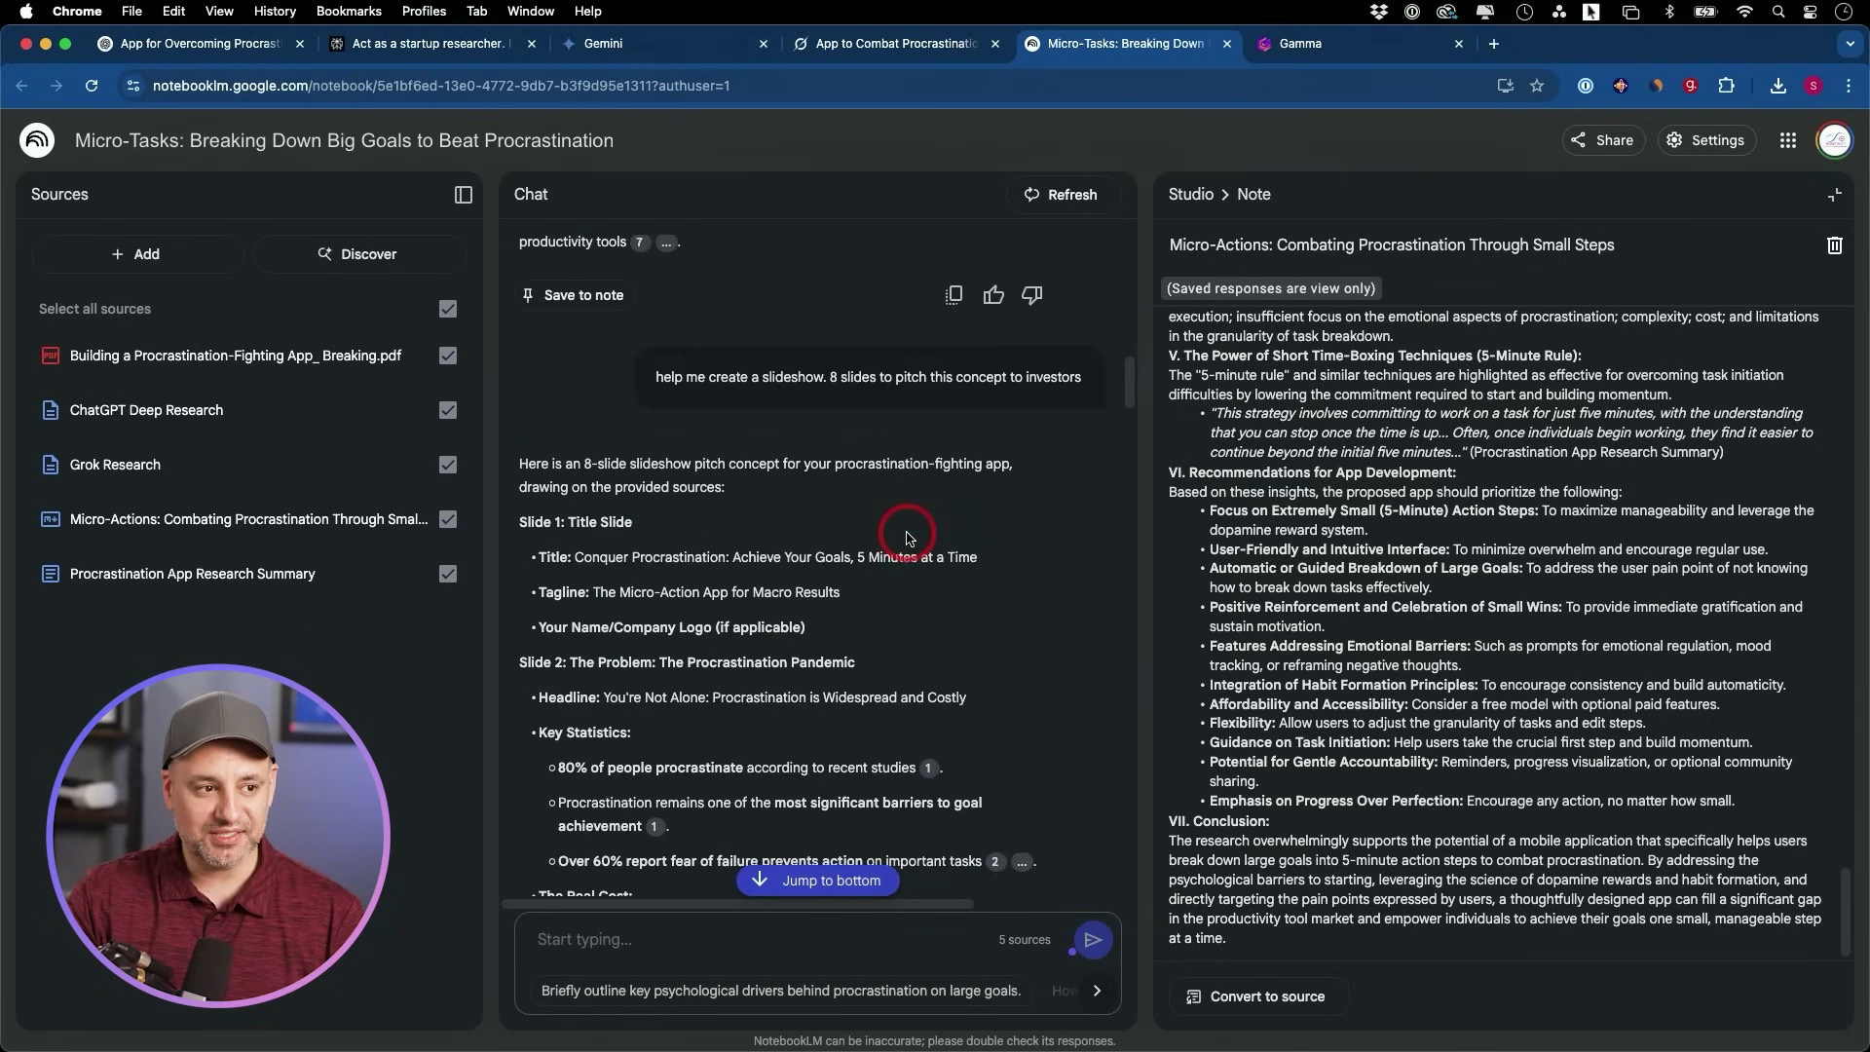
scroll(907, 536, down, 3)
scroll(907, 537, right, 1)
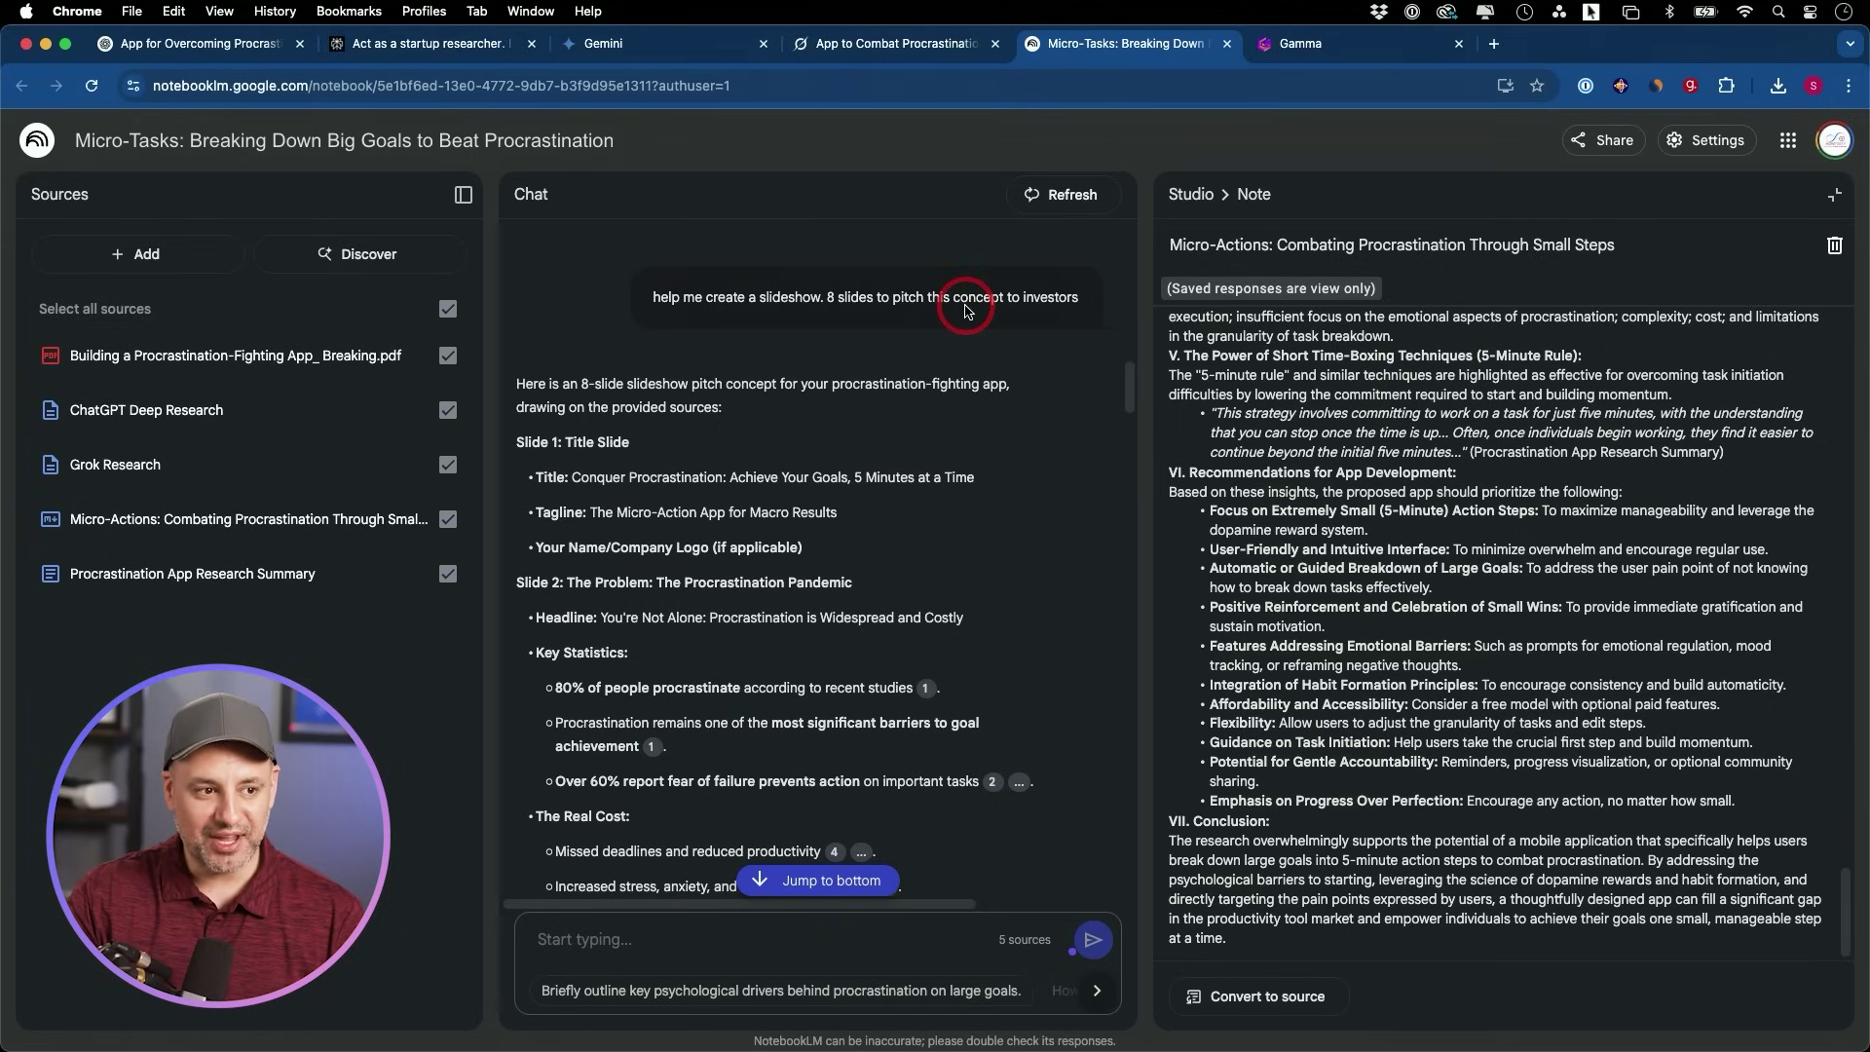
scroll(1033, 358, down, 1)
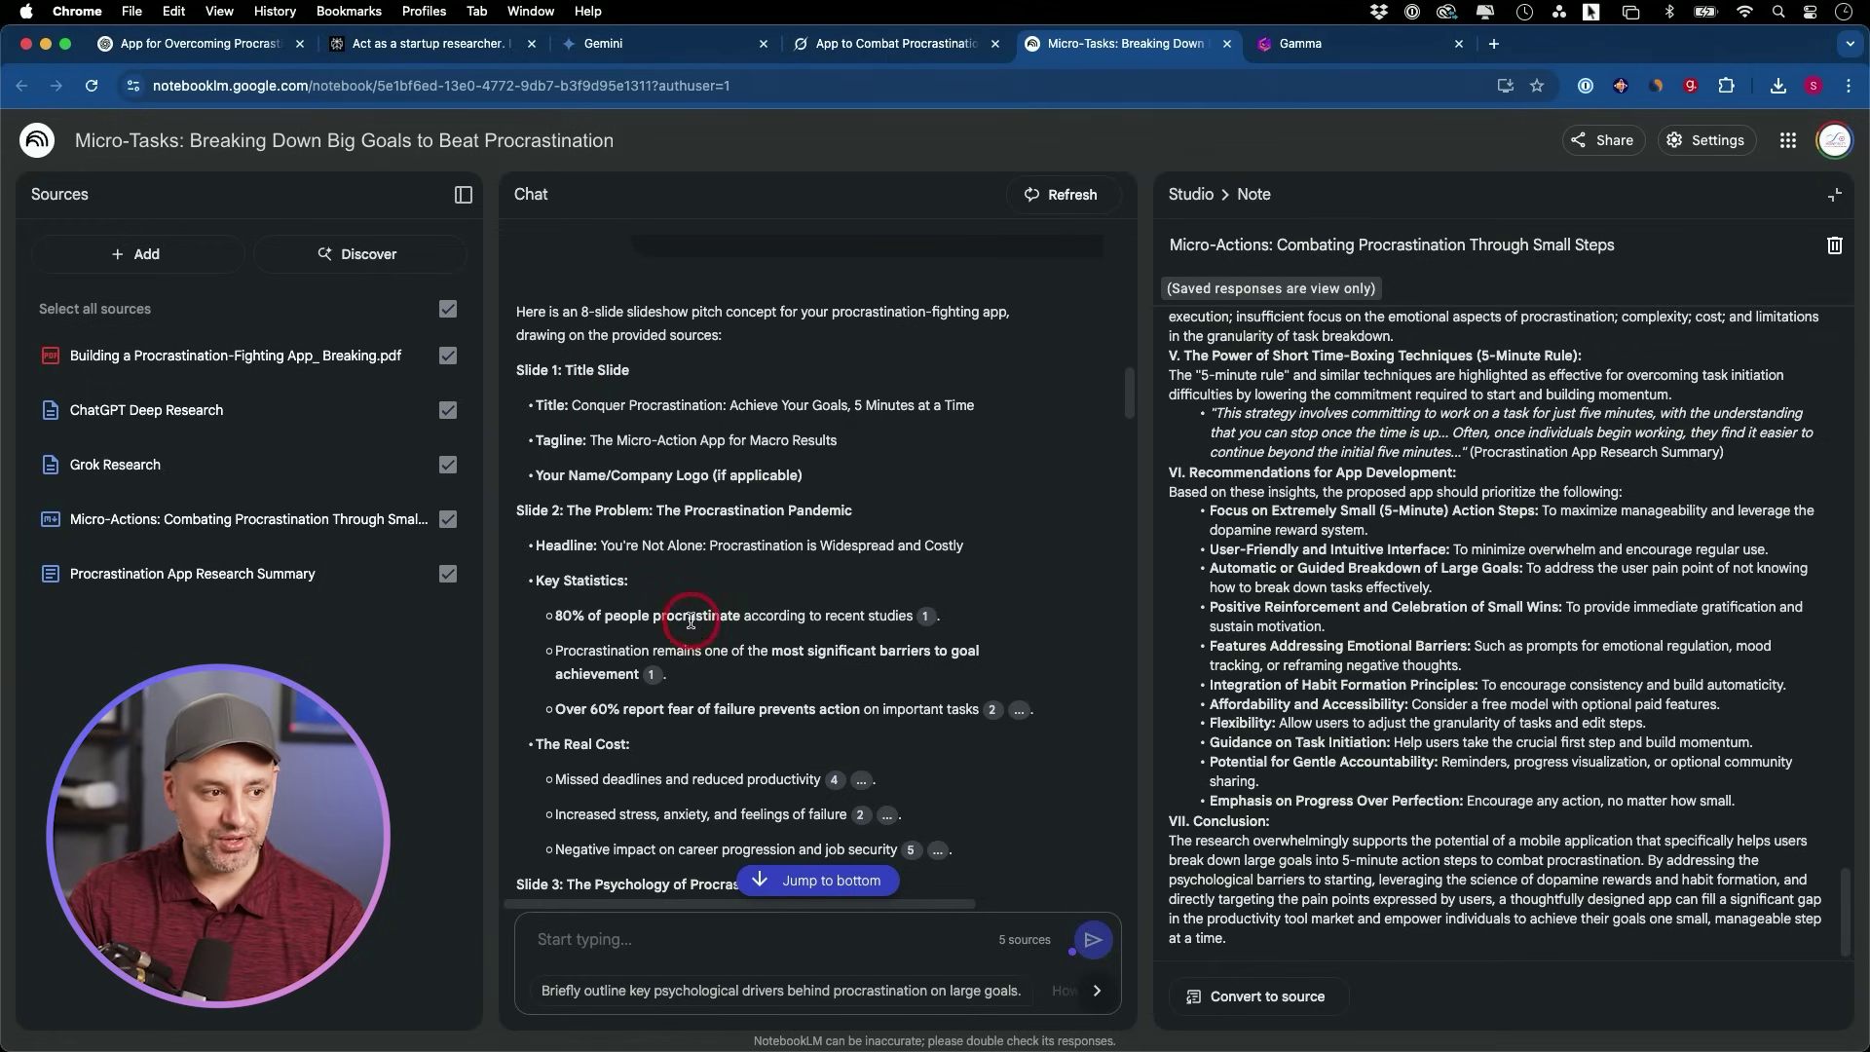
Back in Gamma, submit the pasted outline so it splits into 8 cards.
click(1361, 62)
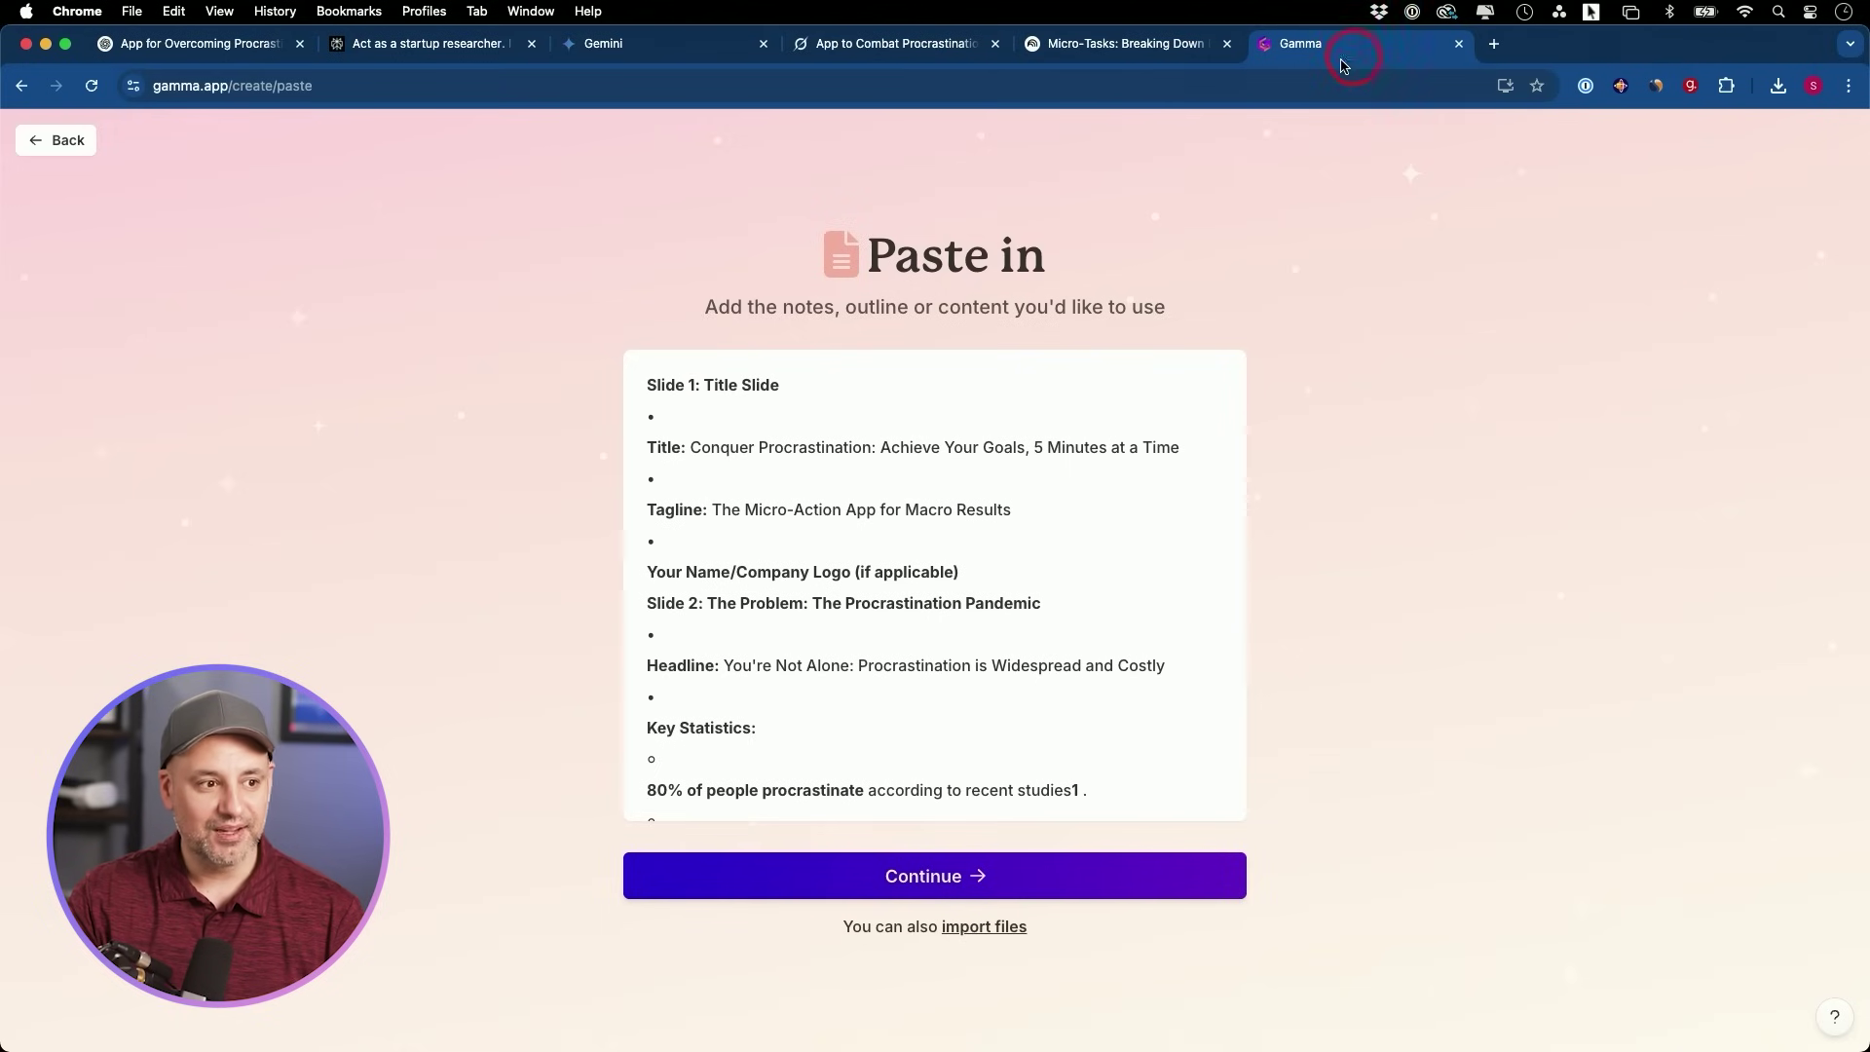
scroll(764, 421, down, 15)
click(943, 864)
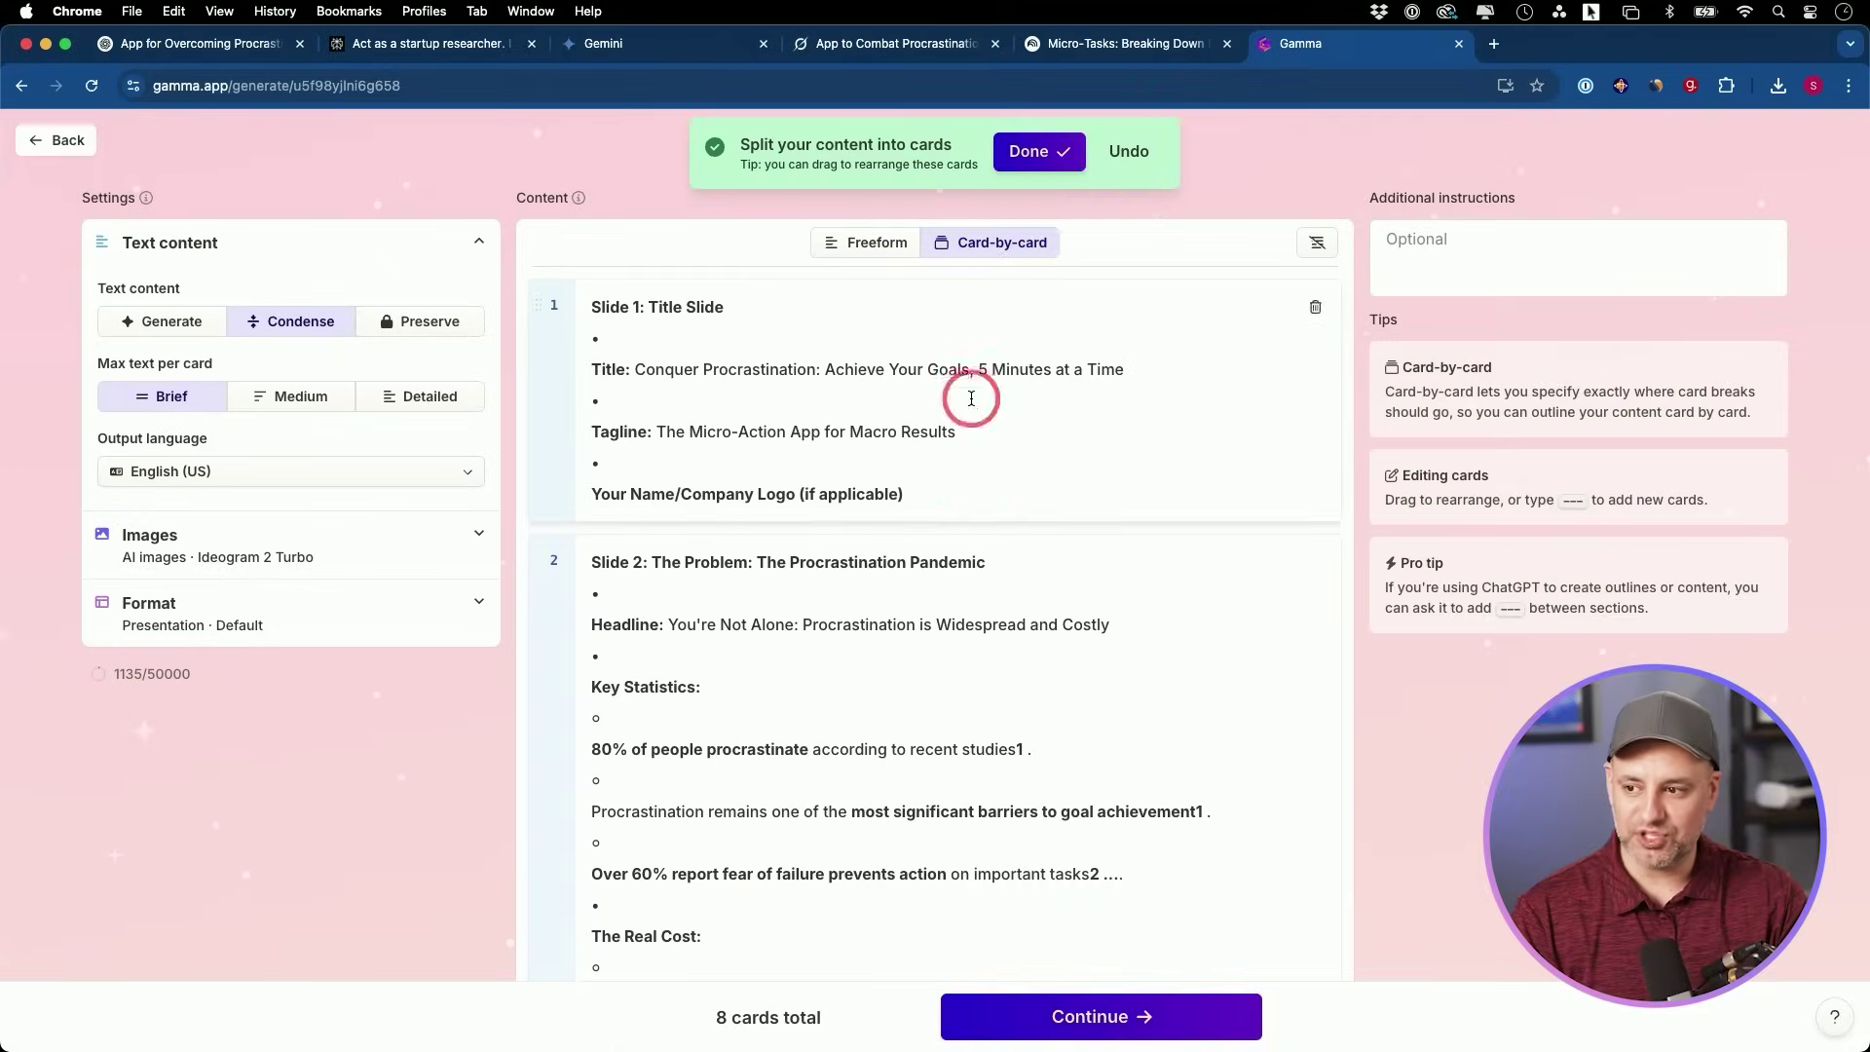
scroll(971, 398, down, 3)
scroll(971, 397, down, 15)
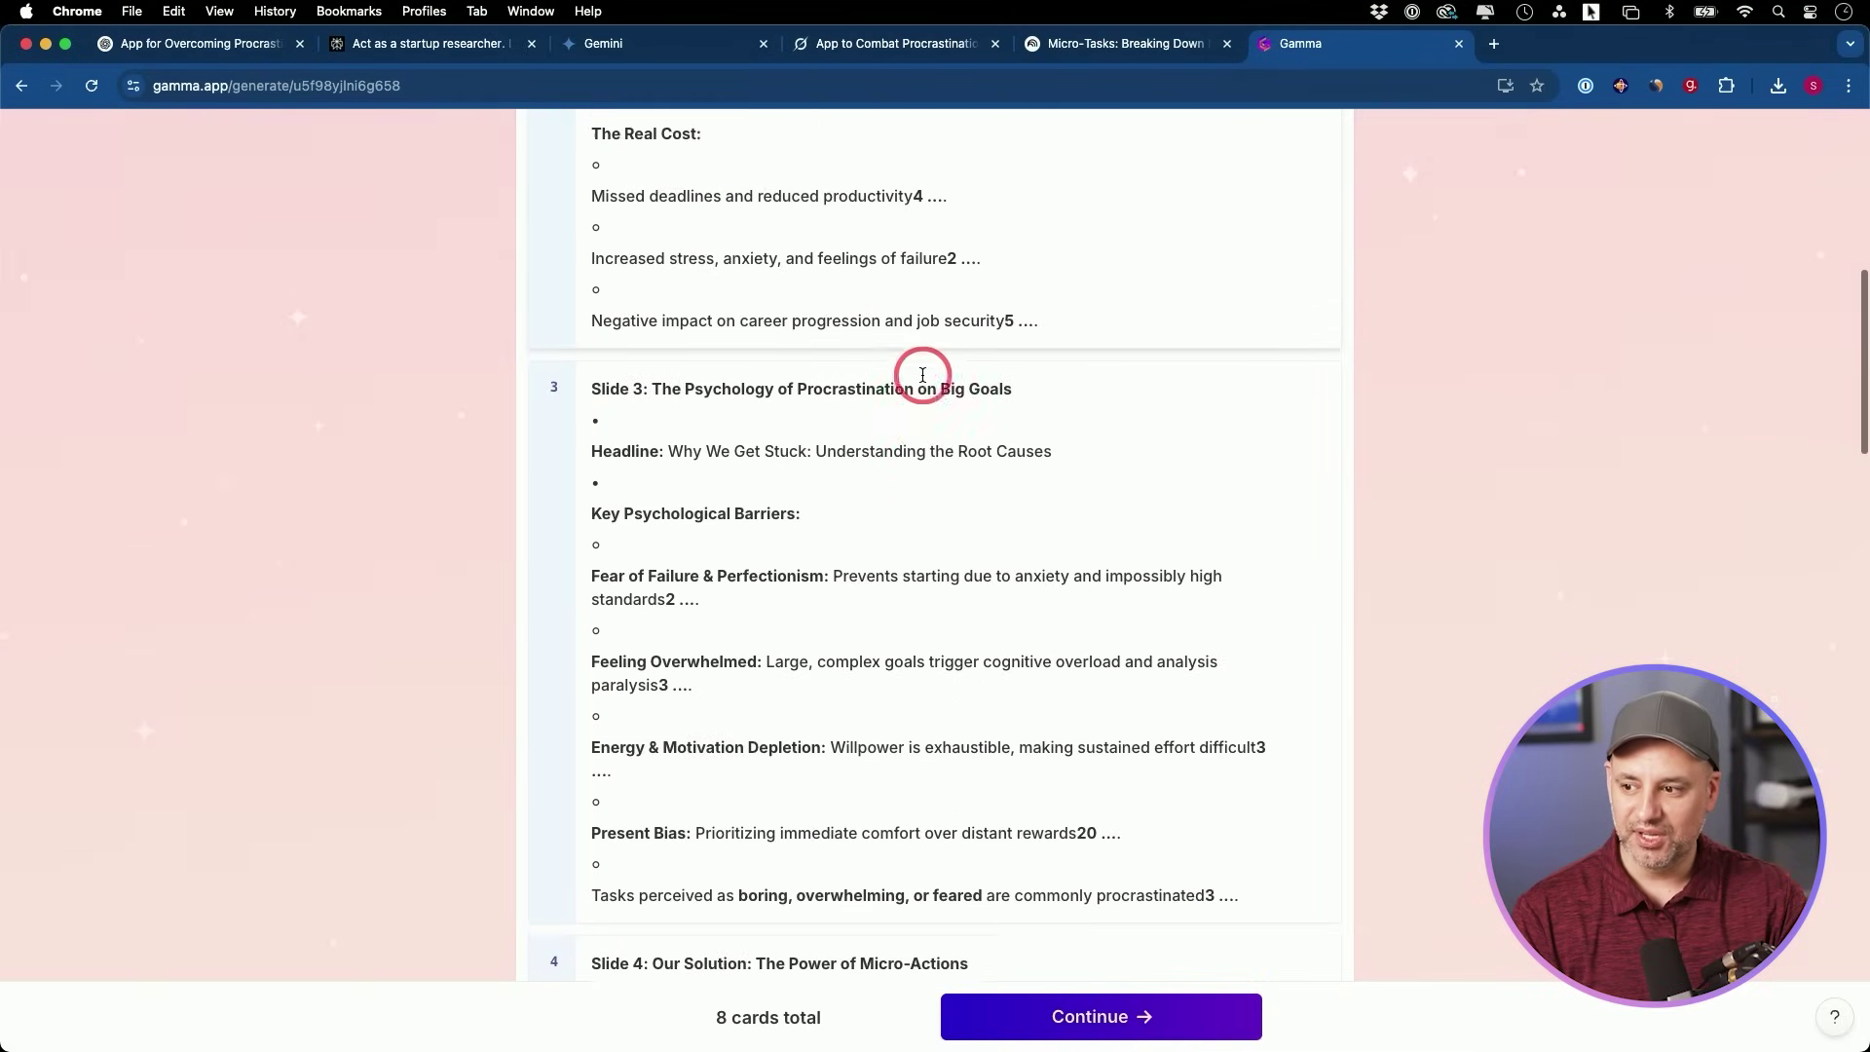
scroll(922, 375, down, 7)
scroll(923, 375, up, 20)
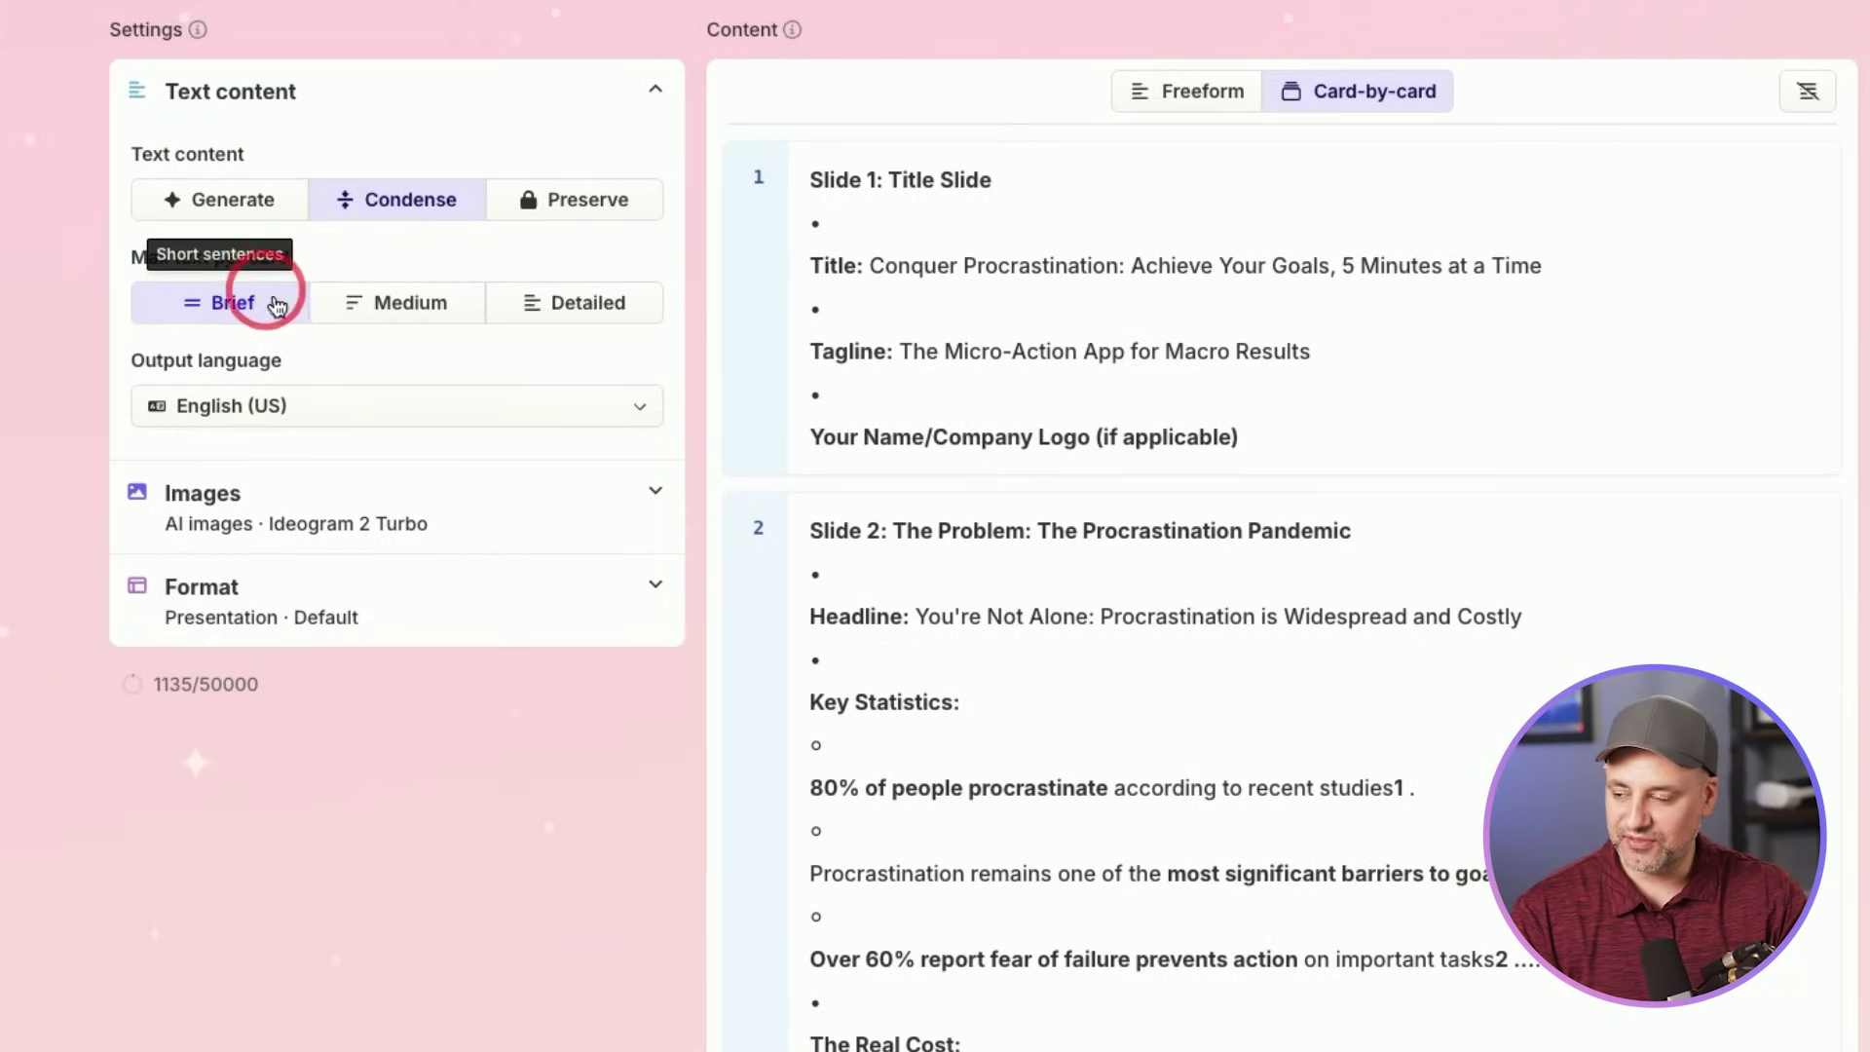
Set the AI image model to Flux Pro in the Images settings.
click(342, 506)
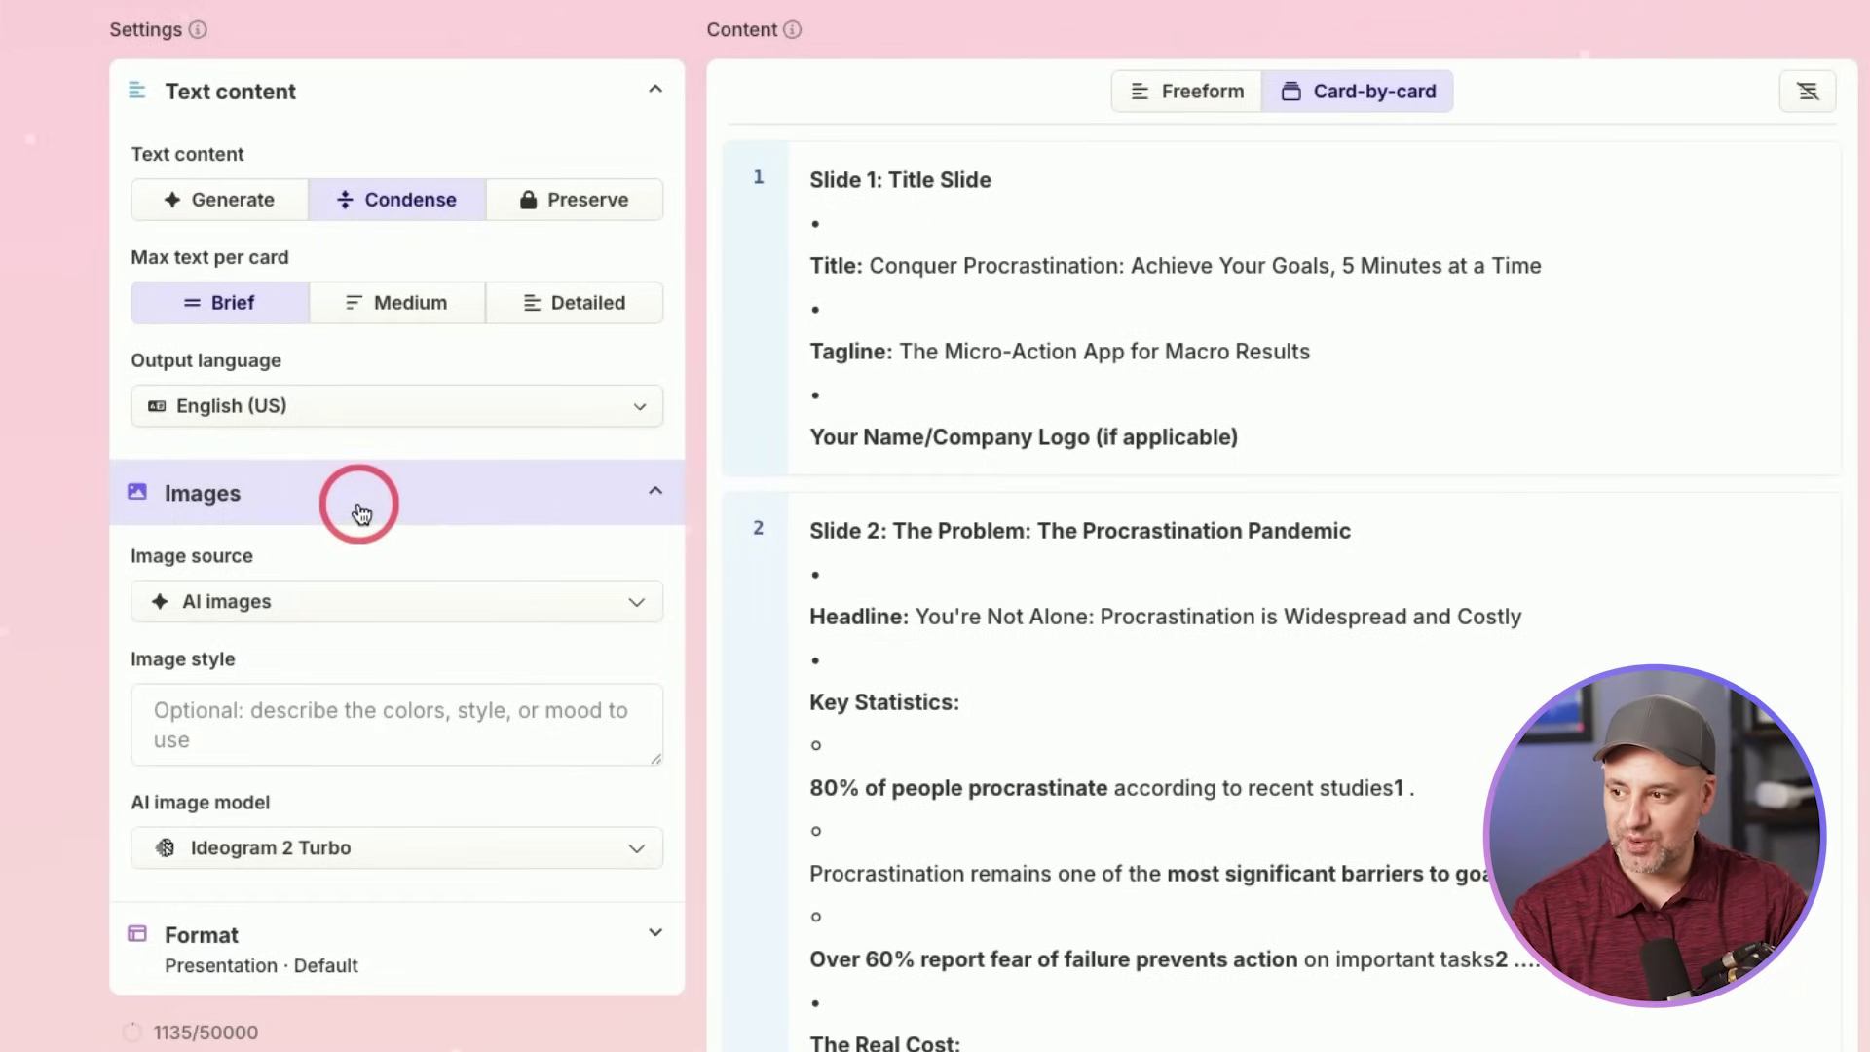
click(359, 845)
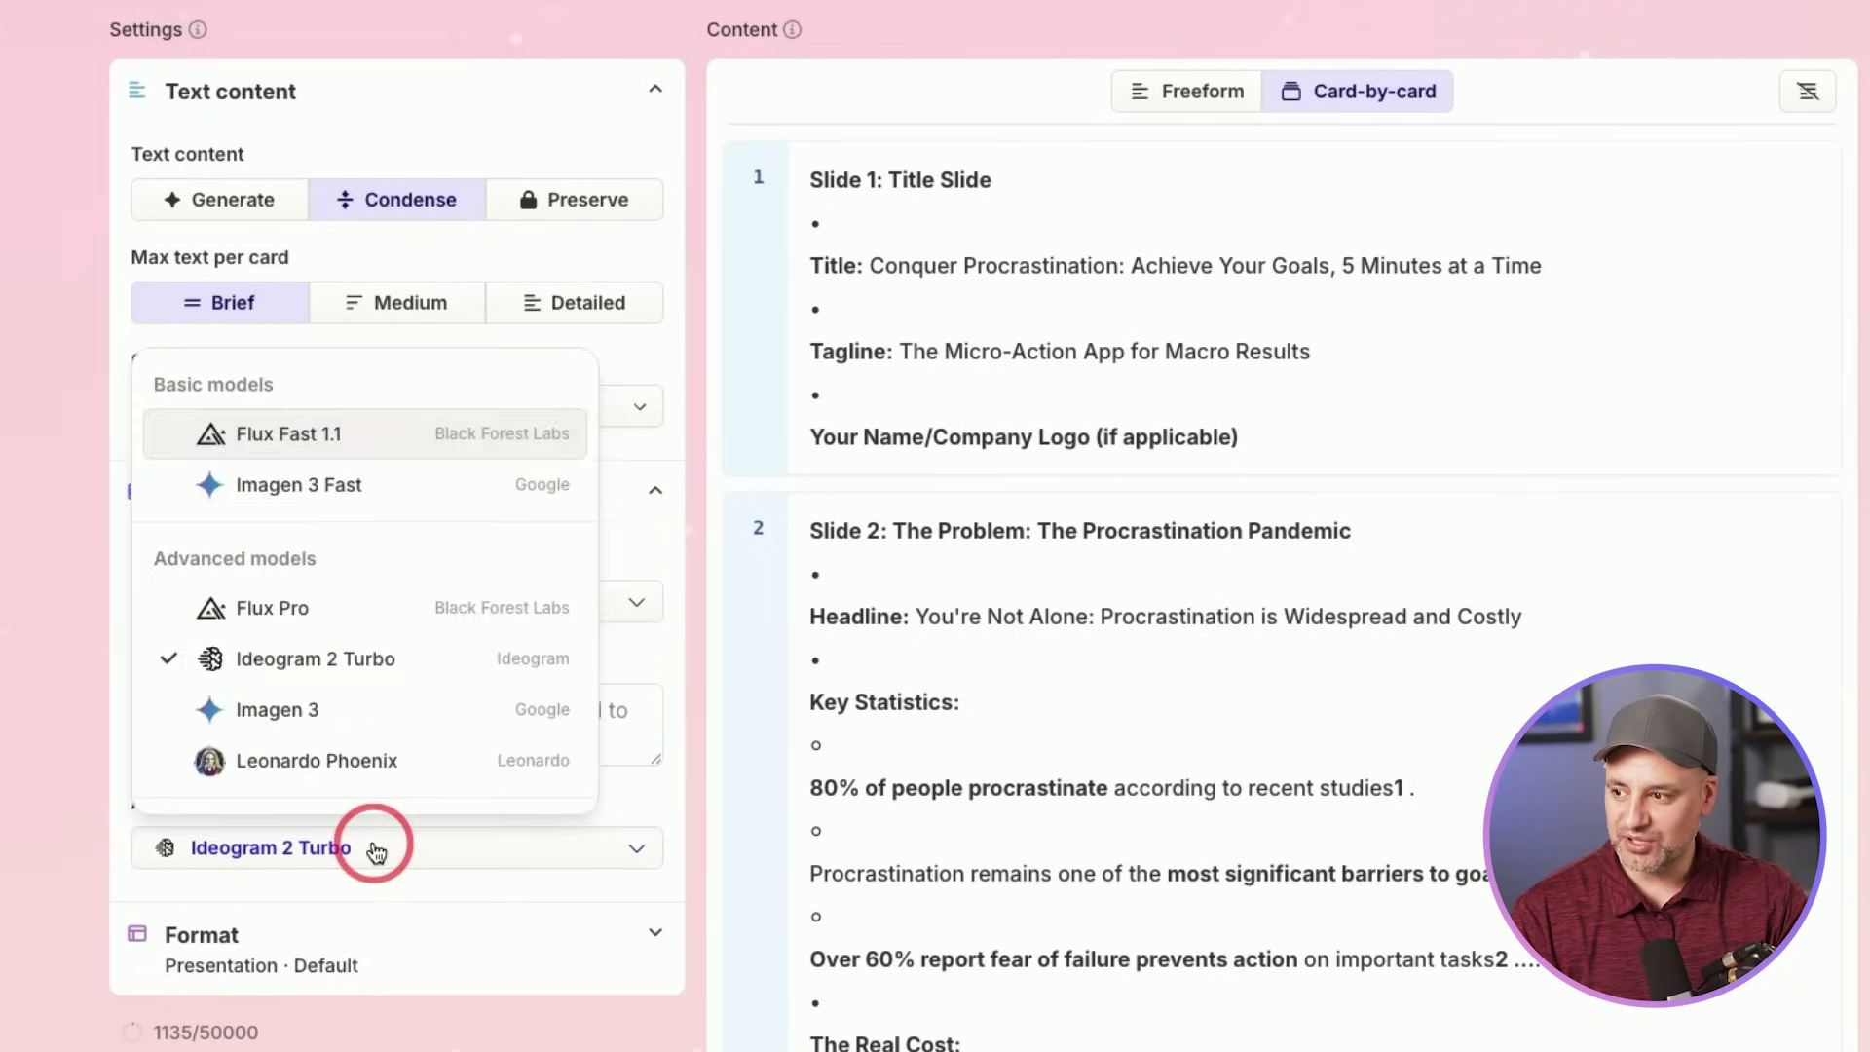
mouse_move(294, 633)
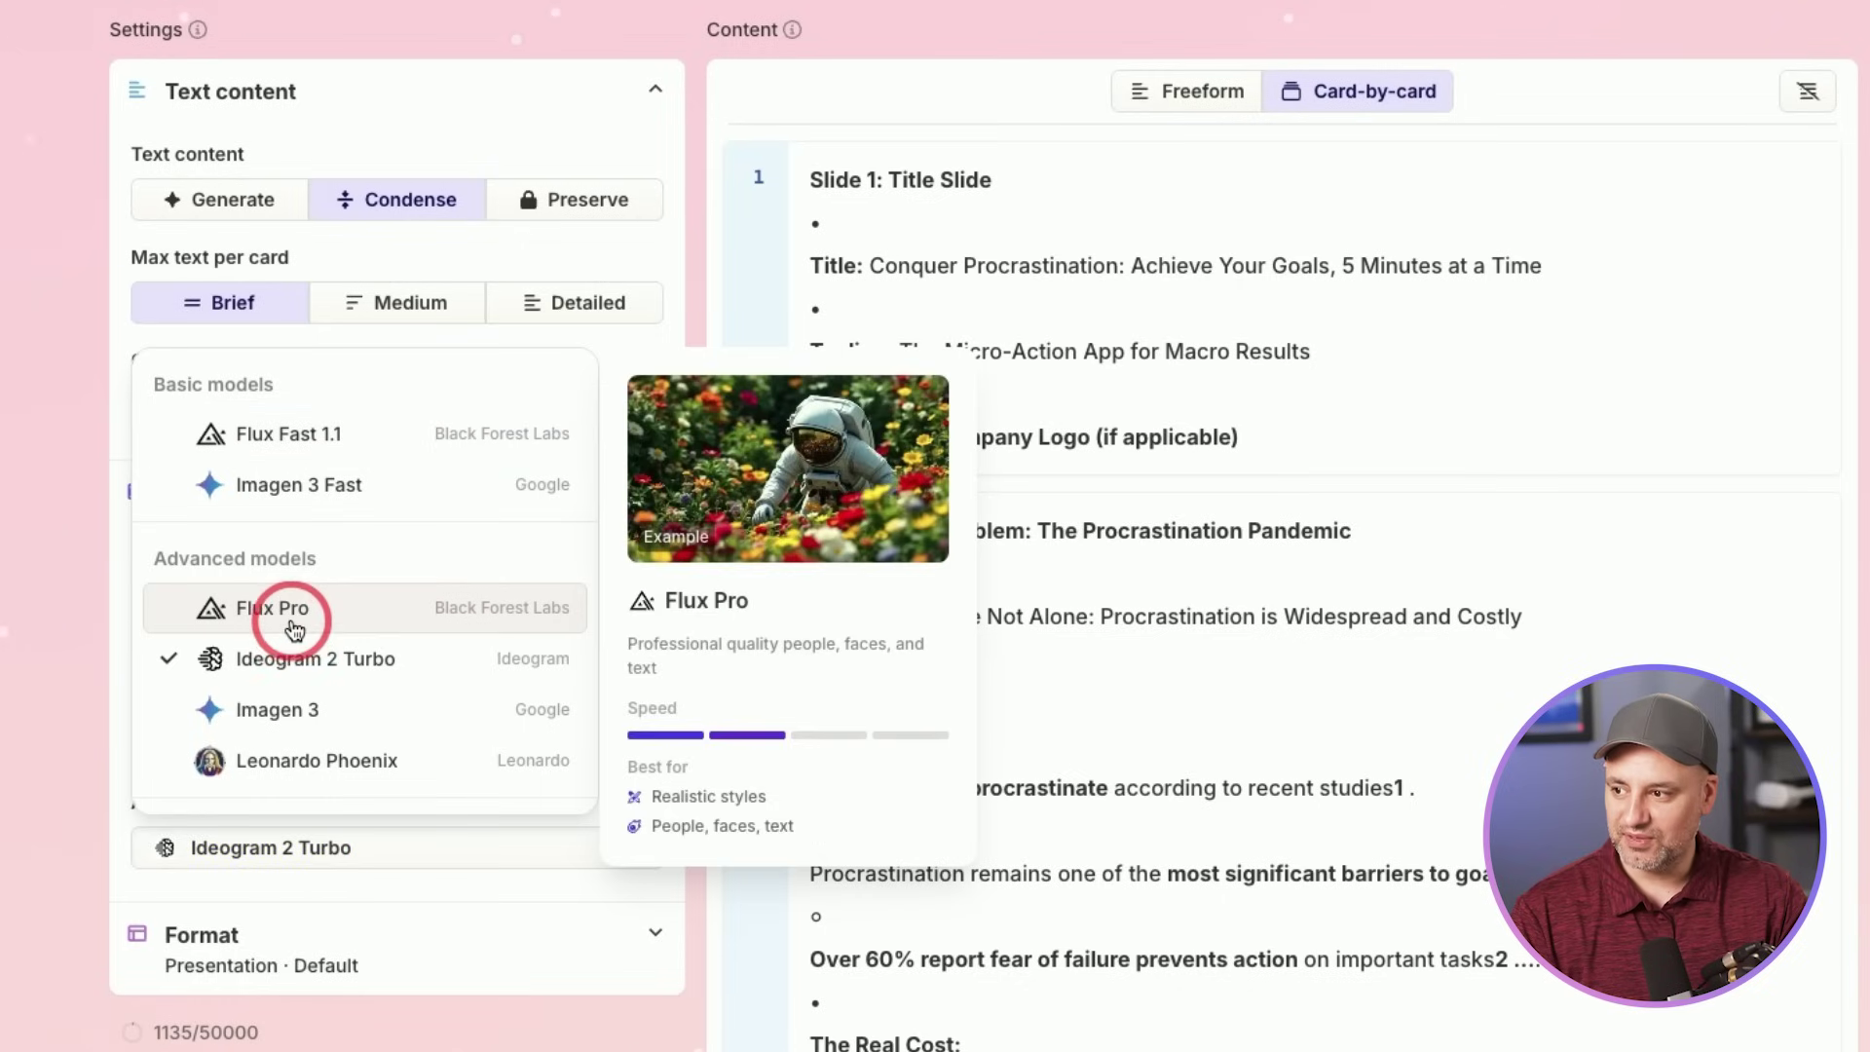
click(294, 629)
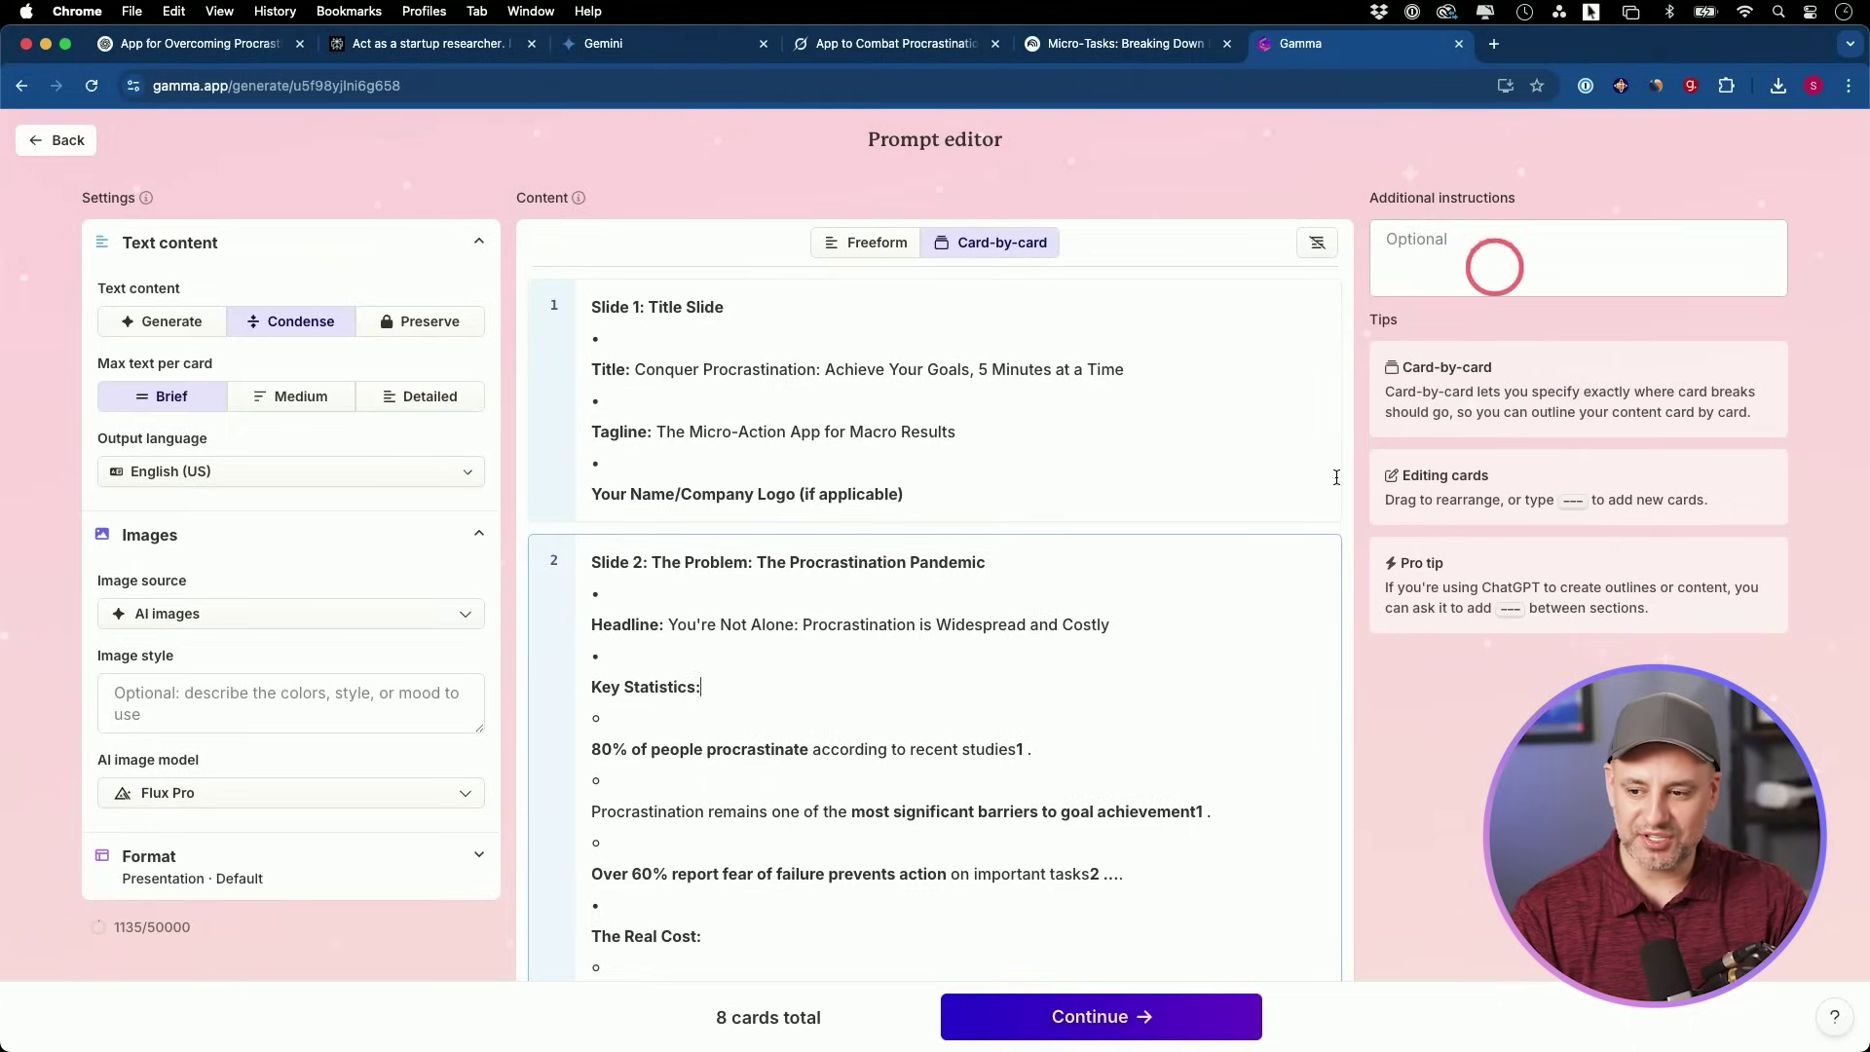
Pick the Blues theme for the deck and start generating it.
click(1092, 1028)
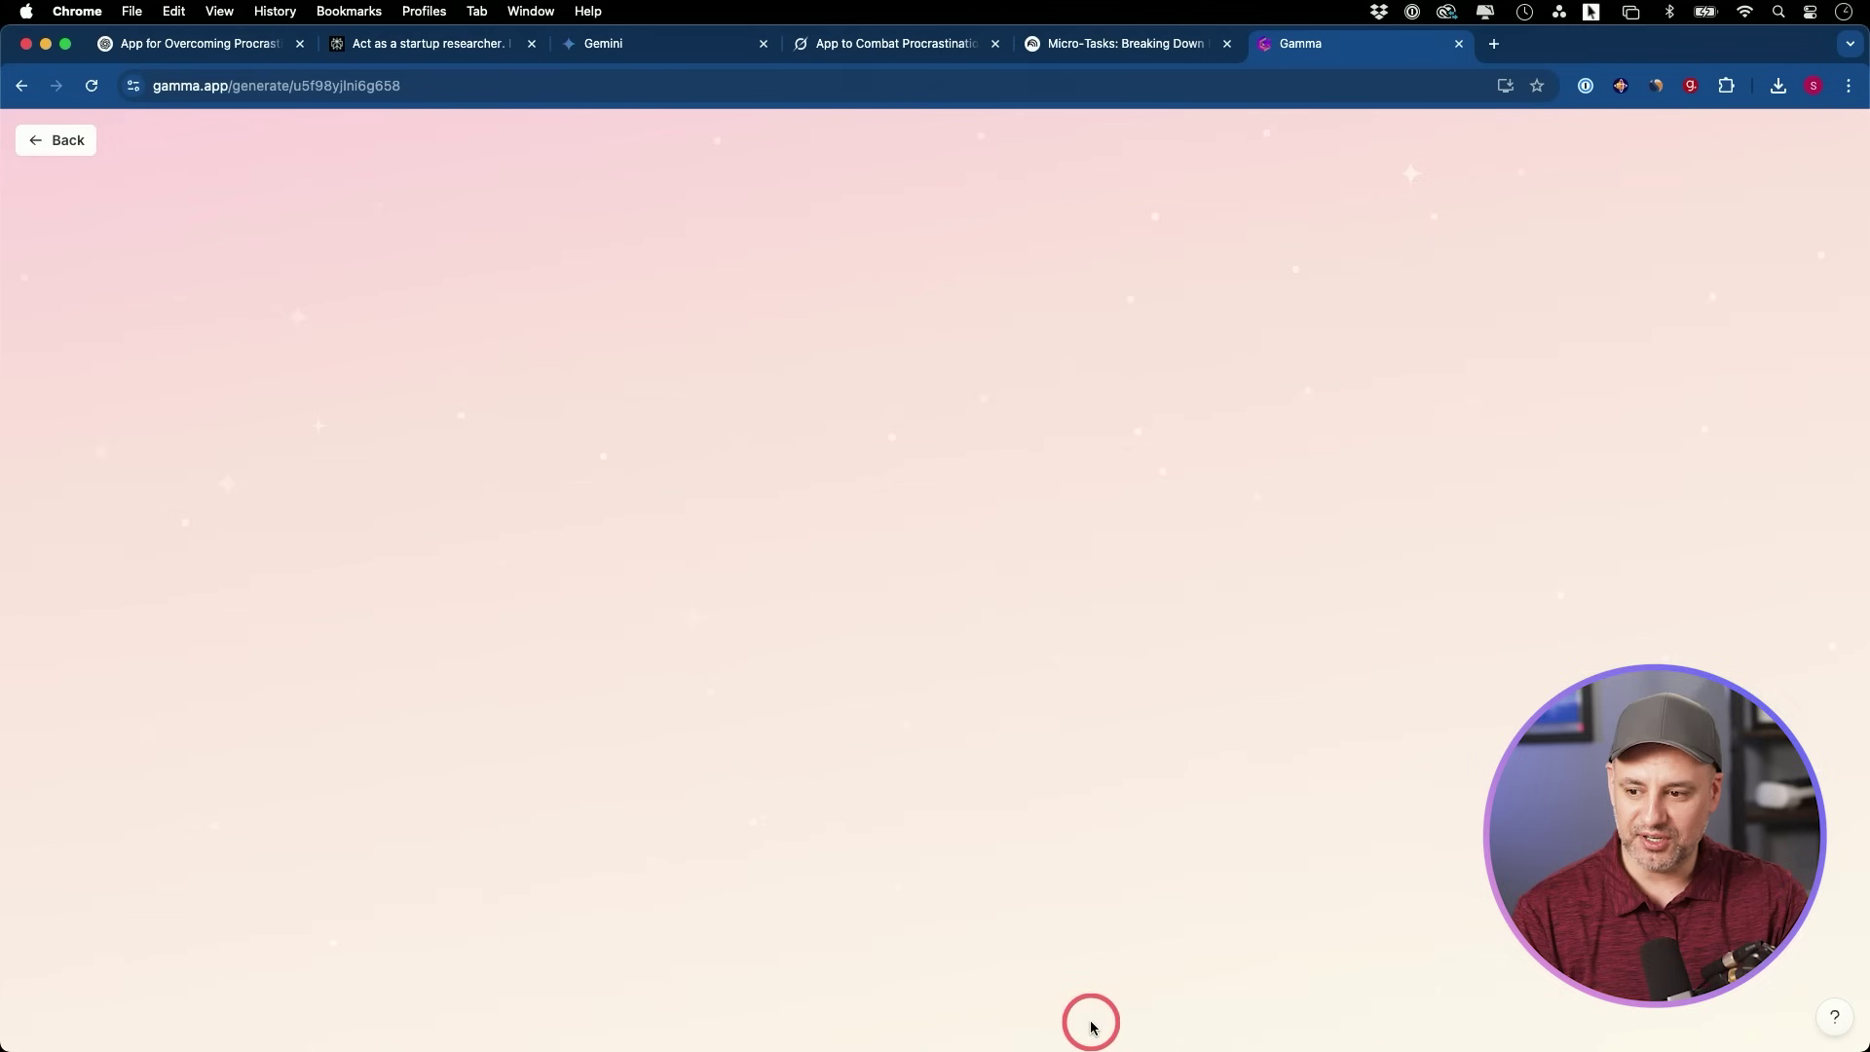
scroll(1789, 666, down, 3)
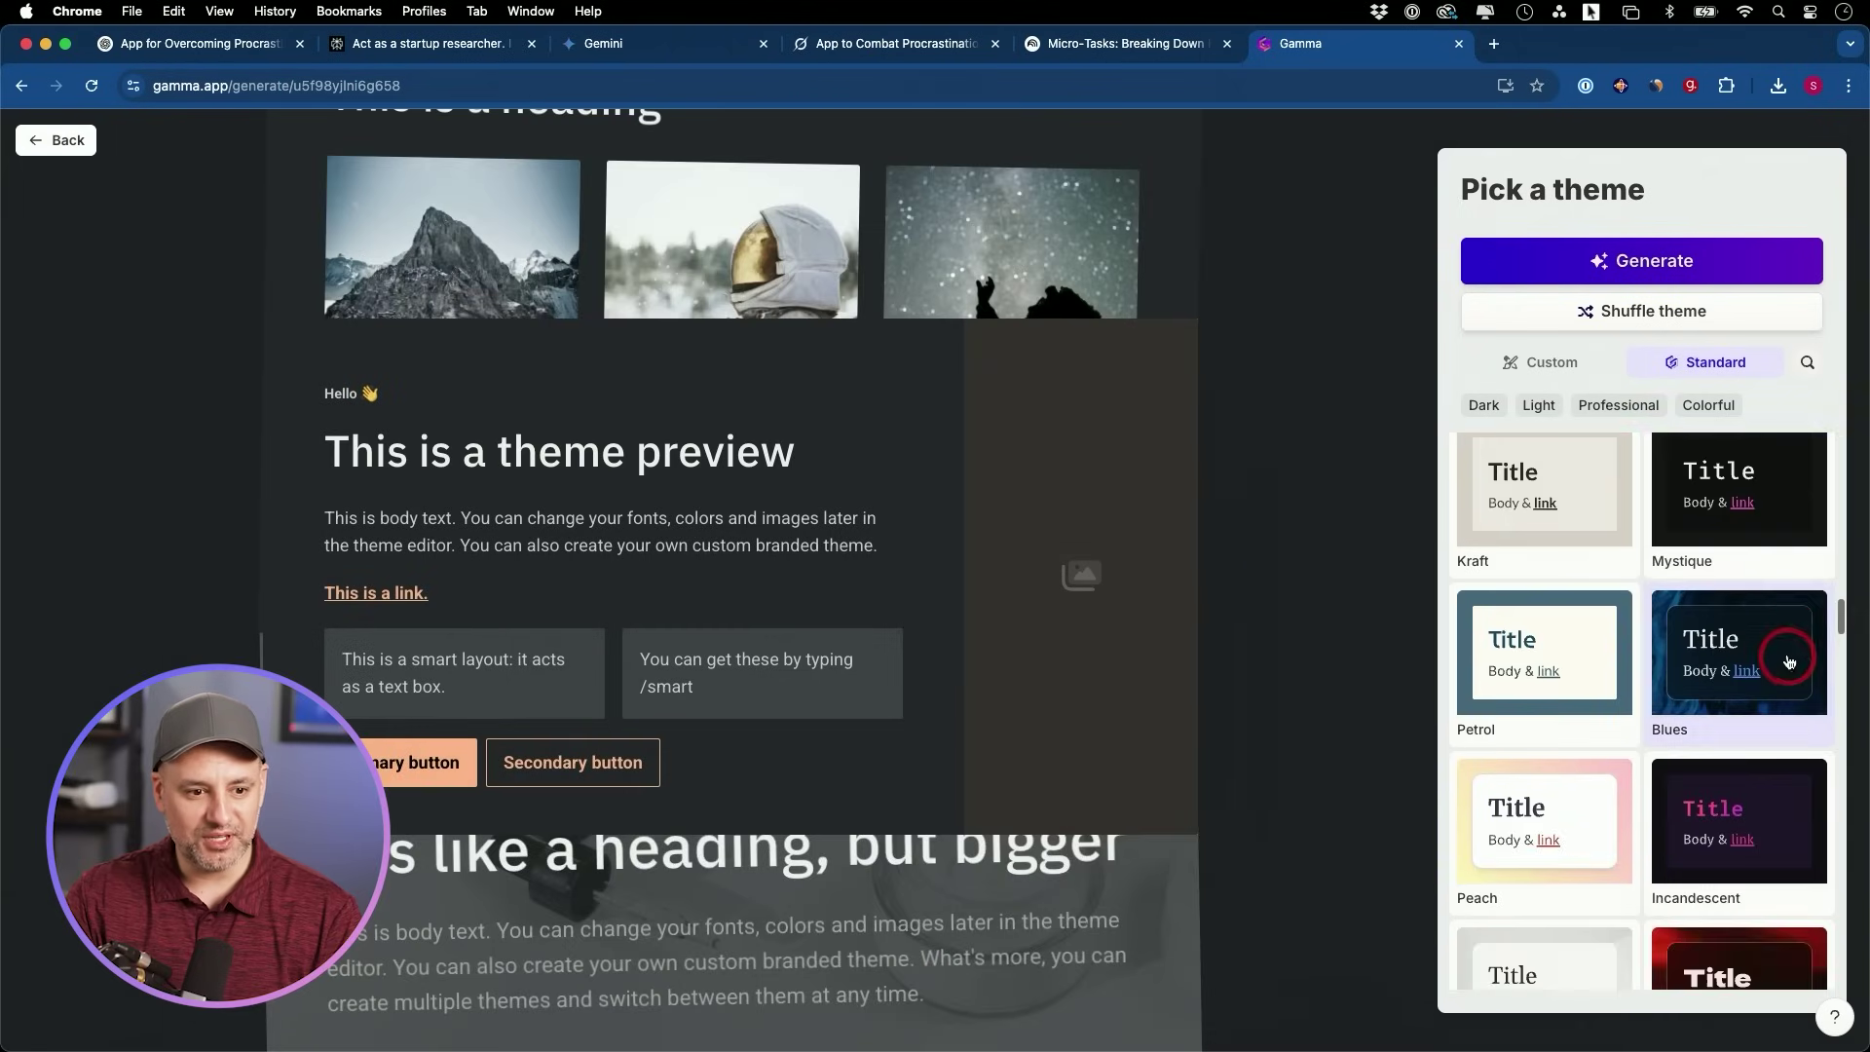
click(1732, 632)
click(1656, 255)
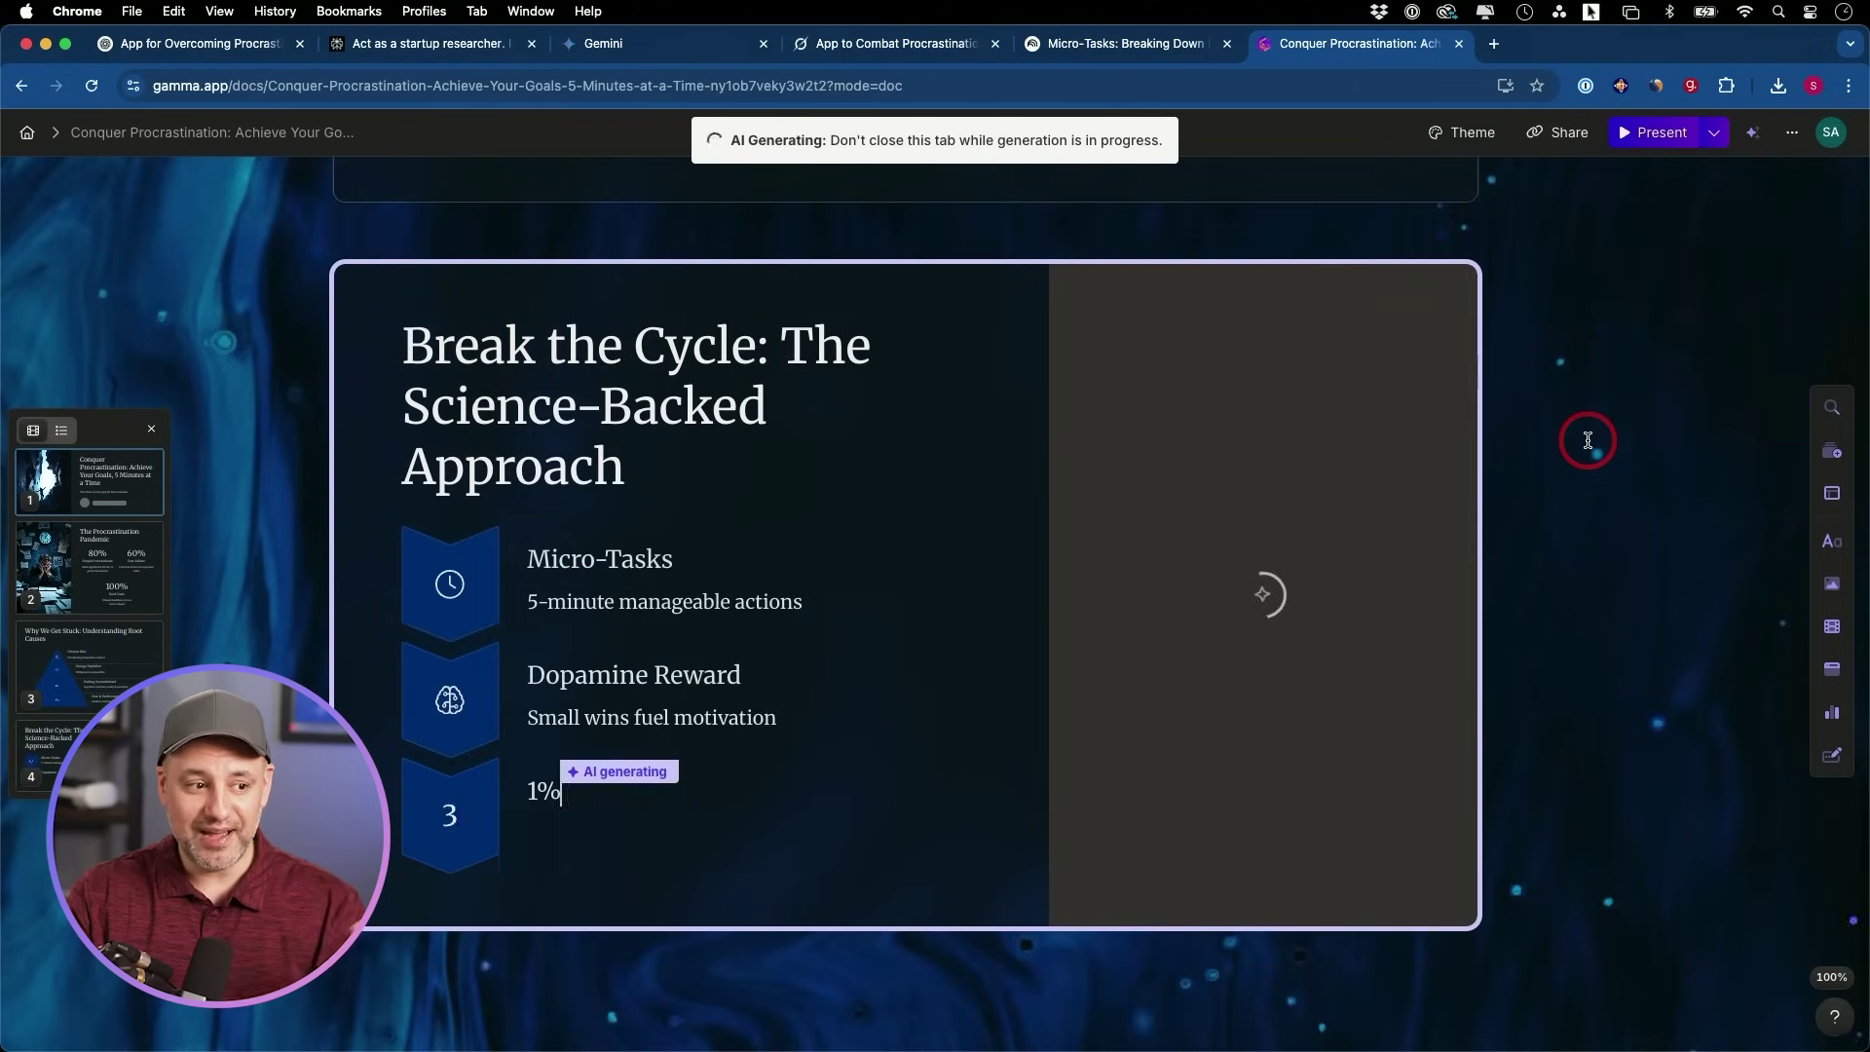
Once generation finishes, present the deck from the 'Conquer Procrastination' title card.
scroll(1588, 440, up, 15)
scroll(1588, 440, up, 5)
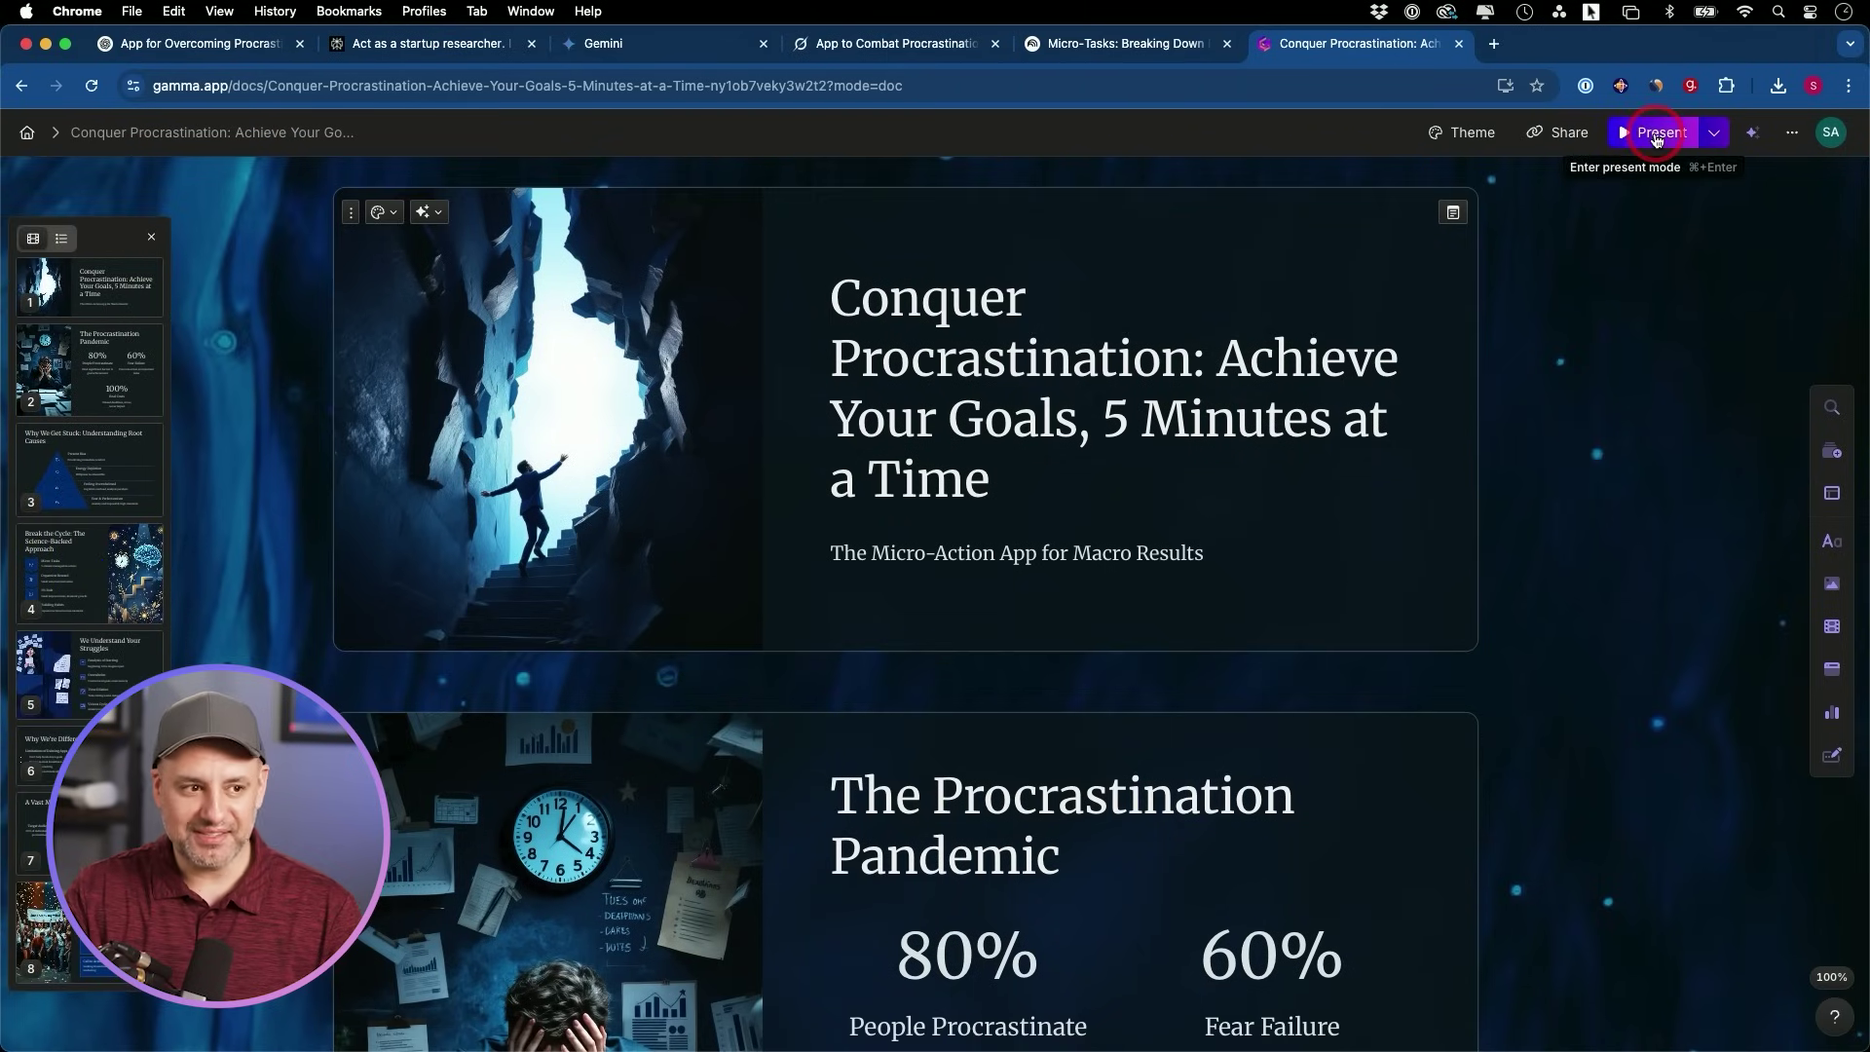
click(1659, 140)
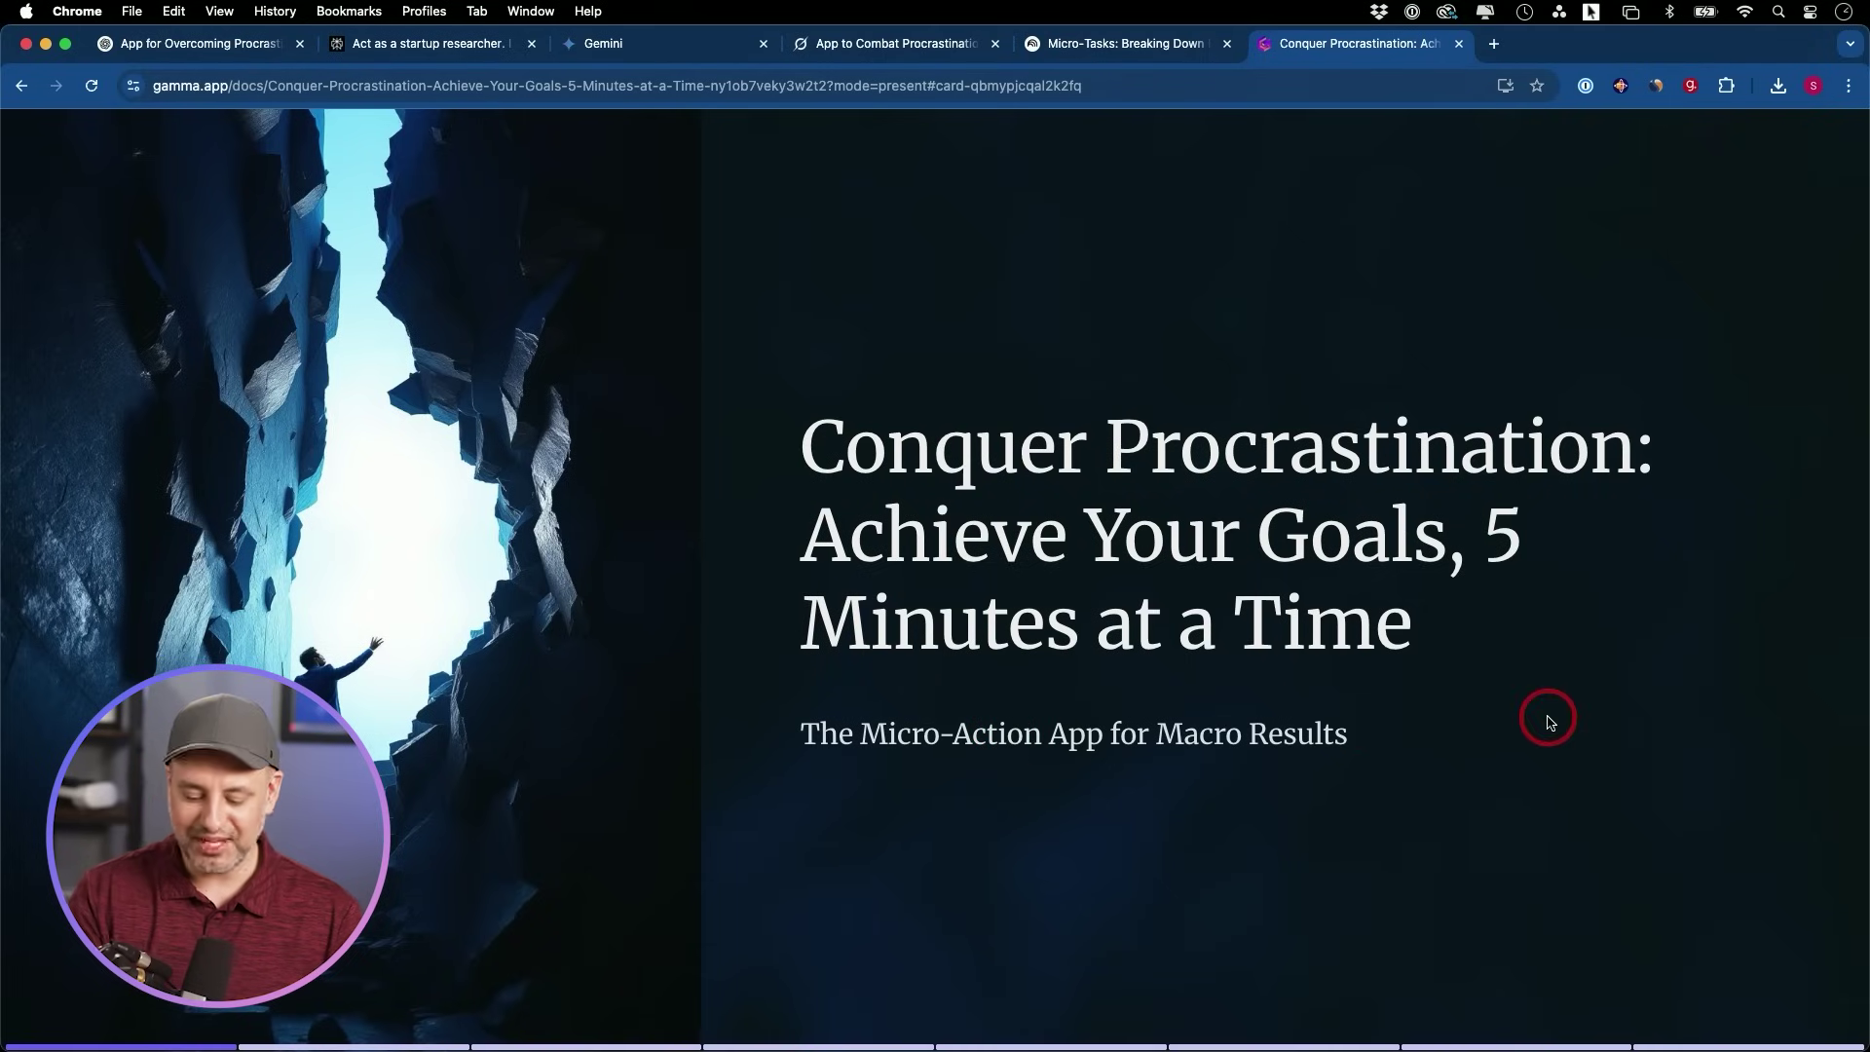
Run through the slides to 'Join Us in Empowering Users', then exit present mode to the editor.
key(Right)
key(Right)
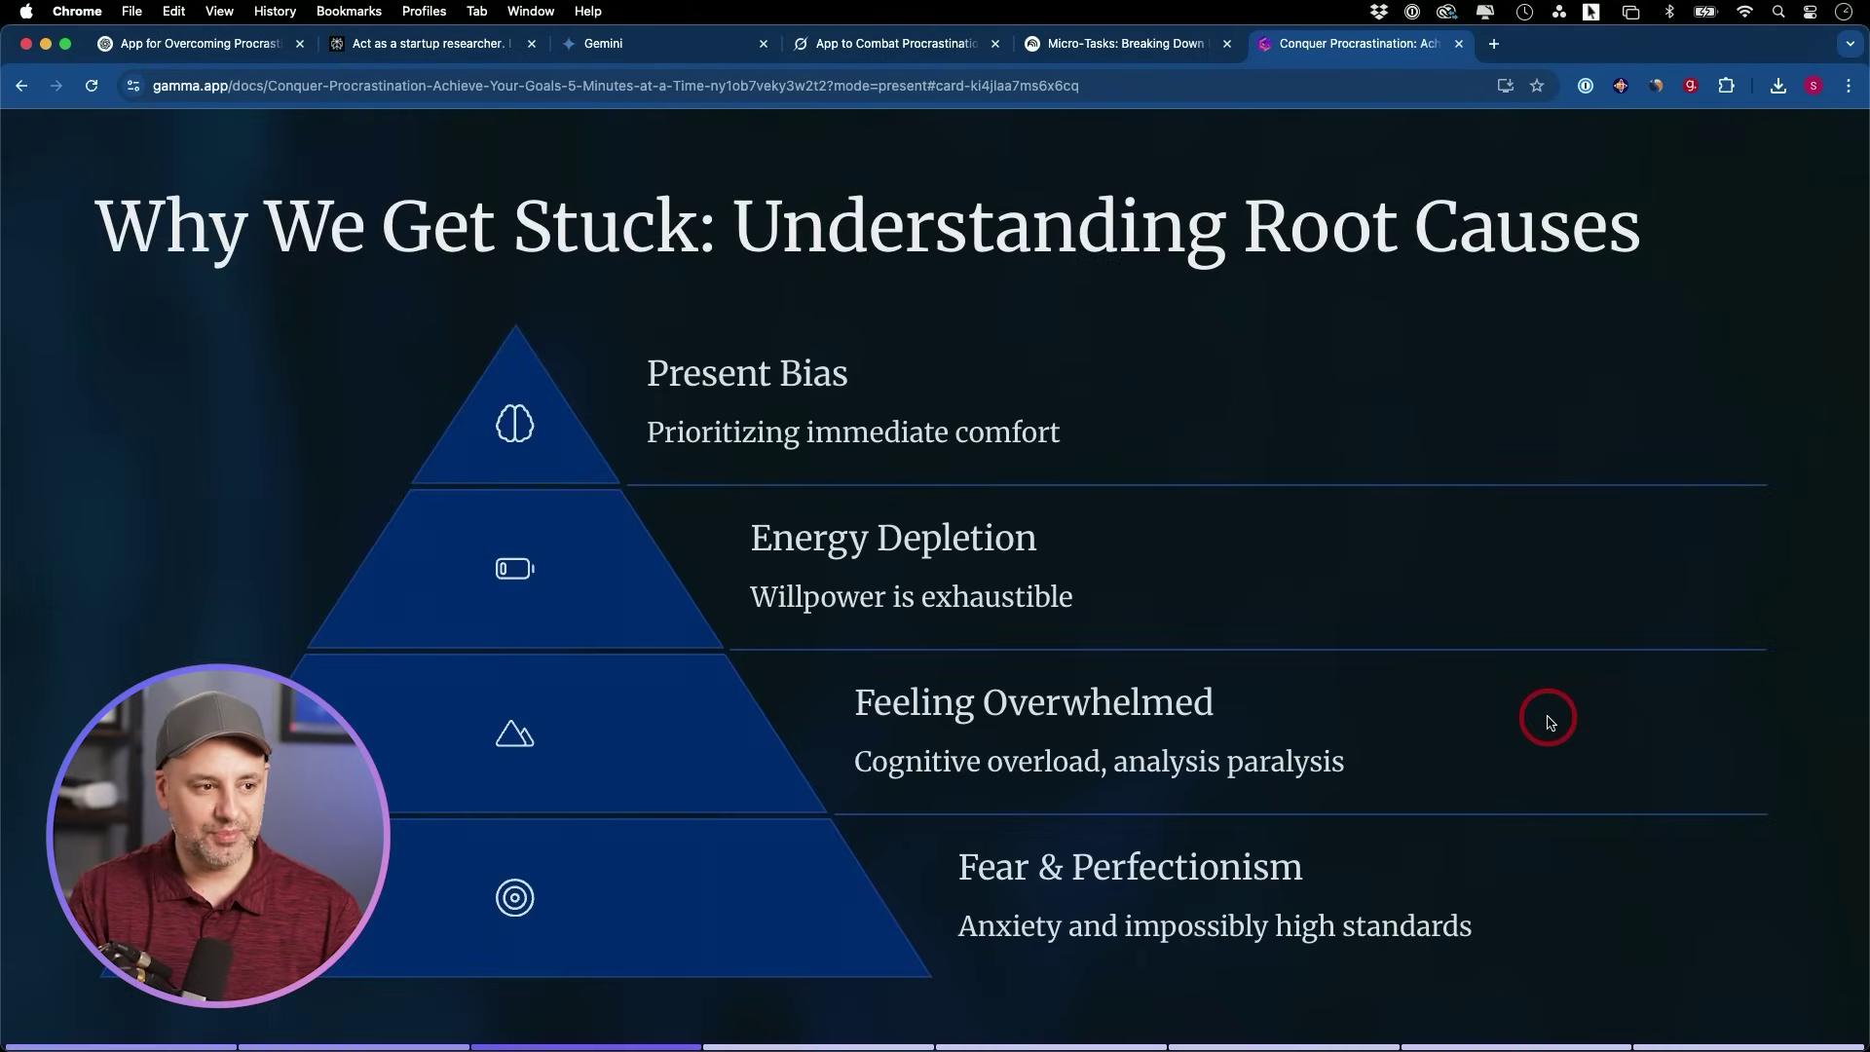
key(Right)
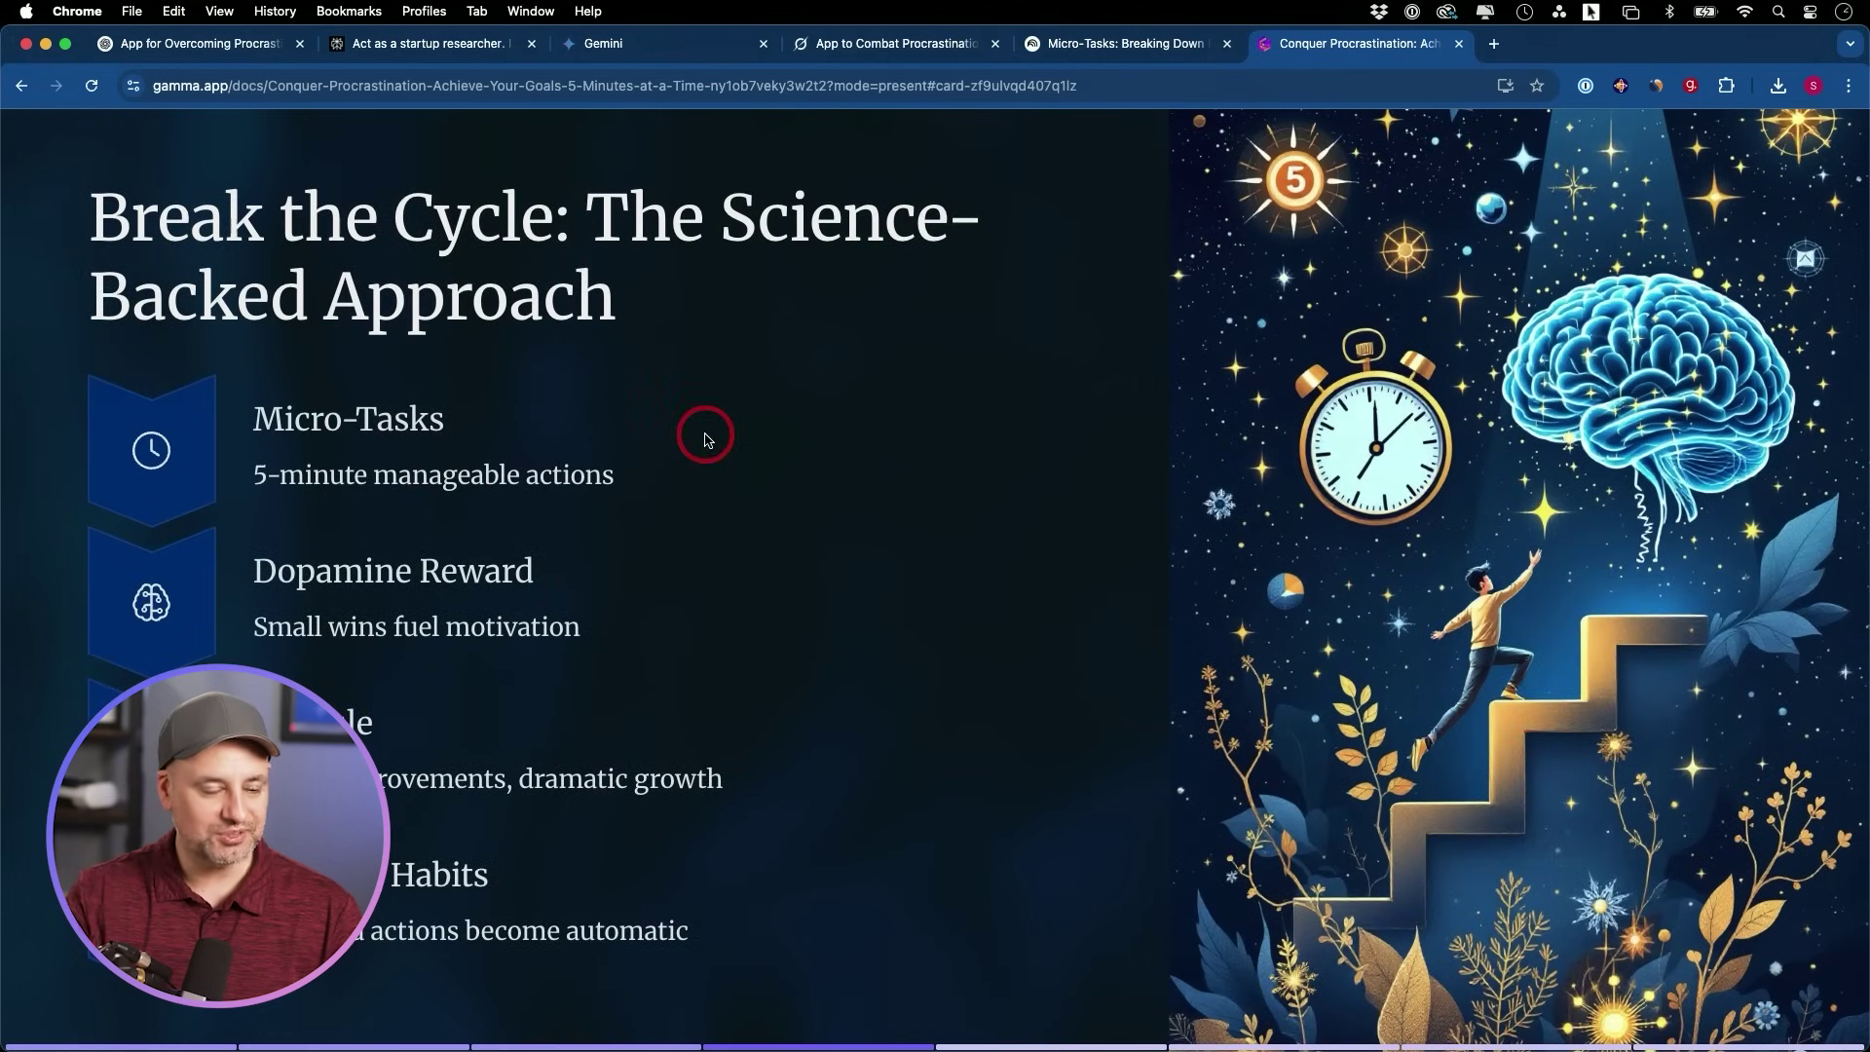
key(Right)
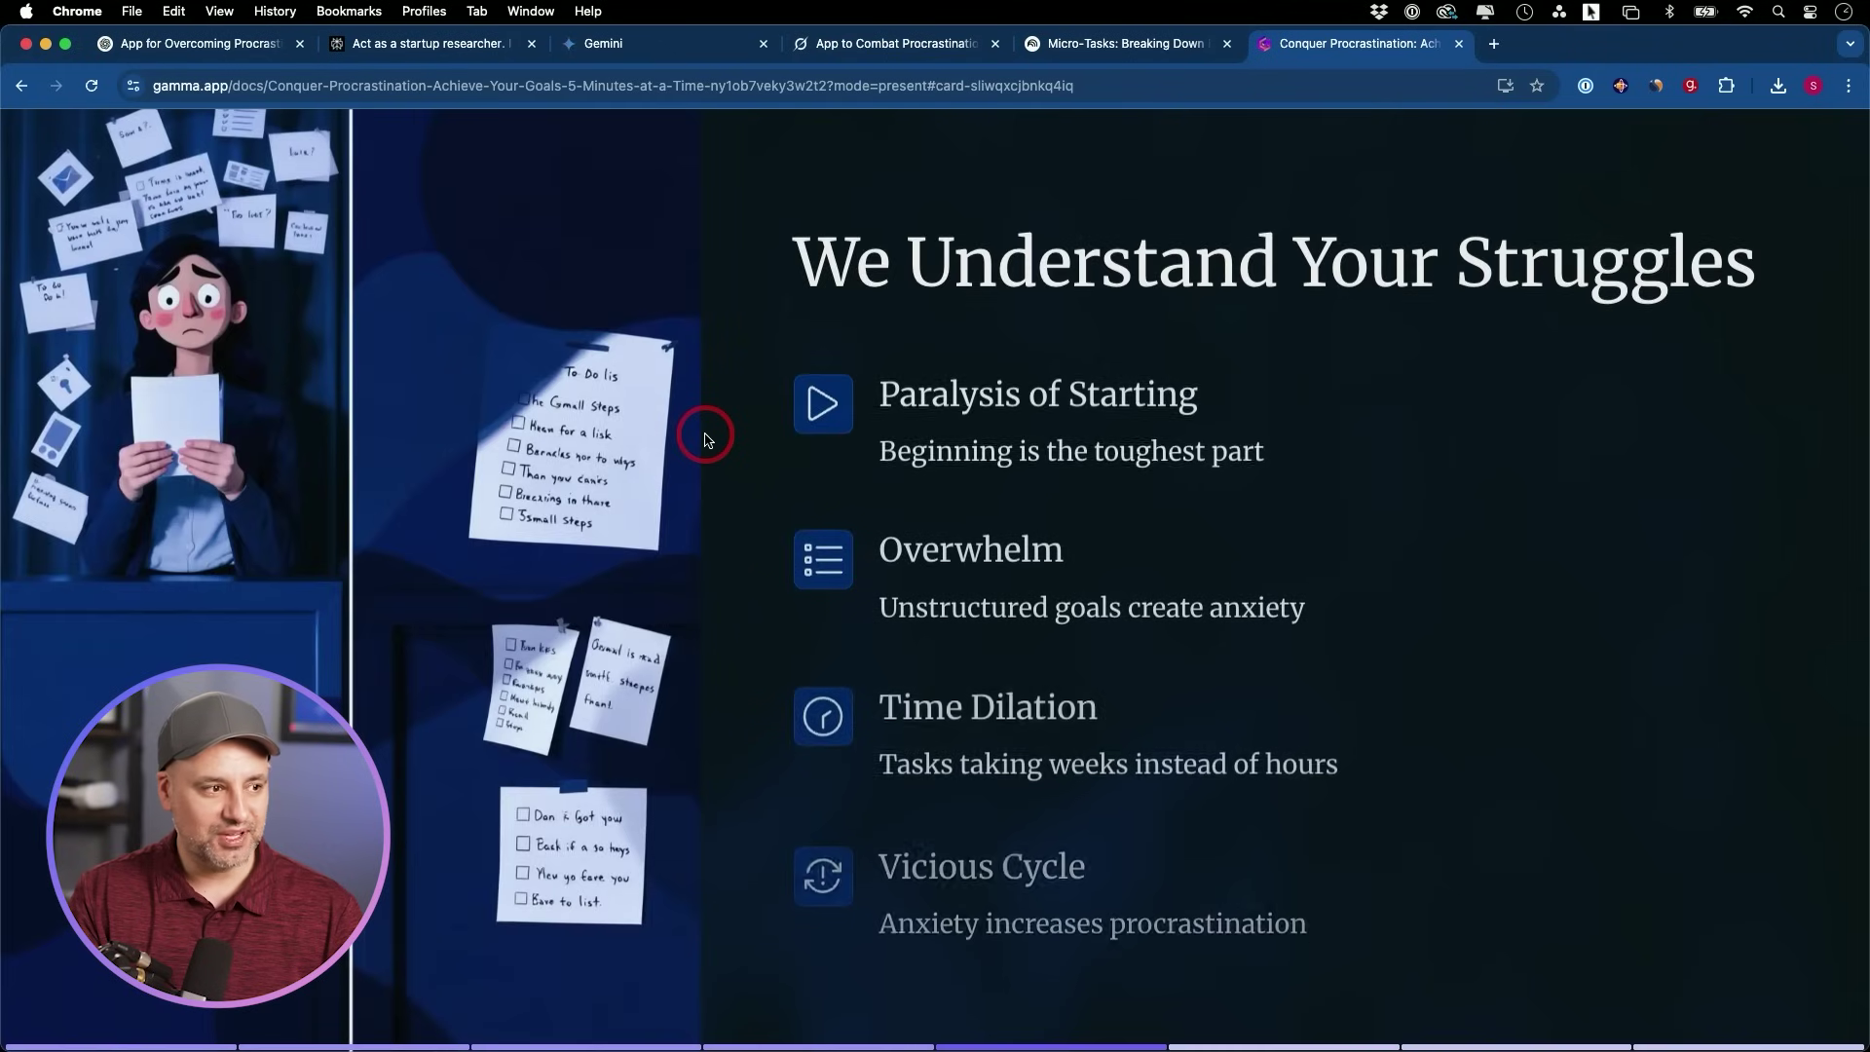
key(Right)
key(Right)
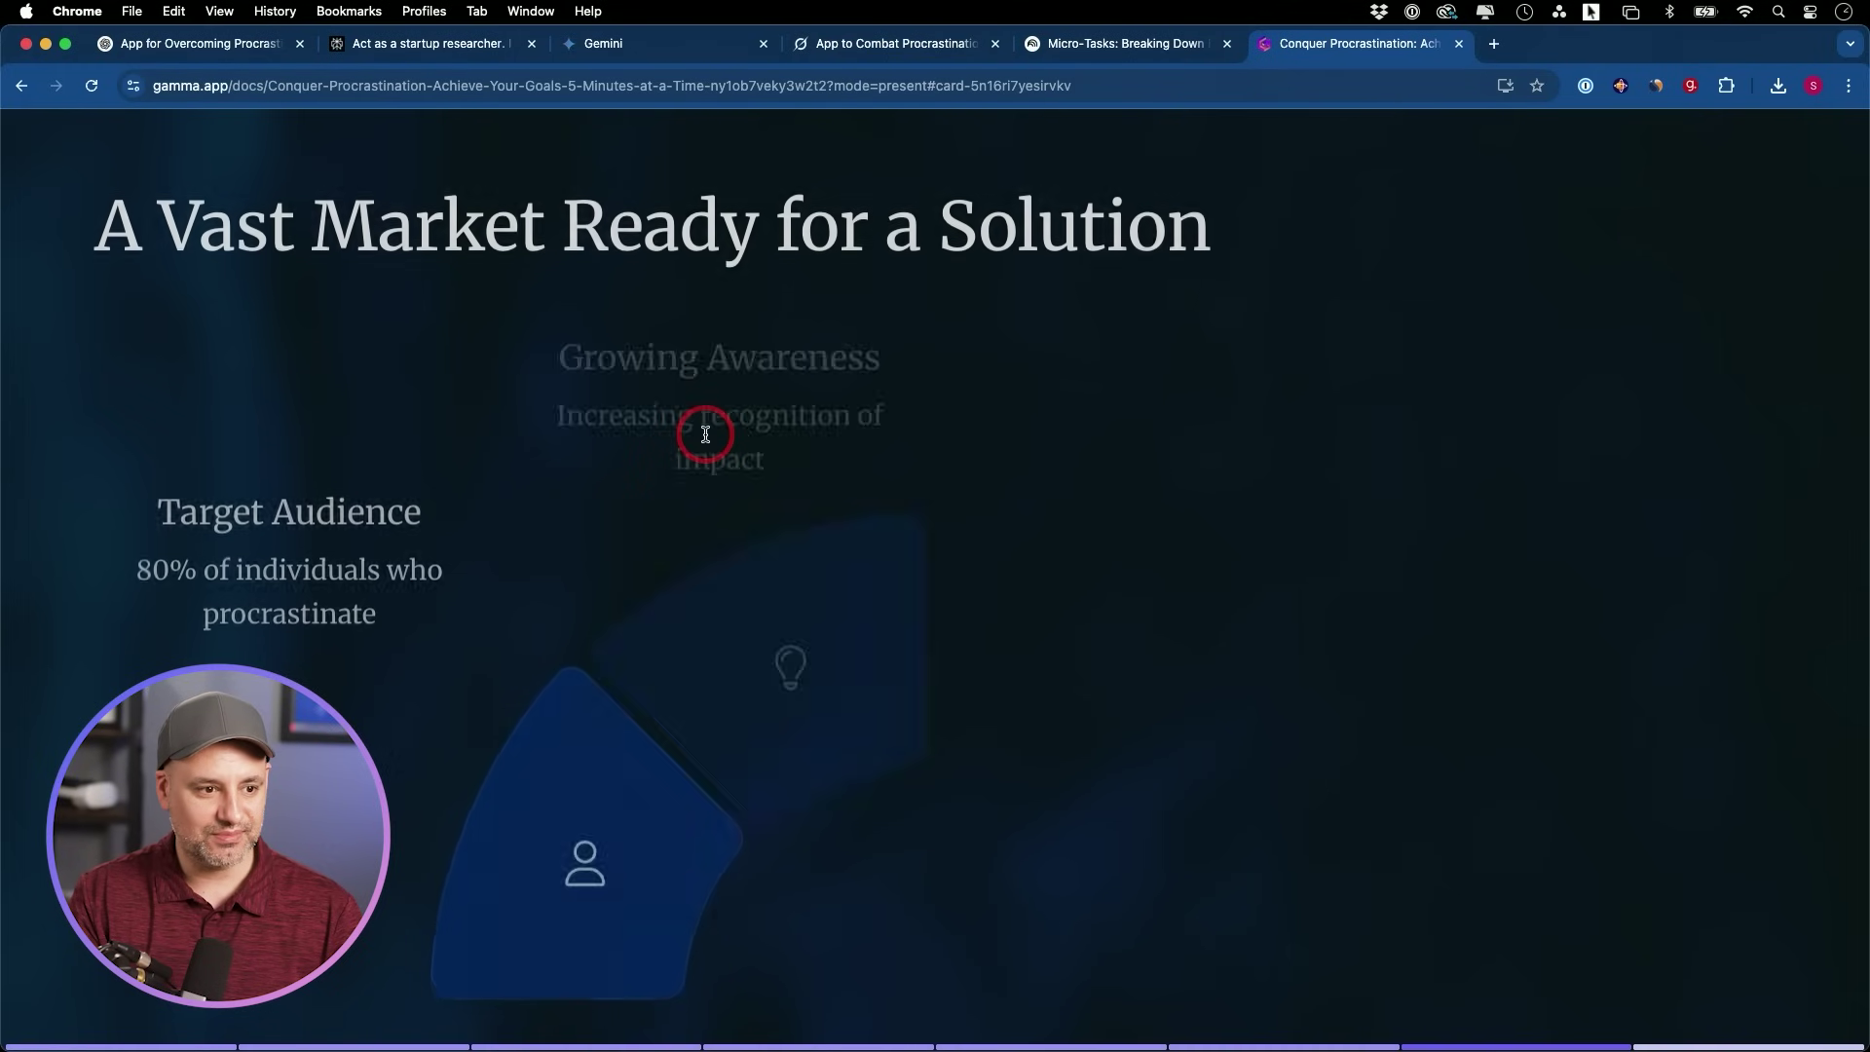
key(Right)
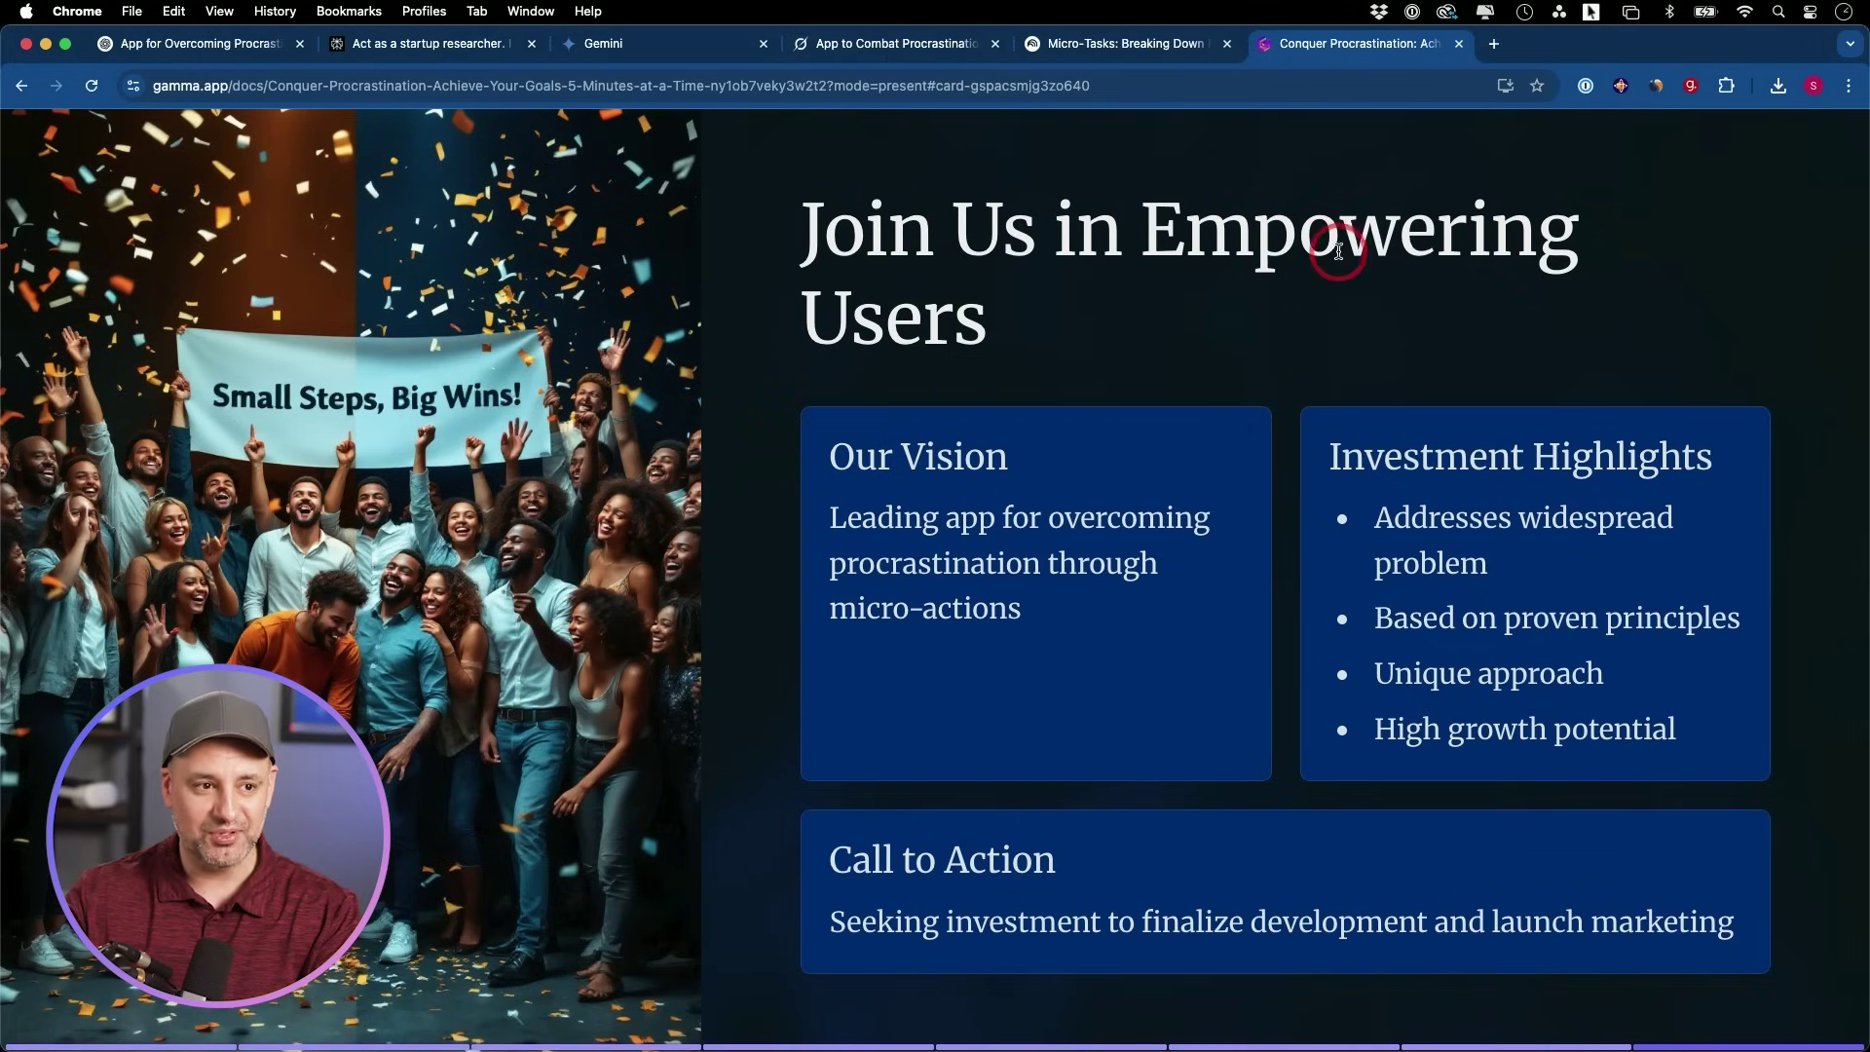
key(Escape)
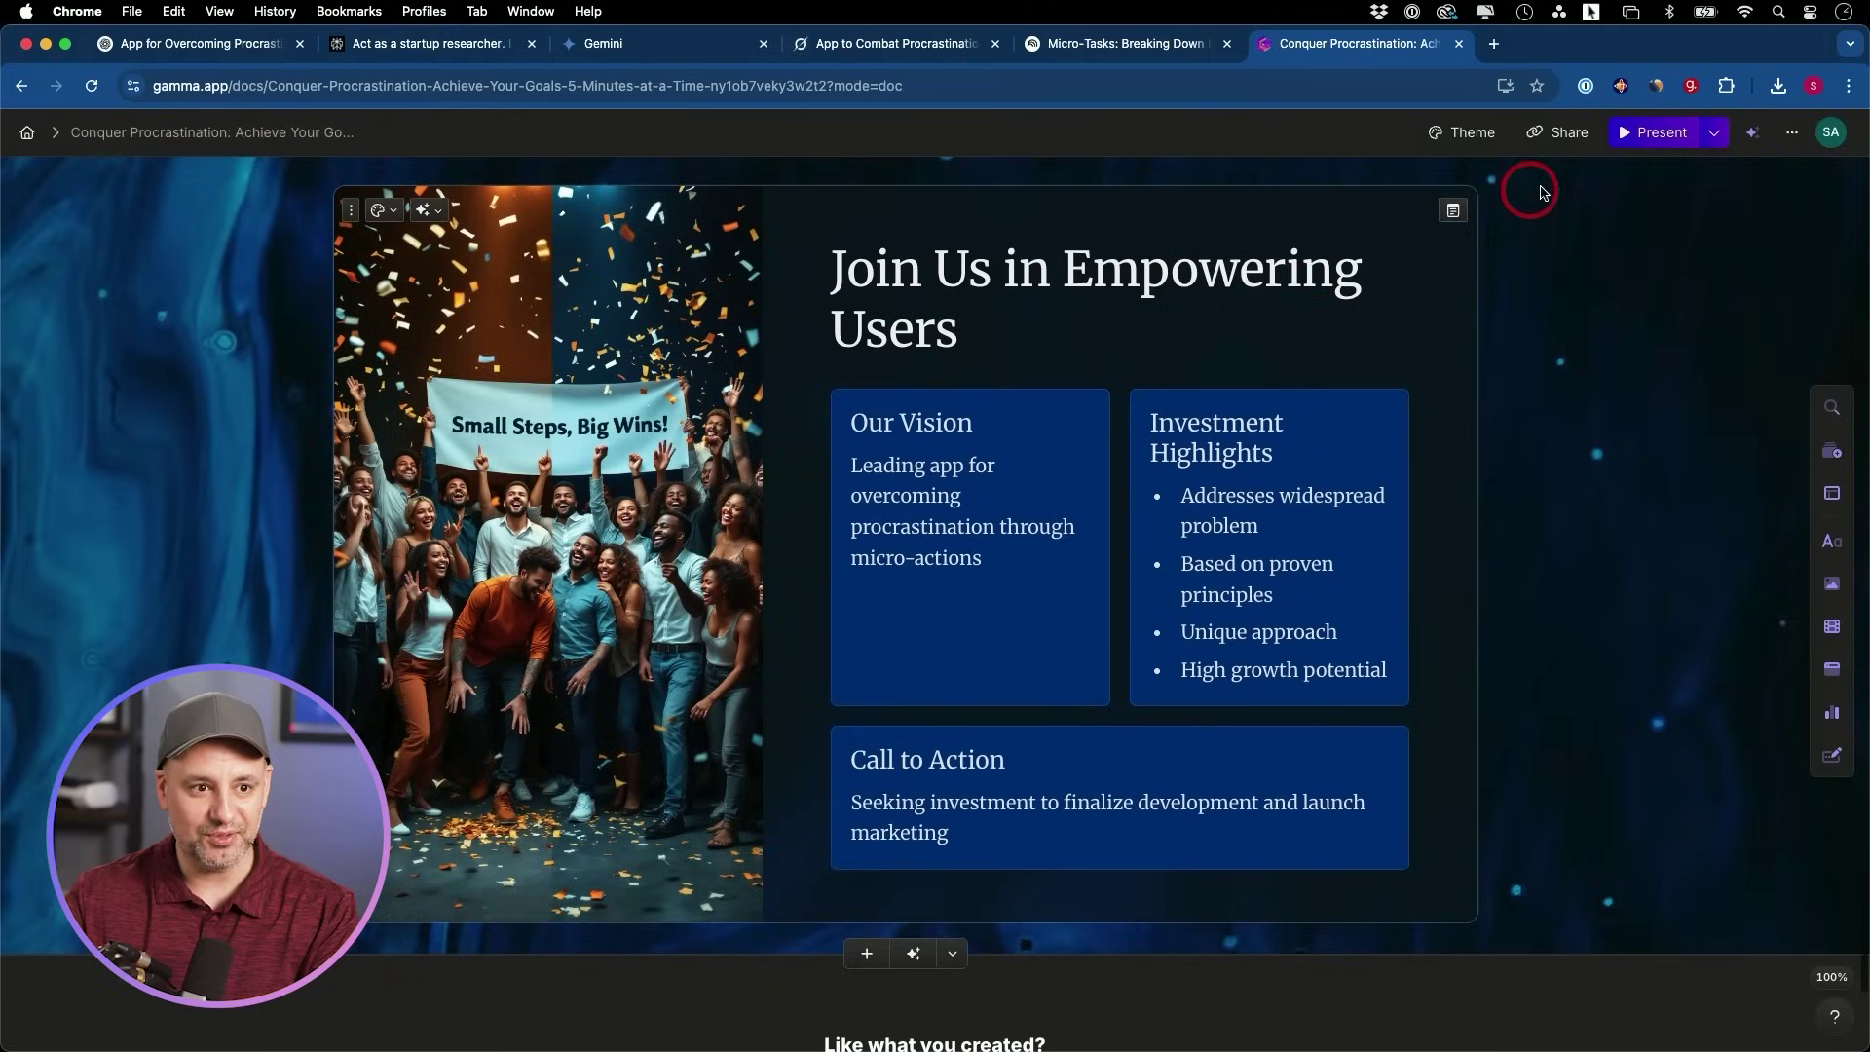
Export all cards of the deck as a PDF from the Share dialog's Export options.
click(1718, 138)
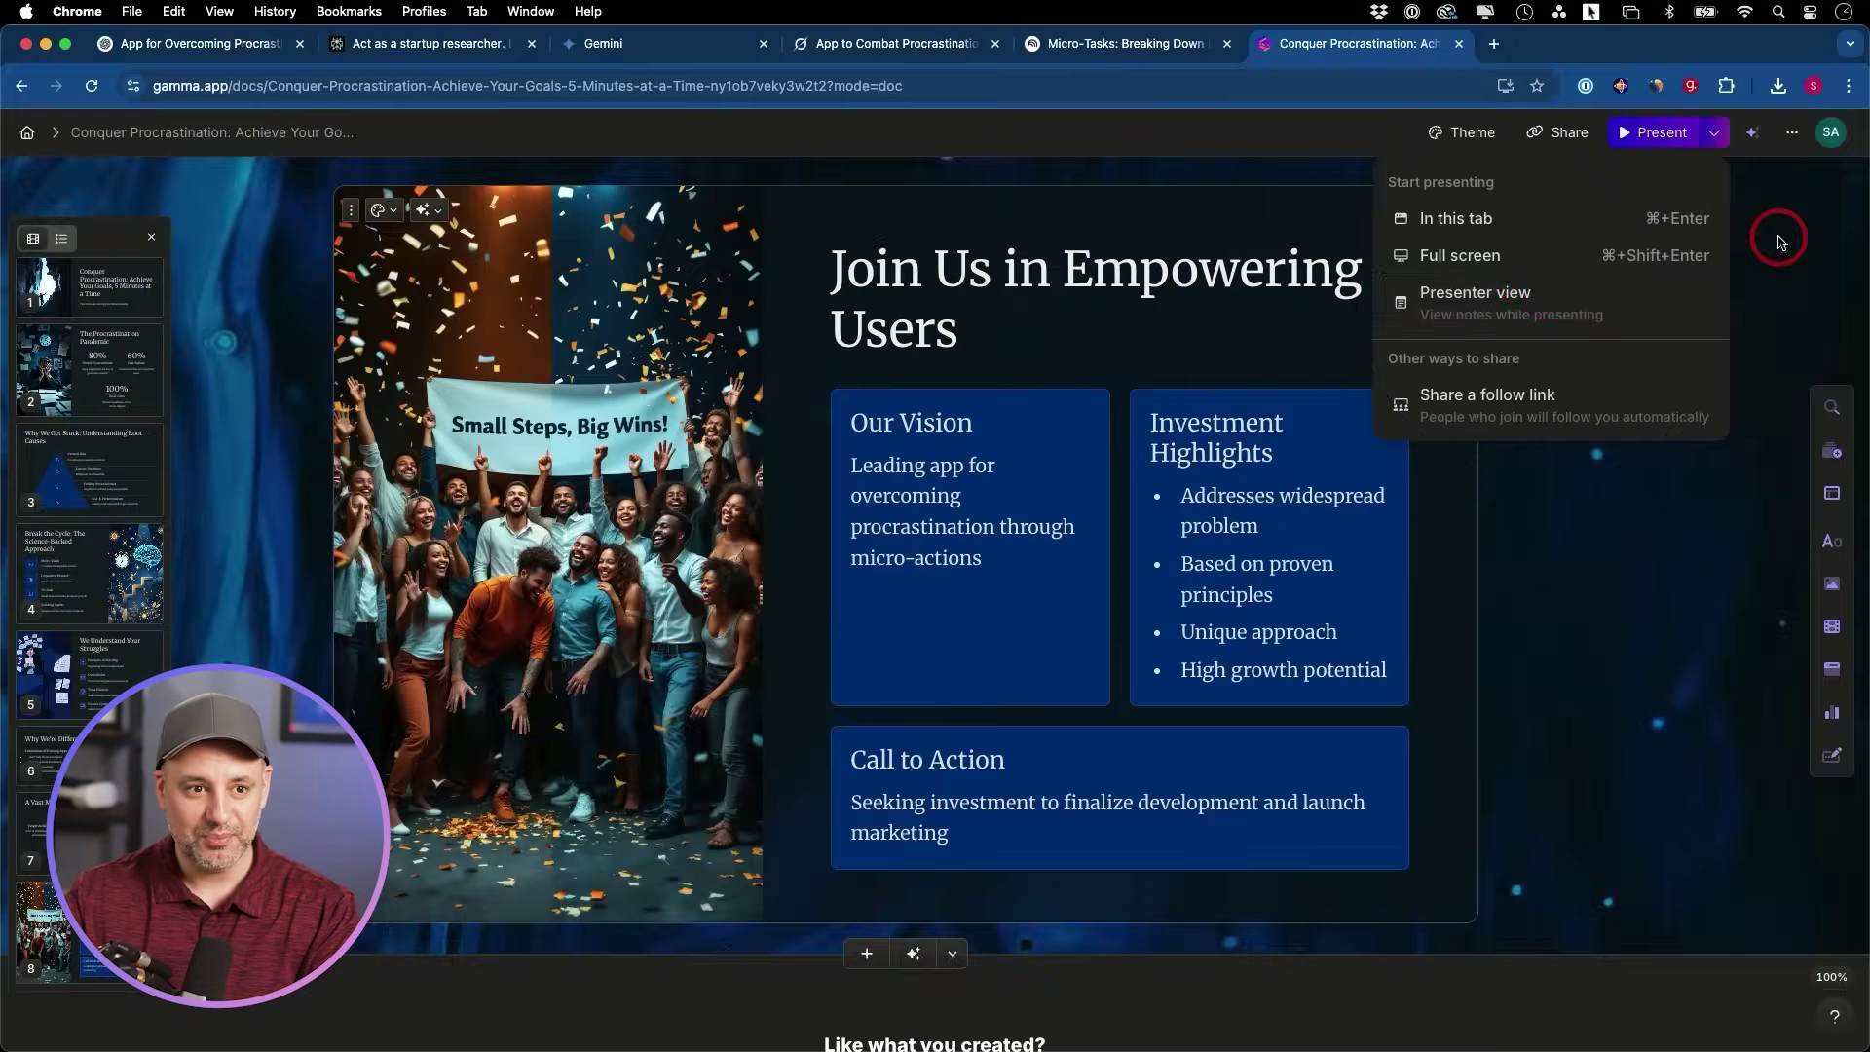
click(1782, 238)
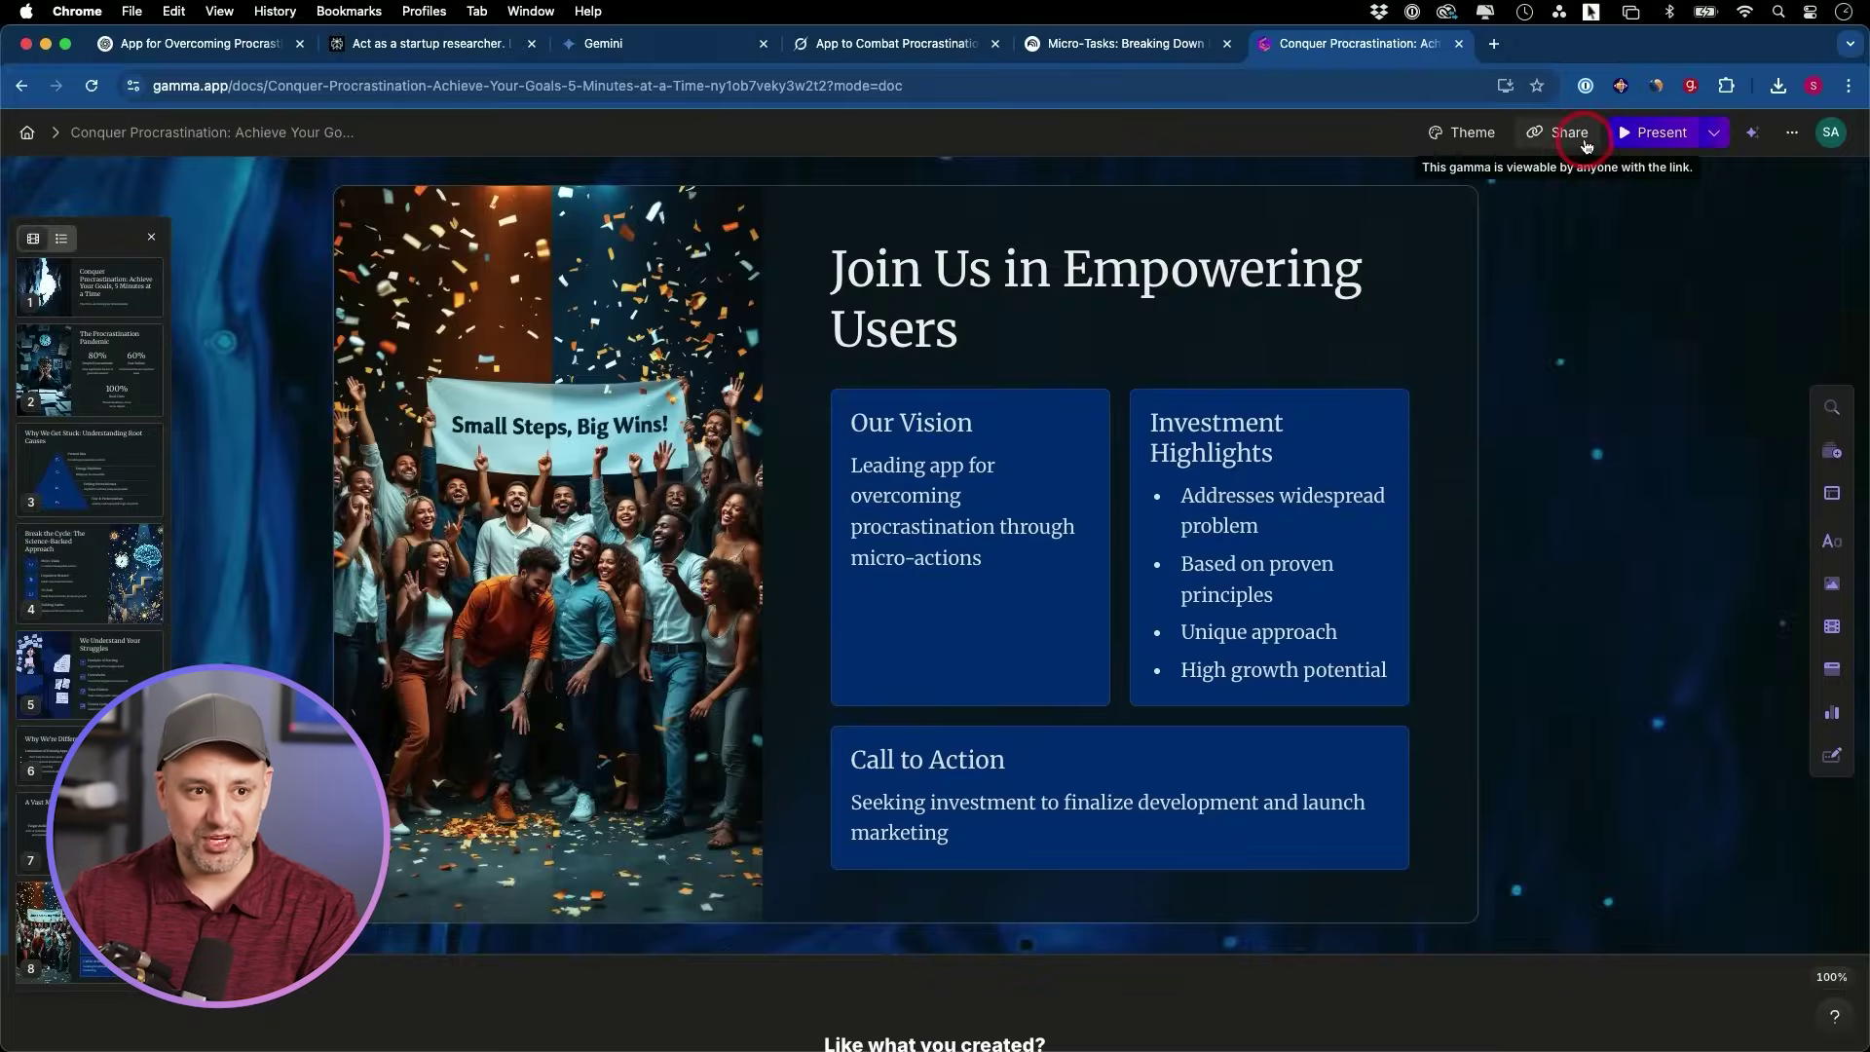
click(1588, 144)
click(876, 330)
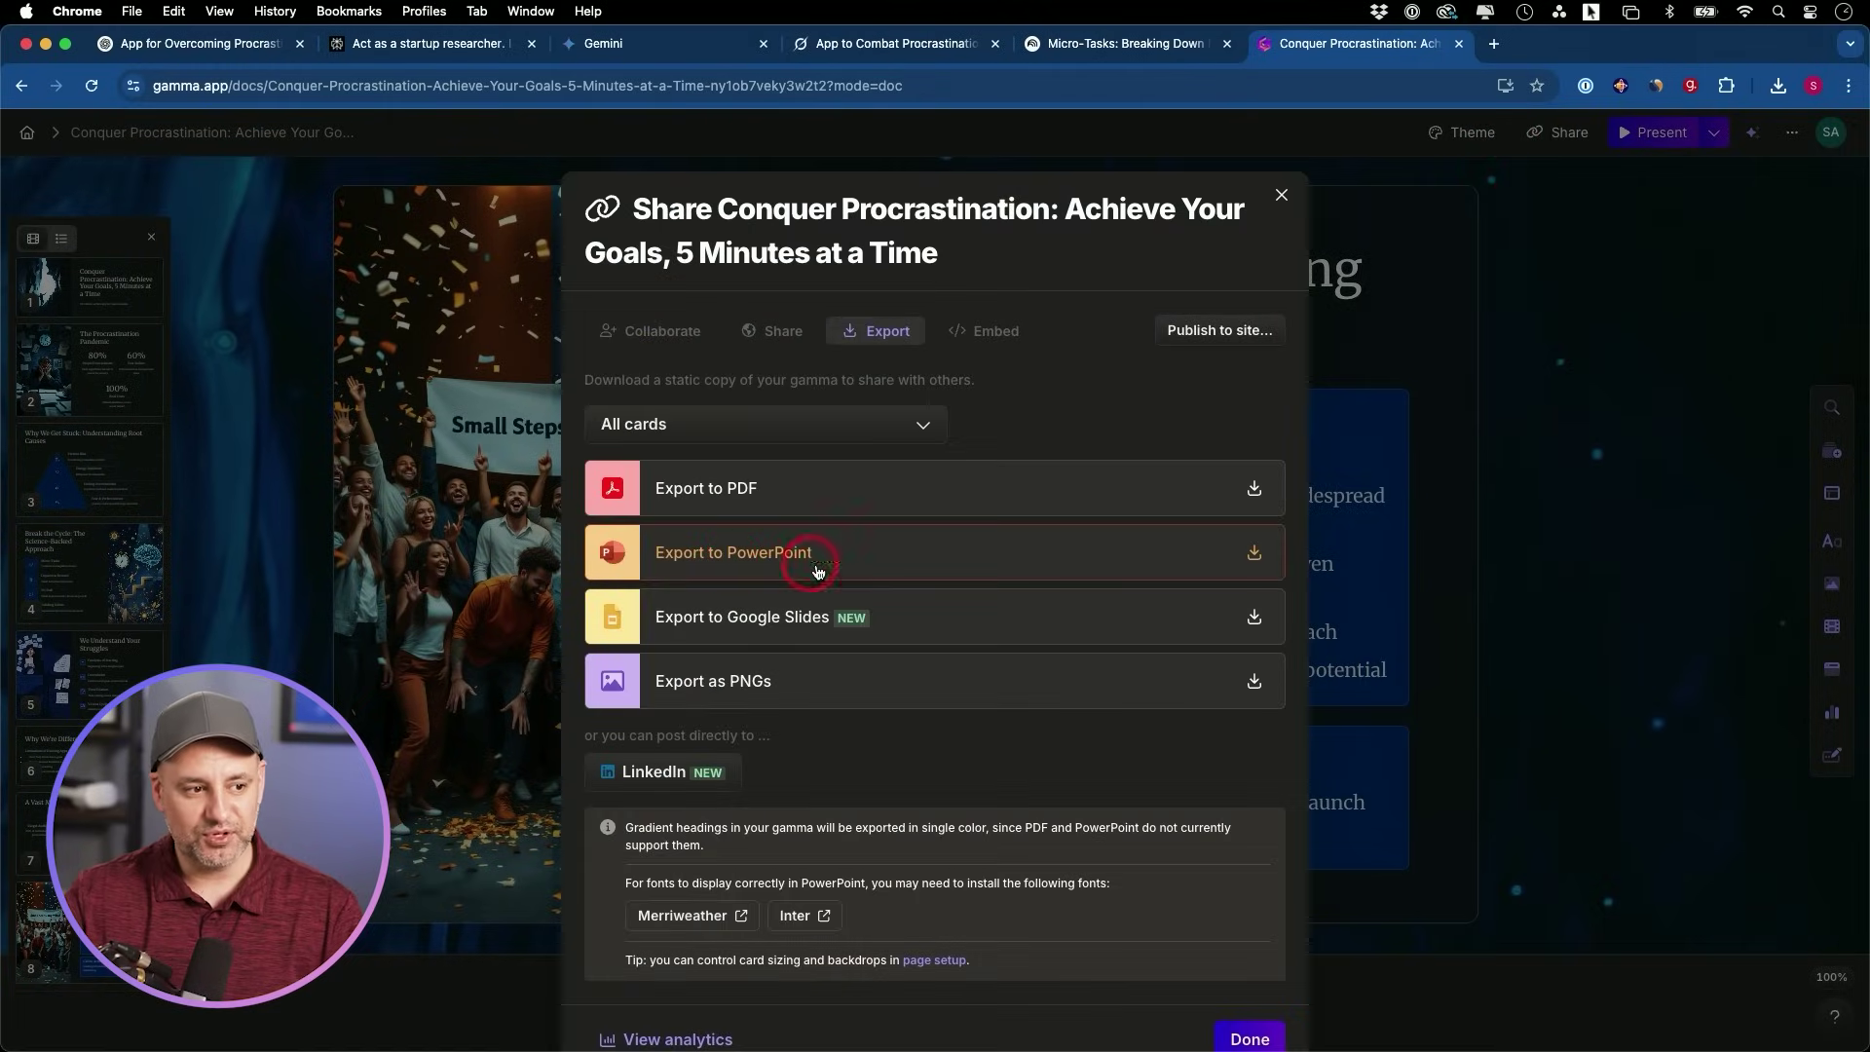
click(779, 502)
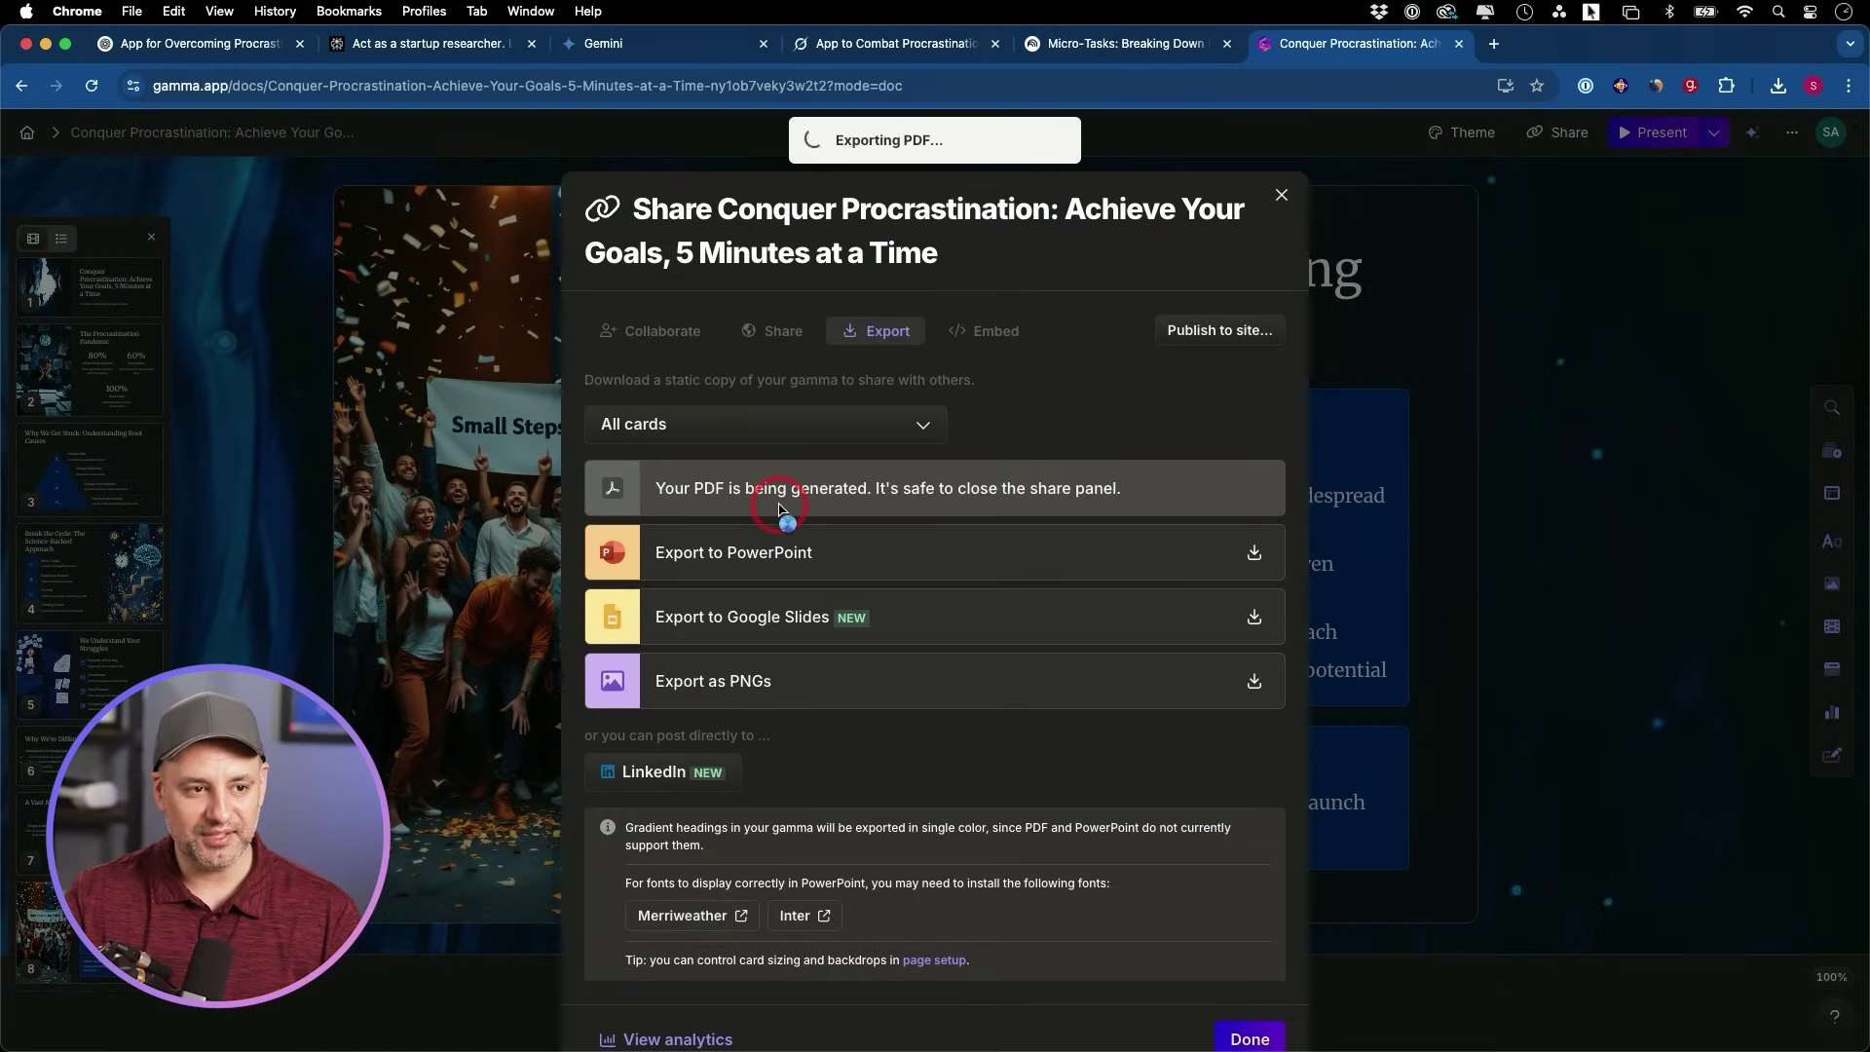
click(1595, 435)
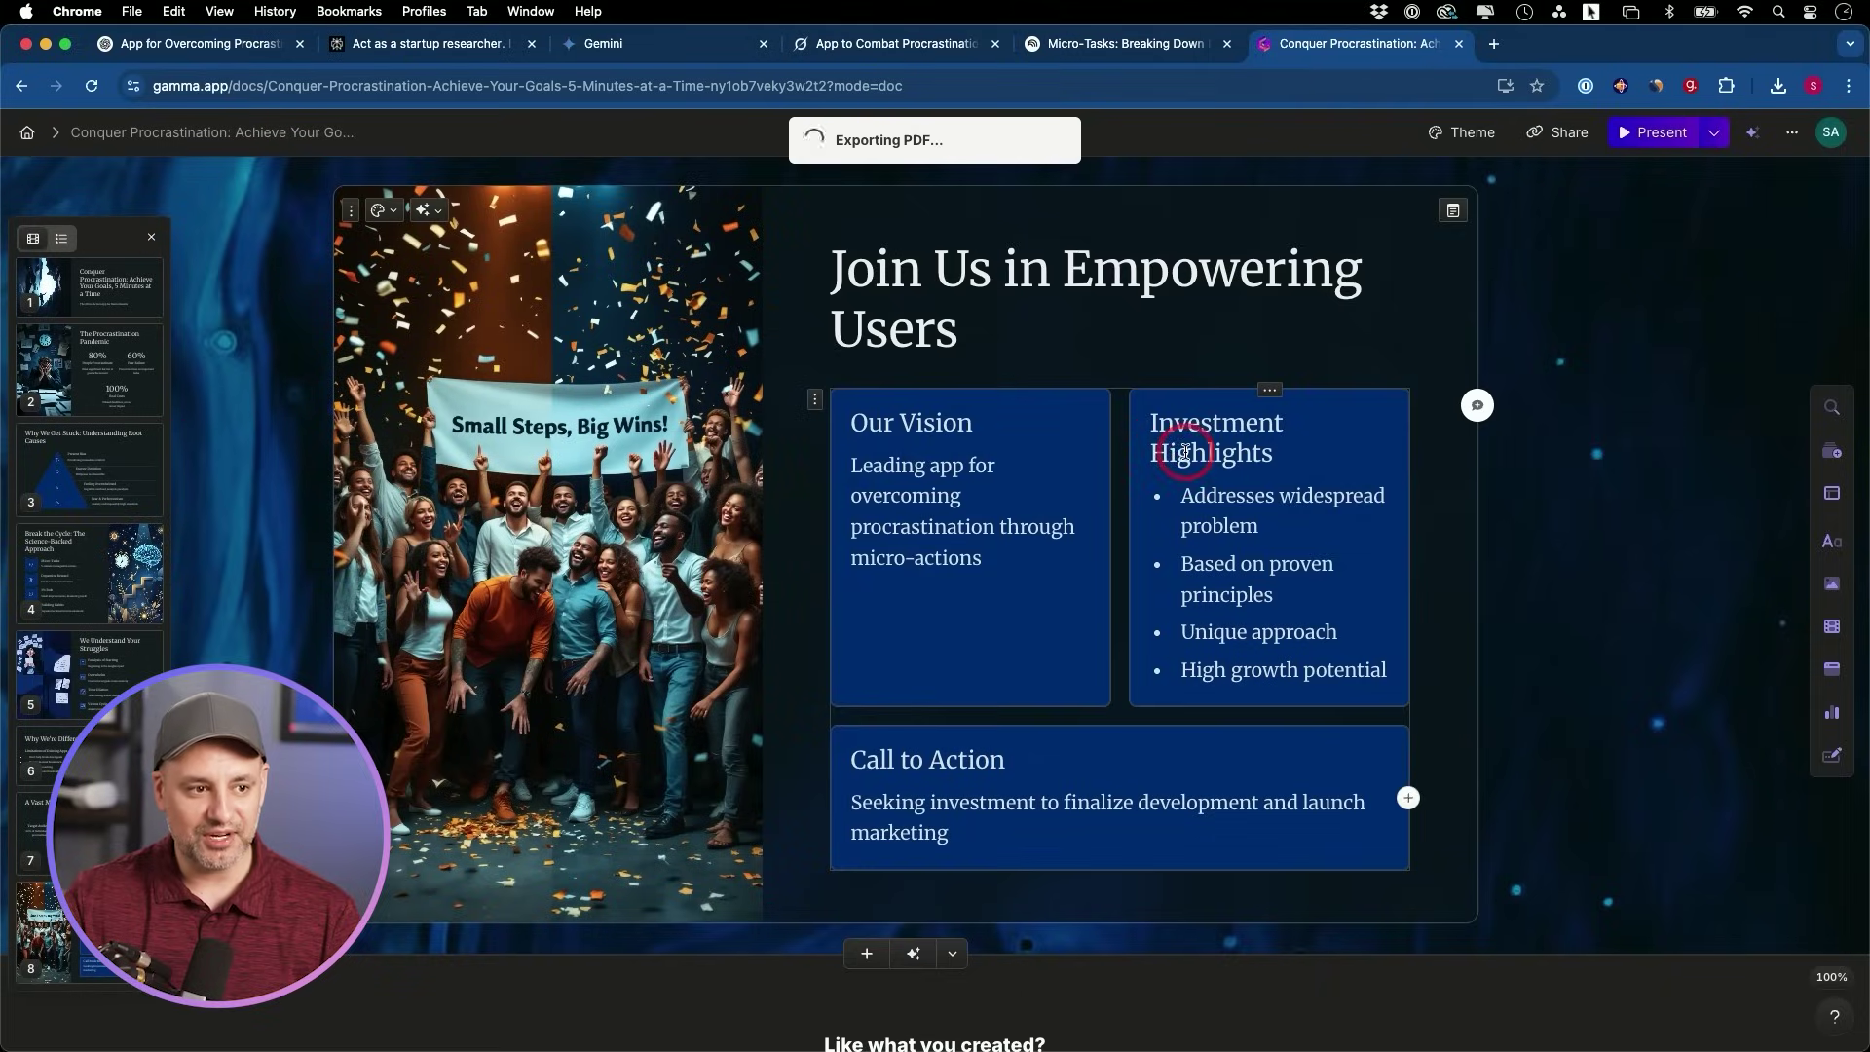
While the PDF downloads, check the market card title's Edit with AI options without changing anything.
scroll(1184, 451, up, 10)
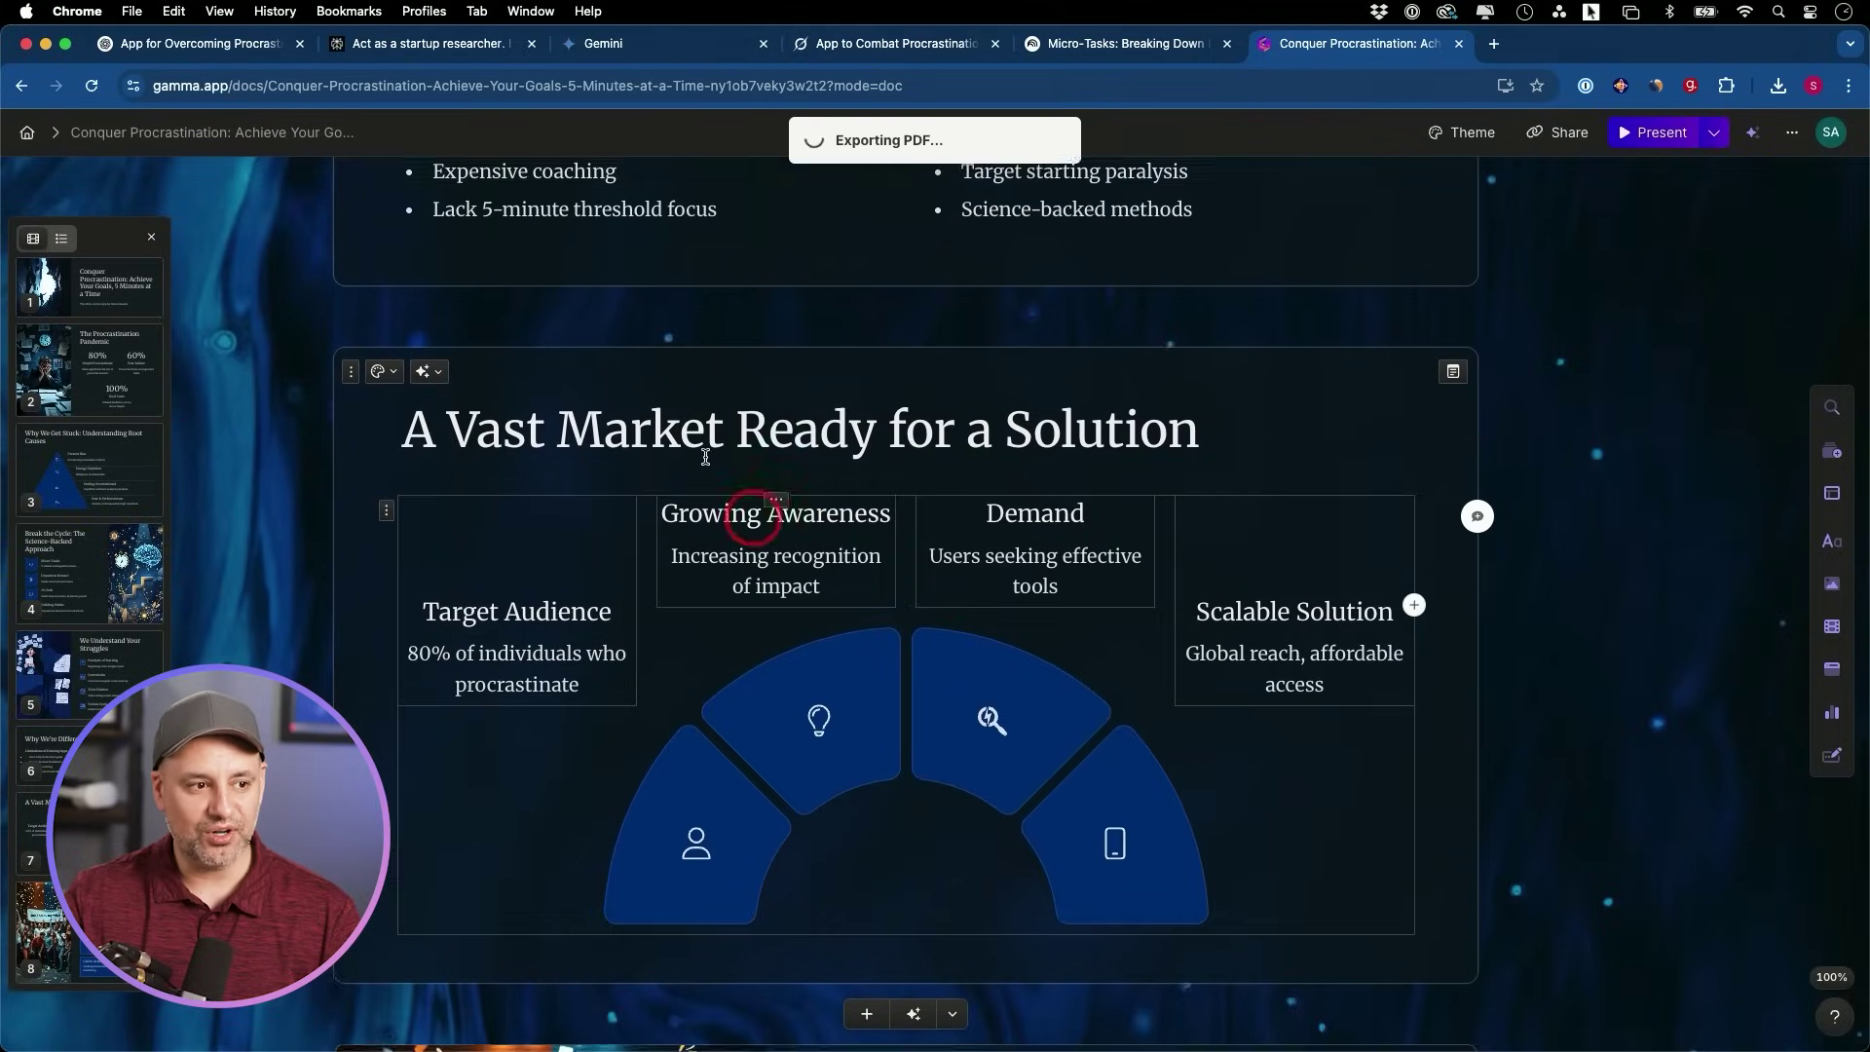
double_click(742, 440)
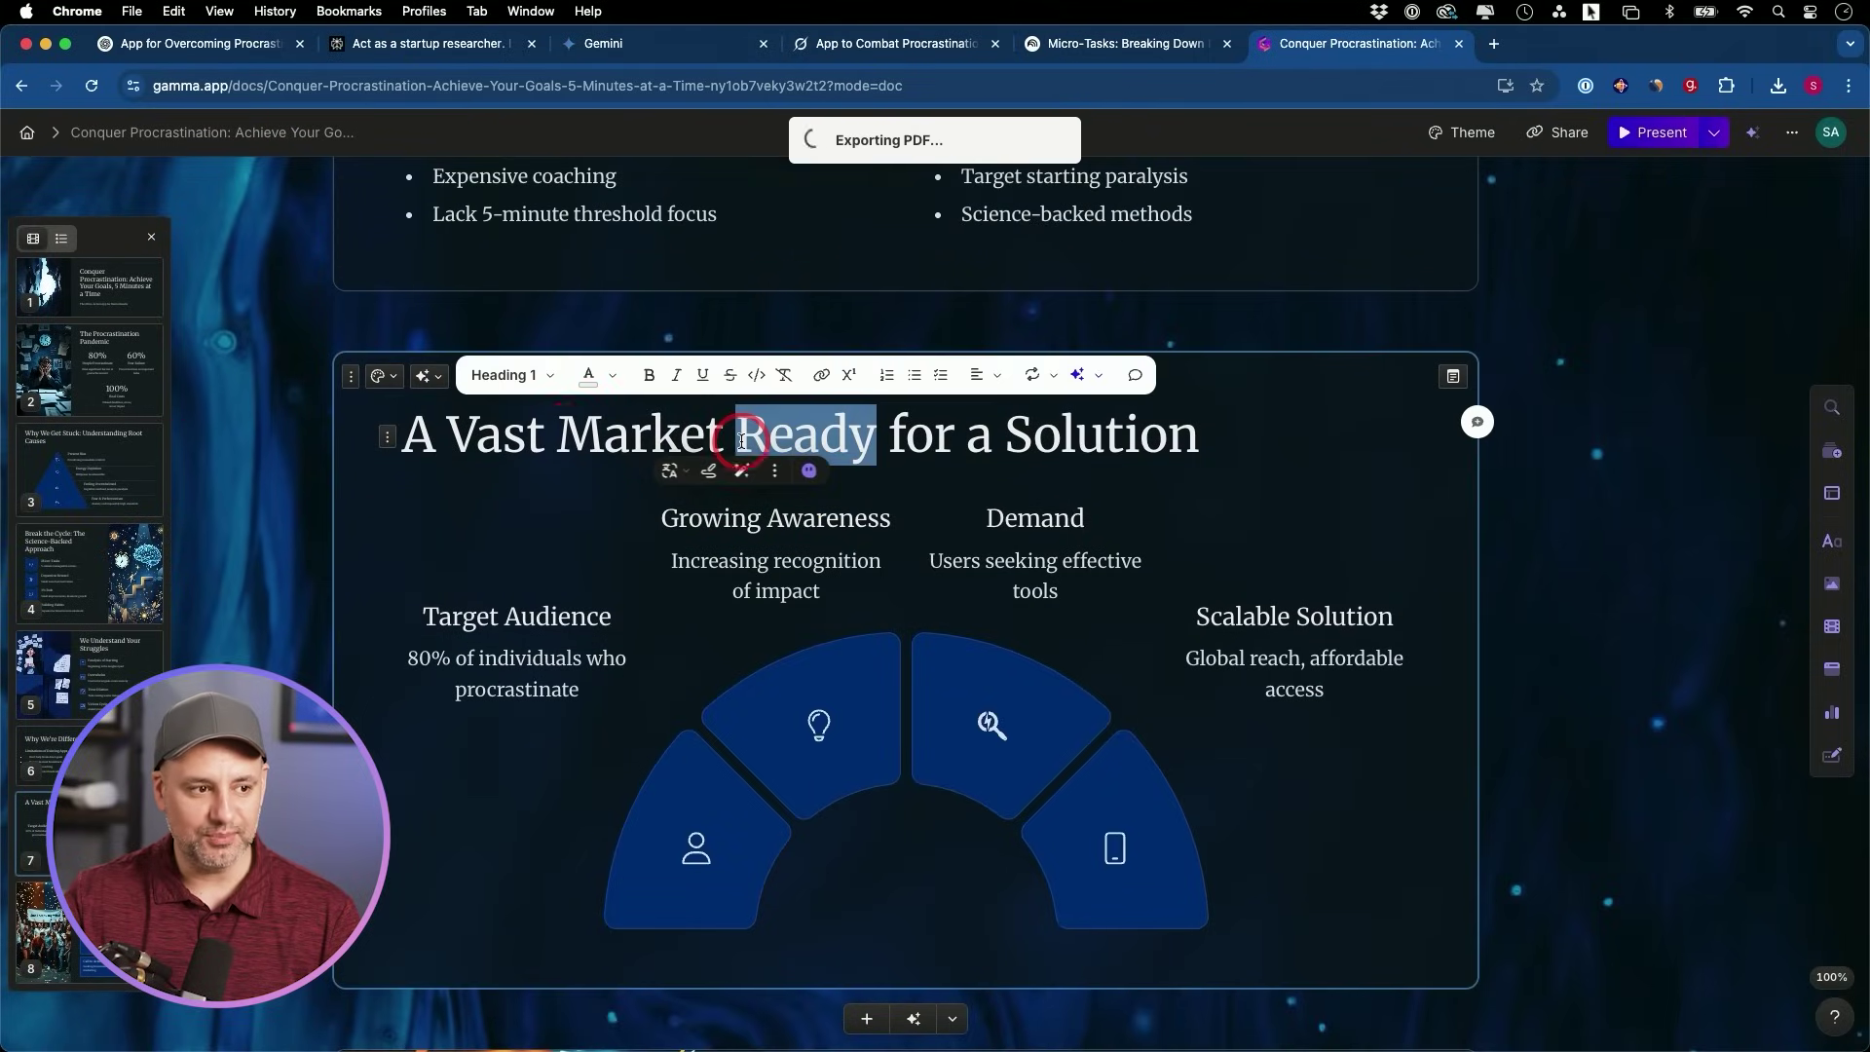
click(1299, 418)
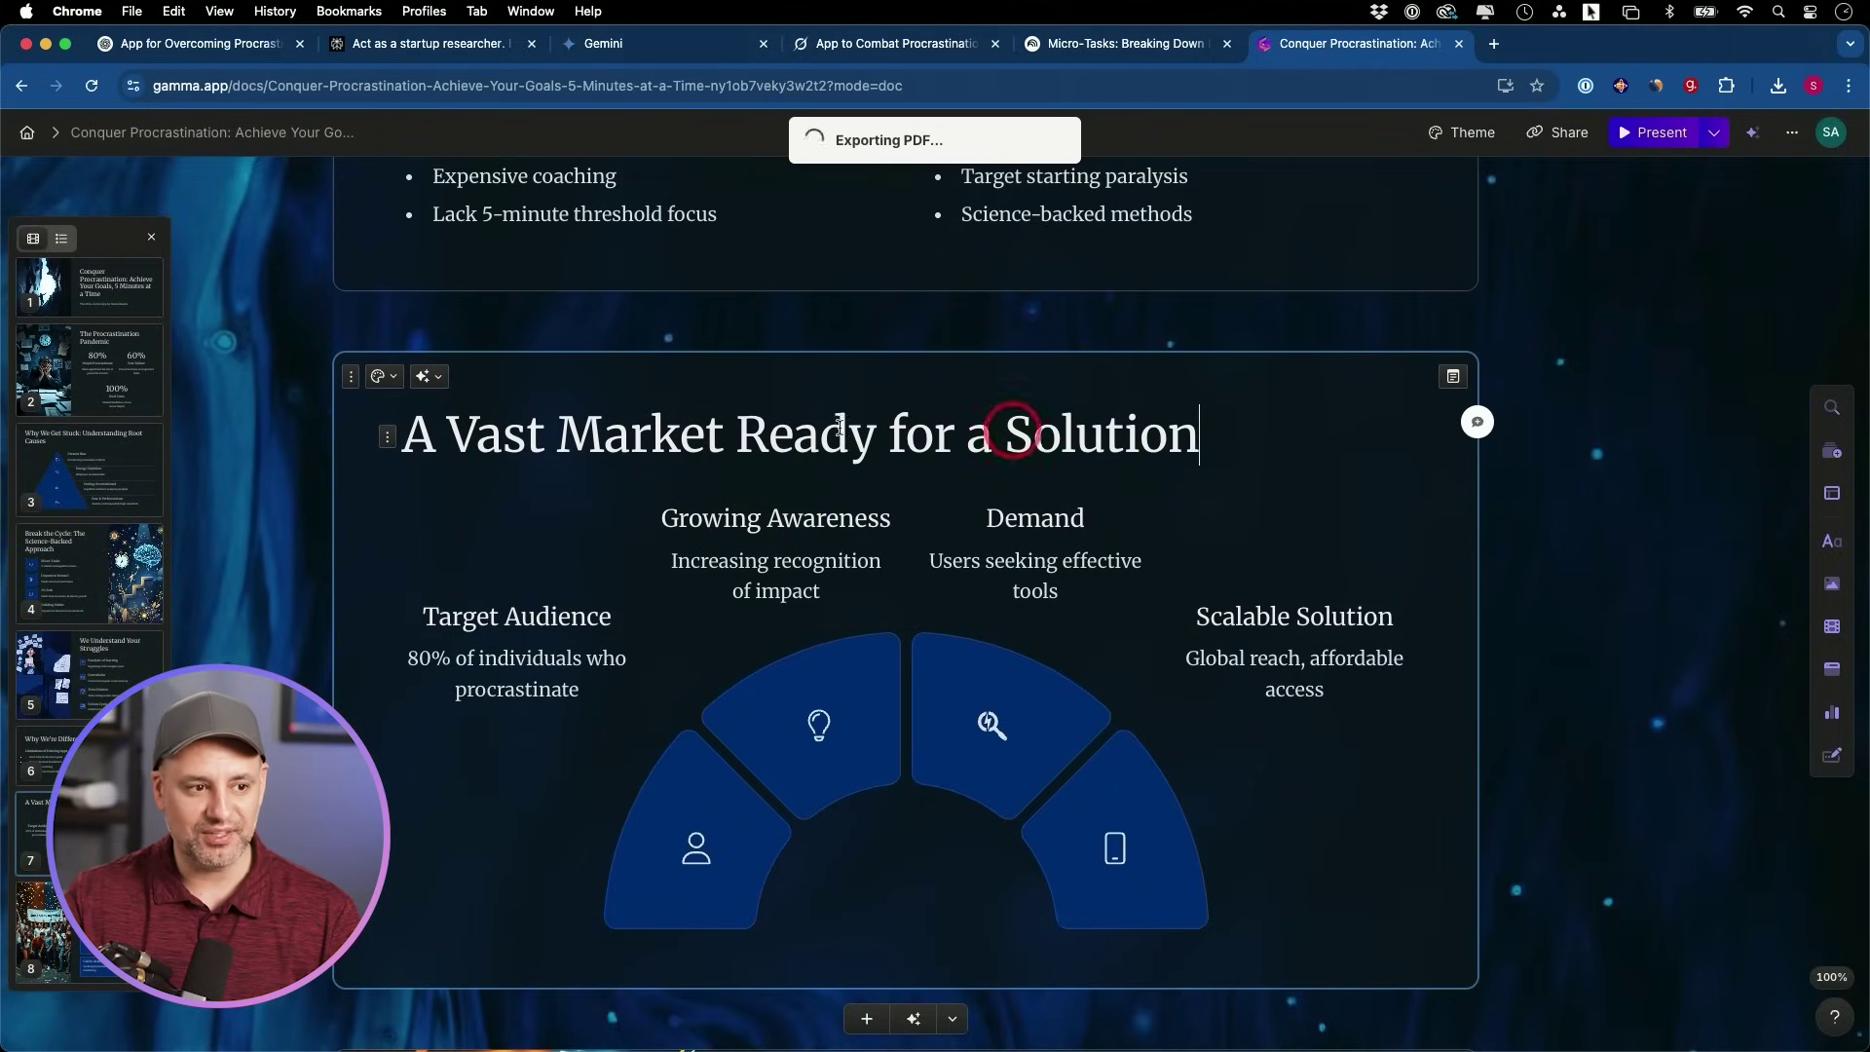
click(435, 379)
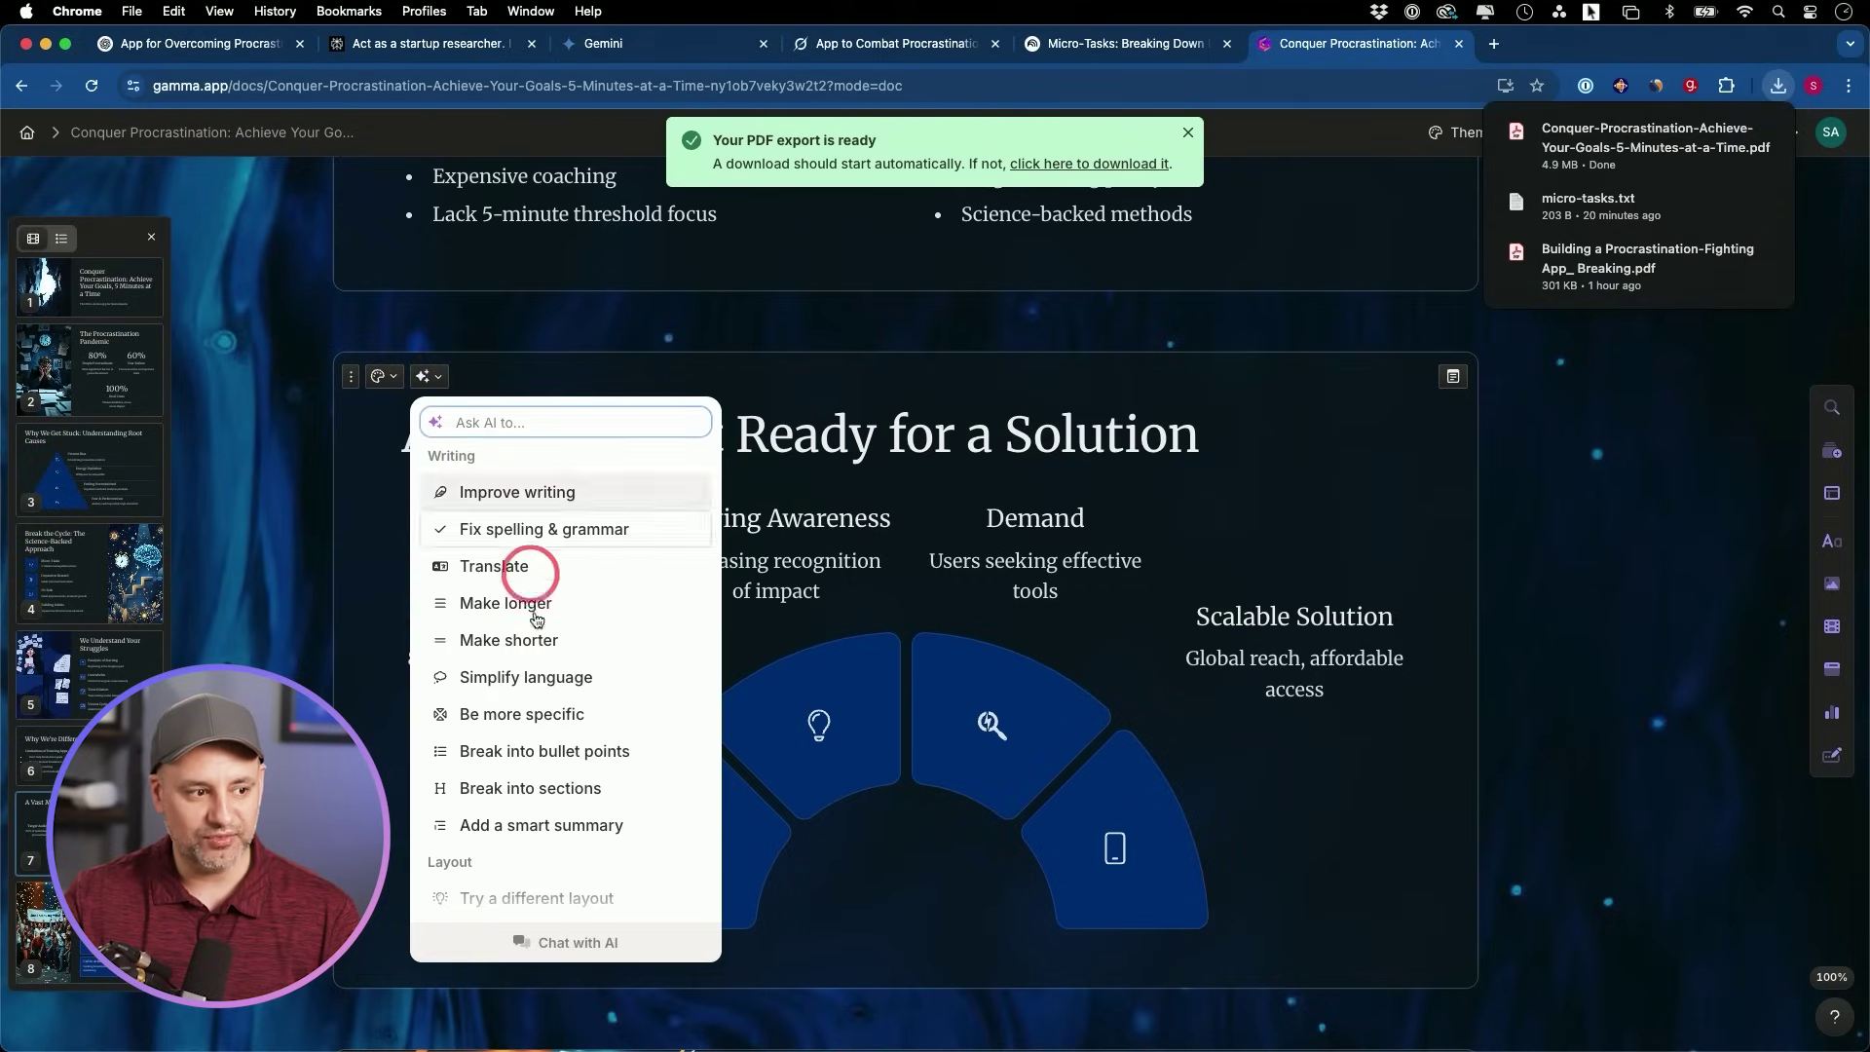
click(429, 376)
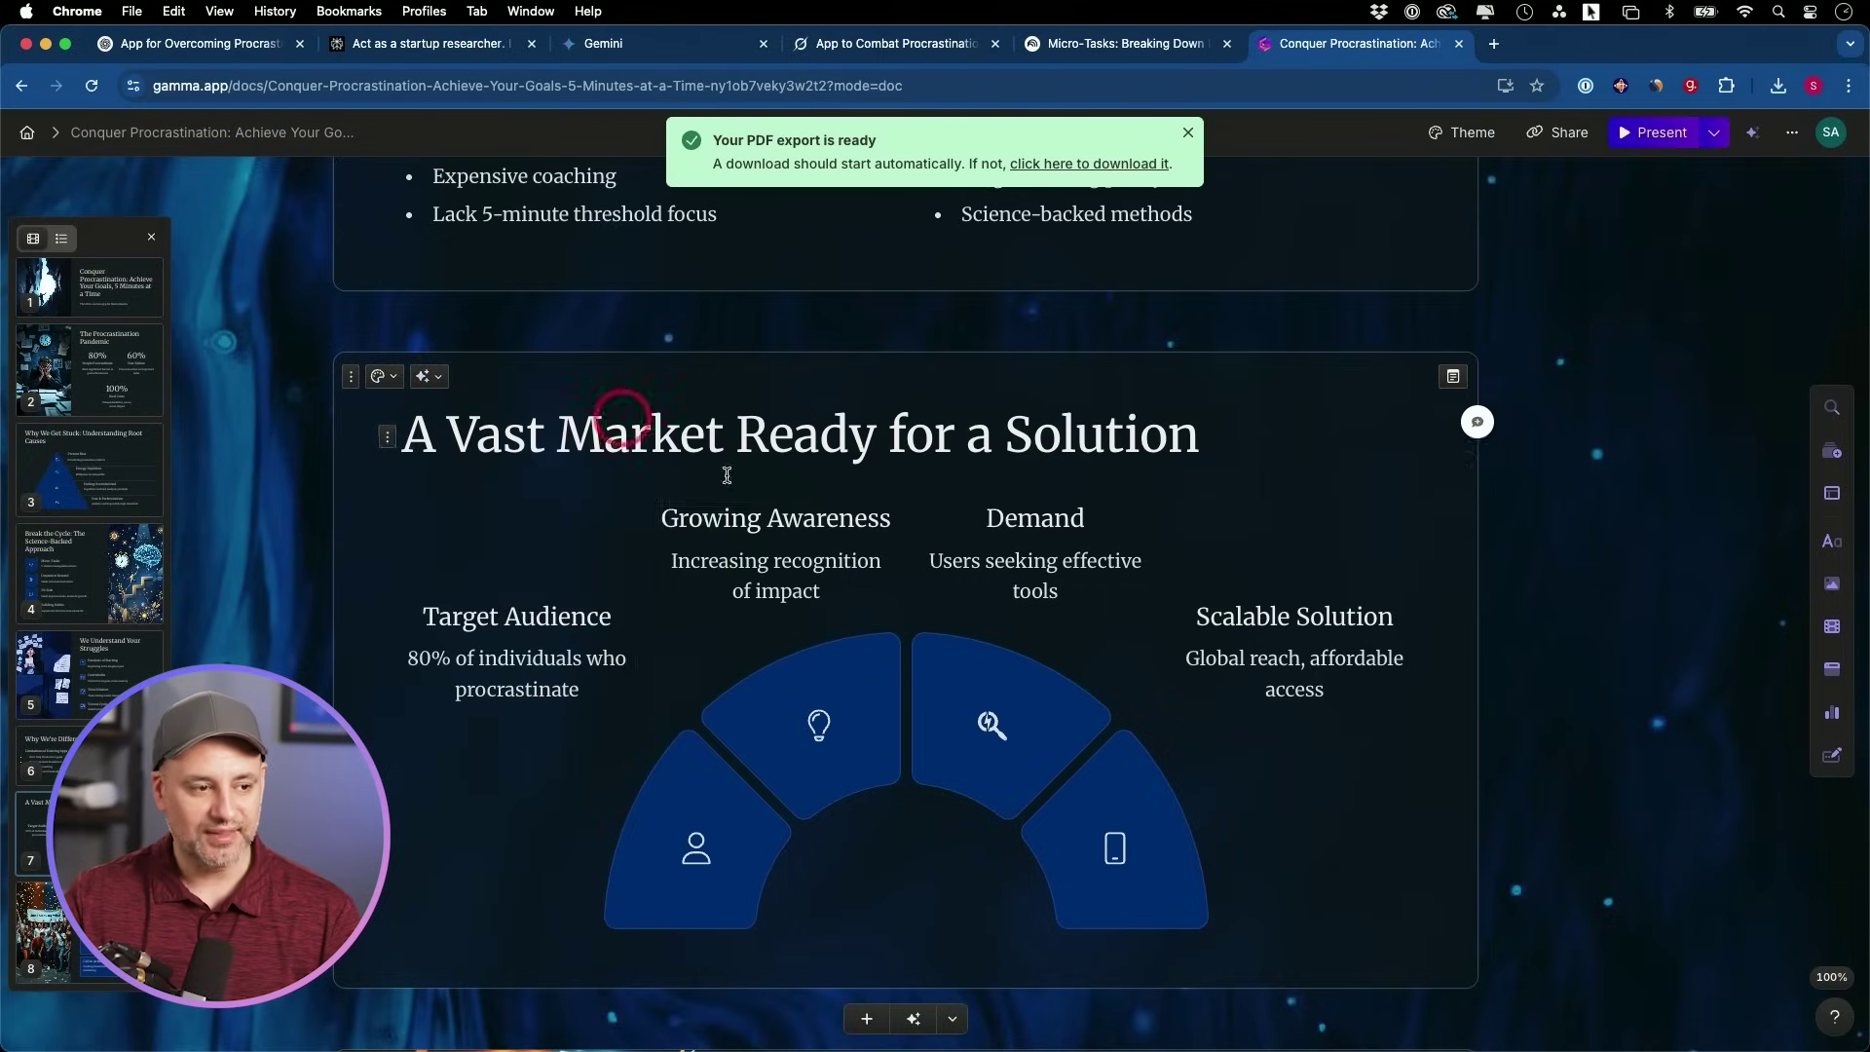